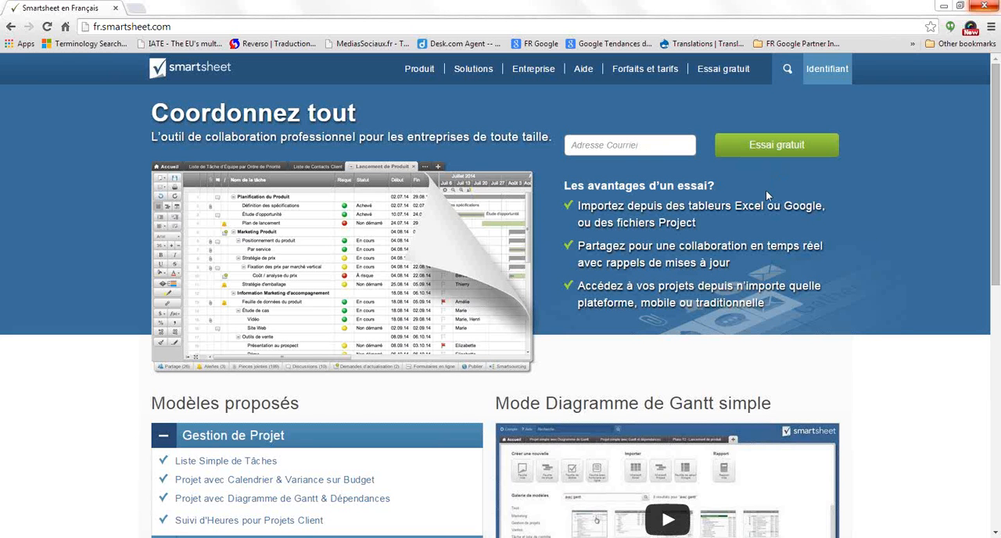
# Sign in to Smartsheet with the account e-mail and password, enabling the option to be remembered
pyautogui.click(830, 72)
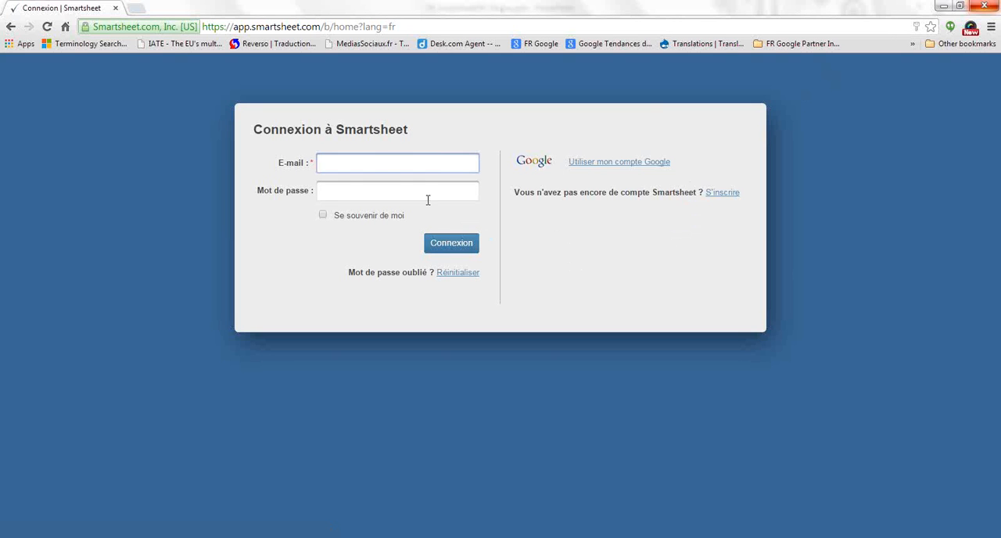
pyautogui.click(366, 157)
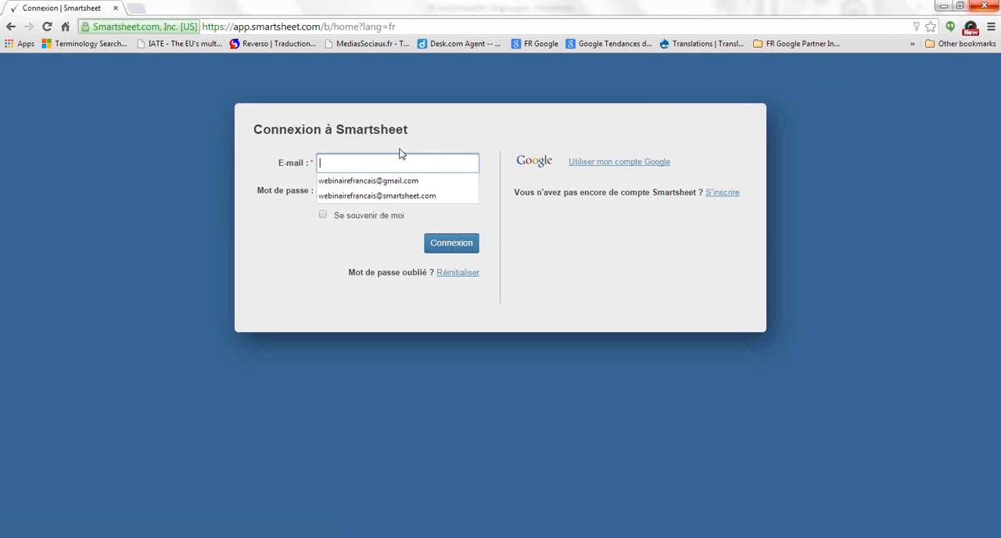
pyautogui.click(363, 182)
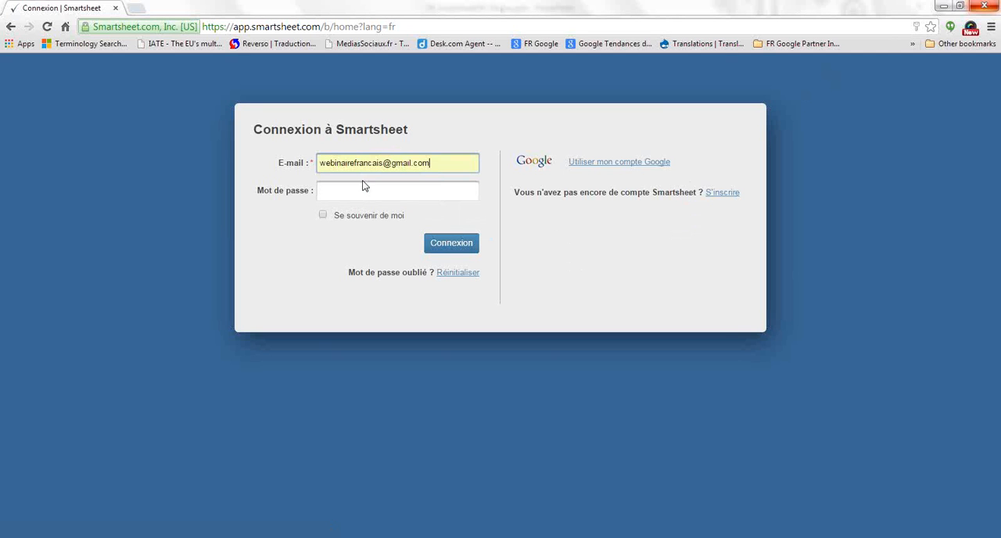
pyautogui.click(368, 197)
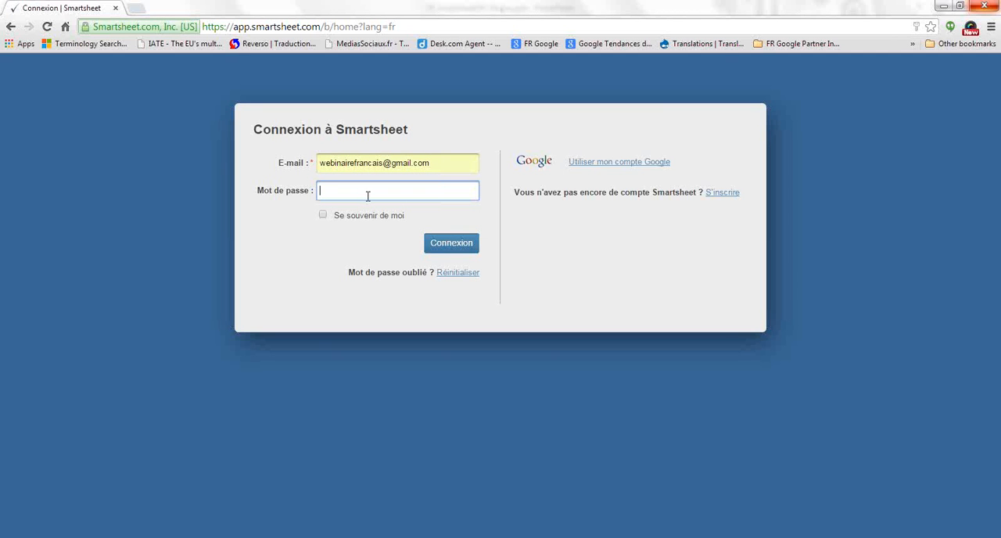
pyautogui.write('•••••••••••••••')
pyautogui.click(324, 217)
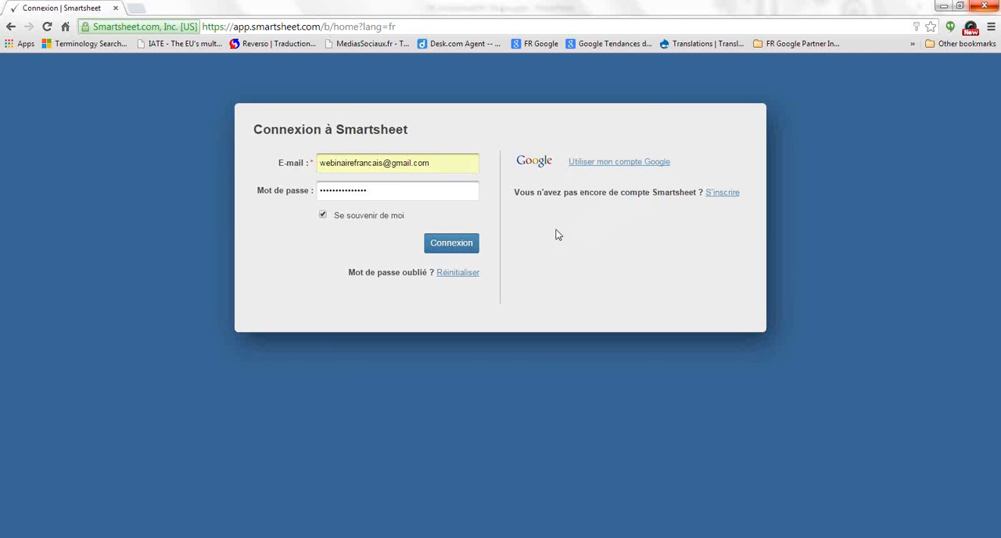
pyautogui.click(463, 244)
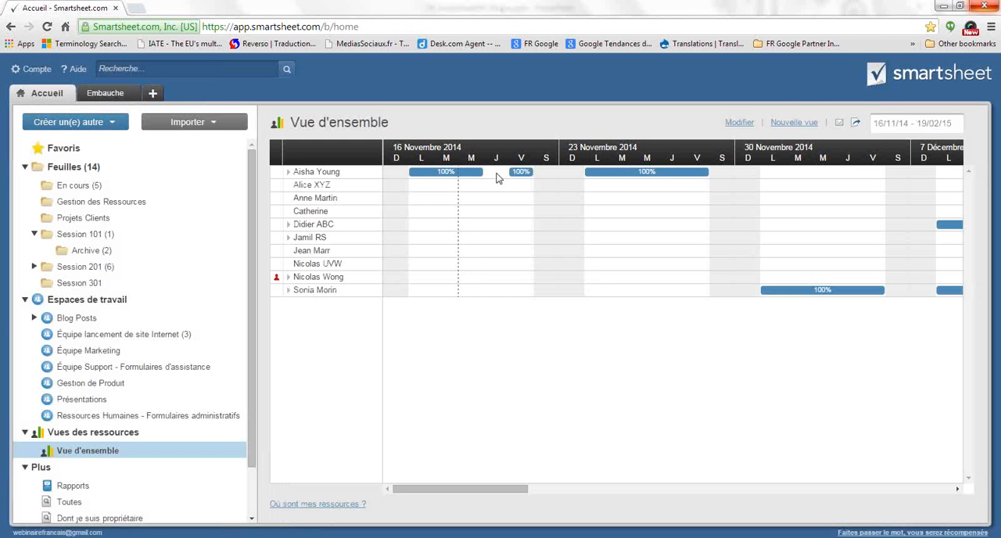
# Display the list of workspaces and collapse the Vues des ressources section
pyautogui.click(31, 308)
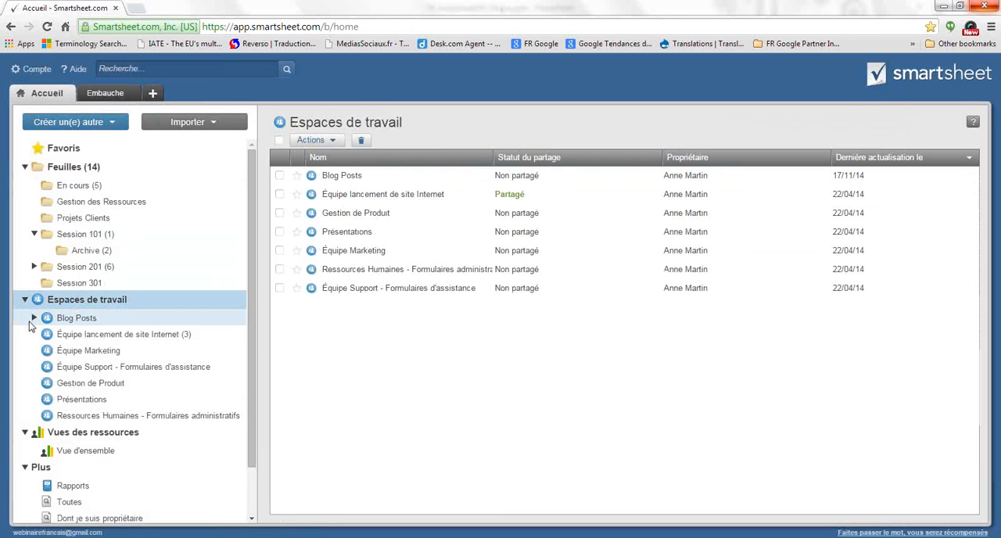
pyautogui.click(26, 432)
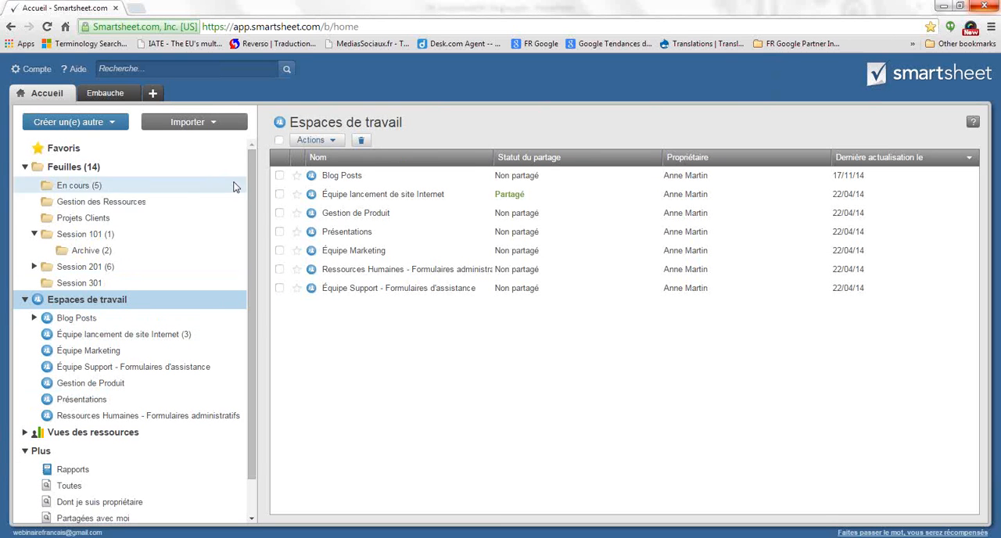
# Close the Embauche sheet and start an Excel file import from the new-sheet page
pyautogui.click(154, 94)
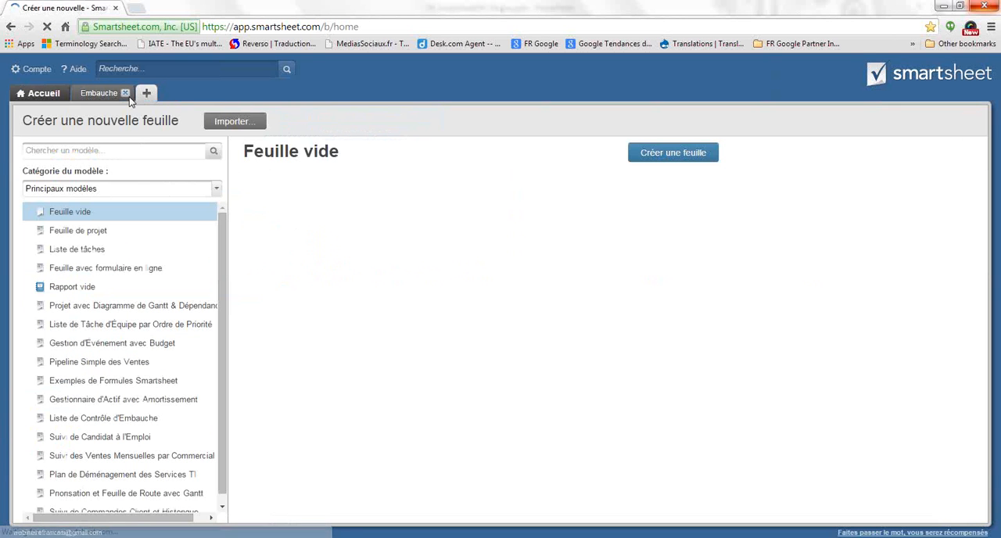
pyautogui.click(126, 93)
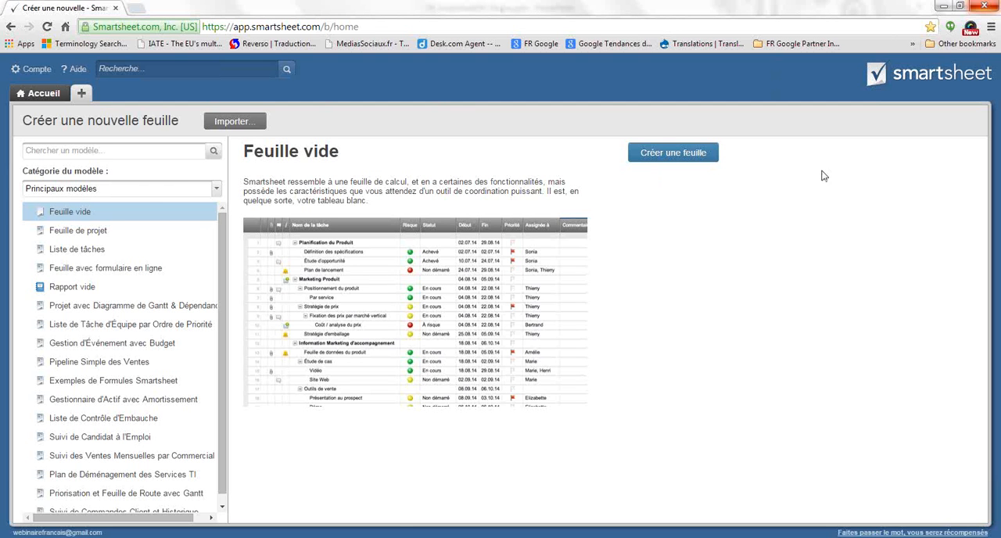
pyautogui.click(217, 124)
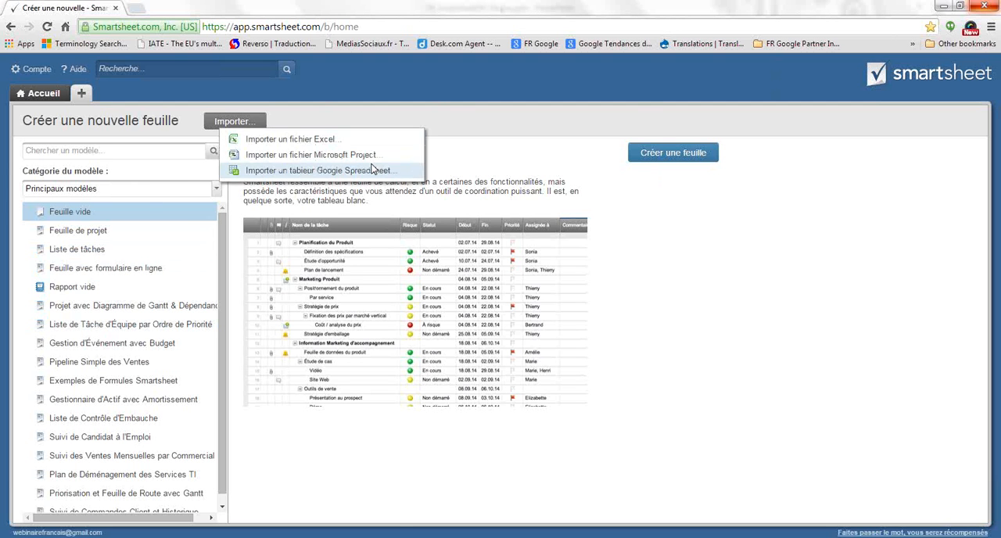
pyautogui.click(292, 140)
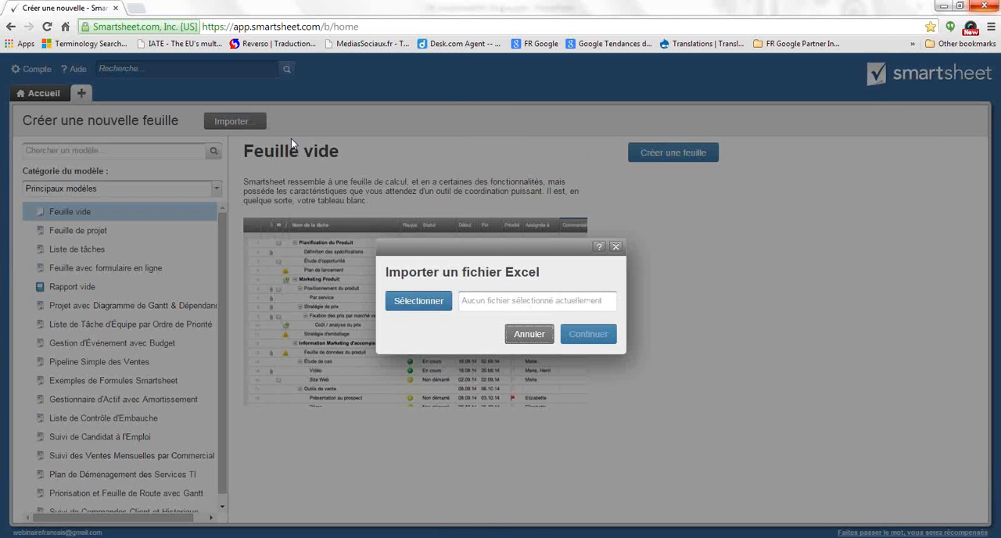
# Import Lancement de Site Internet_Source101.xls from the Desktop as a new sheet, accepting the proposed sheet name, column headers and primary column
pyautogui.click(422, 305)
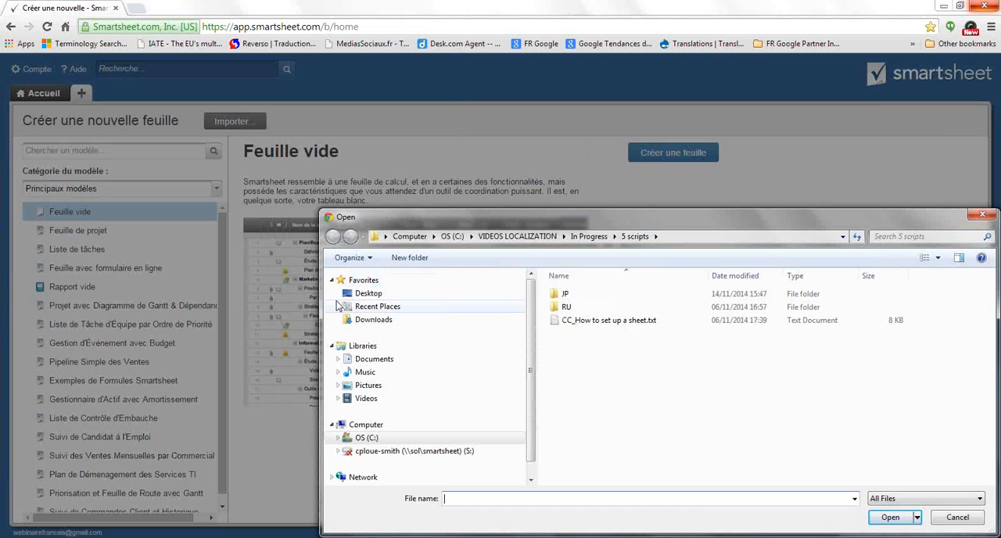
pyautogui.click(368, 294)
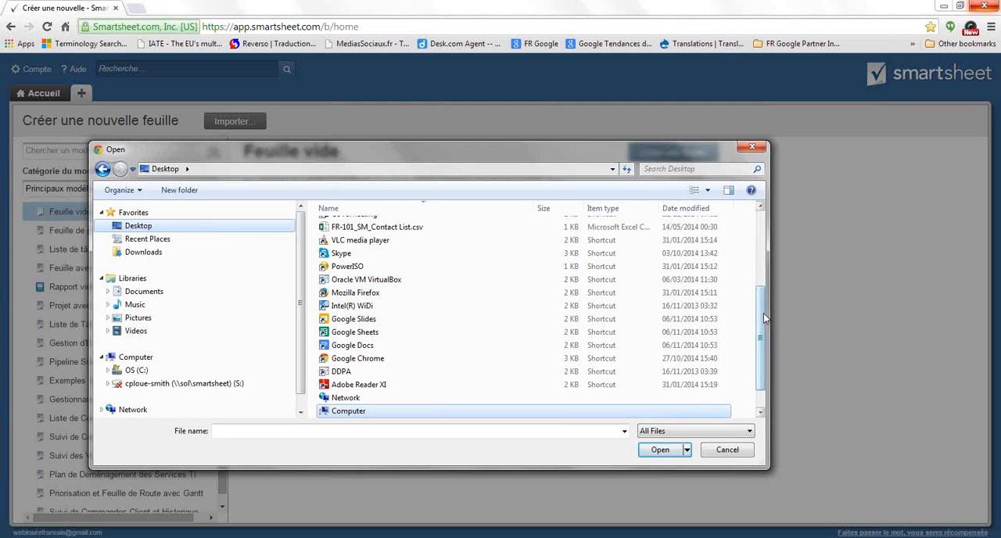
pyautogui.moveTo(763, 313); pyautogui.dragTo(766, 225)
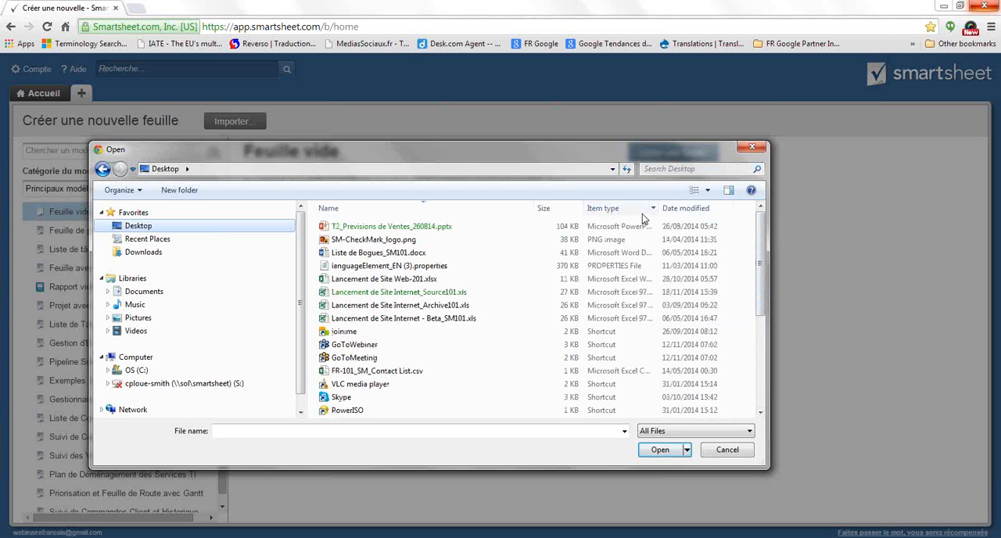
pyautogui.click(678, 214)
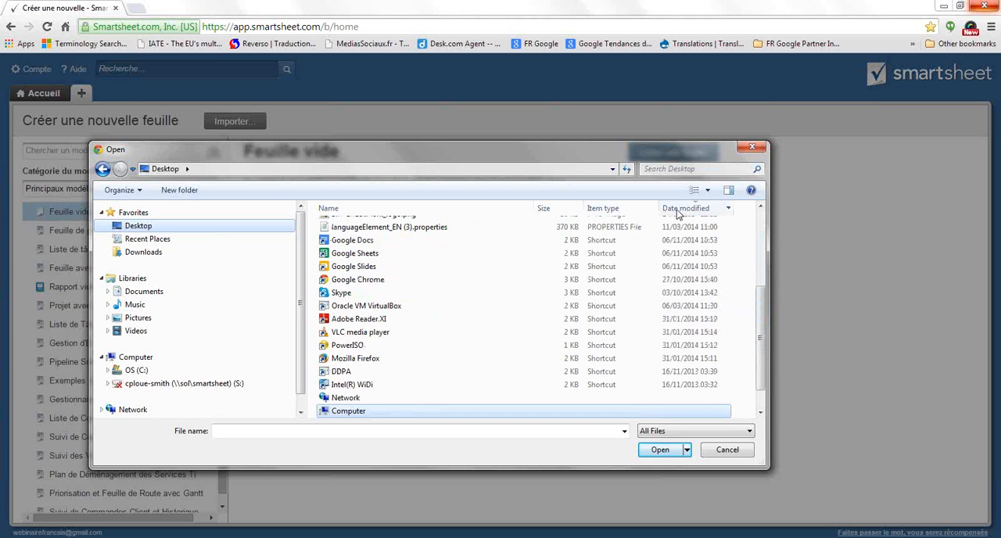
pyautogui.click(761, 219)
pyautogui.click(454, 226)
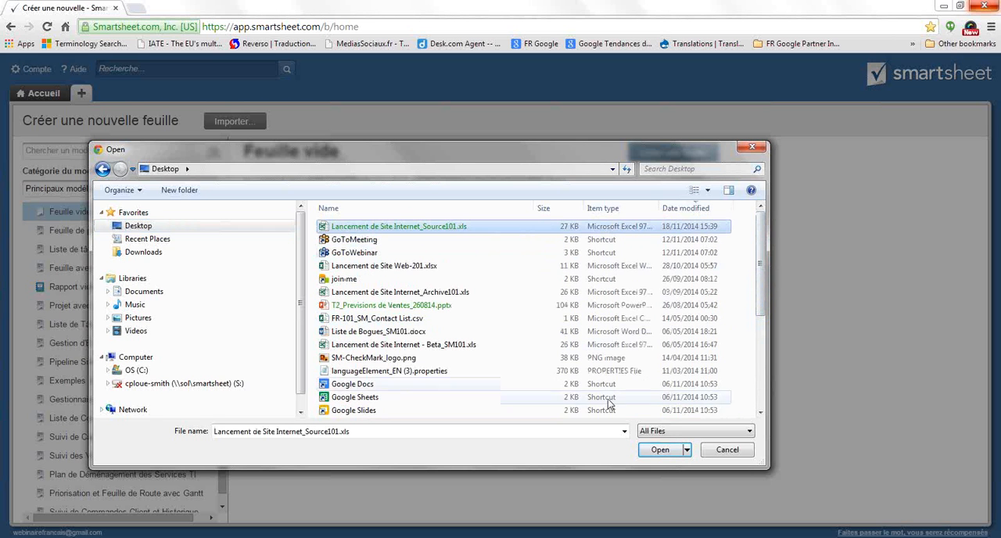
pyautogui.click(660, 449)
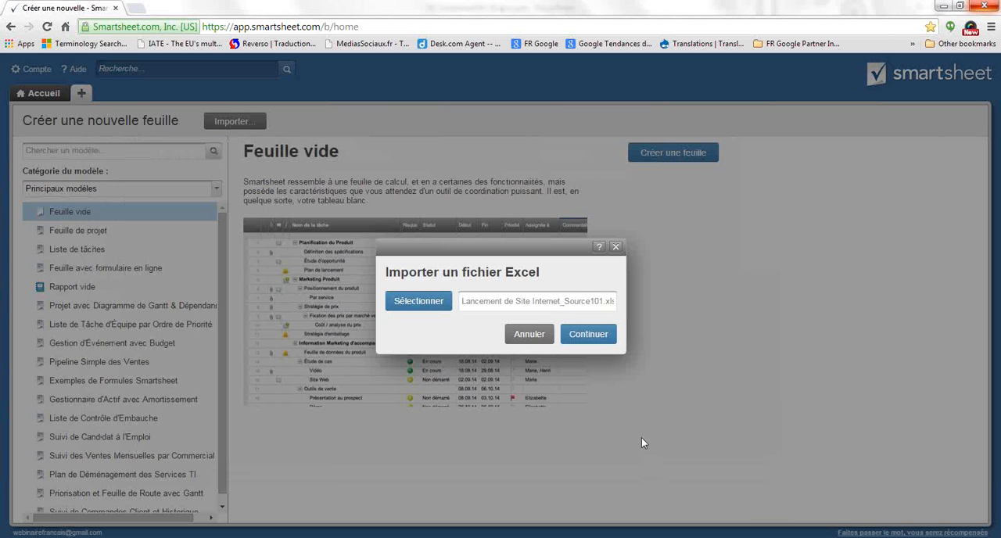
pyautogui.click(589, 336)
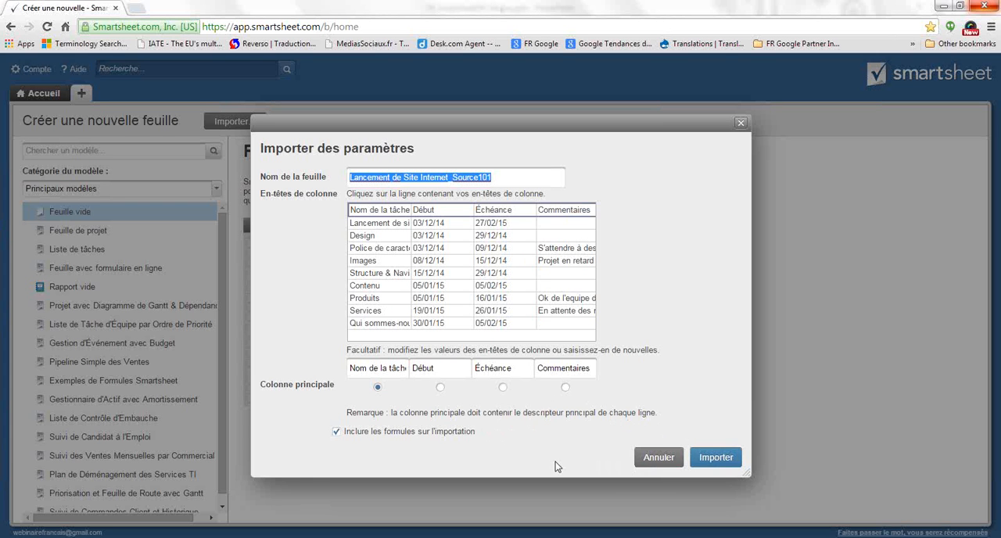
pyautogui.click(717, 459)
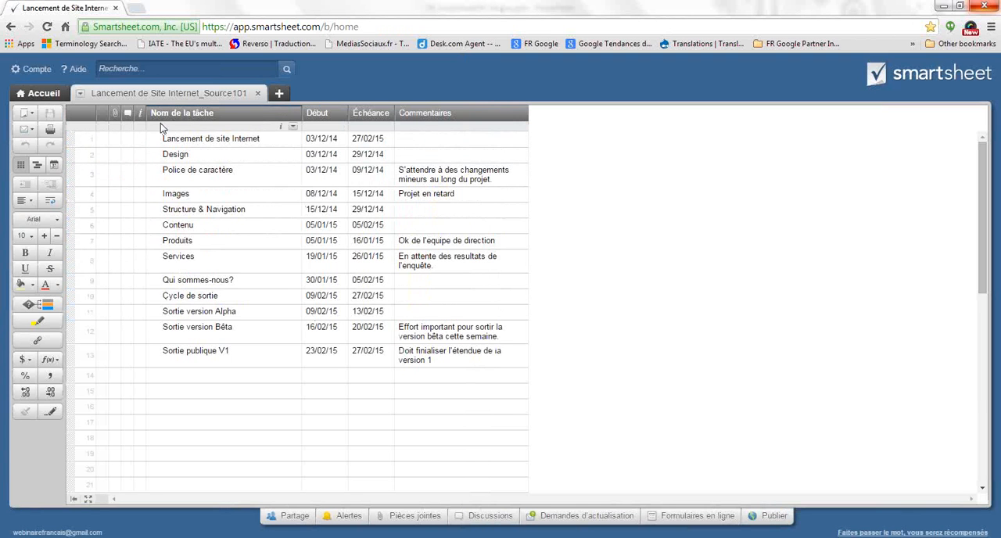
# Examine the name and column type settings of the Nom de la tâche column, then close them without changes
pyautogui.doubleClick(251, 117)
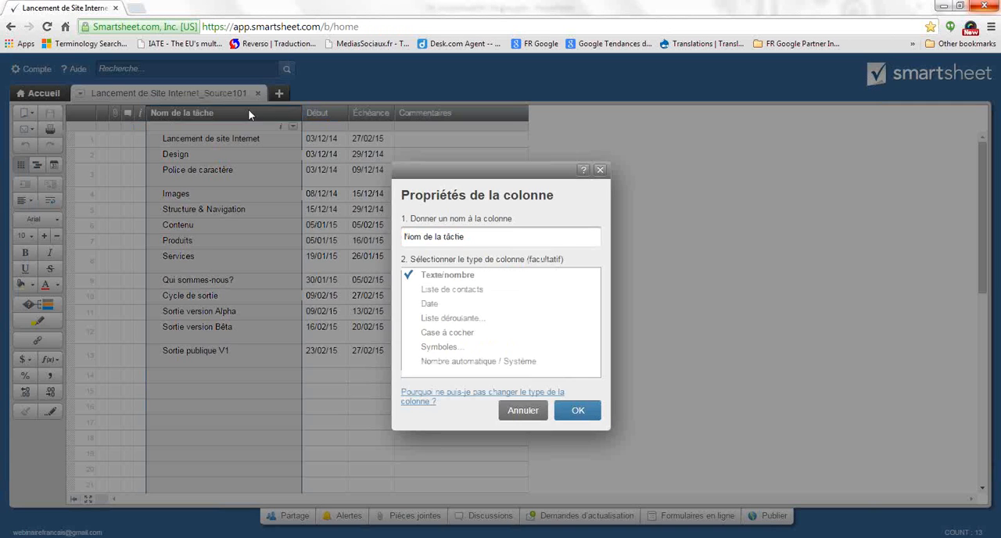
pyautogui.click(466, 236)
pyautogui.tripleClick(467, 236)
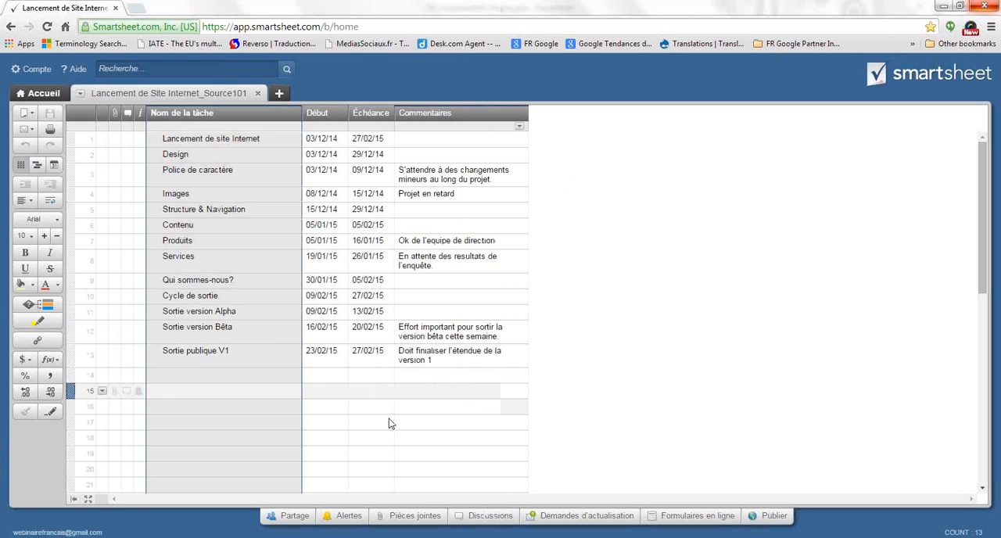
pyautogui.click(289, 391)
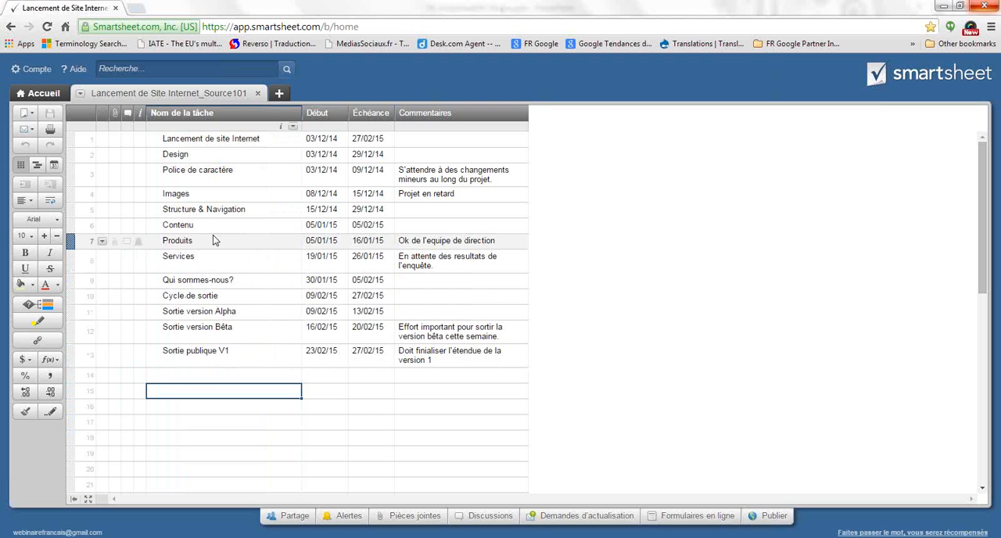
pyautogui.doubleClick(207, 118)
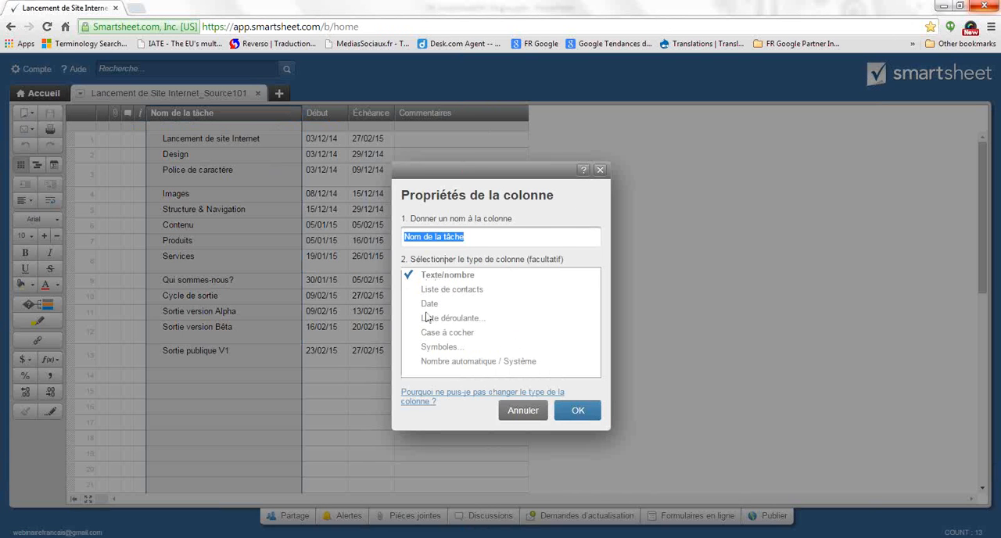
pyautogui.click(600, 170)
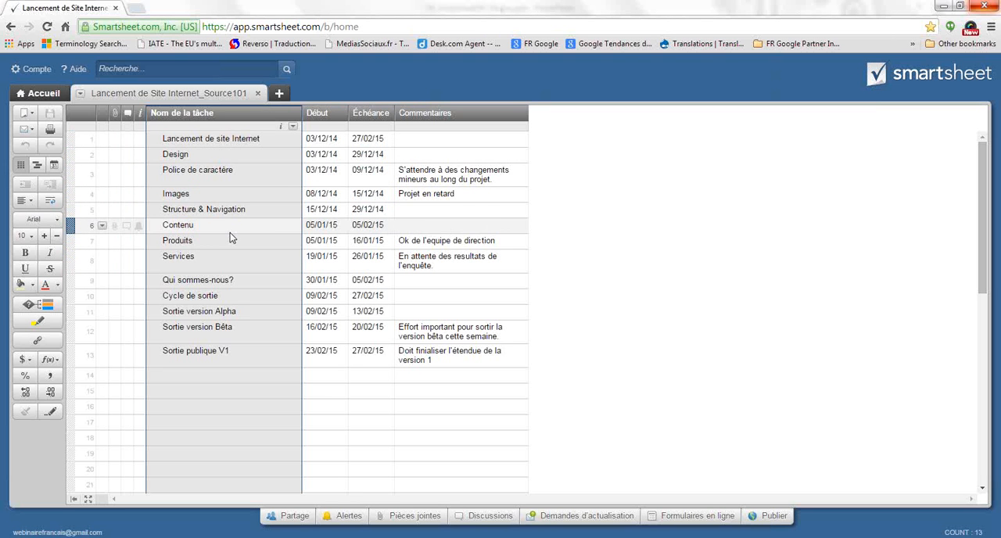
pyautogui.click(278, 376)
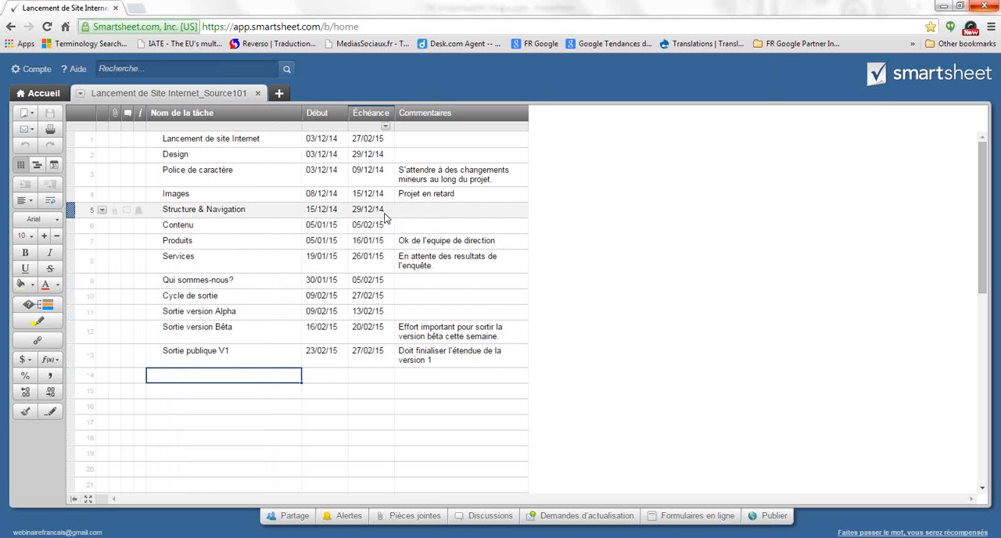
# Insert a column named Assignée à to the right of Échéance, with the column type Liste de contacts
pyautogui.click(383, 116)
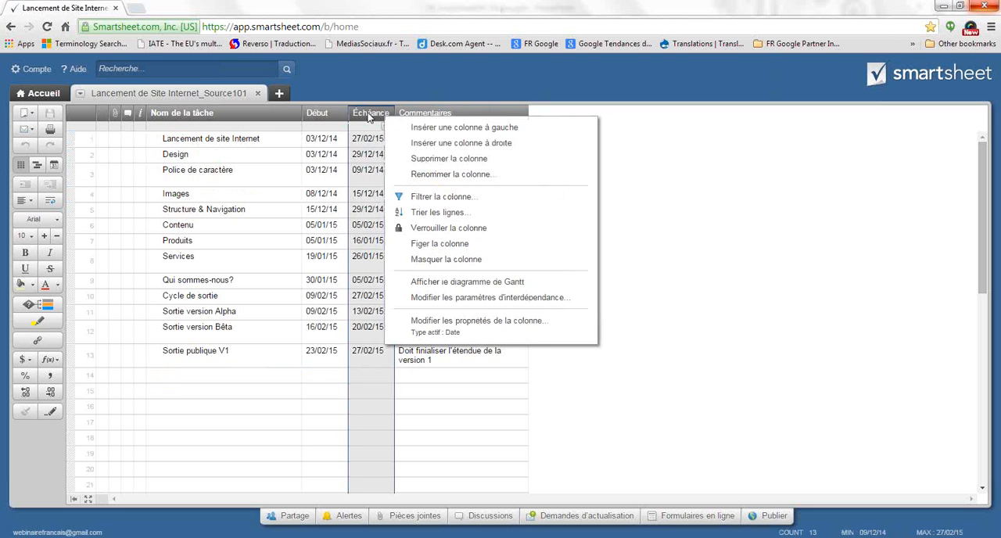
pyautogui.click(368, 117)
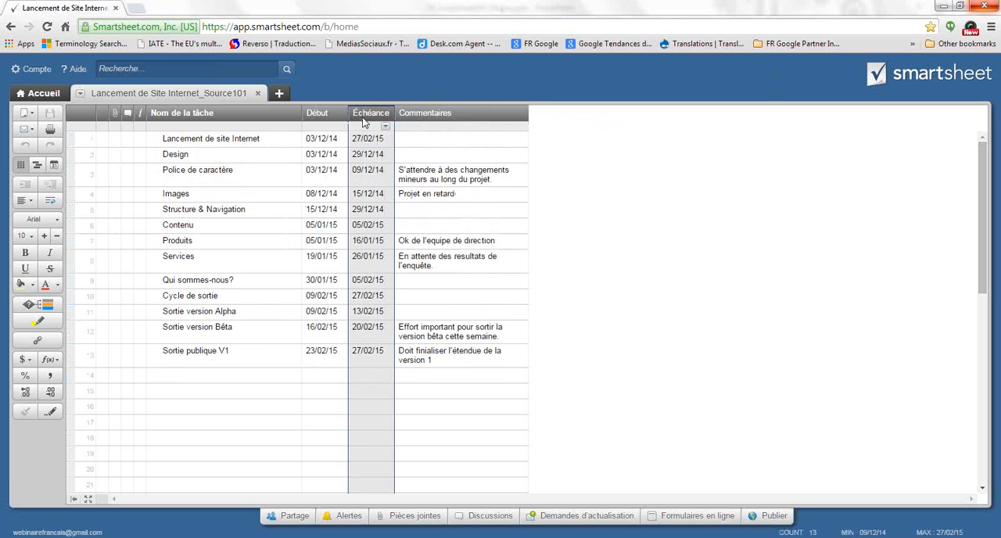
pyautogui.rightClick(365, 114)
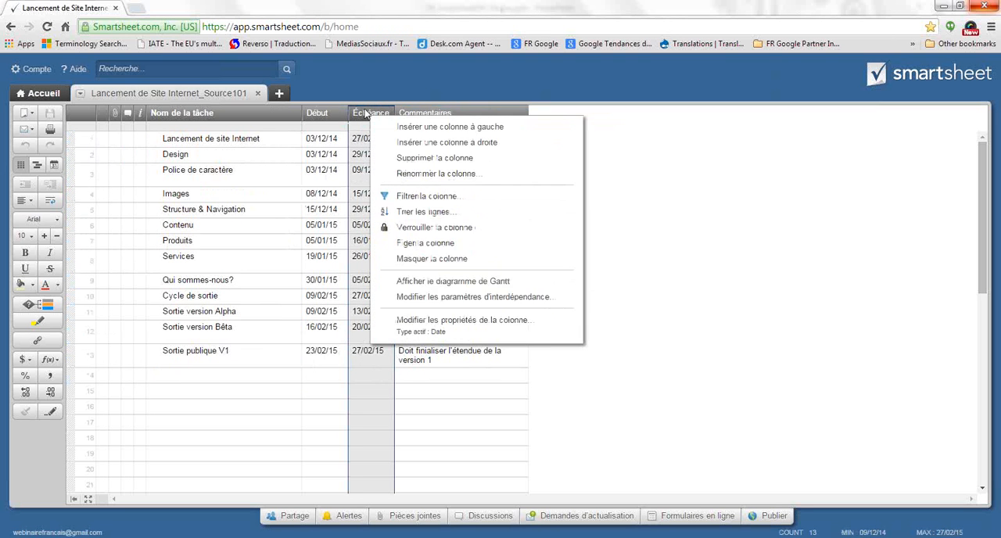
pyautogui.click(407, 143)
pyautogui.write('Assign')
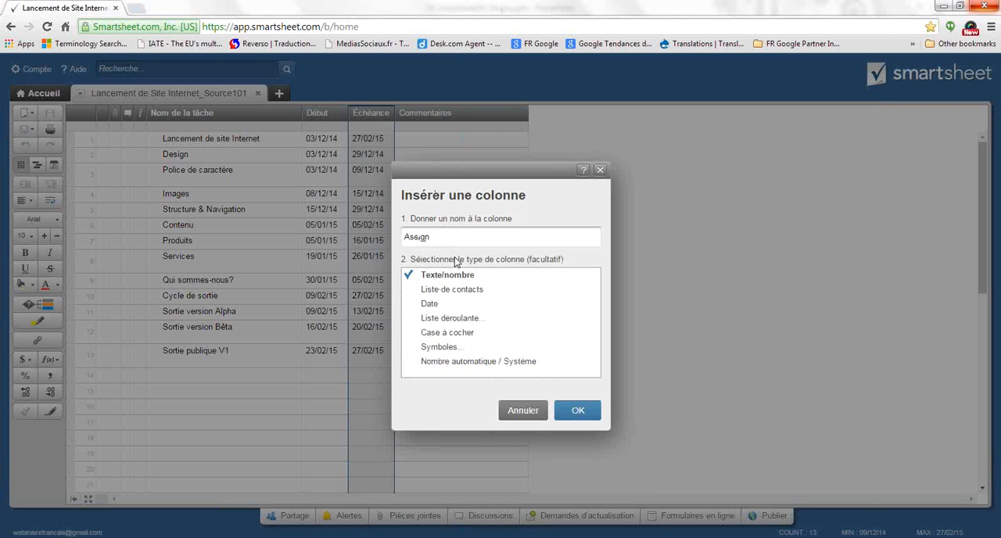
pyautogui.write('e')
pyautogui.write('e')
pyautogui.write(' à')
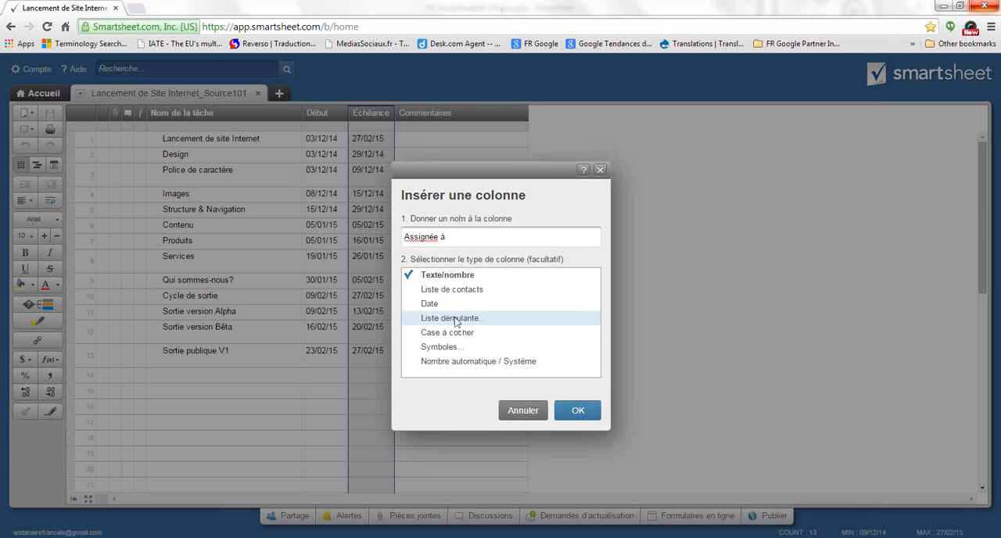
pyautogui.click(456, 290)
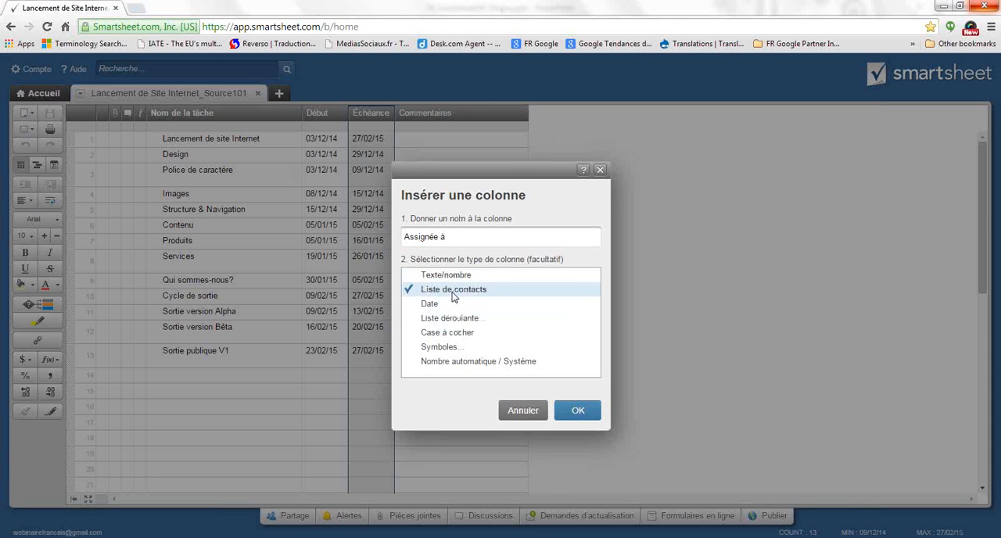
pyautogui.click(572, 417)
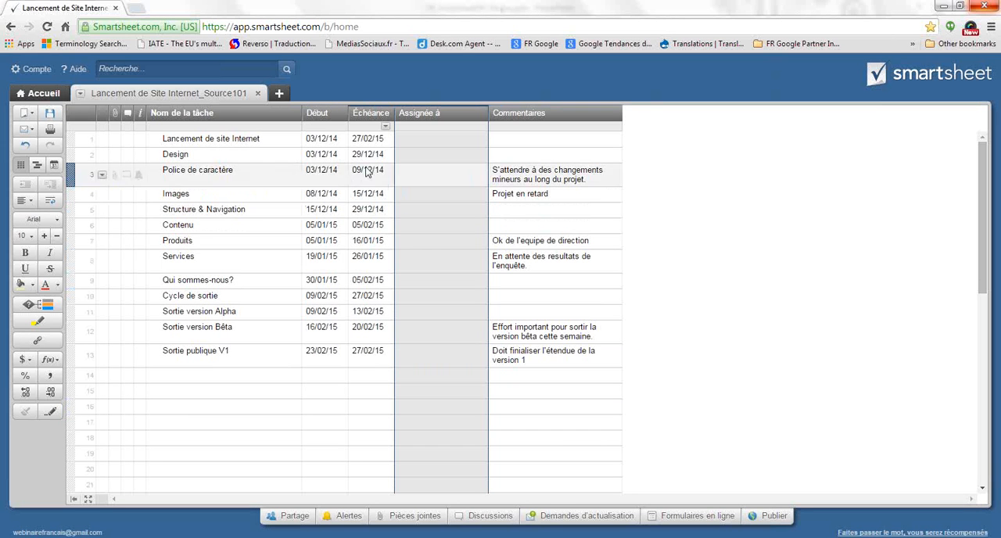
pyautogui.click(321, 115)
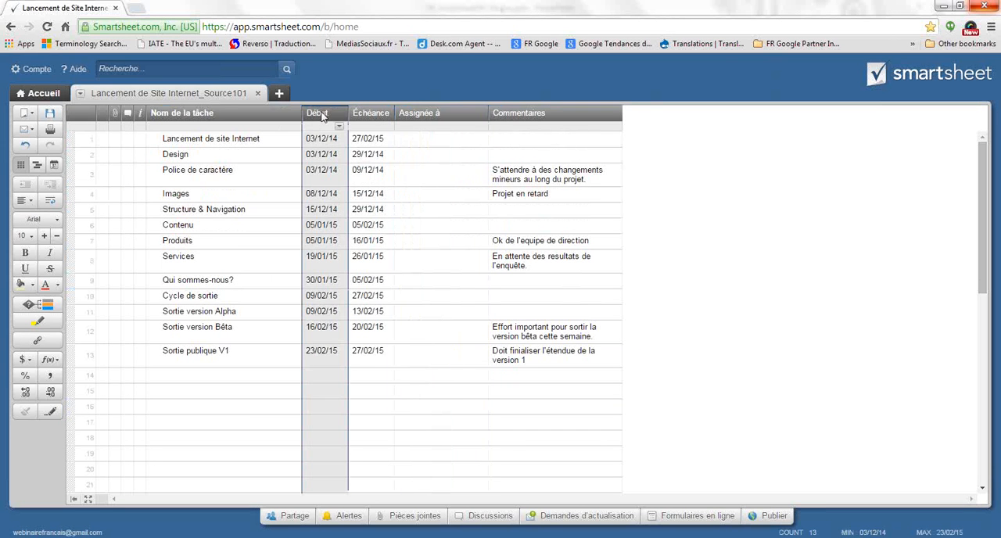
pyautogui.click(374, 115)
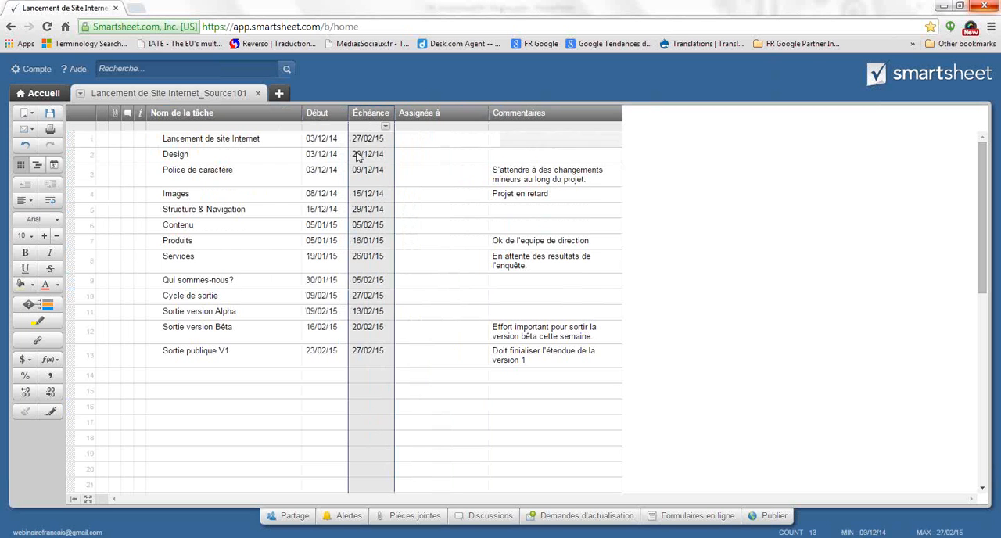
# Replace the Début and Échéance dates of the Sortie publique V1 task with TBD
pyautogui.click(372, 360)
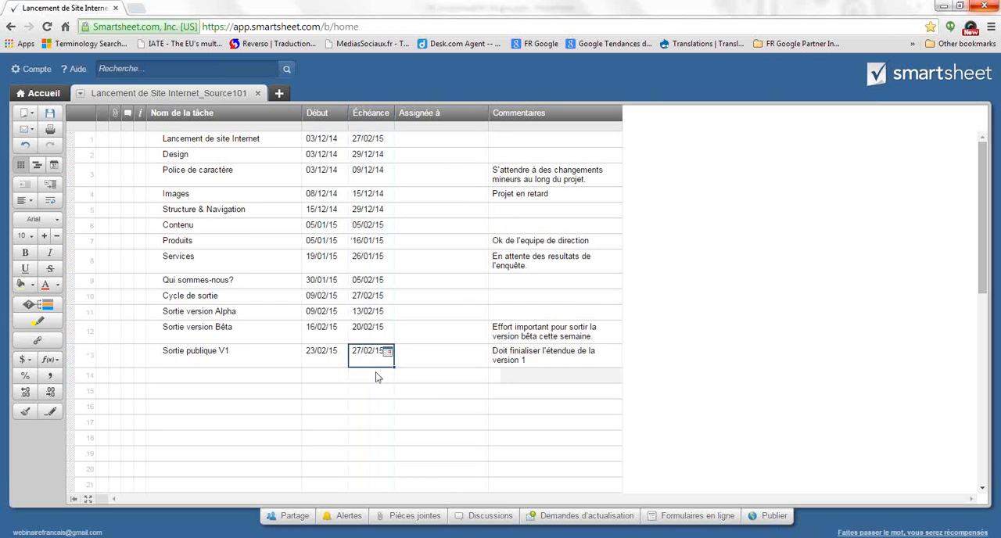
pyautogui.click(323, 354)
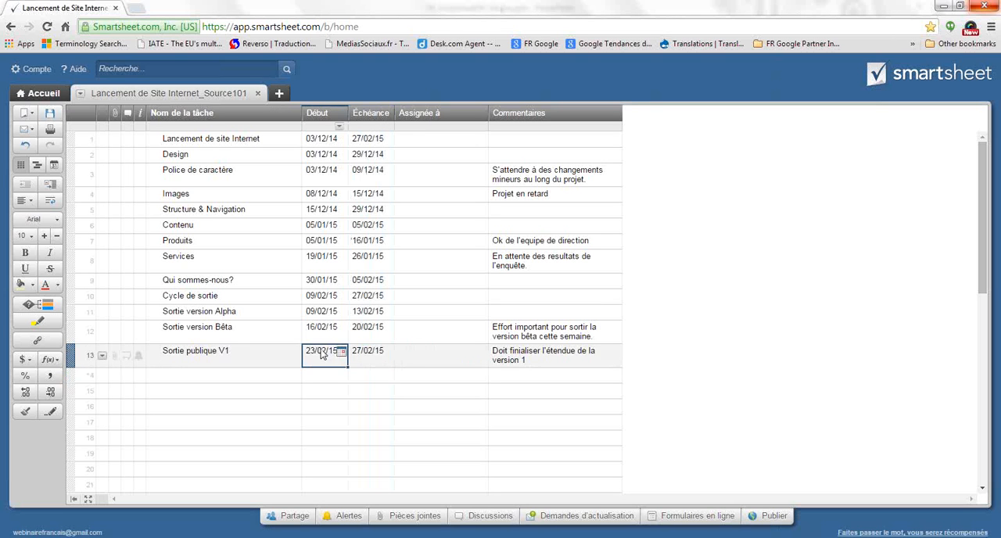
pyautogui.keyDown('shift'); pyautogui.click(395, 350); pyautogui.keyUp('shift')
pyautogui.press('Delete')
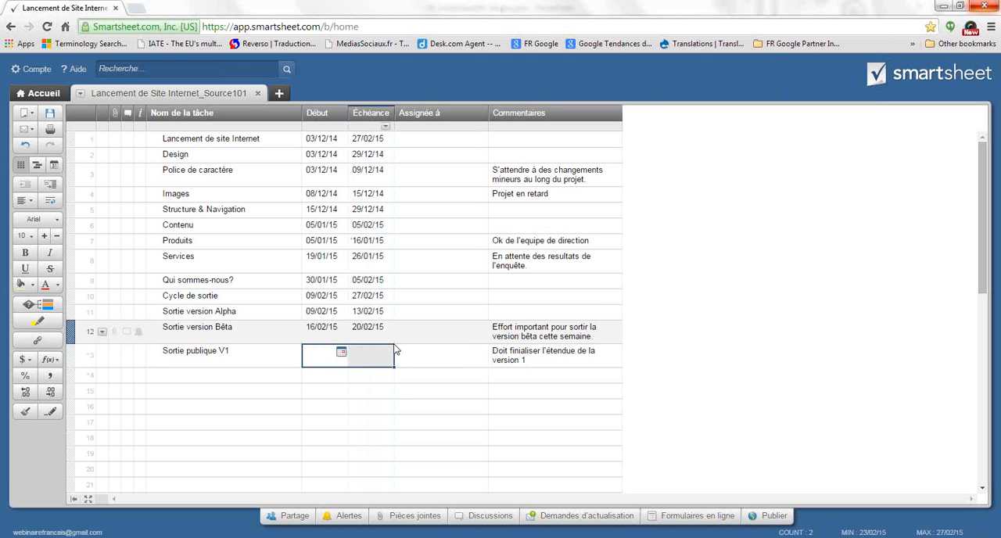
pyautogui.click(329, 362)
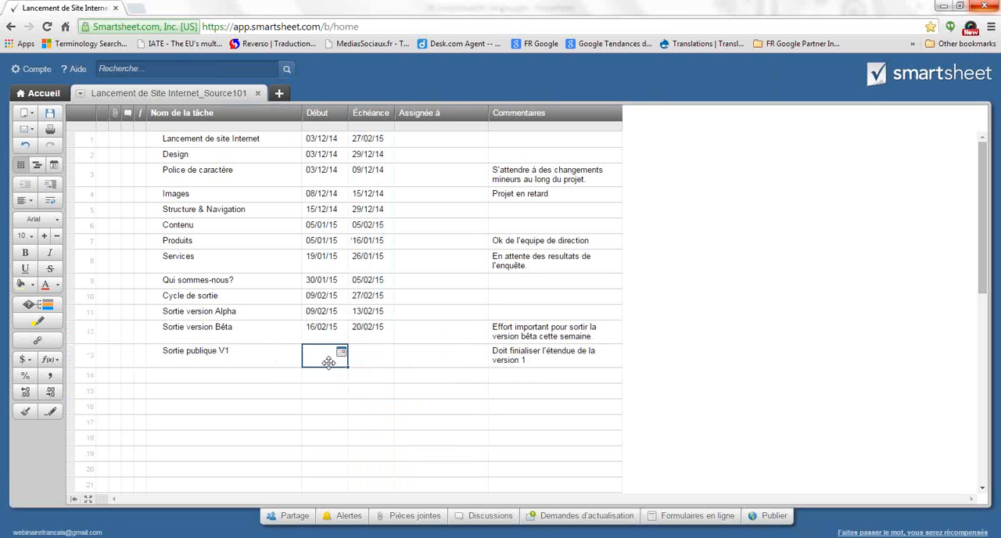
pyautogui.write('TBD')
pyautogui.click(349, 388)
pyautogui.click(368, 359)
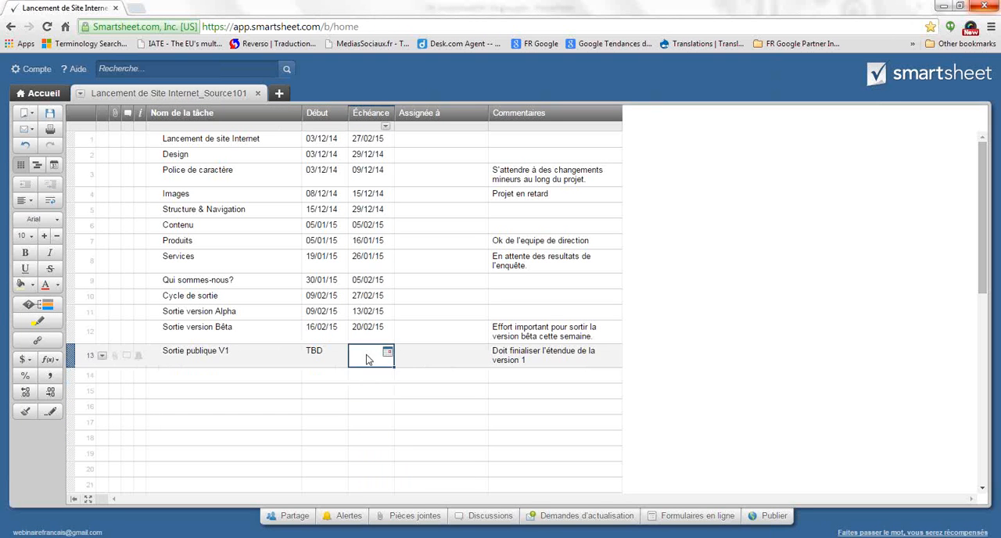
pyautogui.click(341, 361)
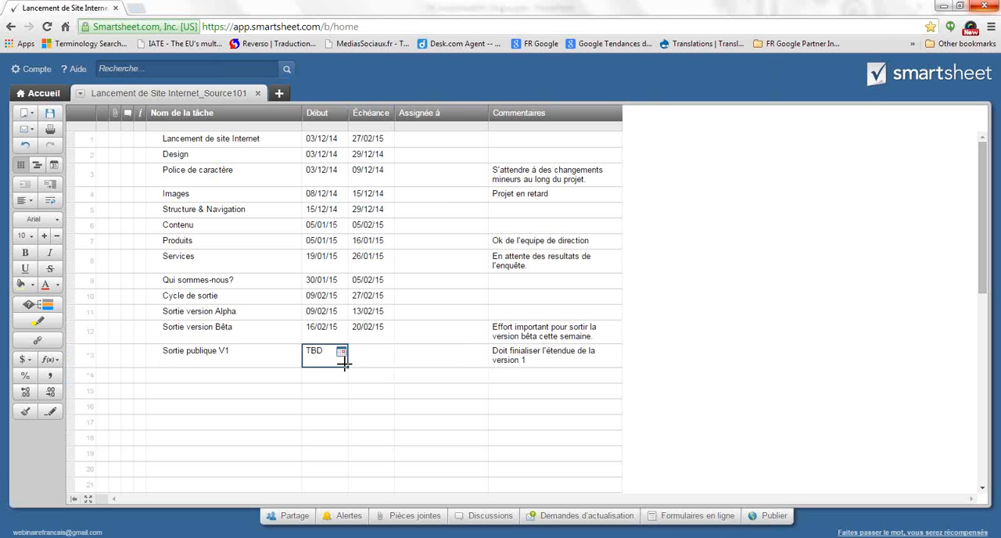
pyautogui.click(362, 362)
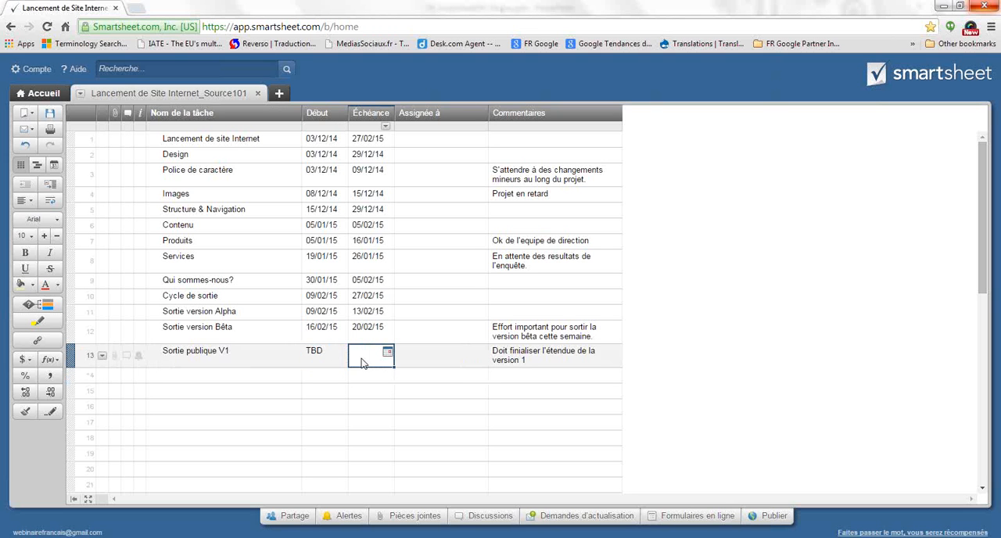
pyautogui.write('TBD')
pyautogui.click(362, 382)
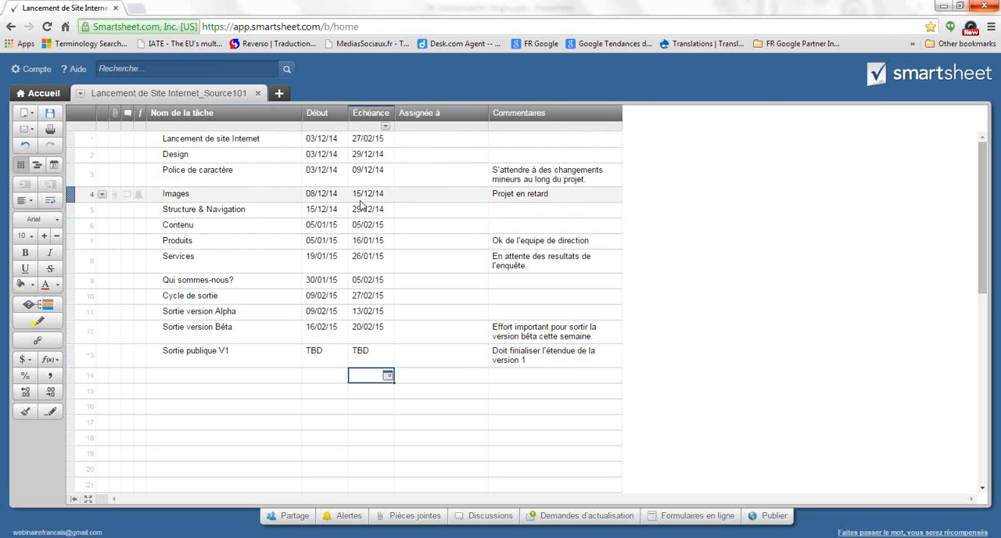
# Insert a column named Statut to the left of Nom de la tâche, using the Symboles type with the Voyant rouge-jaune-vert illustration
pyautogui.click(219, 117)
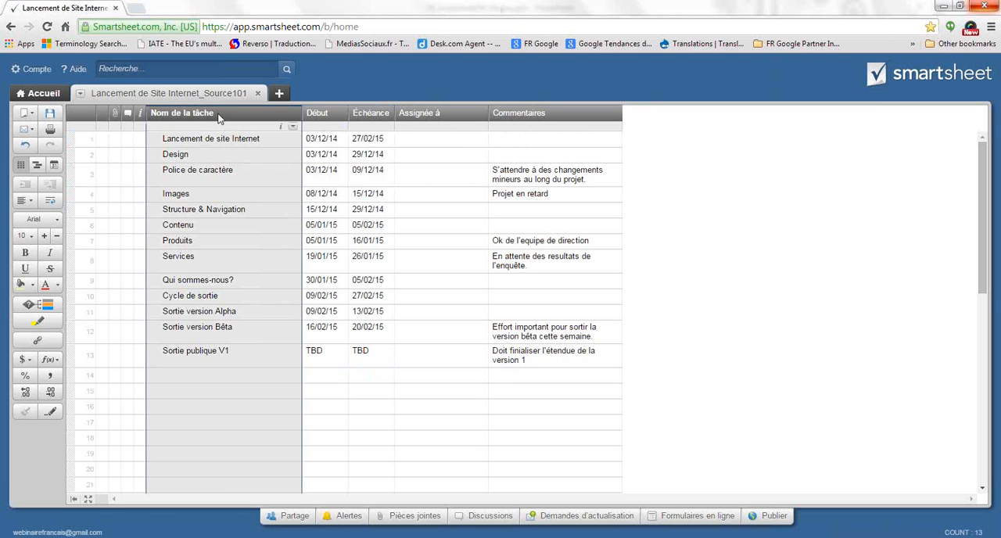
pyautogui.rightClick(219, 117)
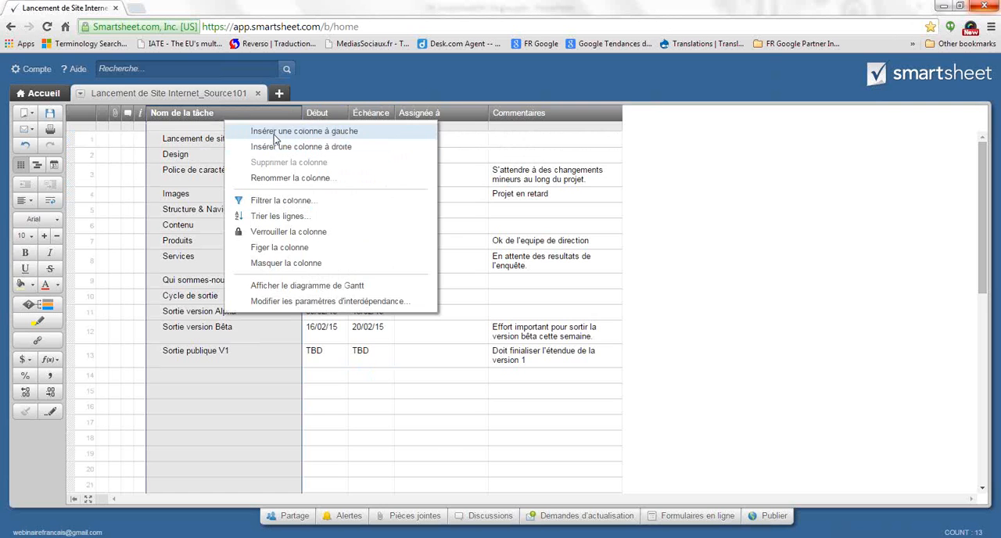
pyautogui.click(273, 133)
pyautogui.write('S')
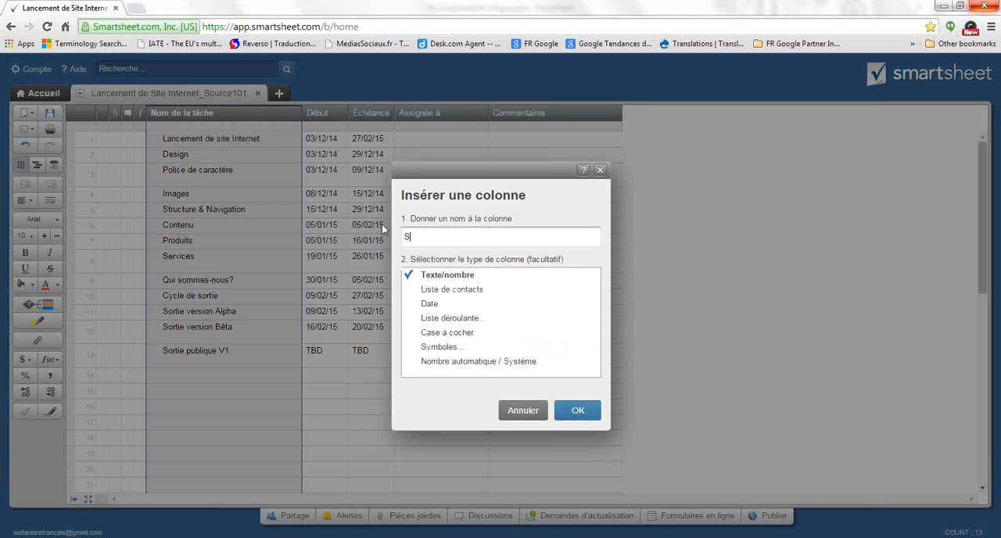
pyautogui.write('tatut')
pyautogui.click(445, 347)
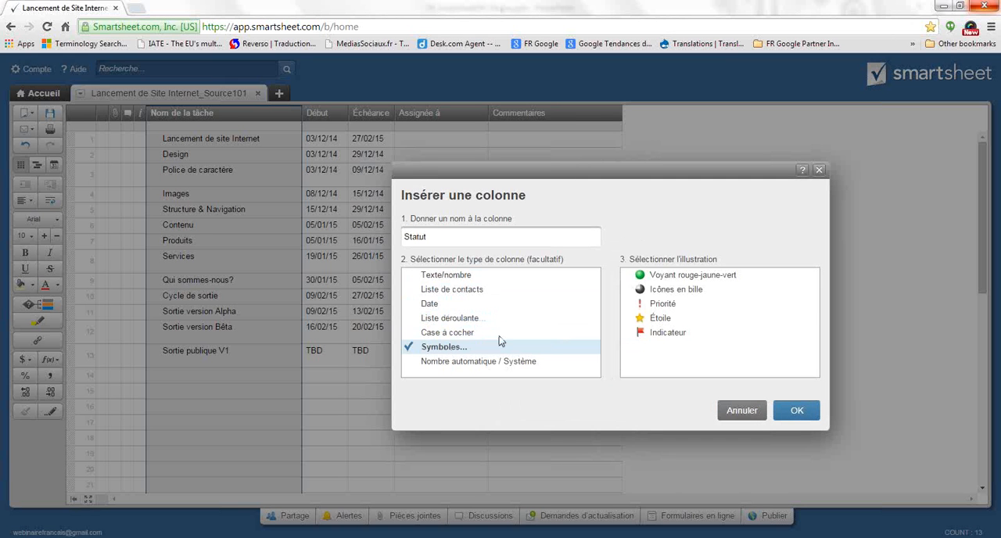
pyautogui.click(665, 278)
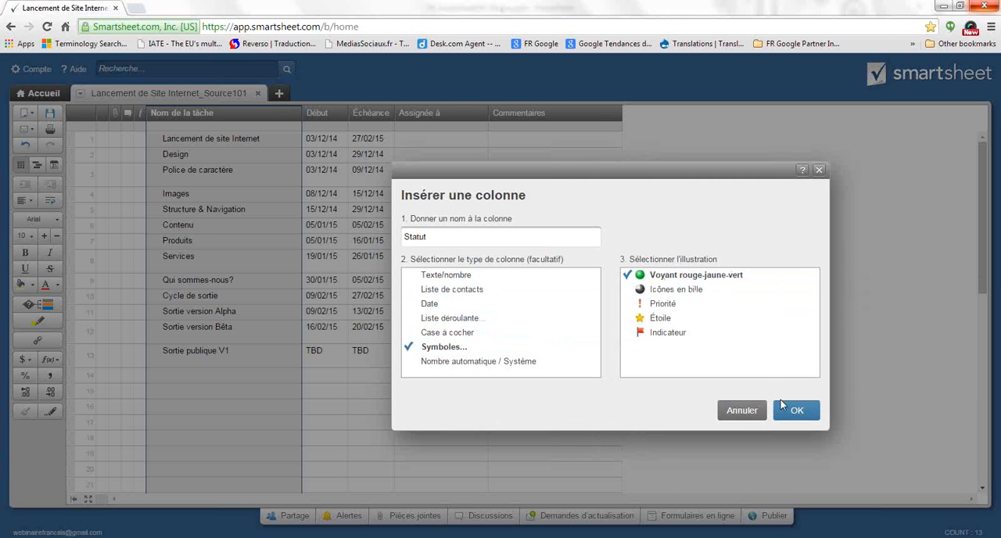
pyautogui.click(797, 412)
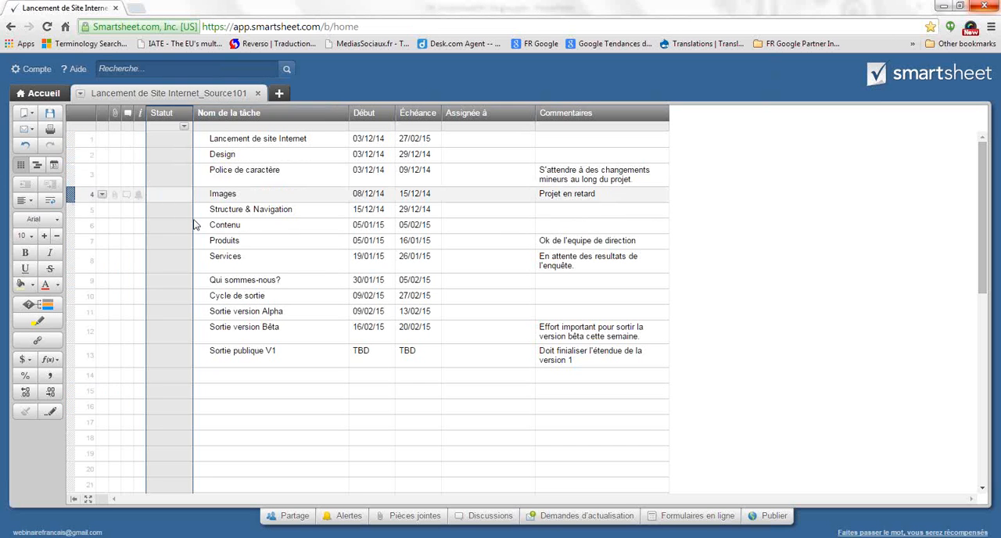
pyautogui.click(286, 407)
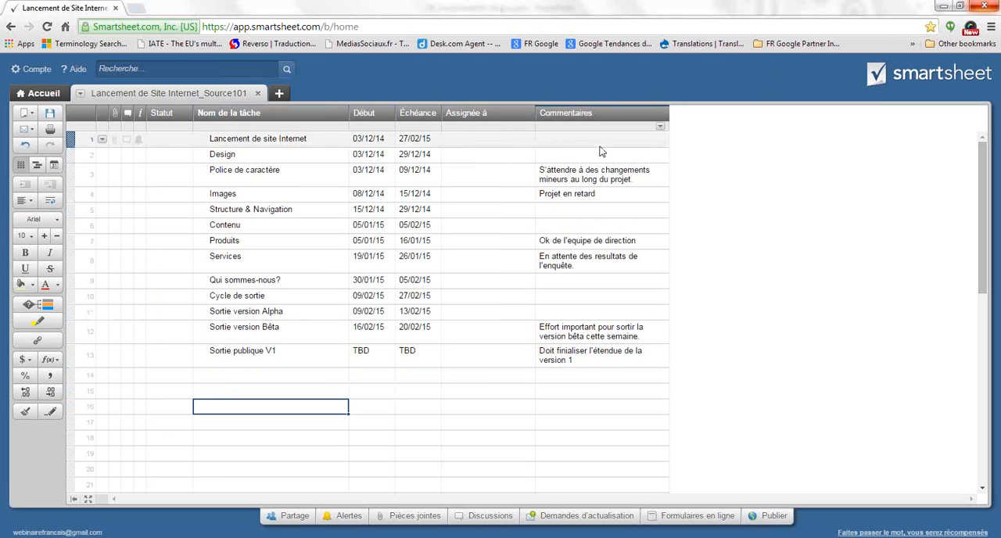
# Move the Assignée à column in front of Début and return it to its place after Échéance
pyautogui.click(483, 115)
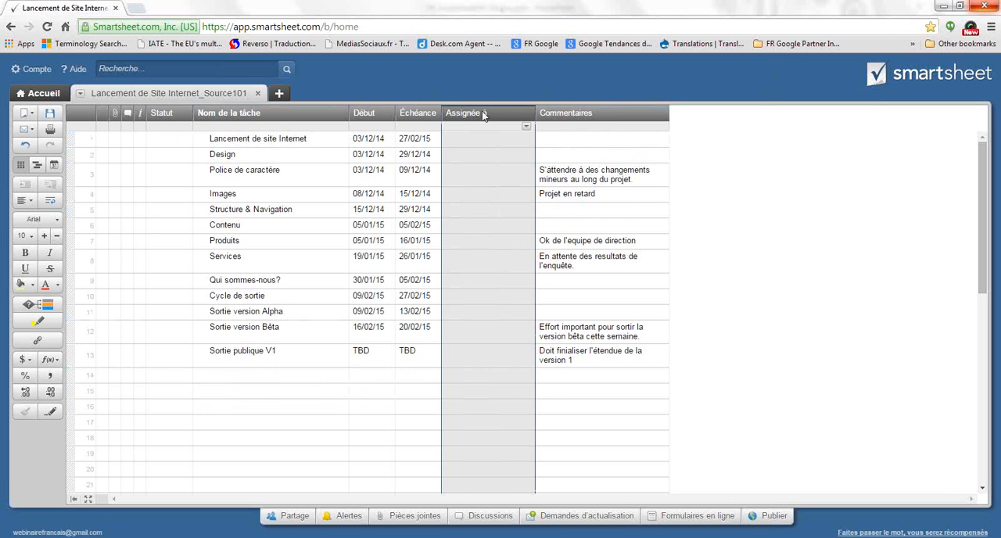
pyautogui.moveTo(483, 115); pyautogui.dragTo(390, 120)
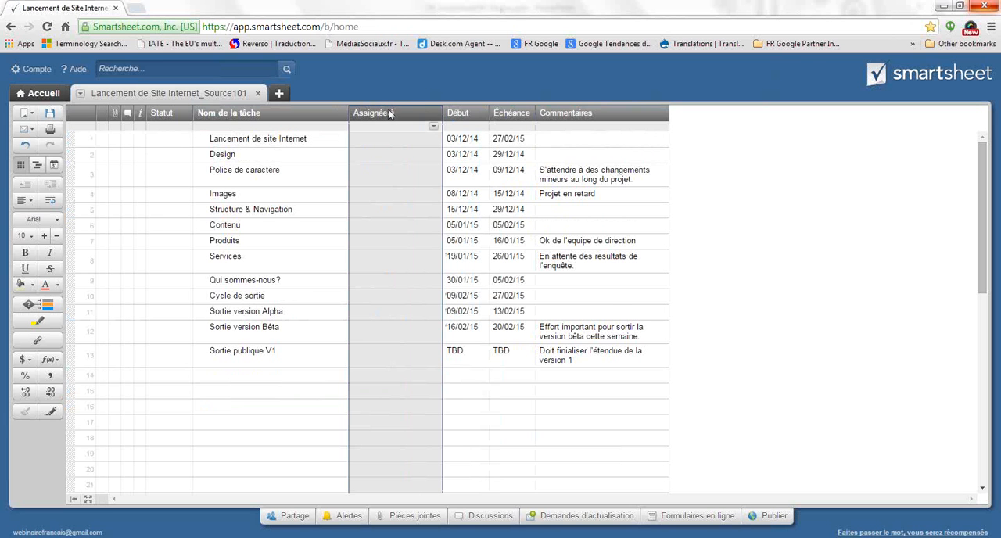
pyautogui.moveTo(389, 114); pyautogui.dragTo(503, 116)
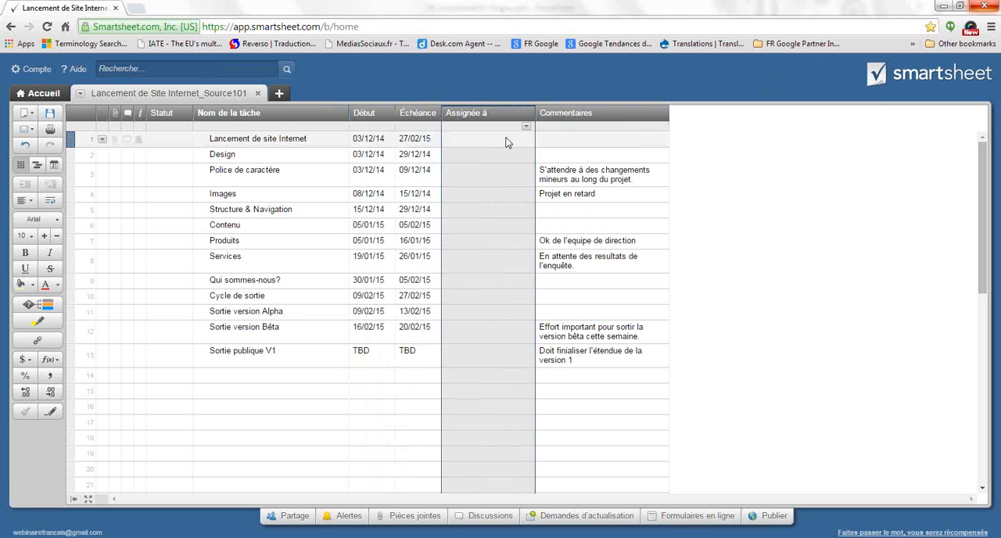
pyautogui.click(519, 197)
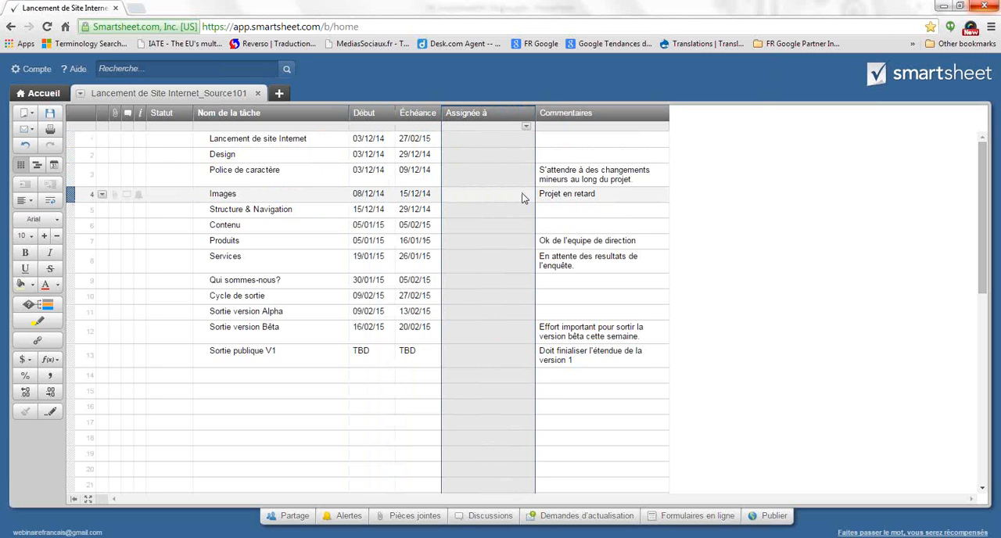
pyautogui.click(254, 369)
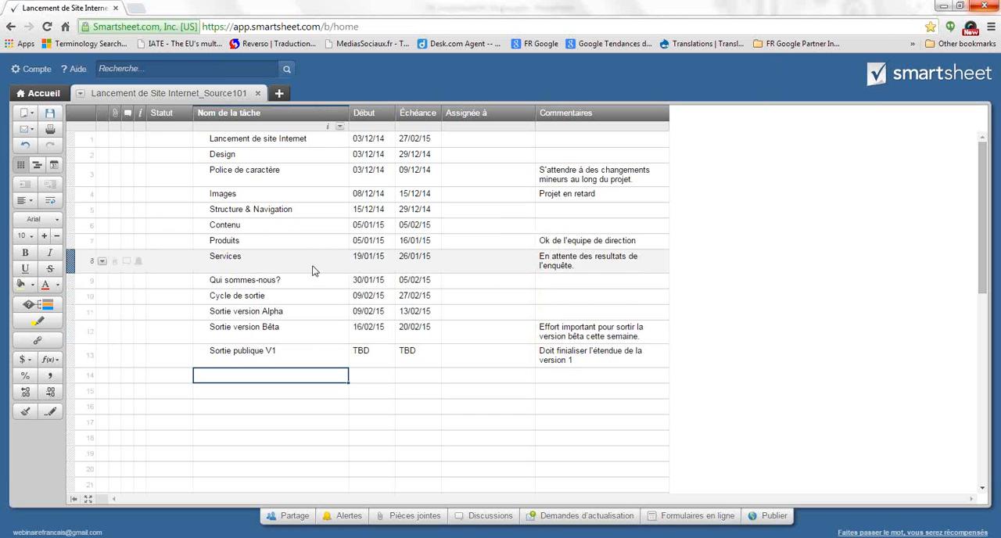
# Indent rows 2 to 13, from Design to Sortie publique V1, one level under Lancement de site Internet
pyautogui.moveTo(237, 156); pyautogui.dragTo(272, 360)
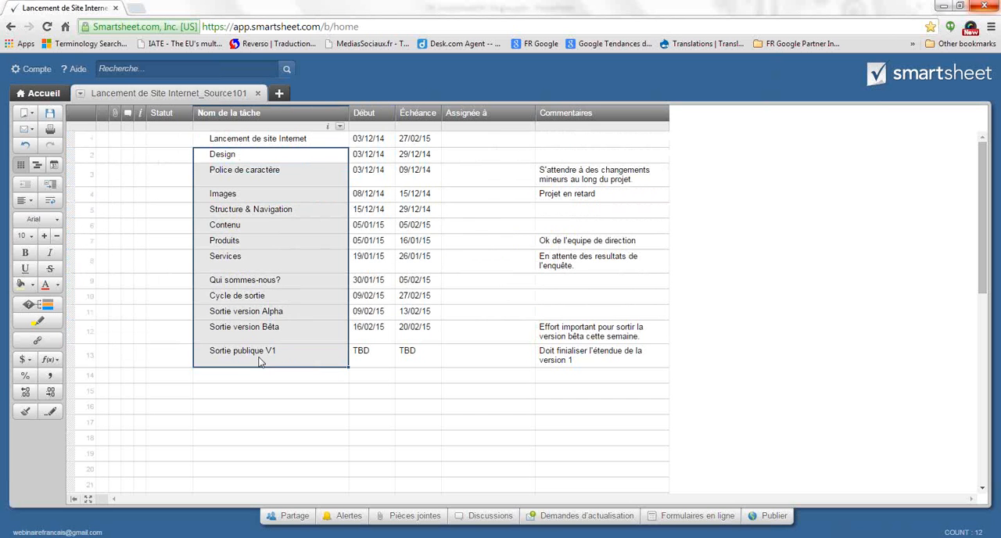
pyautogui.moveTo(70, 150); pyautogui.dragTo(76, 360)
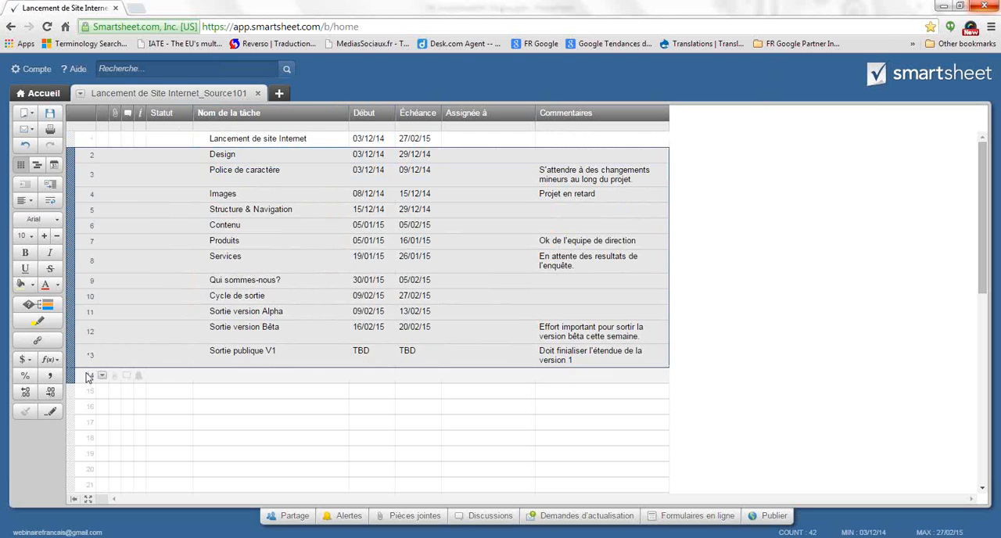
pyautogui.click(51, 186)
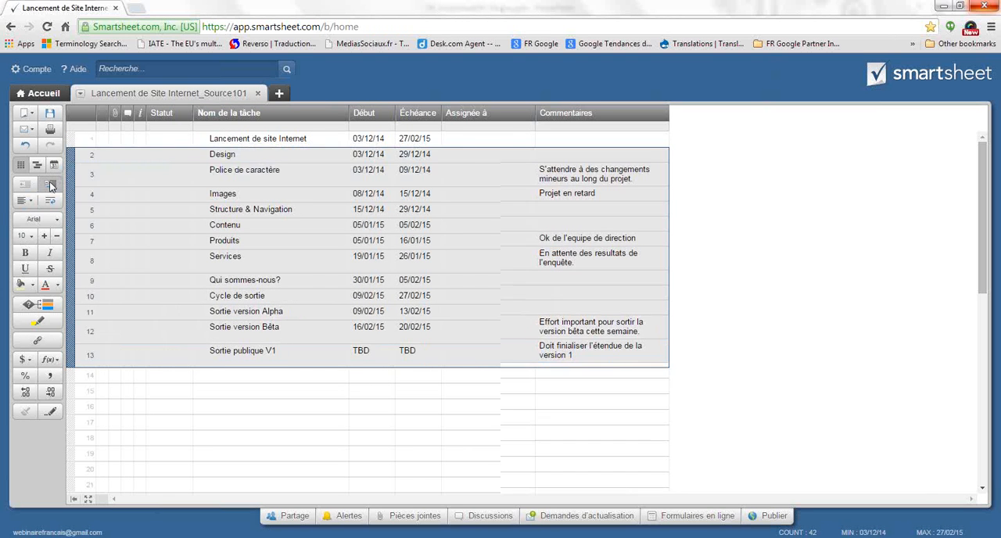
pyautogui.click(323, 375)
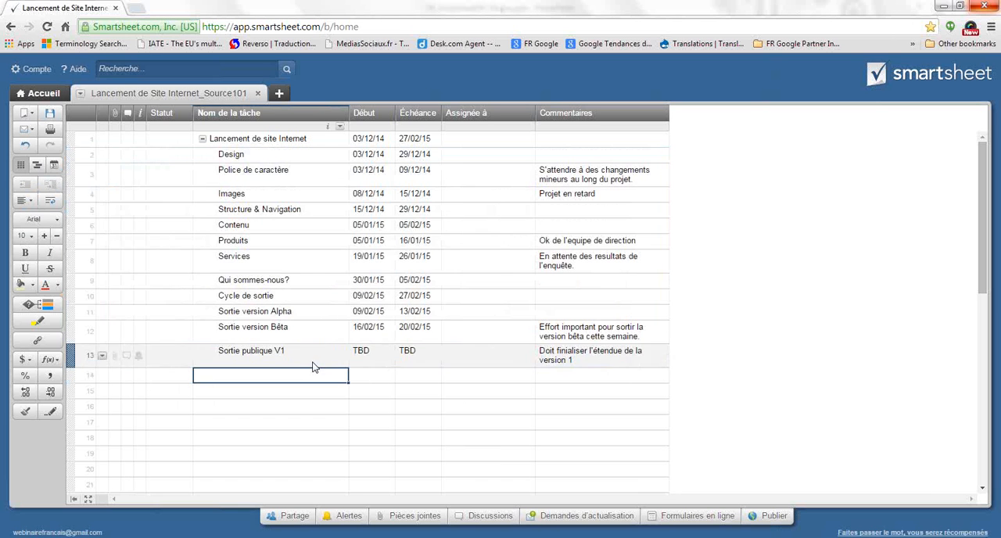
# Indent Police de caractère, Images and Structure & Navigation as subtasks of Design
pyautogui.click(247, 173)
pyautogui.keyDown('shift'); pyautogui.click(249, 207); pyautogui.keyUp('shift')
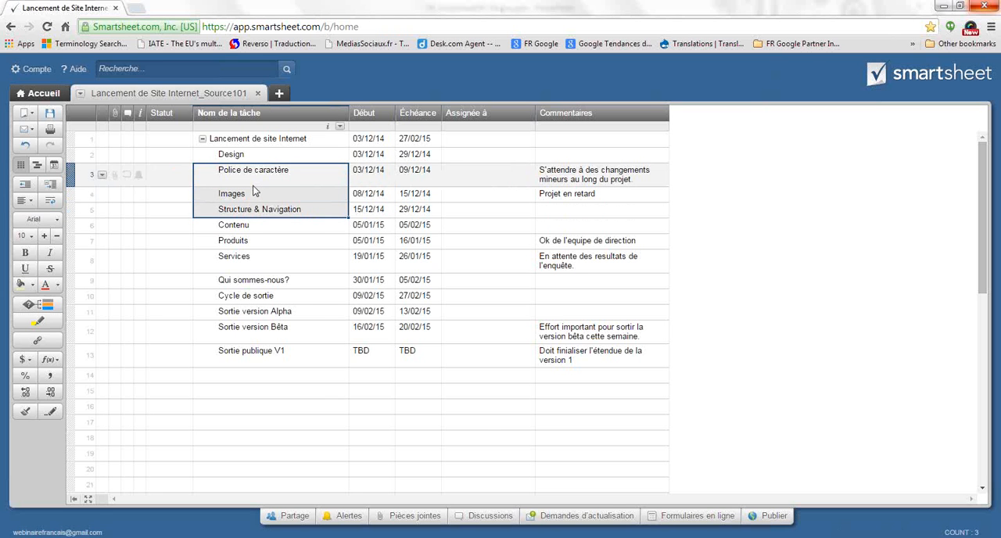
pyautogui.rightClick(253, 191)
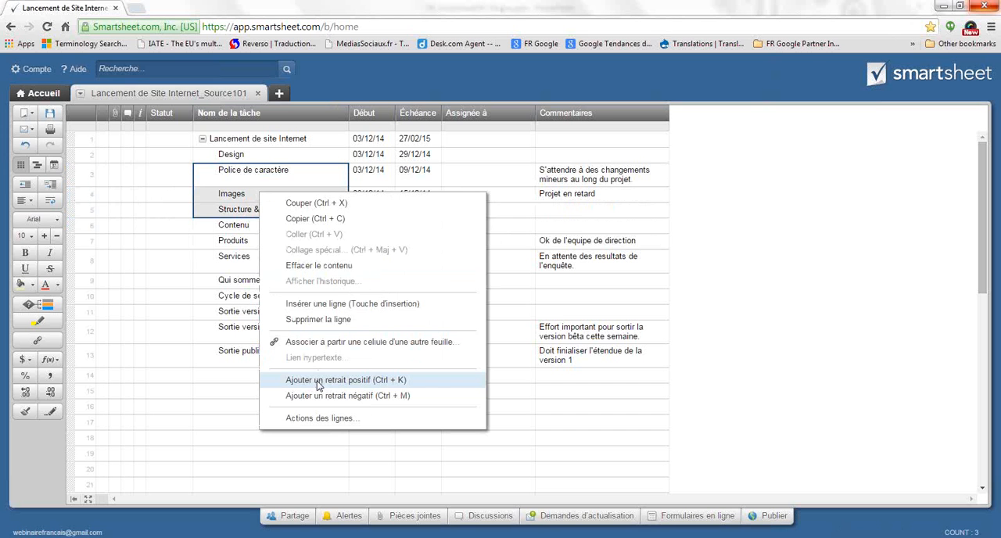
pyautogui.click(392, 382)
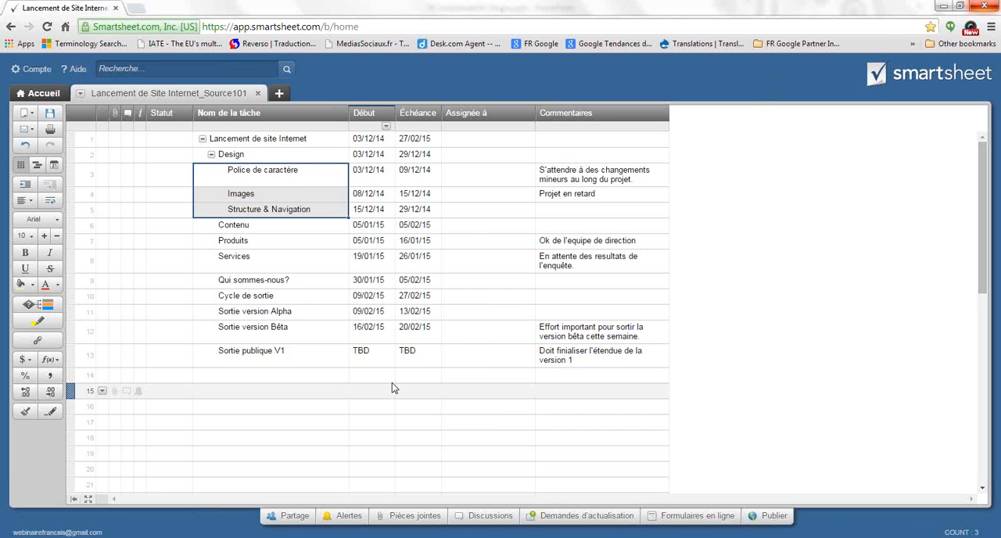
# Indent Produits, Services and Qui sommes-nous? as subtasks of Contenu
pyautogui.click(261, 243)
pyautogui.keyDown('shift'); pyautogui.click(260, 281); pyautogui.keyUp('shift')
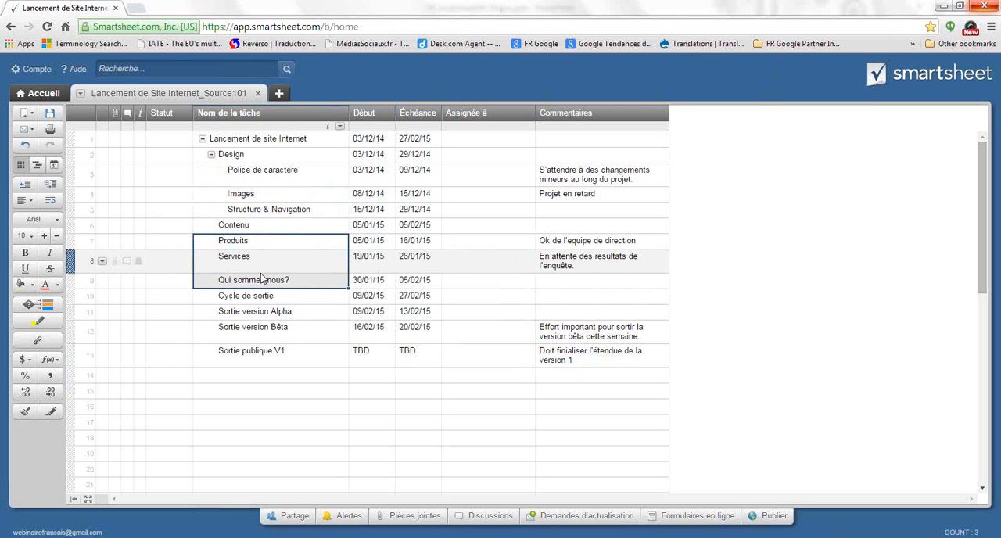
pyautogui.hotkey('ctrl', ']')
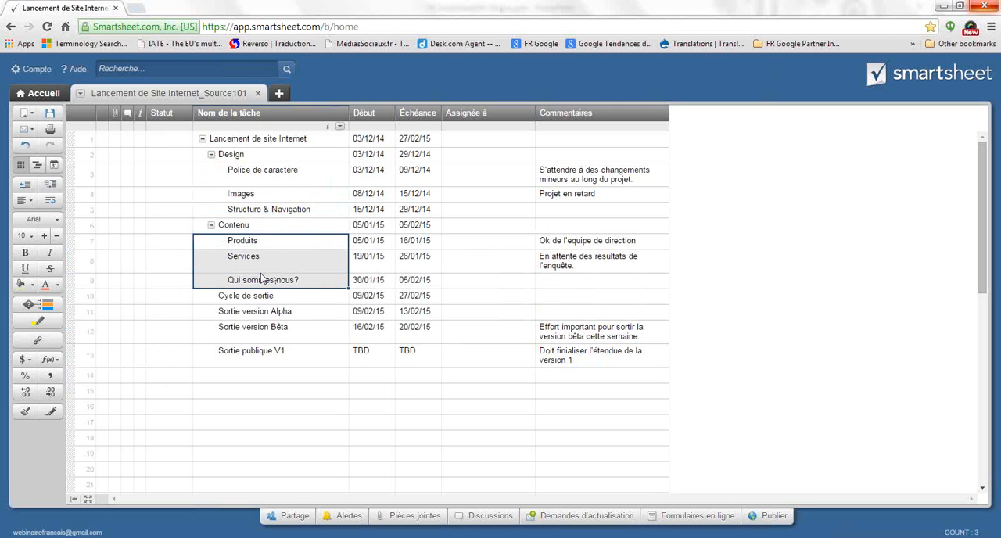
# Indent Sortie version Alpha, Sortie version Bêta and Sortie publique V1 as subtasks of Cycle de sortie
pyautogui.click(253, 312)
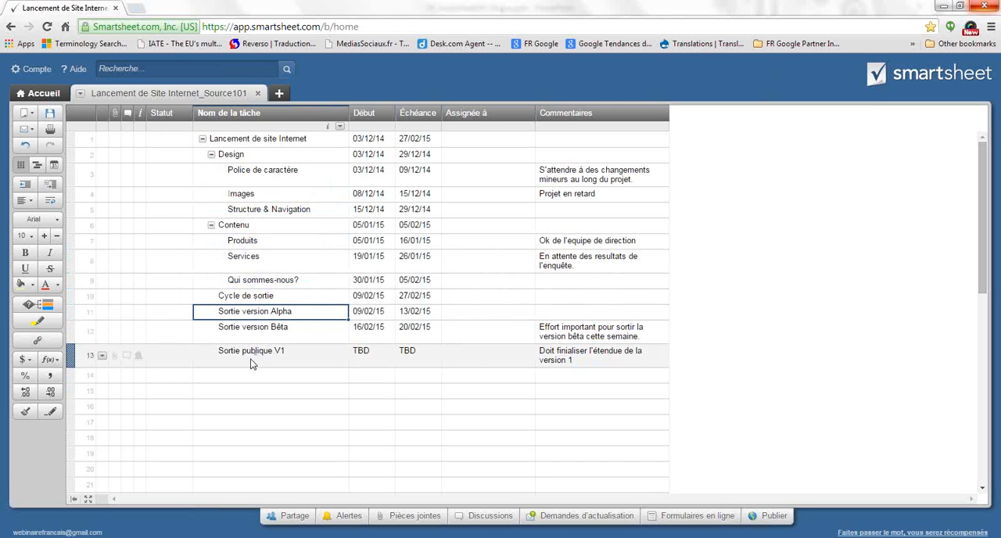
pyautogui.keyDown('shift'); pyautogui.click(252, 353); pyautogui.keyUp('shift')
pyautogui.rightClick(265, 333)
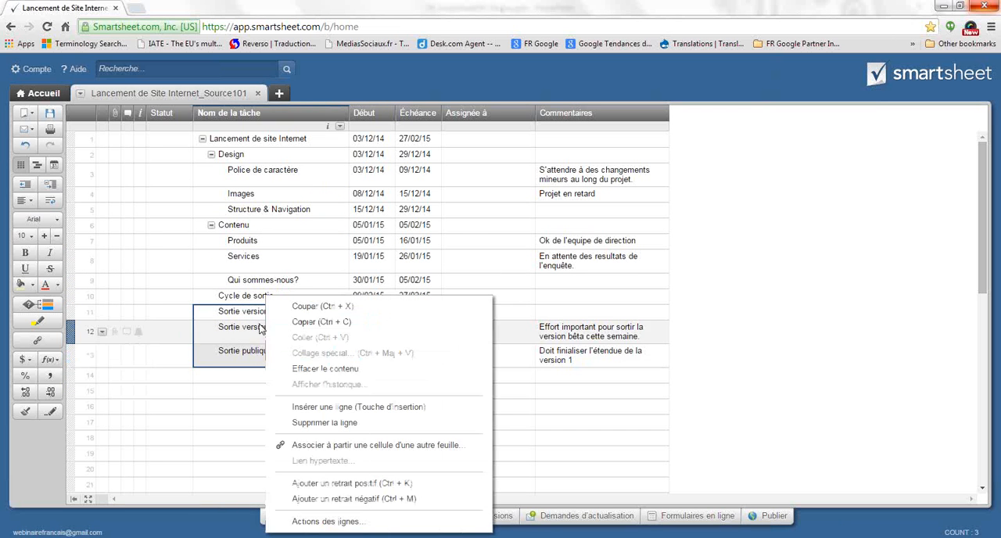
pyautogui.click(321, 488)
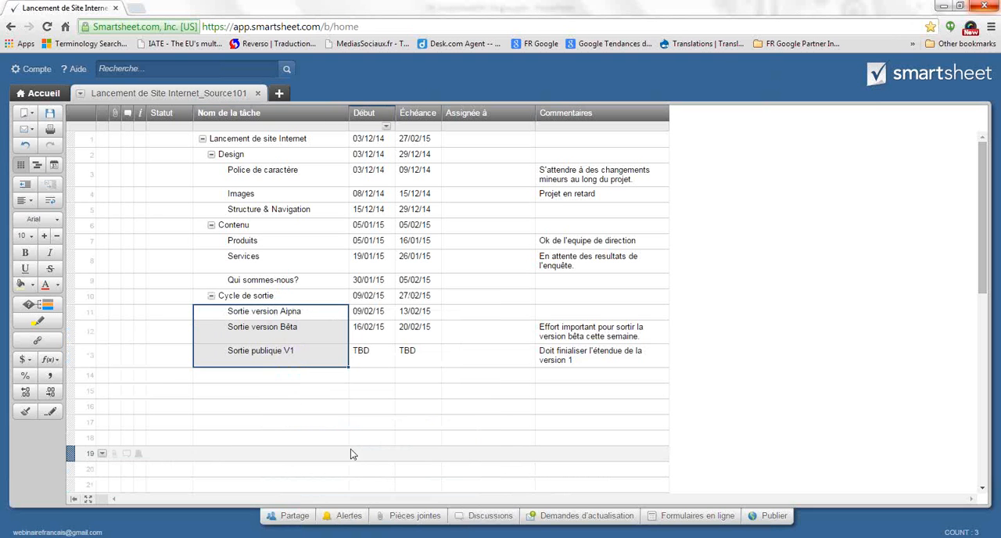
pyautogui.click(325, 381)
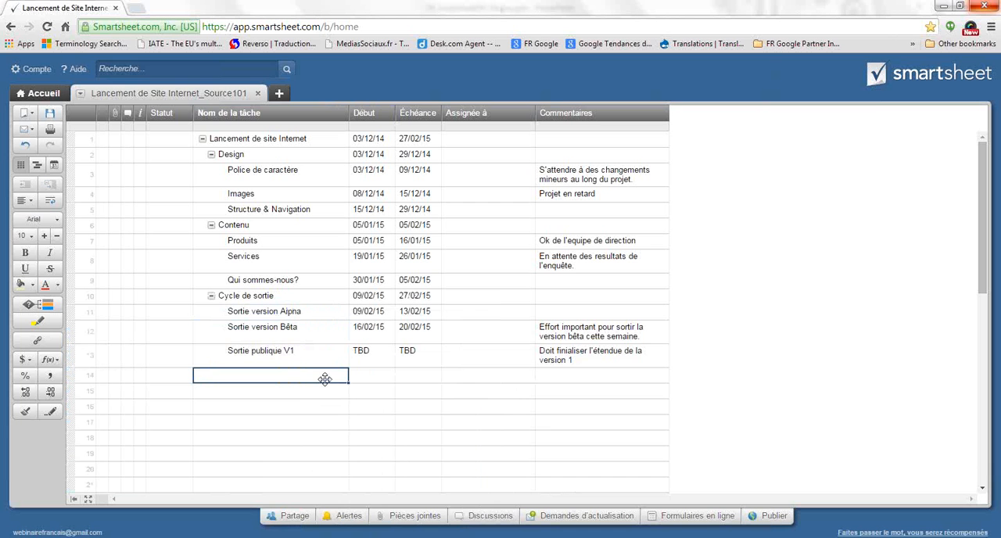
# Collapse the Cycle de sortie, Contenu and Design sections and expand them again to check the hierarchy
pyautogui.click(211, 295)
pyautogui.click(211, 224)
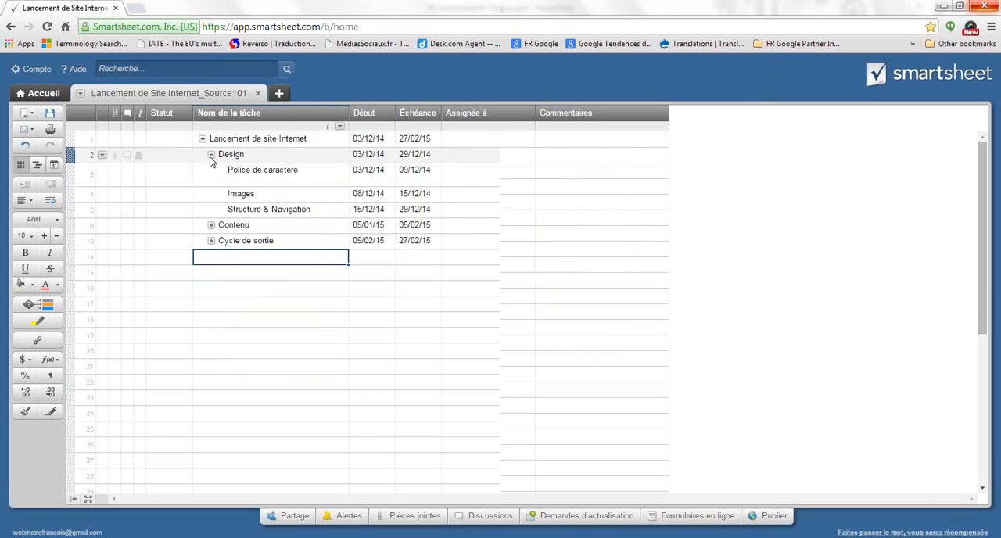
pyautogui.click(211, 155)
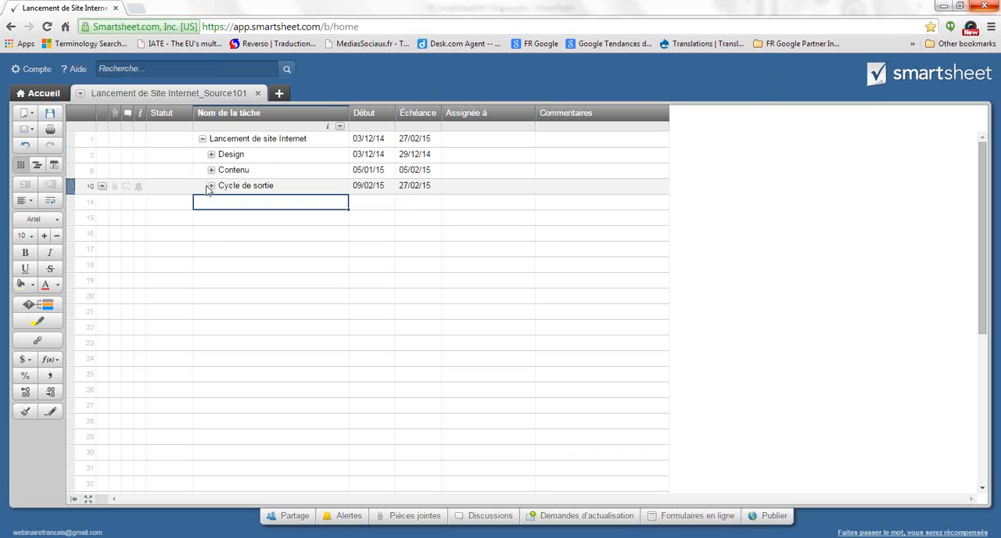
pyautogui.click(211, 186)
pyautogui.click(210, 170)
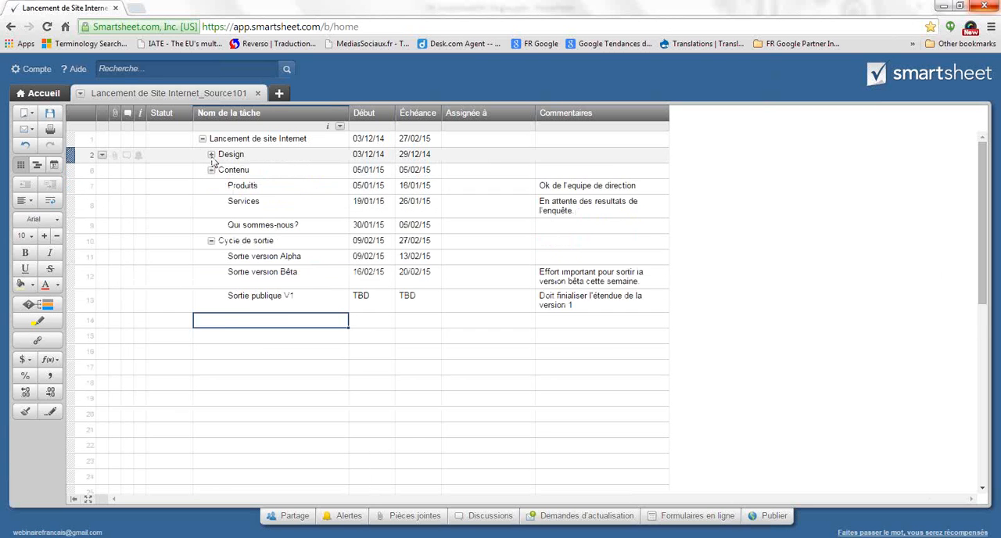
pyautogui.click(211, 155)
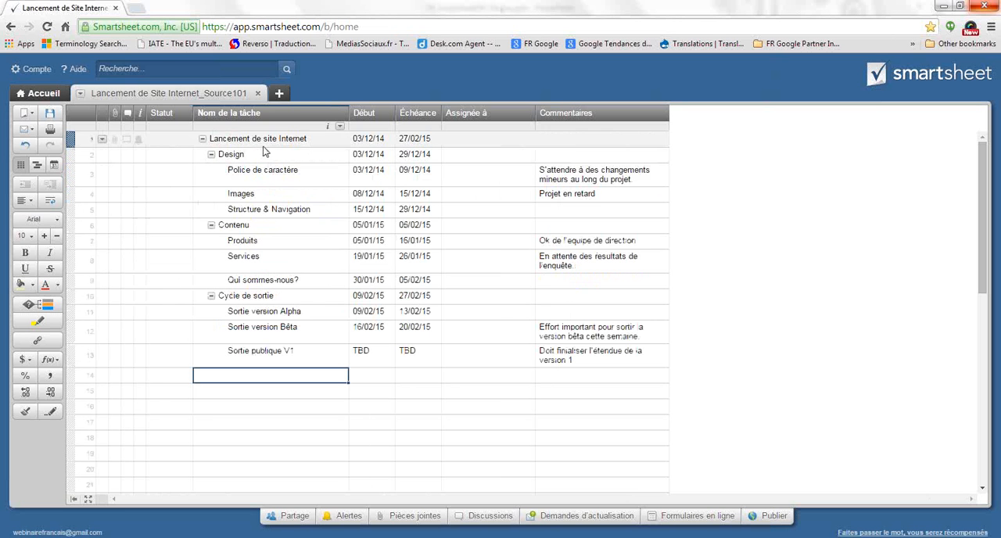
# Give the Lancement de site Internet row a light beige background and the Design row a light purple one
pyautogui.click(79, 139)
pyautogui.click(32, 283)
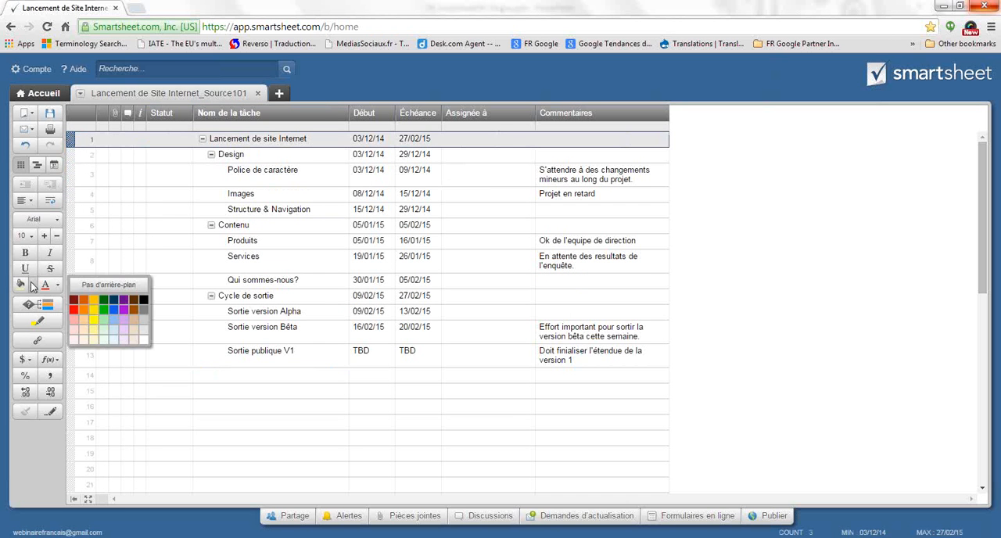
pyautogui.click(134, 338)
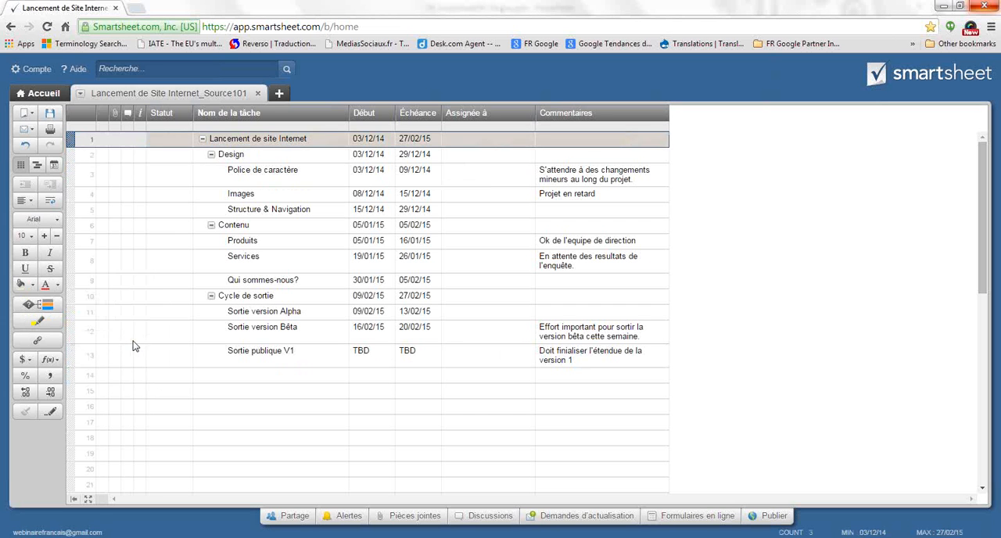
pyautogui.click(71, 155)
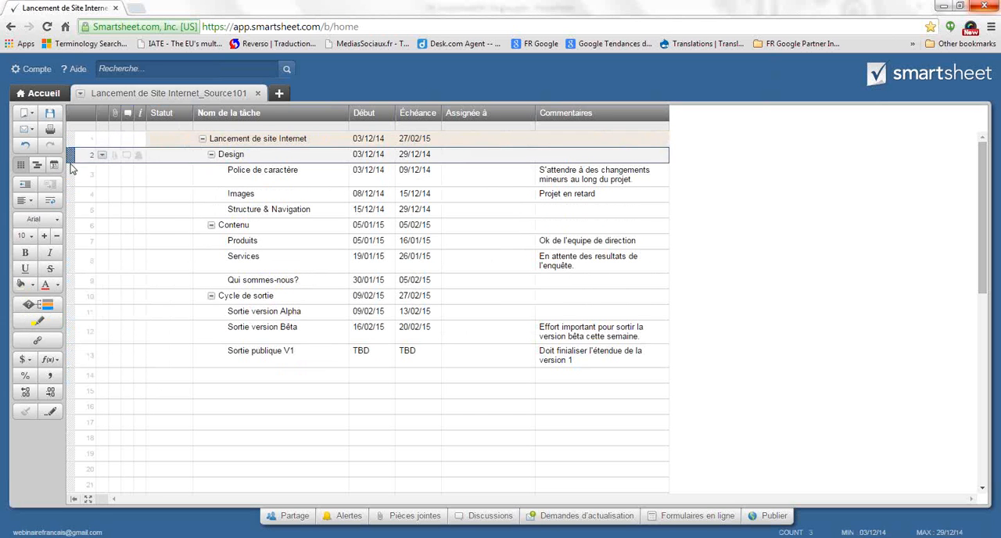
pyautogui.click(33, 286)
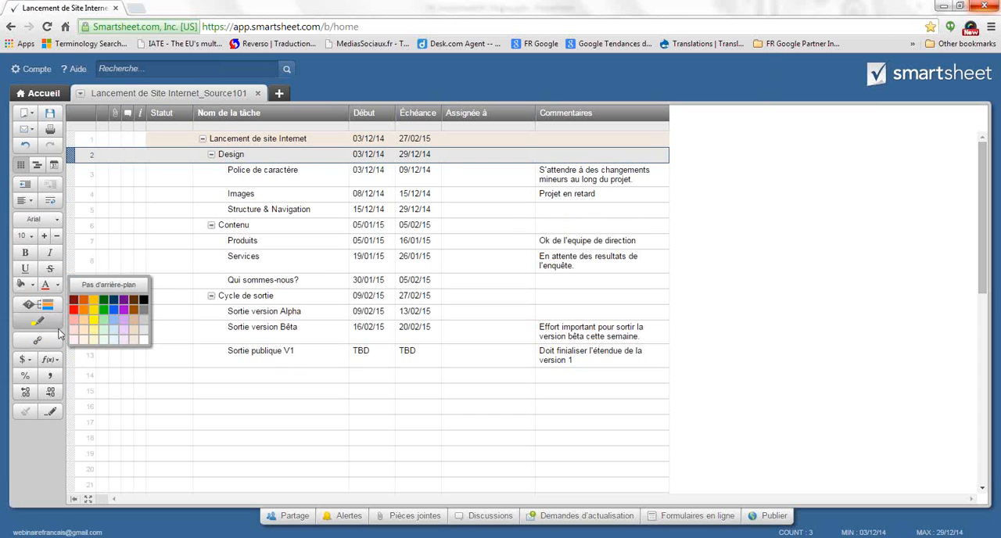
pyautogui.click(123, 339)
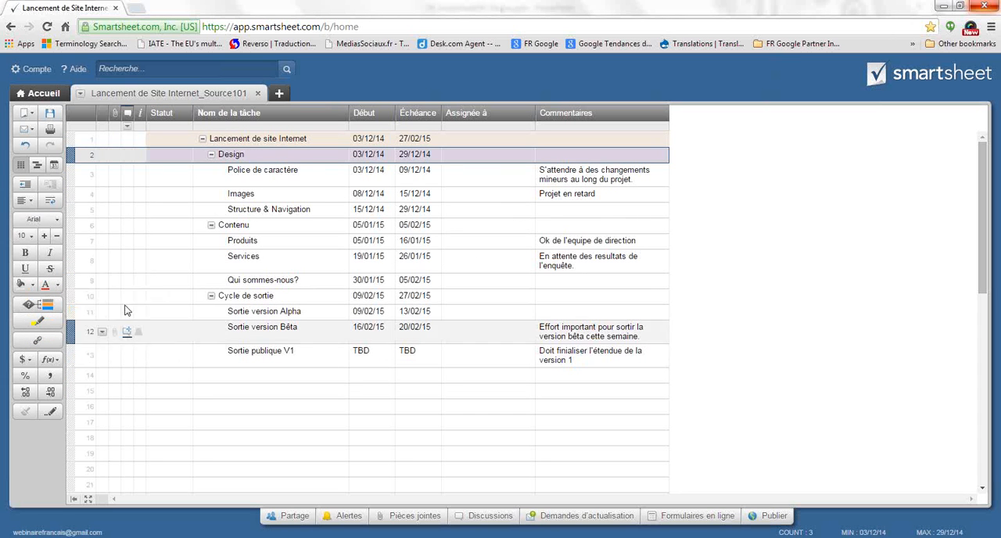
# Give the Contenu row a light green background and the Cycle de sortie row a light yellow one
pyautogui.click(71, 226)
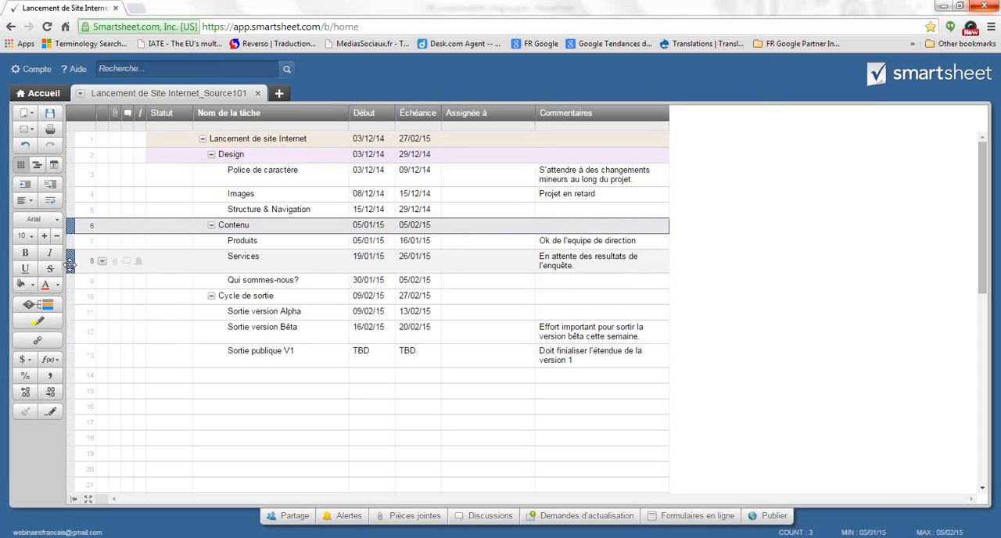
pyautogui.click(32, 286)
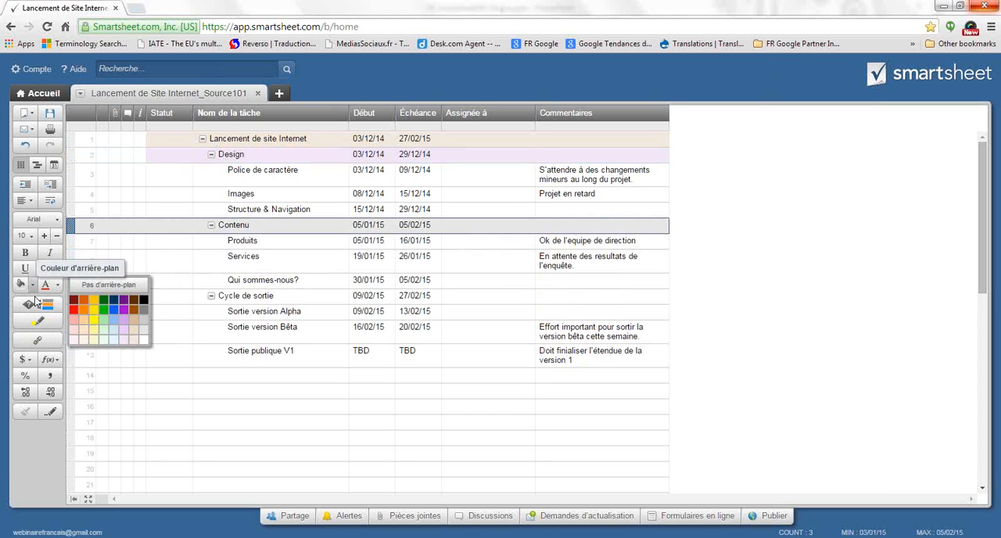
pyautogui.click(104, 340)
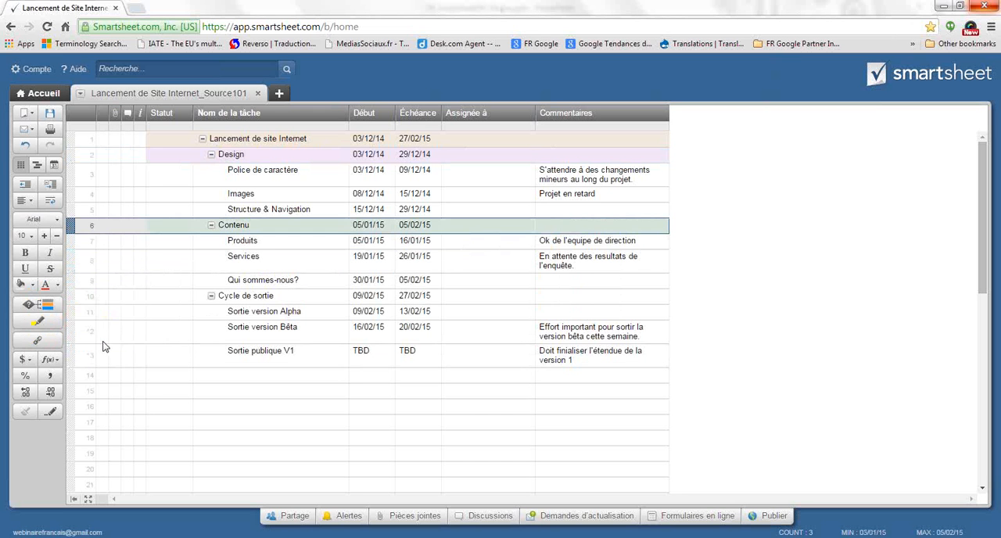
pyautogui.click(73, 298)
pyautogui.click(54, 310)
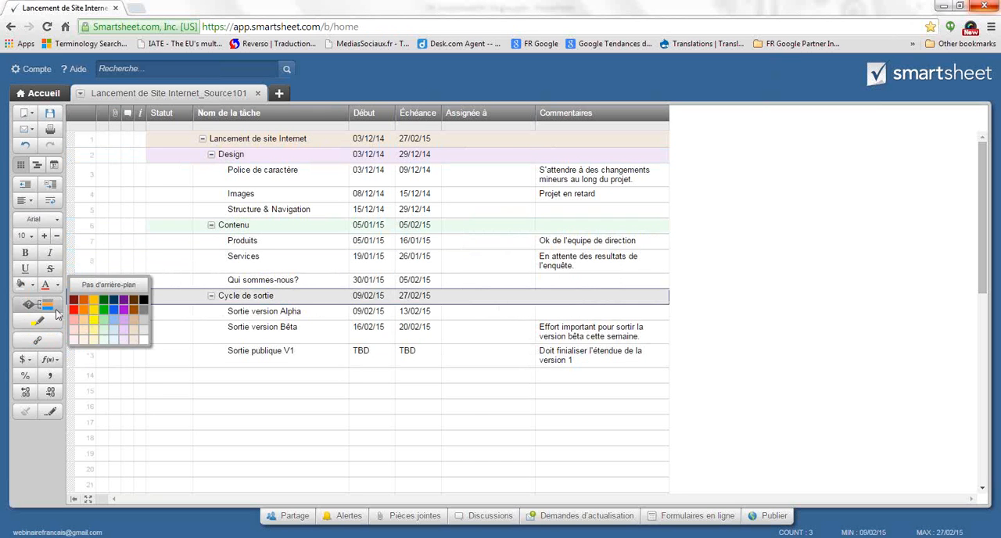
pyautogui.click(93, 338)
pyautogui.click(235, 427)
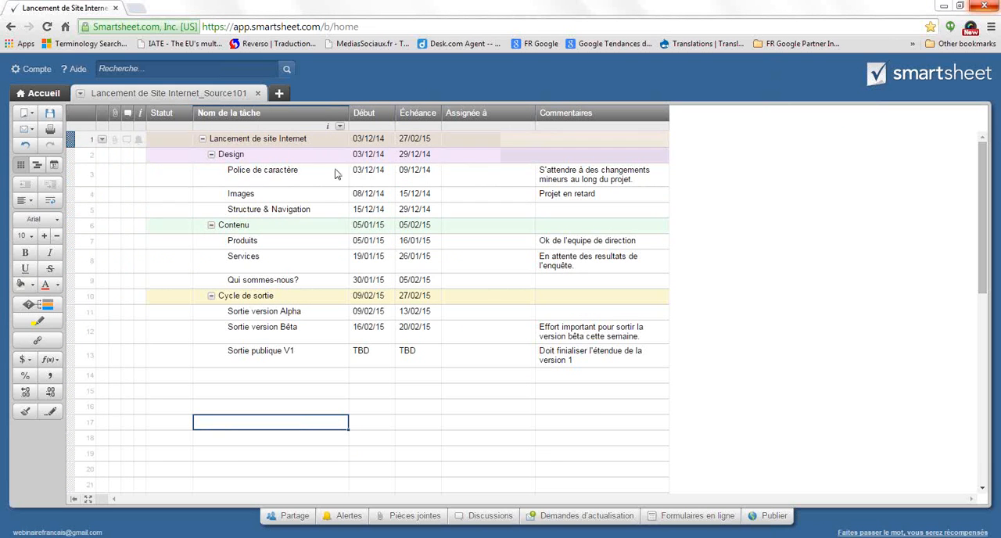
# Make the task names Lancement de site Internet, Design, Contenu and Cycle de sortie bold
pyautogui.click(271, 141)
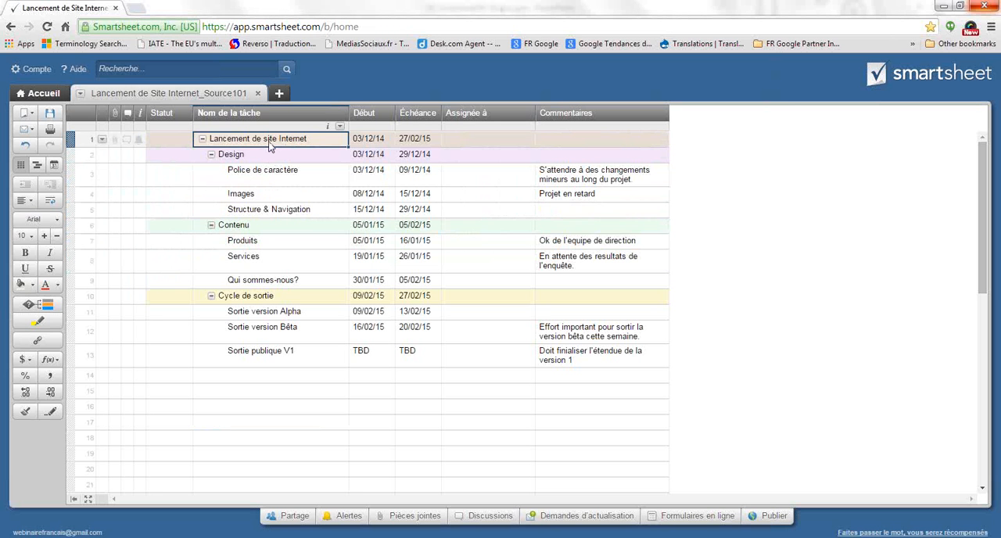
pyautogui.click(24, 254)
pyautogui.click(263, 156)
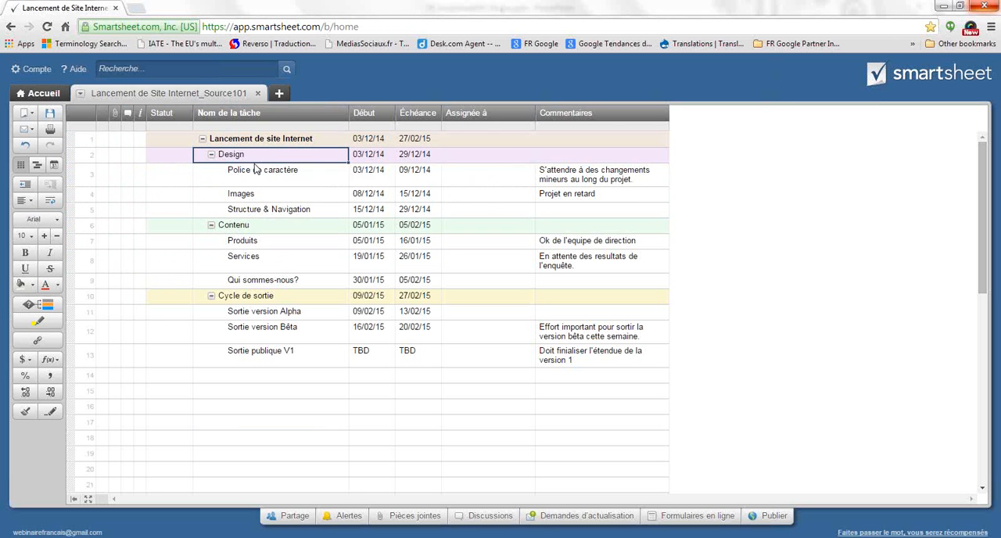
pyautogui.click(25, 253)
pyautogui.click(264, 226)
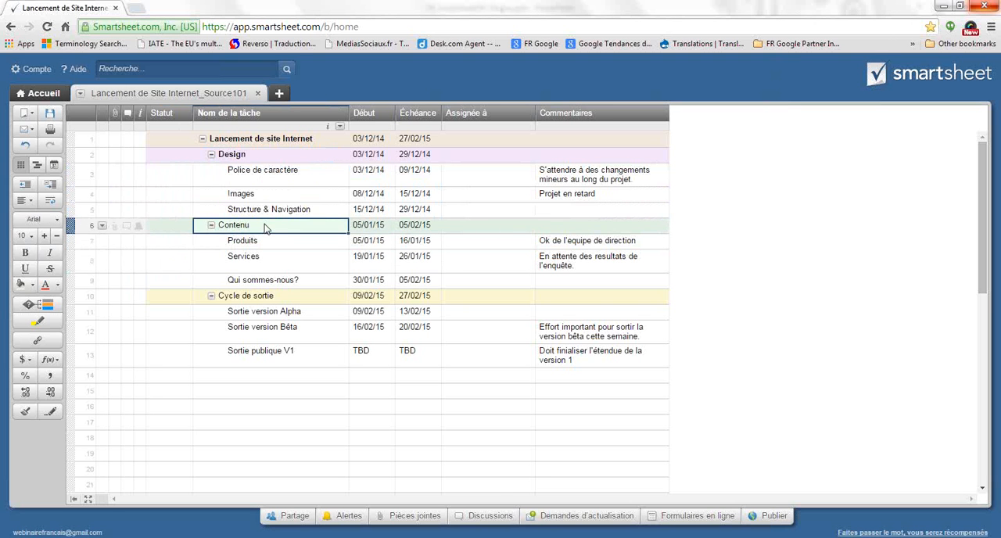
pyautogui.hotkey('ctrl', 'b')
pyautogui.click(262, 298)
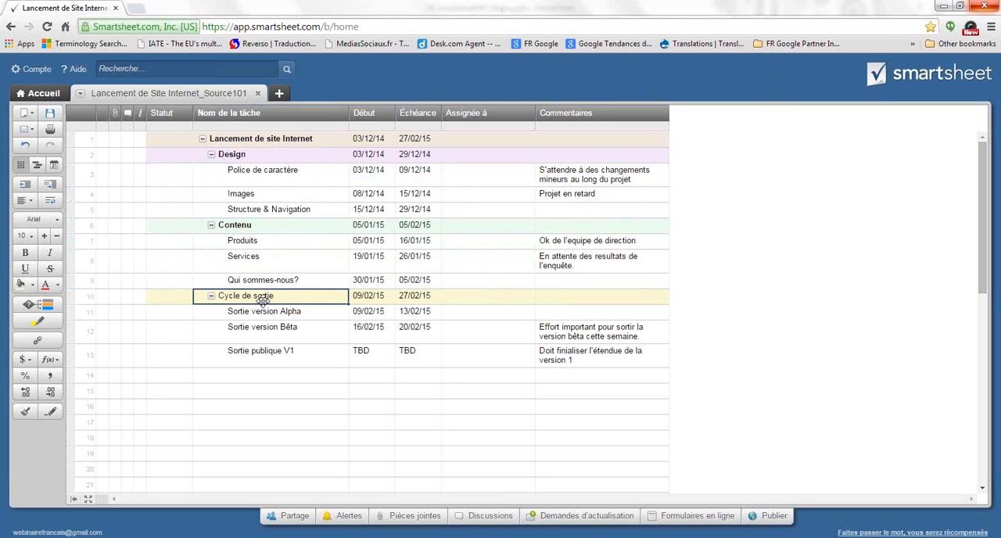
pyautogui.hotkey('ctrl', 'b')
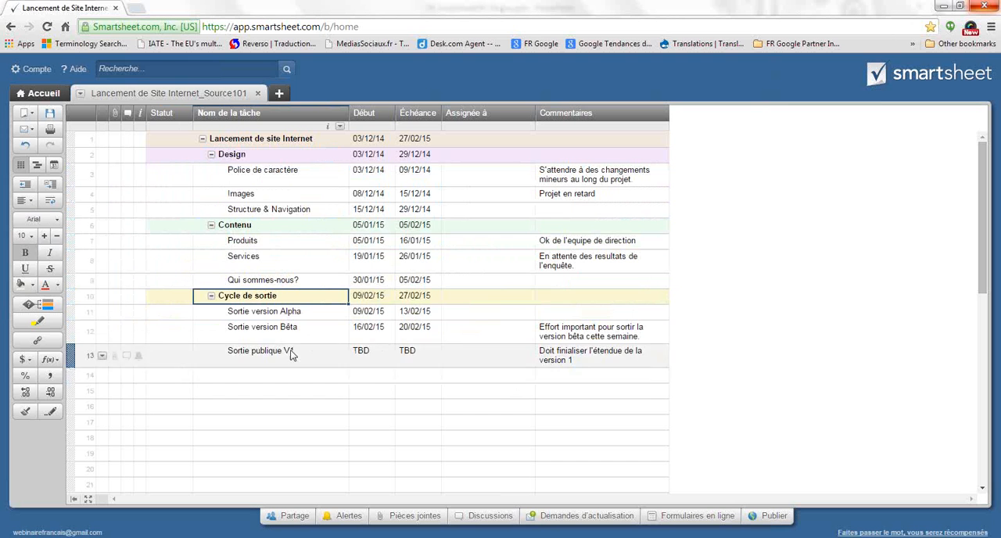
# Review the formatted parent rows by collapsing the subtasks of Design, Contenu and Cycle de sortie, and expand them again
pyautogui.click(211, 295)
pyautogui.click(211, 225)
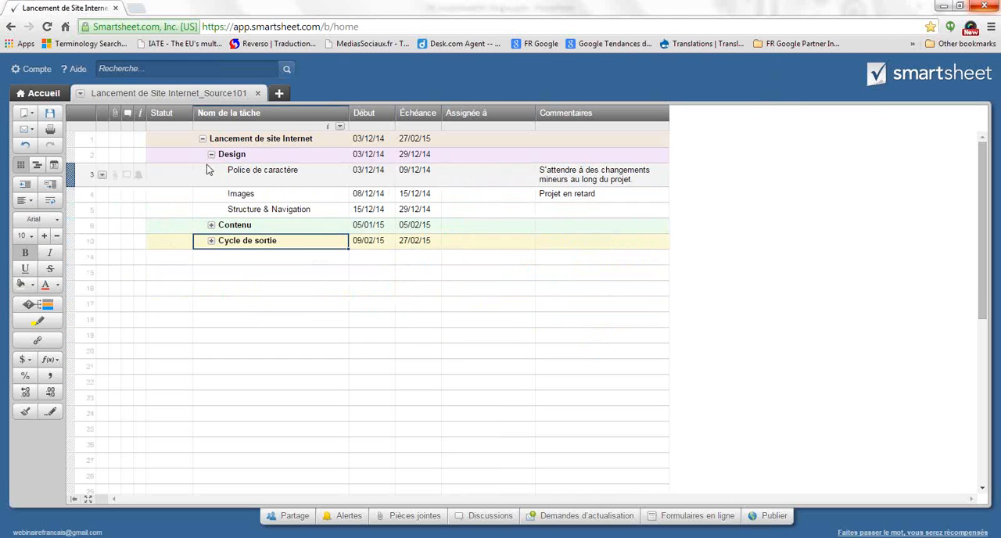
pyautogui.click(210, 155)
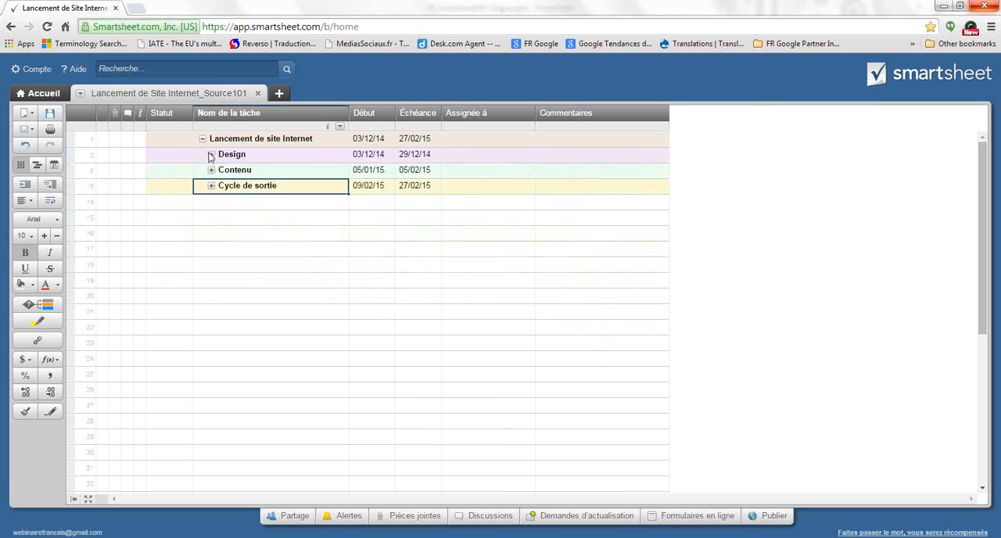
pyautogui.click(210, 155)
pyautogui.click(210, 225)
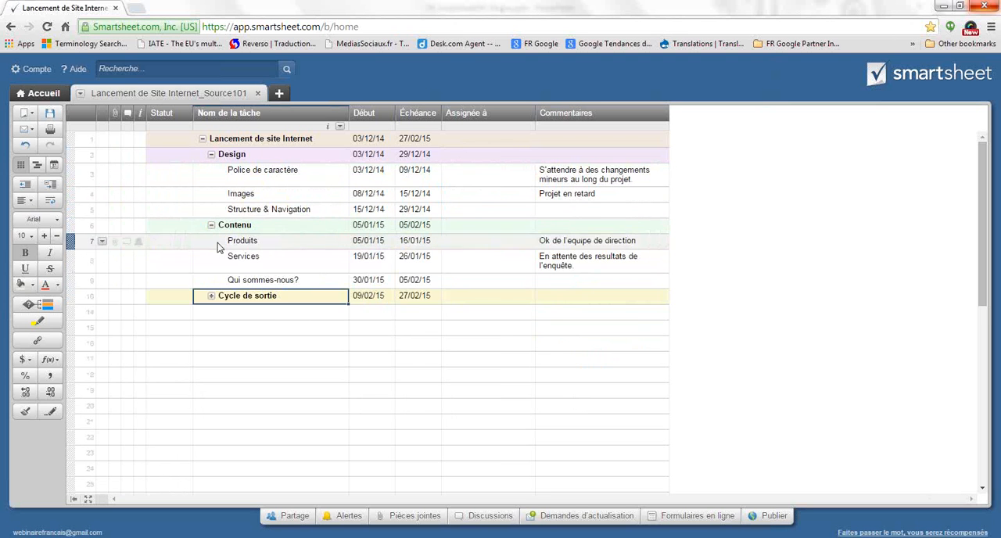
pyautogui.click(211, 297)
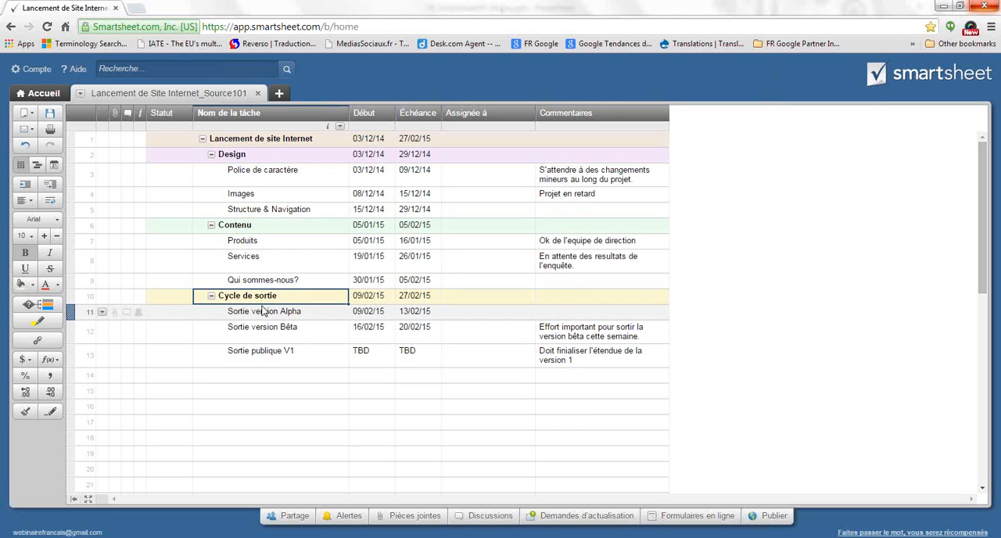
# Assign Police de caractère to a suggested contact and fill the same assignee down to Images and Structure & Navigation
pyautogui.click(494, 183)
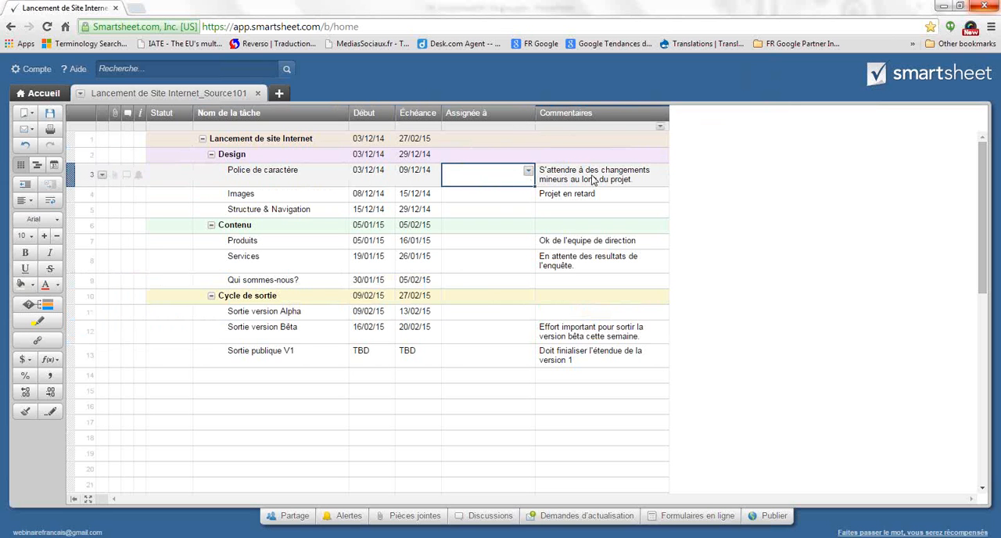
pyautogui.write('so')
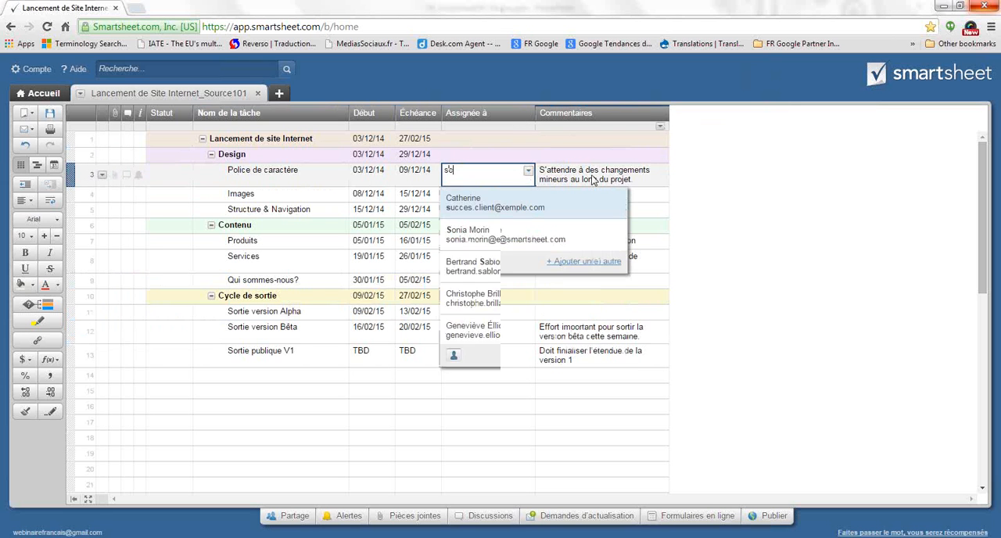
pyautogui.click(551, 249)
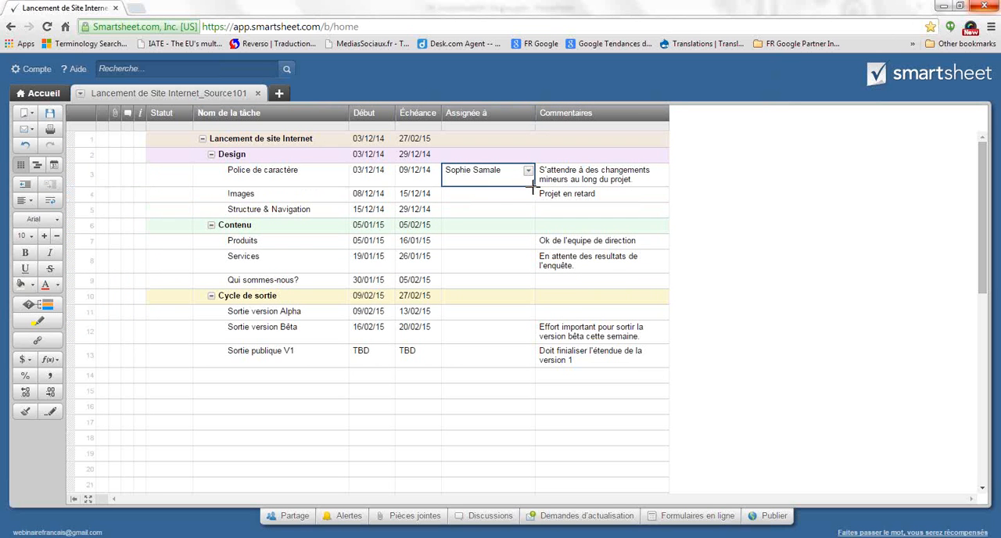
pyautogui.moveTo(532, 186); pyautogui.dragTo(535, 212)
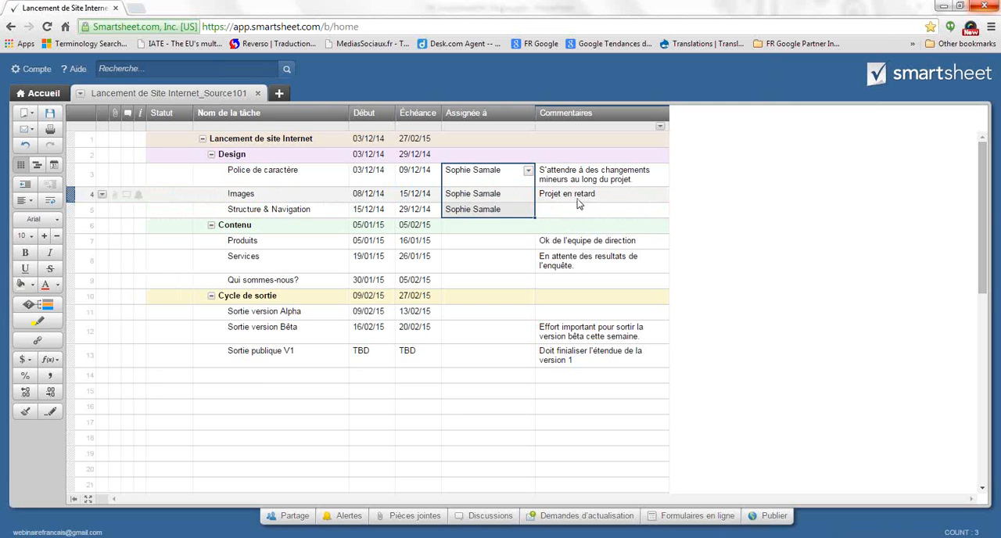
# Assign the Contenu parent task to a different contact from the suggested matches
pyautogui.click(505, 242)
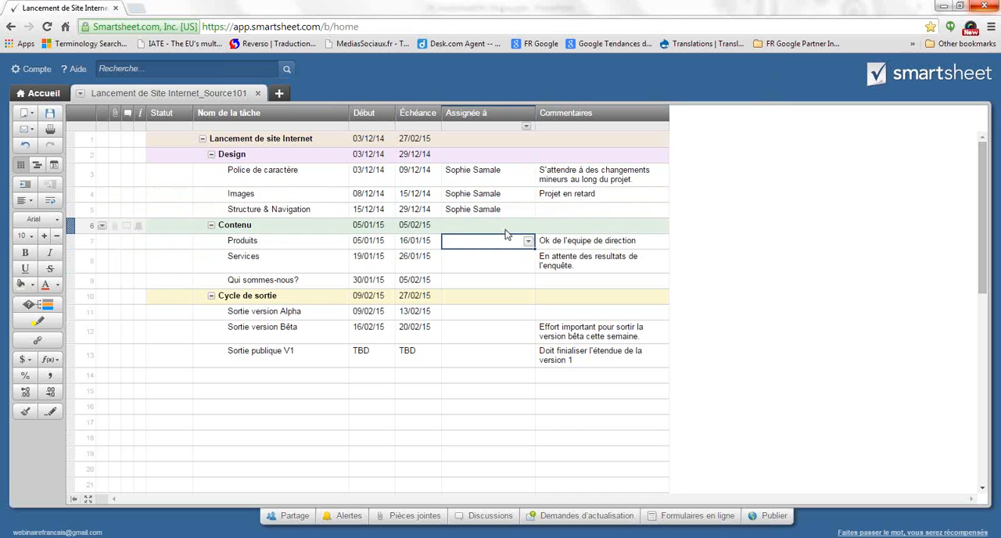
pyautogui.click(510, 226)
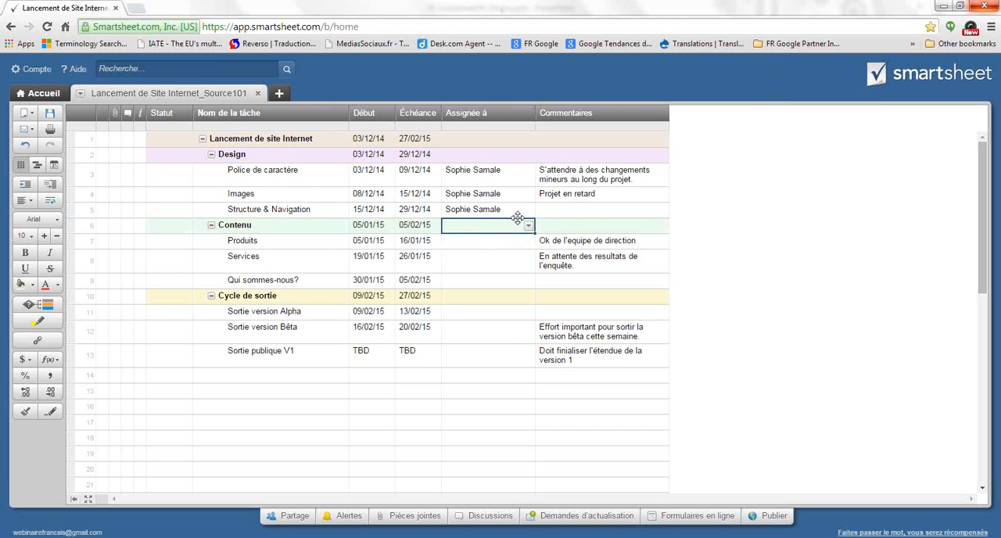
pyautogui.write('Je')
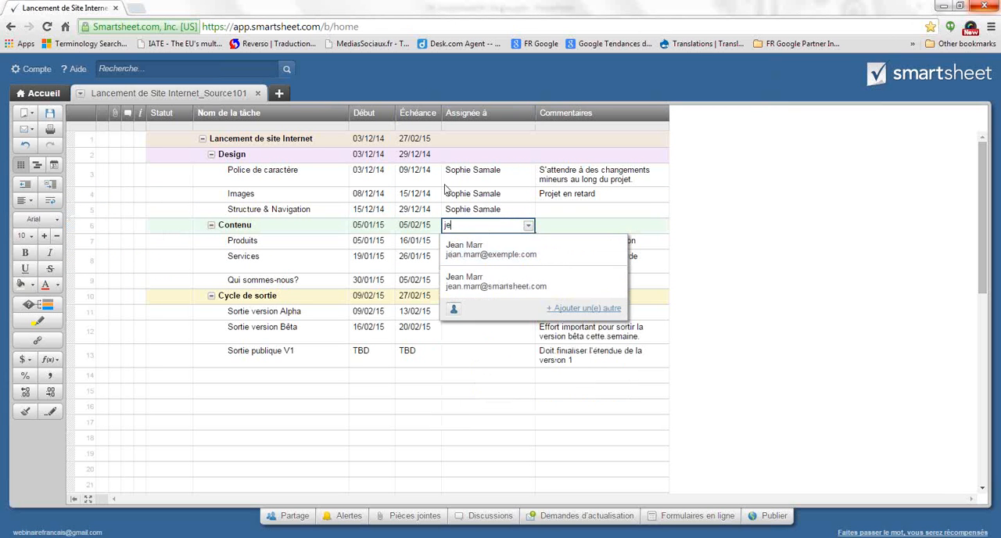
pyautogui.click(491, 249)
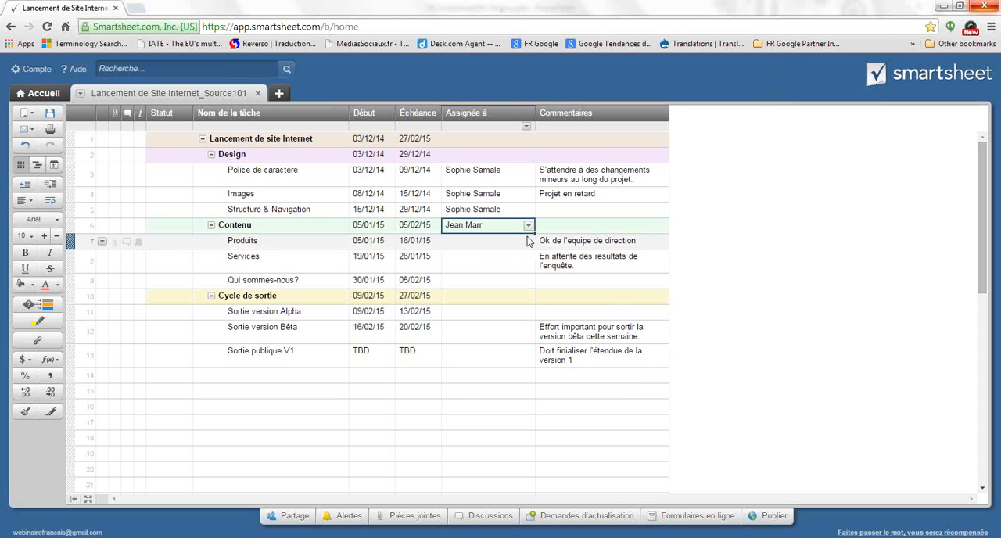
# Assign Produits to another contact and fill the same assignee down to Services and Qui sommes-nous?
pyautogui.click(524, 243)
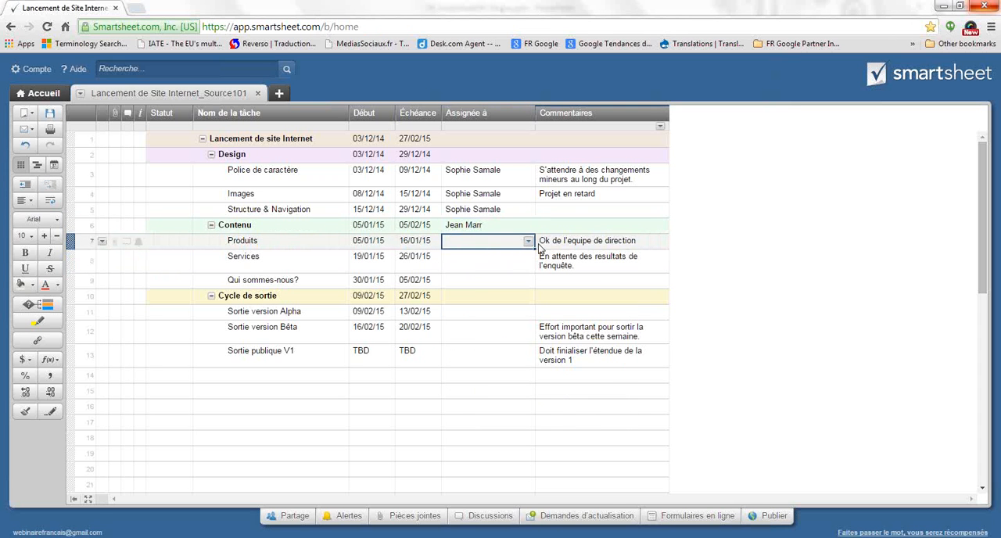
pyautogui.write('ai')
pyautogui.click(535, 255)
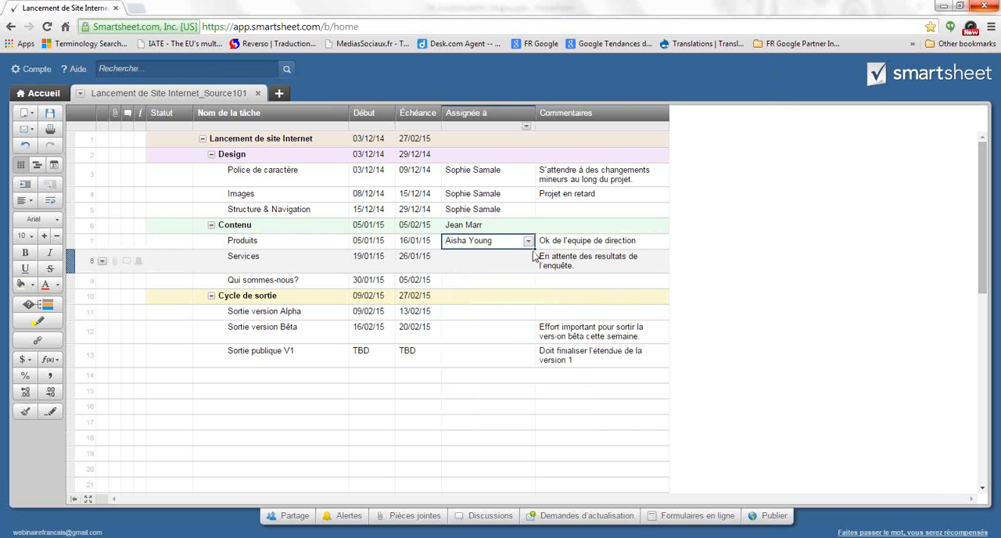
pyautogui.moveTo(535, 249); pyautogui.dragTo(519, 277)
# Assign the Design and Cycle de sortie parent tasks to two different contacts from the suggested matches
pyautogui.click(526, 153)
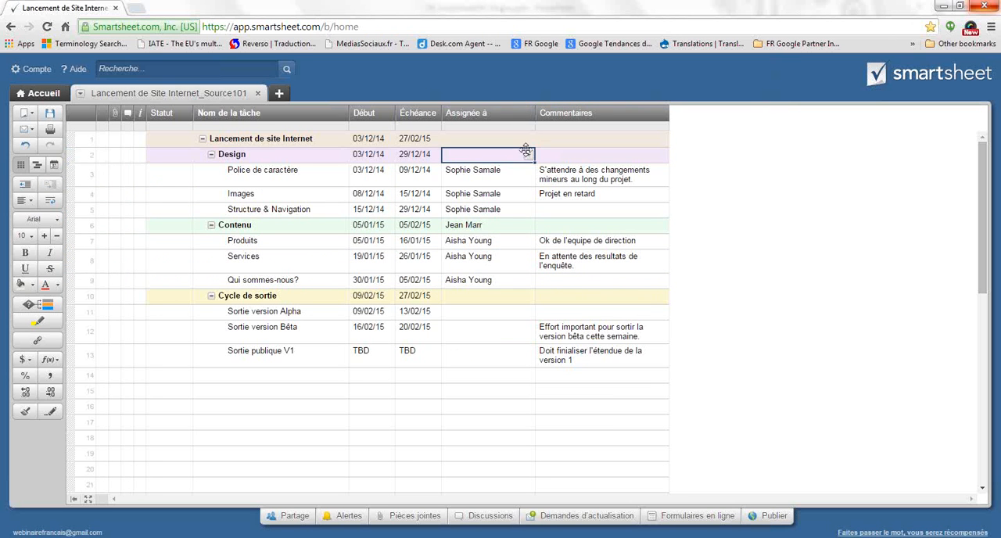
pyautogui.write('an')
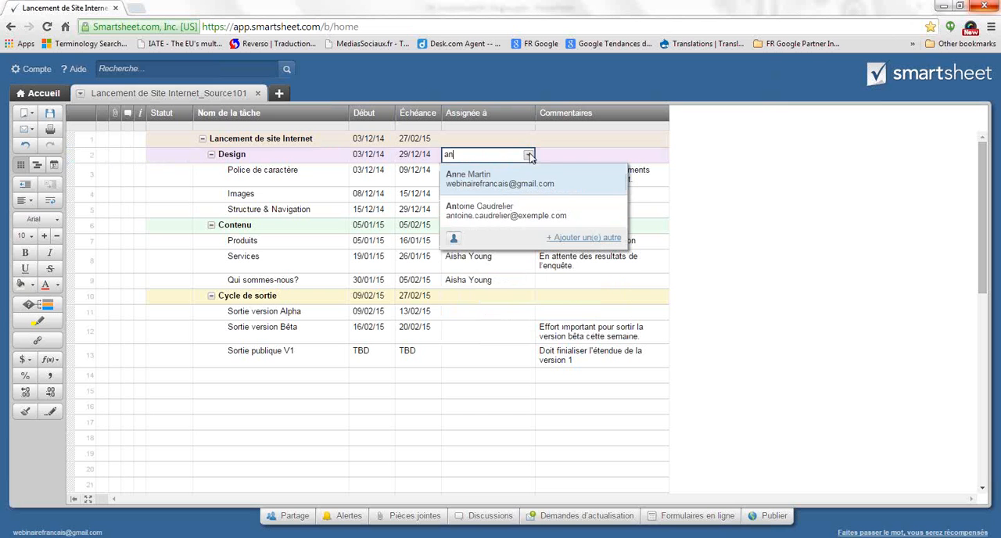
pyautogui.click(477, 188)
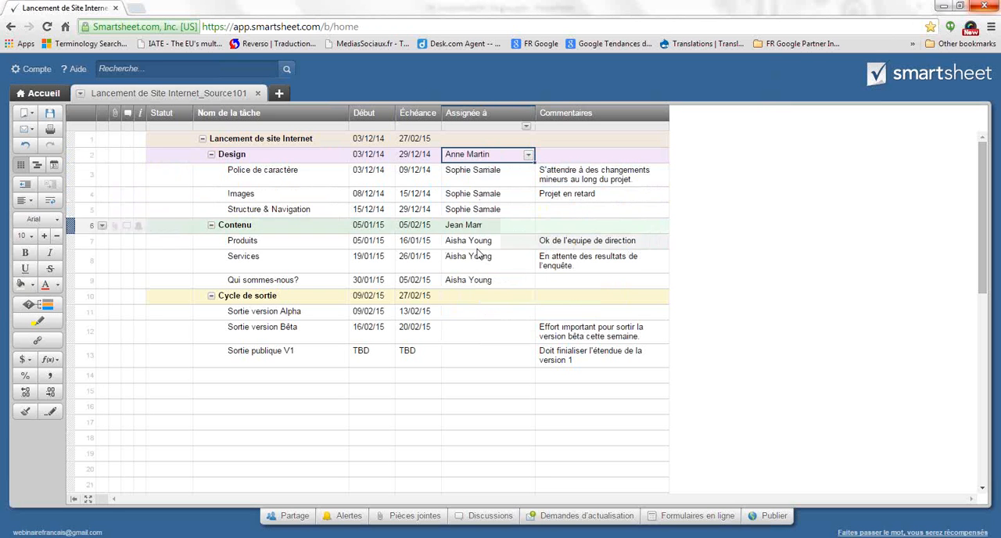
pyautogui.click(484, 298)
pyautogui.write('an')
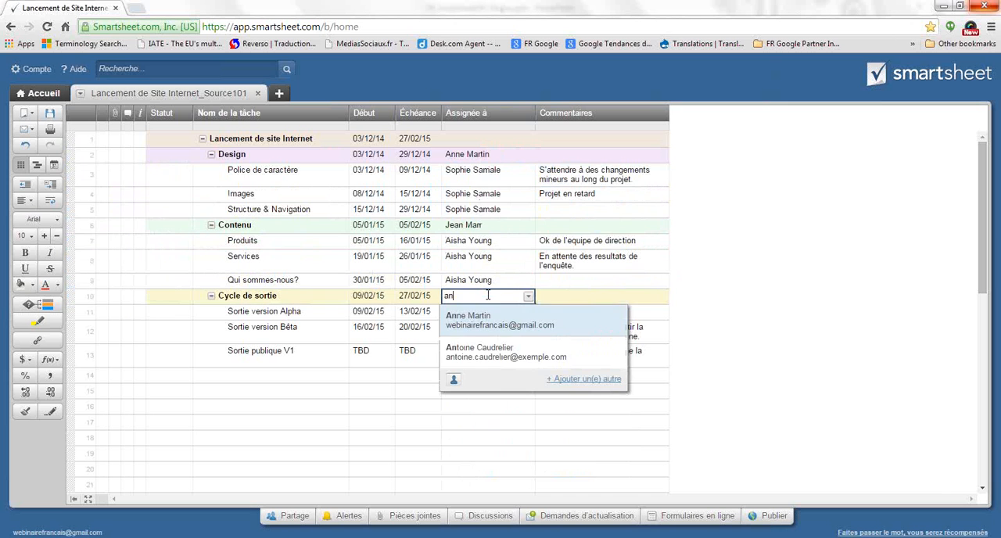
pyautogui.click(493, 350)
# Assign Sortie version Alpha to a suggested contact and fill the same assignee down to Sortie version Bêta and Sortie publique V1
pyautogui.click(502, 311)
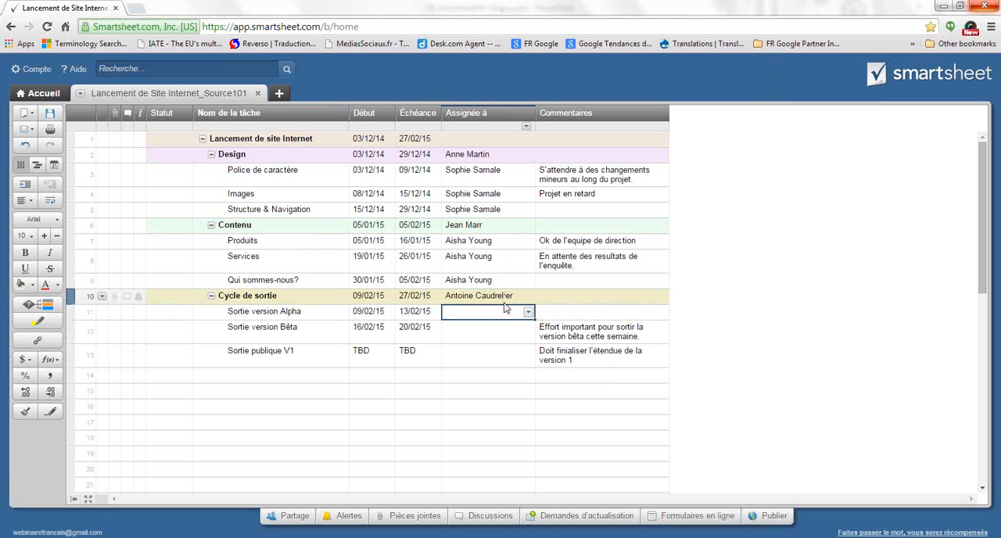
pyautogui.write('n')
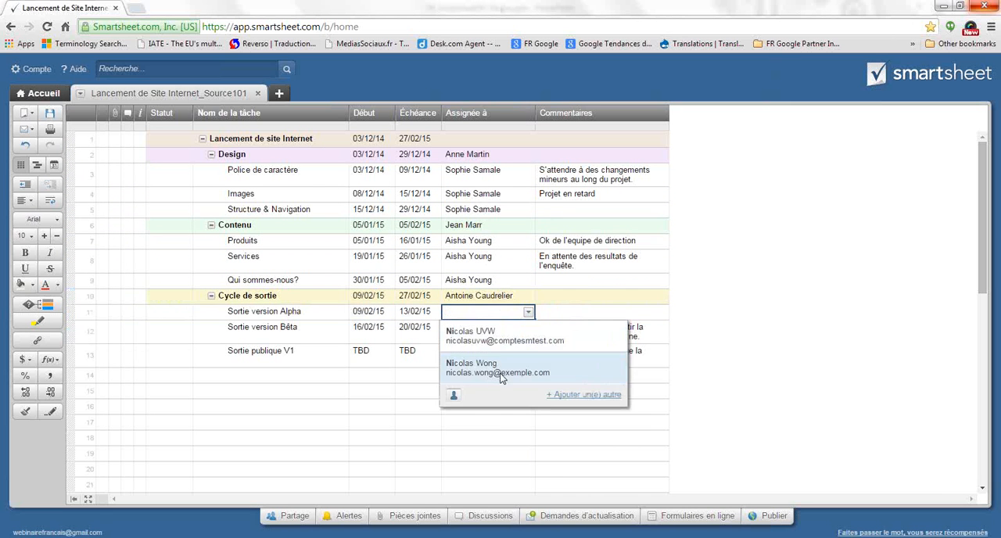
pyautogui.click(501, 374)
pyautogui.moveTo(533, 319); pyautogui.dragTo(523, 363)
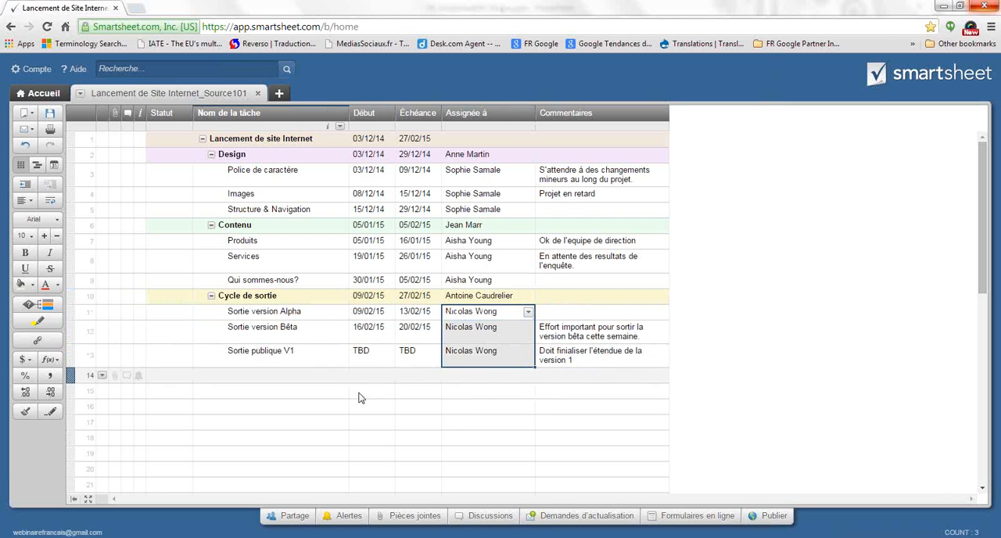
pyautogui.click(423, 390)
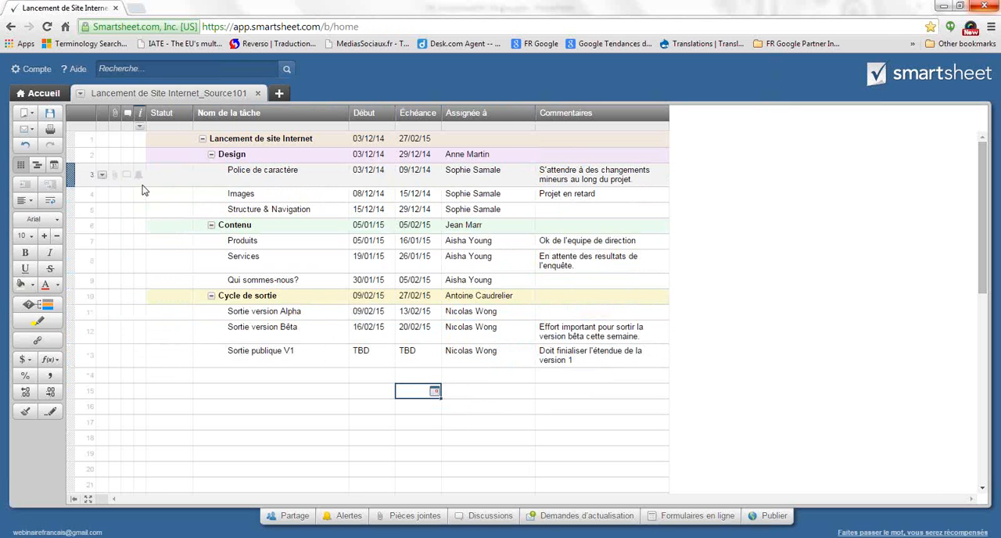
# Review the personal Smartsheet contact list, including its new-contact form and the available import sources, and close it
pyautogui.click(37, 69)
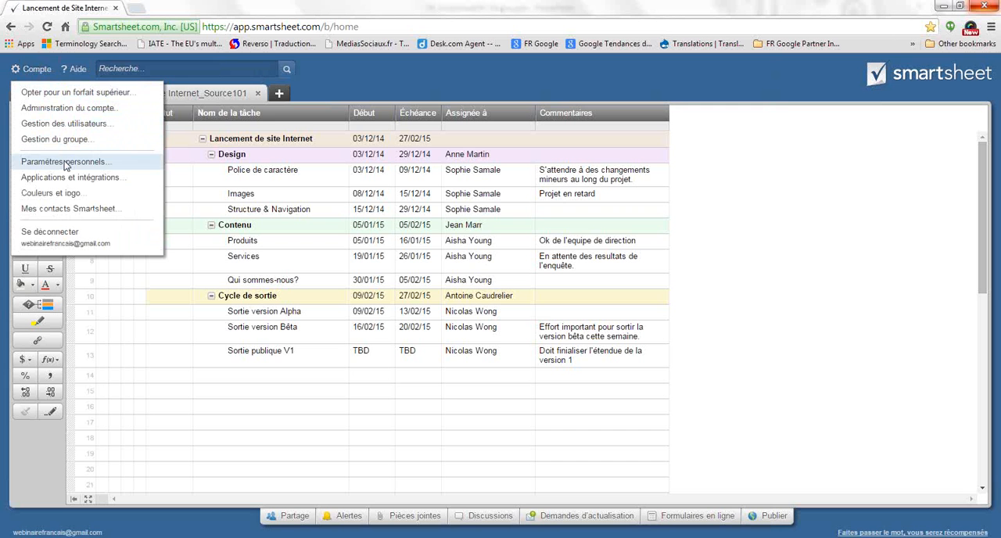
pyautogui.click(71, 208)
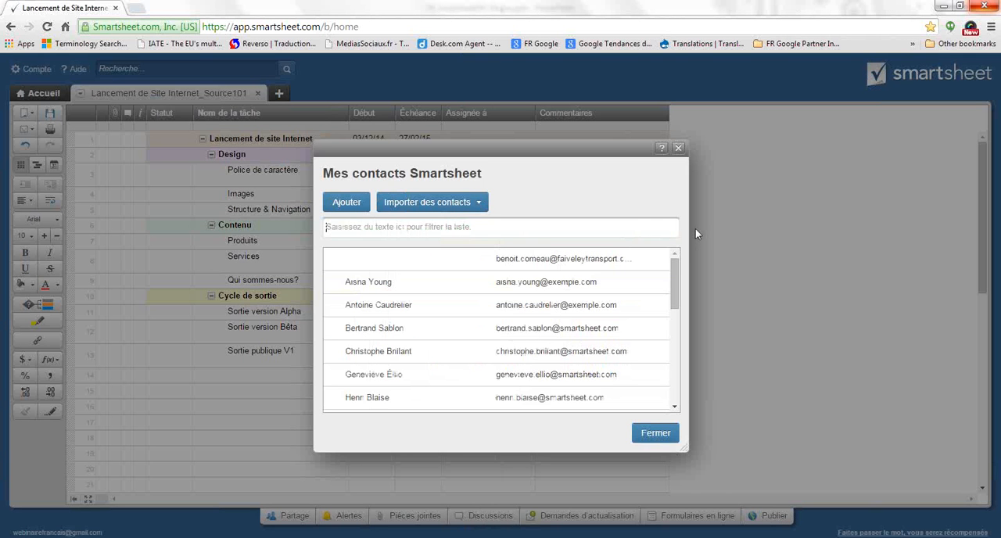
pyautogui.click(348, 203)
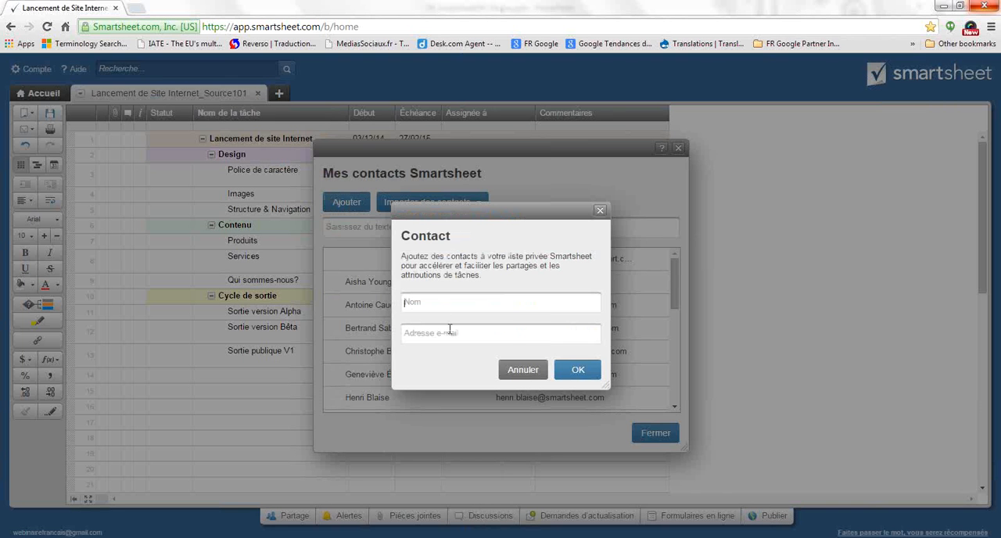
pyautogui.click(600, 210)
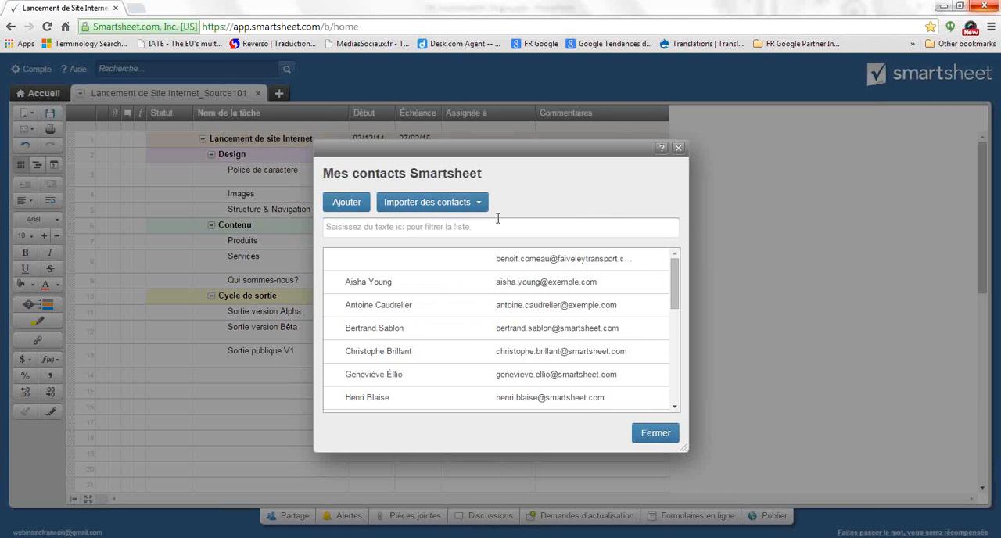
pyautogui.click(477, 201)
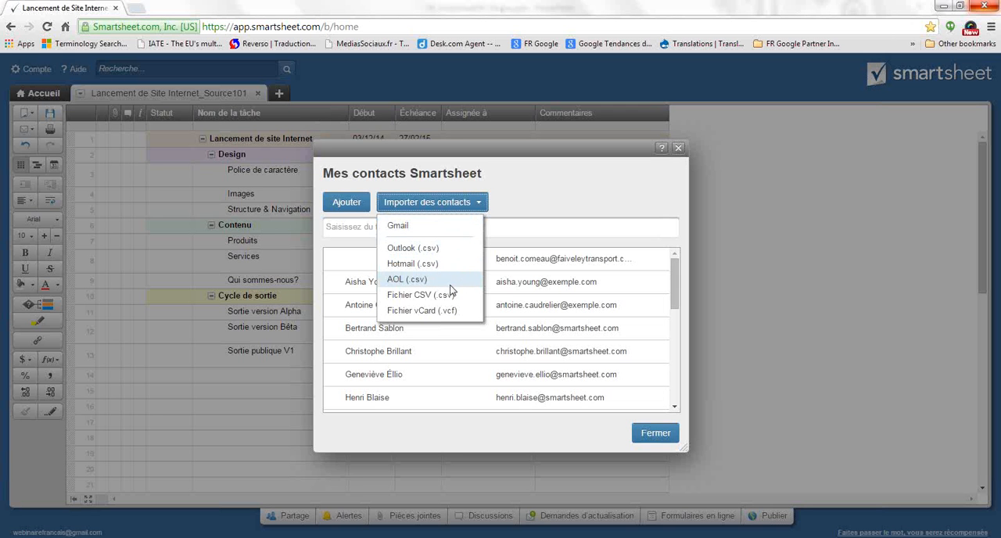
pyautogui.click(538, 200)
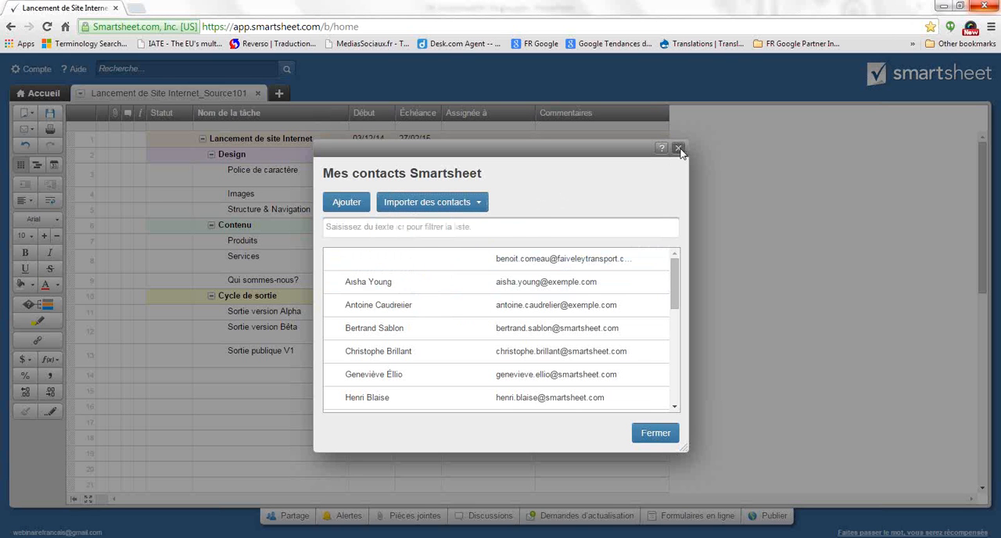
pyautogui.click(679, 149)
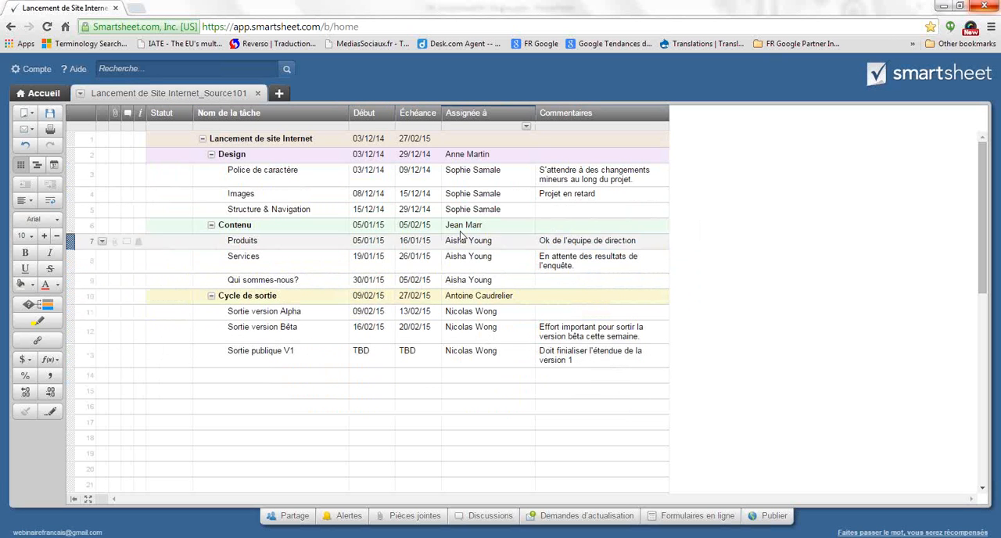
# Assign the top-level Lancement de site Internet task to a suggested contact and save the sheet
pyautogui.click(521, 142)
pyautogui.write('jan')
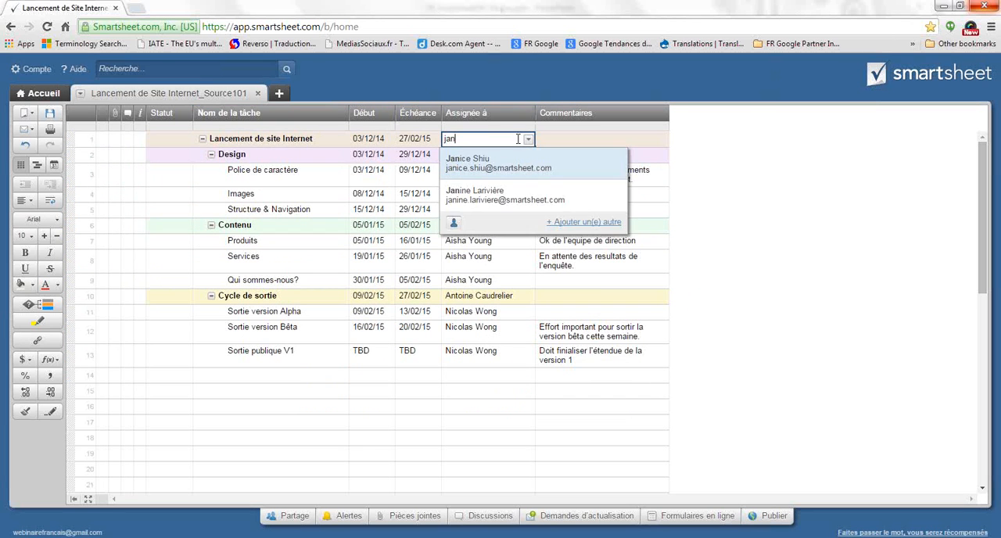
pyautogui.click(471, 197)
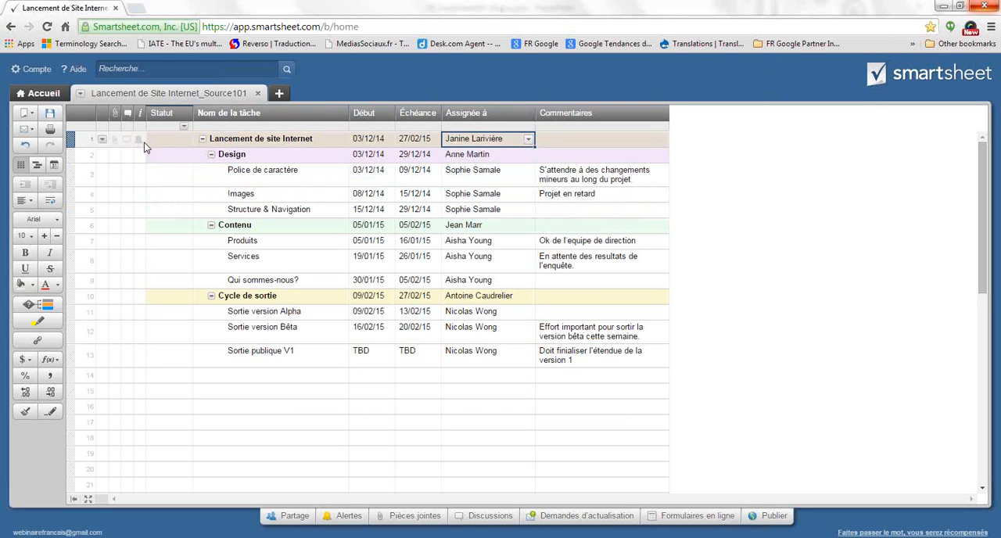
pyautogui.click(50, 114)
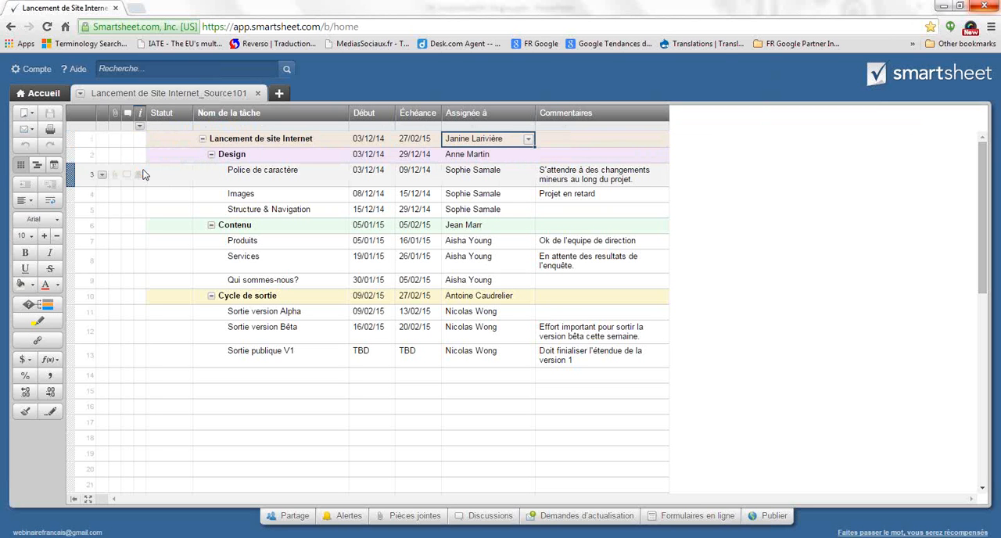
# Attach the file Lancement de Site Internet_Source101.xls from the computer's desktop to the whole sheet
pyautogui.click(415, 520)
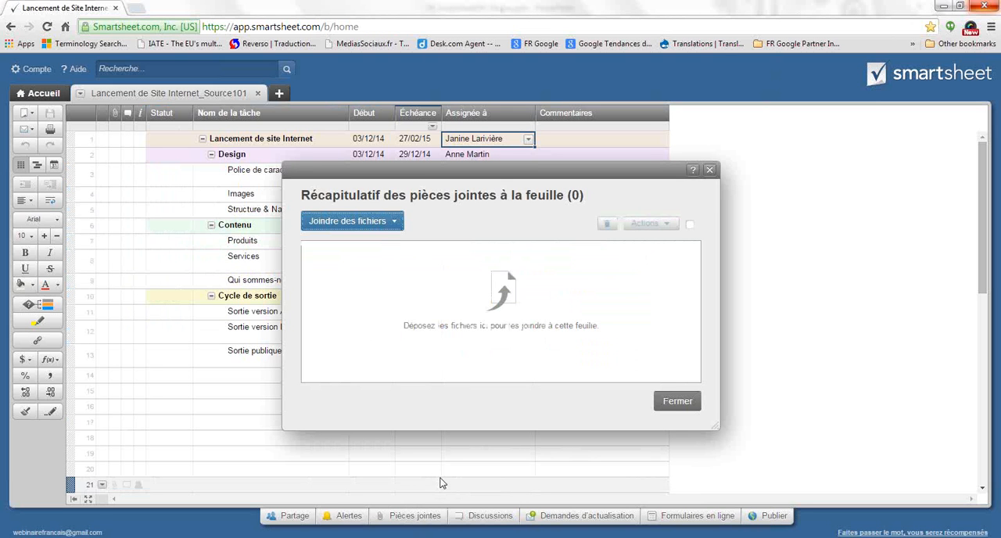
pyautogui.click(384, 227)
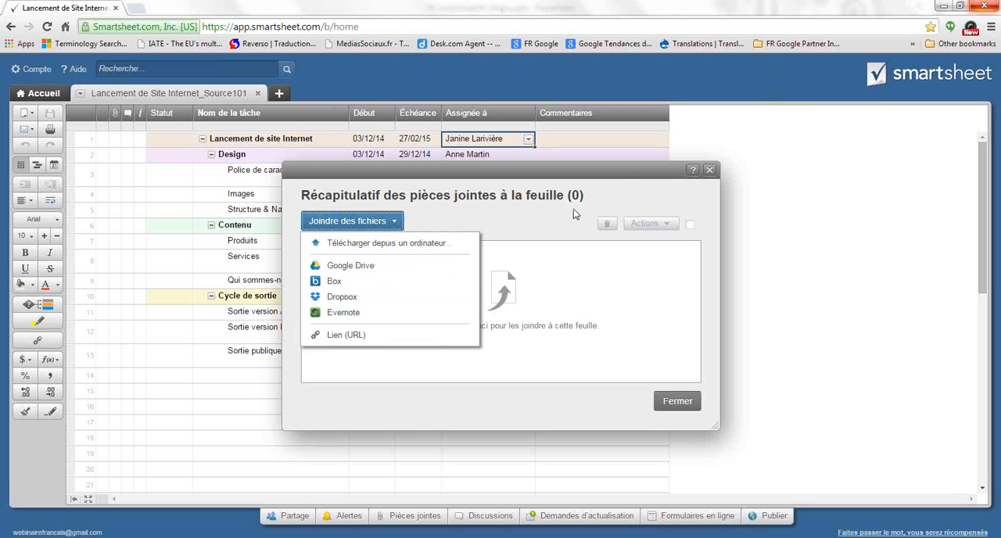
pyautogui.click(384, 244)
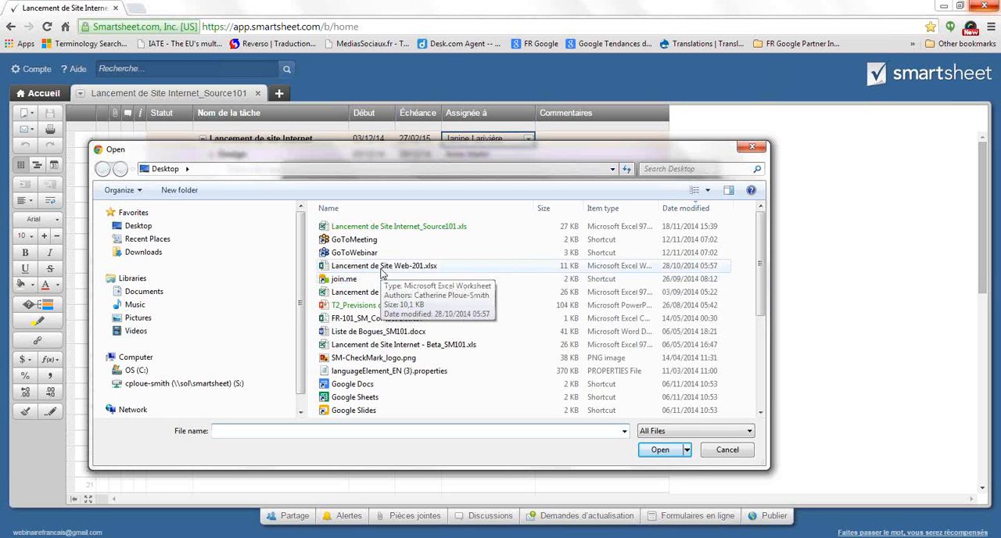
pyautogui.click(381, 227)
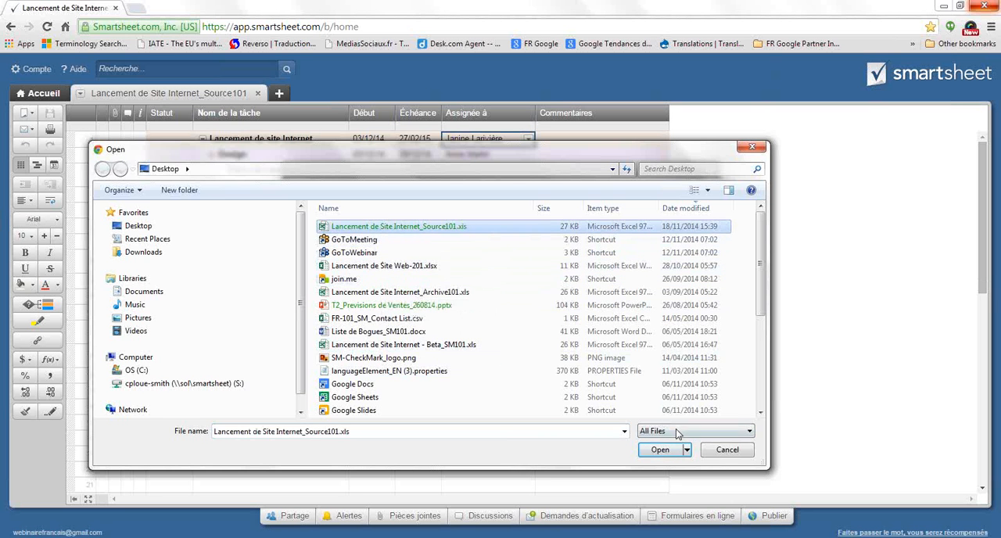
pyautogui.click(660, 450)
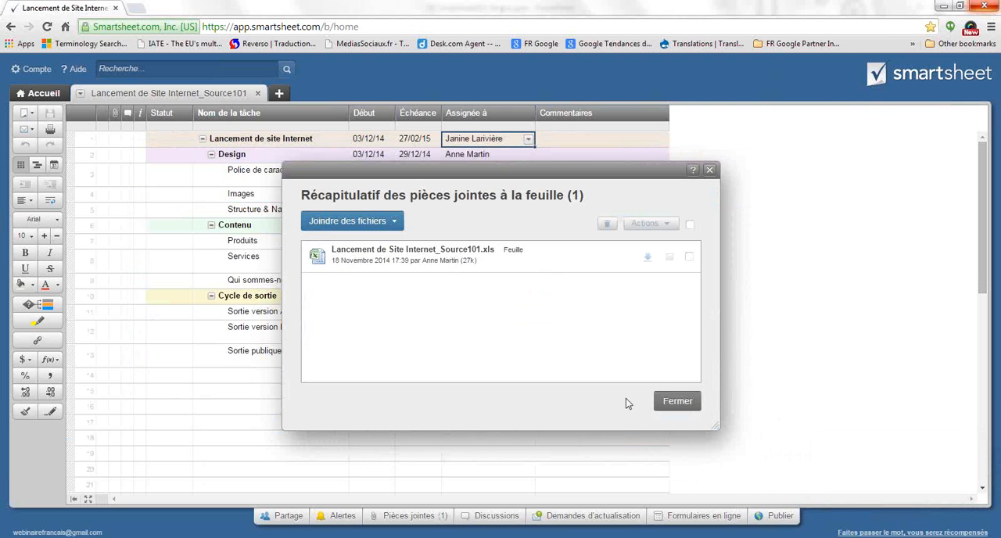
pyautogui.click(709, 170)
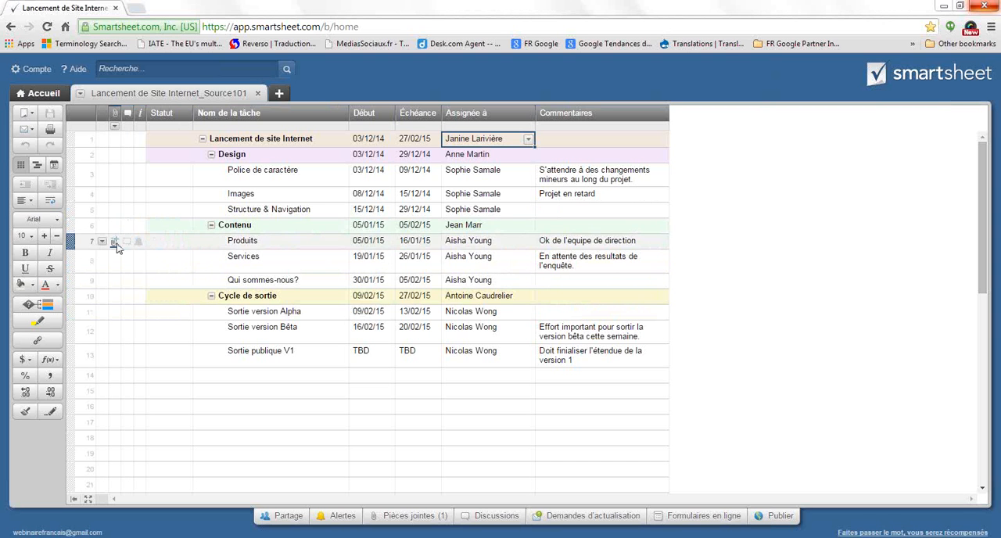
# Attach the file T2_Previsions de Ventes_260814.pptx from the computer to the Produits row
pyautogui.click(115, 244)
pyautogui.click(371, 227)
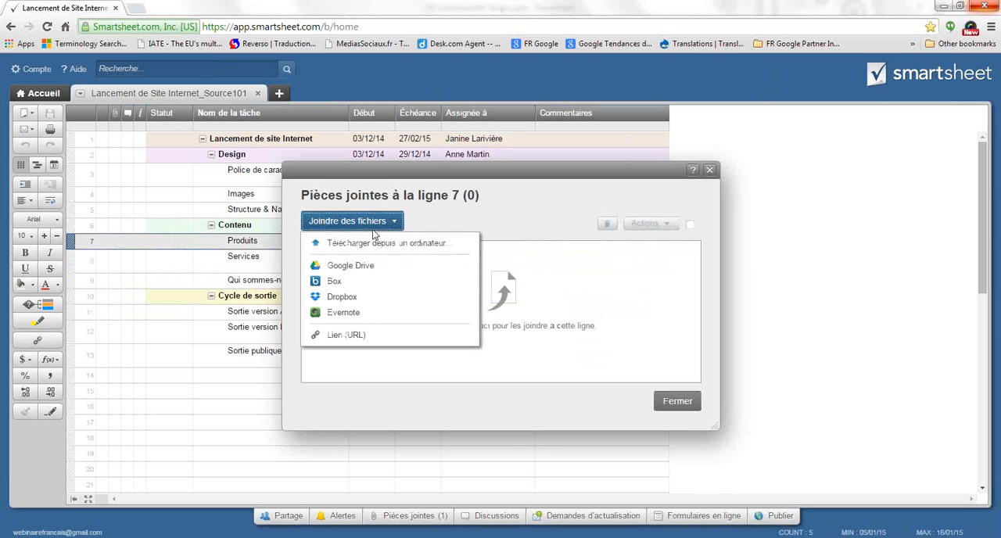
pyautogui.click(388, 244)
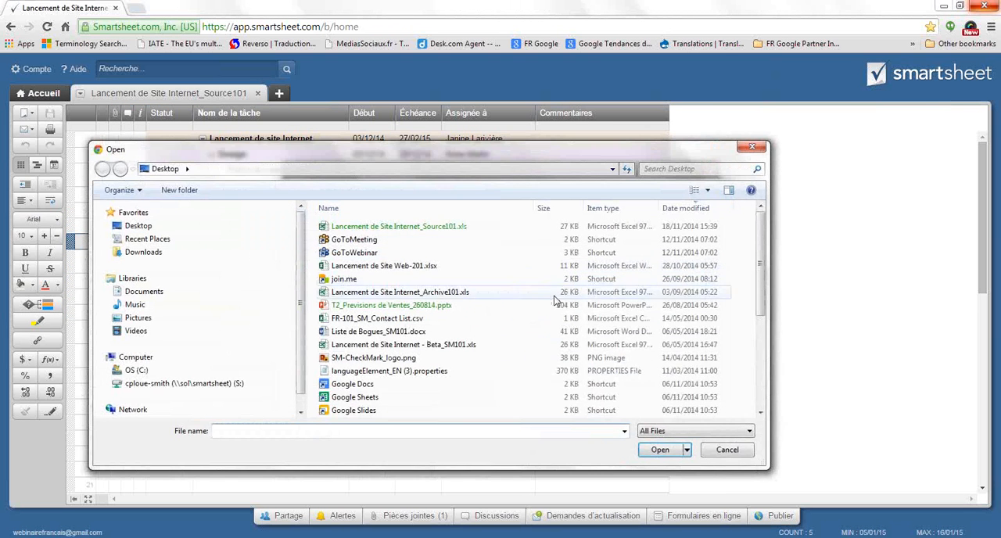
pyautogui.click(391, 305)
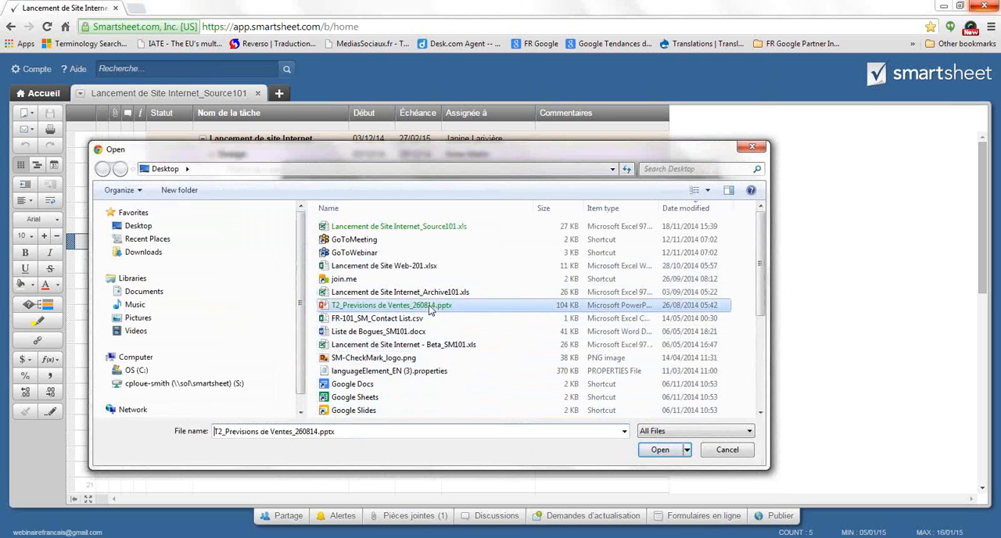
pyautogui.click(660, 450)
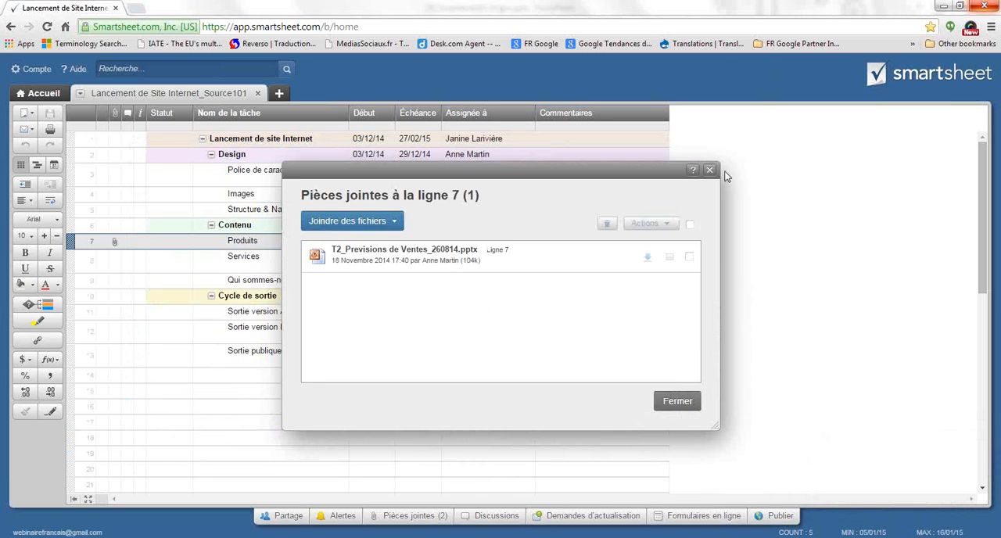
pyautogui.click(710, 170)
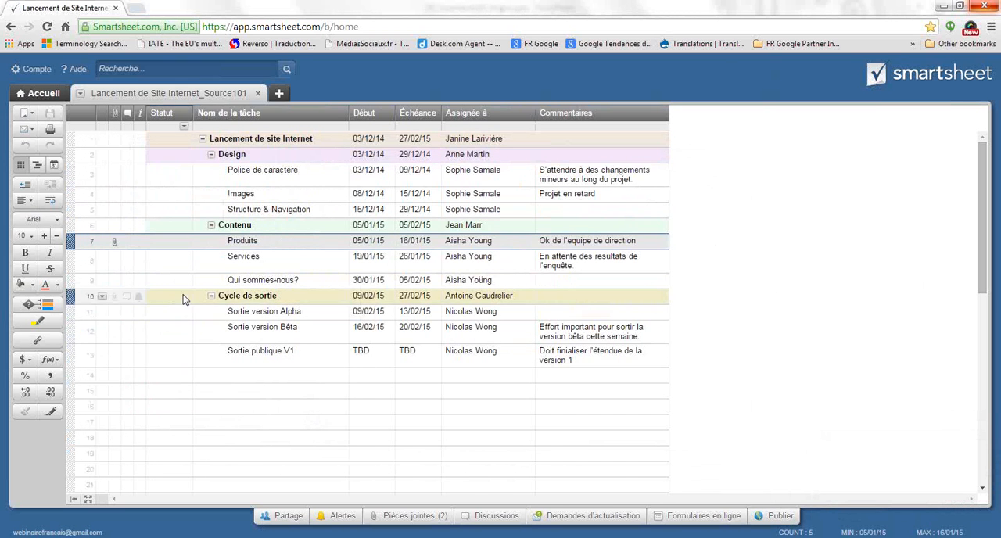
pyautogui.click(235, 375)
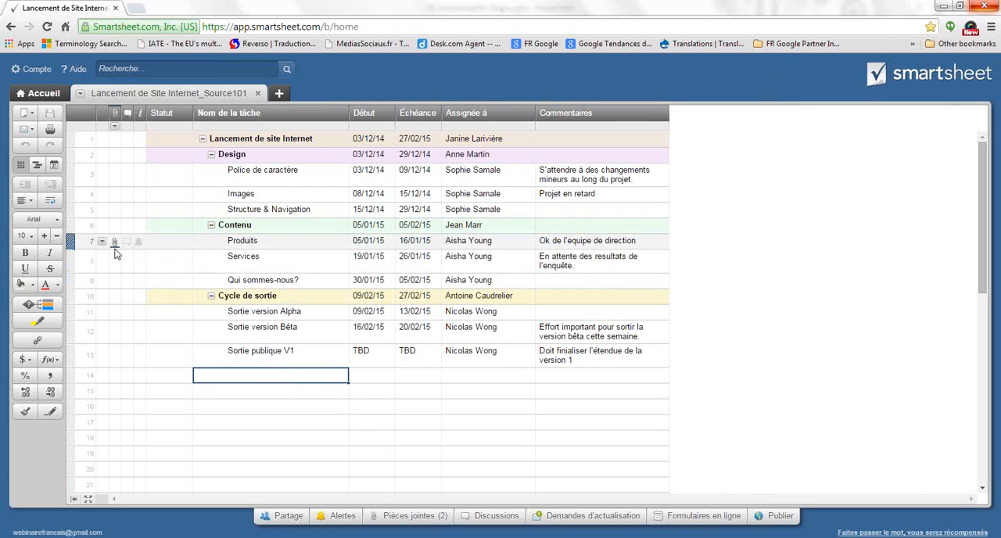
# Start a new discussion on the Produits row and replace its title with "Mise à jour"
pyautogui.moveTo(115, 252)
pyautogui.click(125, 244)
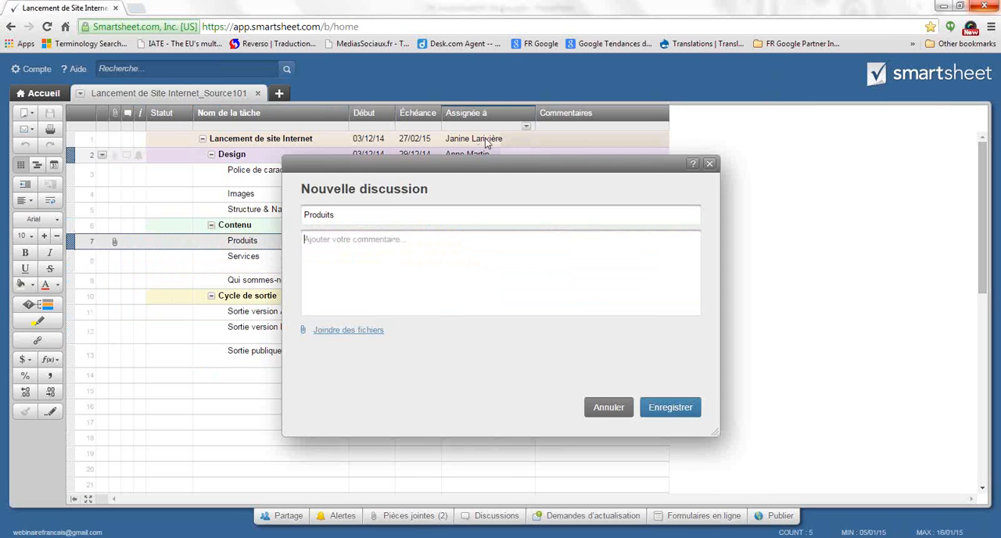
pyautogui.moveTo(492, 164); pyautogui.dragTo(474, 261)
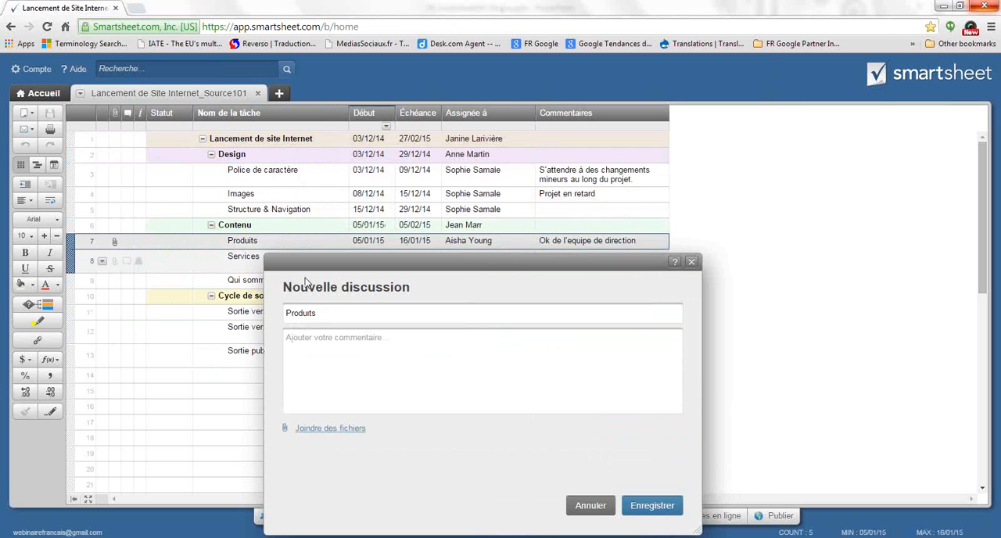
pyautogui.moveTo(331, 312); pyautogui.dragTo(281, 316)
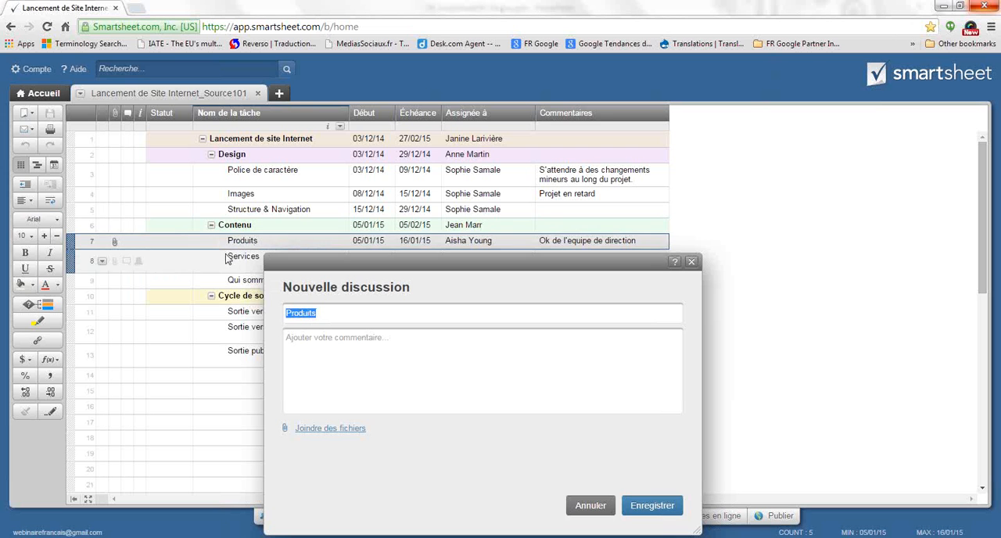
pyautogui.click(316, 334)
pyautogui.moveTo(317, 313); pyautogui.dragTo(268, 317)
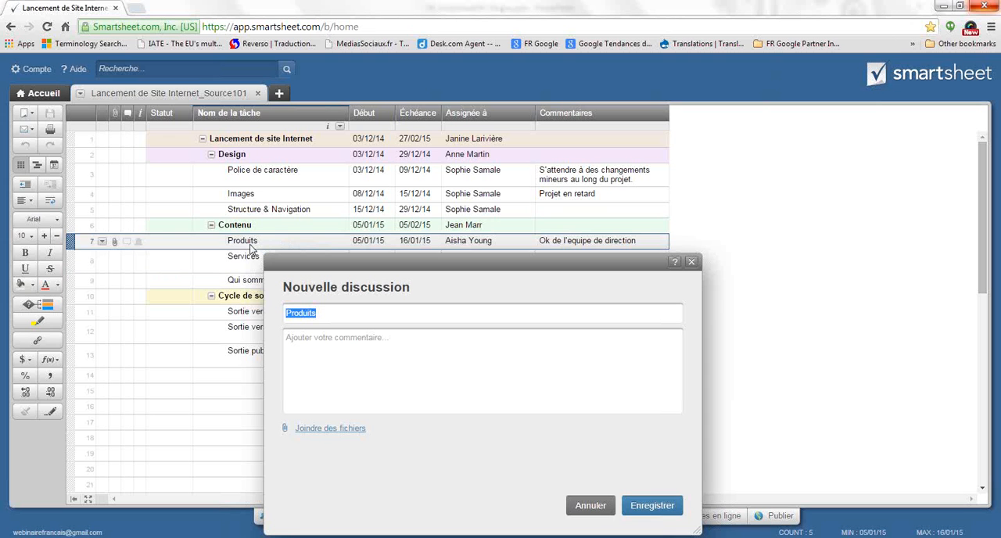
pyautogui.click(329, 316)
pyautogui.moveTo(330, 316); pyautogui.dragTo(275, 316)
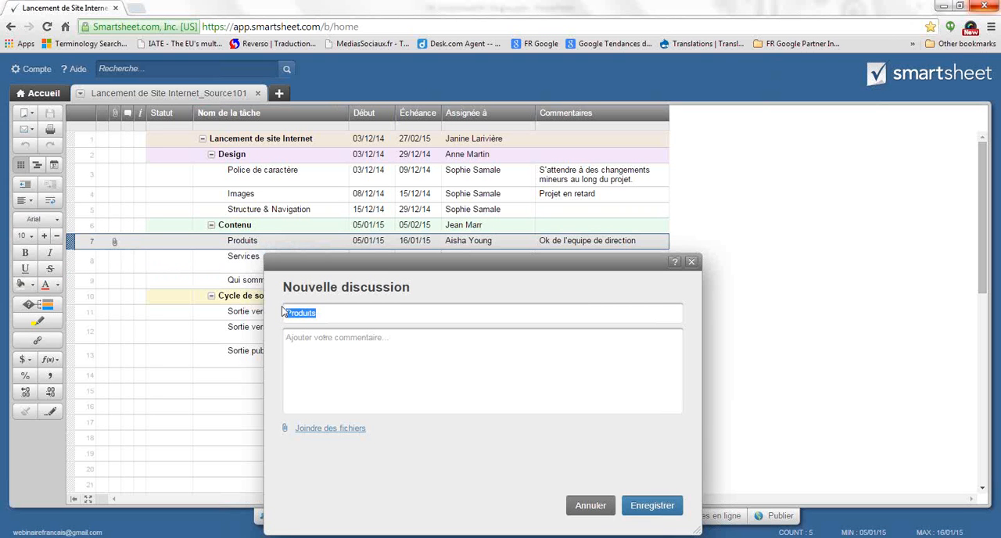
pyautogui.write('Mise à jour')
# Write the discussion comment "Bonjour," followed on a separate line by "Veuillez mettre votre liste à jour pour la réunion."
pyautogui.click(347, 351)
pyautogui.write('Bonjour,')
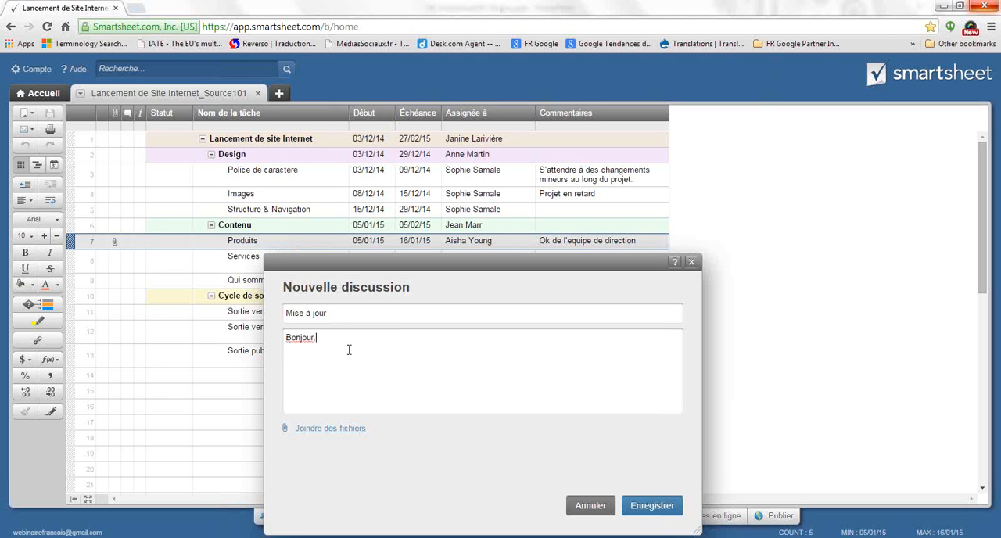
pyautogui.press('Return')
pyautogui.write('Veuillez mettre votre liste à jour pour la réu')
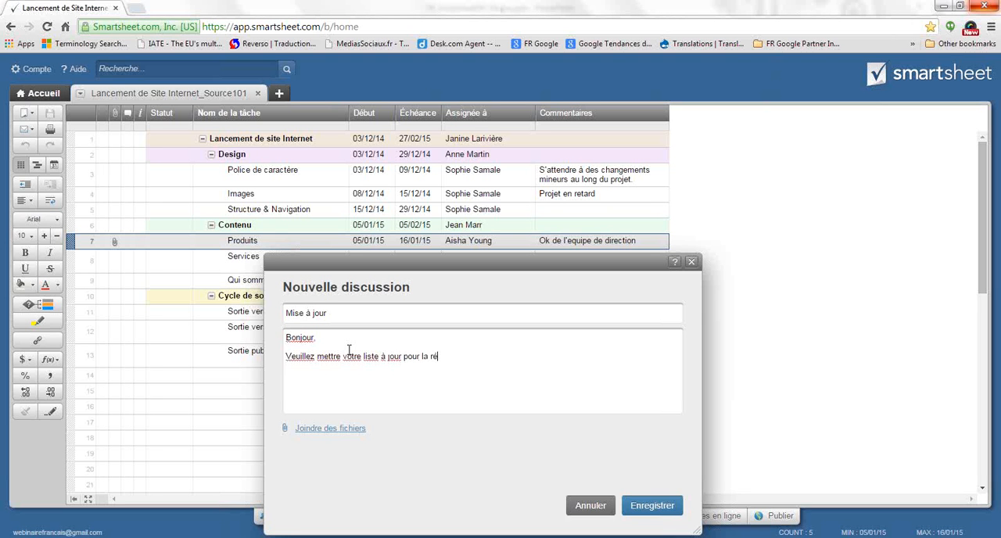
pyautogui.write('nion')
# End the comment with "Merci," and "C" on separate lines, save the discussion and return to the sheet
pyautogui.press('Return')
pyautogui.press('Return')
pyautogui.write('Merci,')
pyautogui.press('Return')
pyautogui.write('C')
pyautogui.click(652, 507)
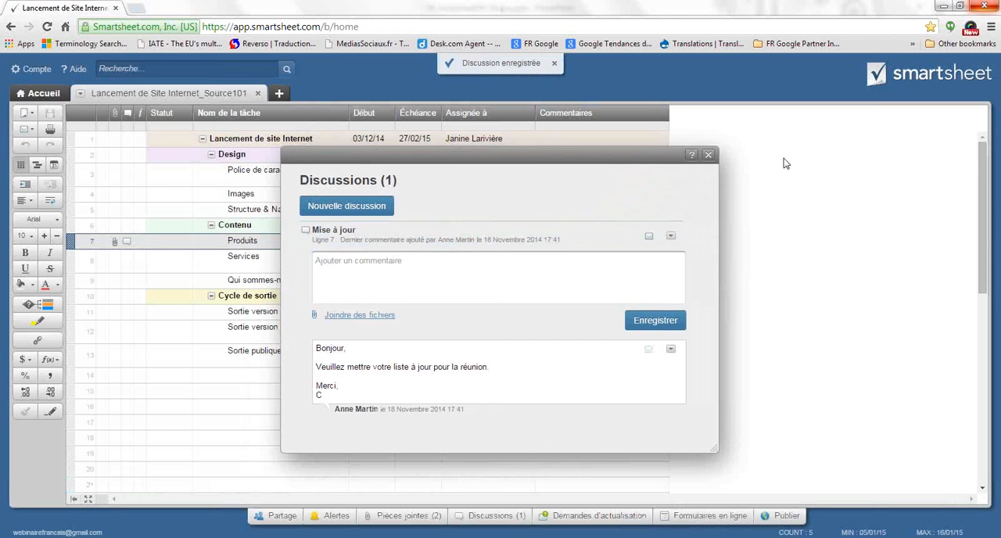
pyautogui.click(710, 151)
pyautogui.click(169, 332)
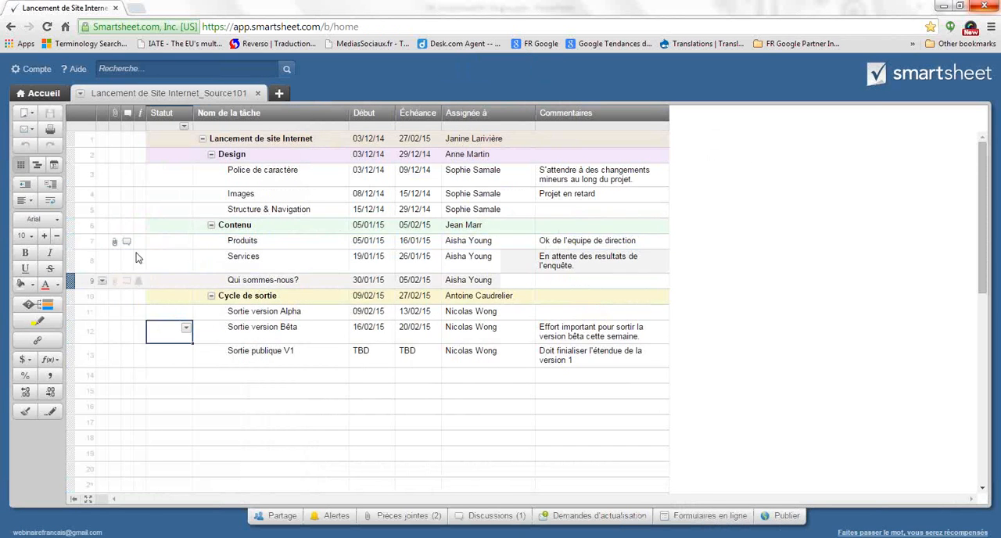
# Review the Mise à jour discussion on the Produits row and return to the sheet
pyautogui.moveTo(128, 245)
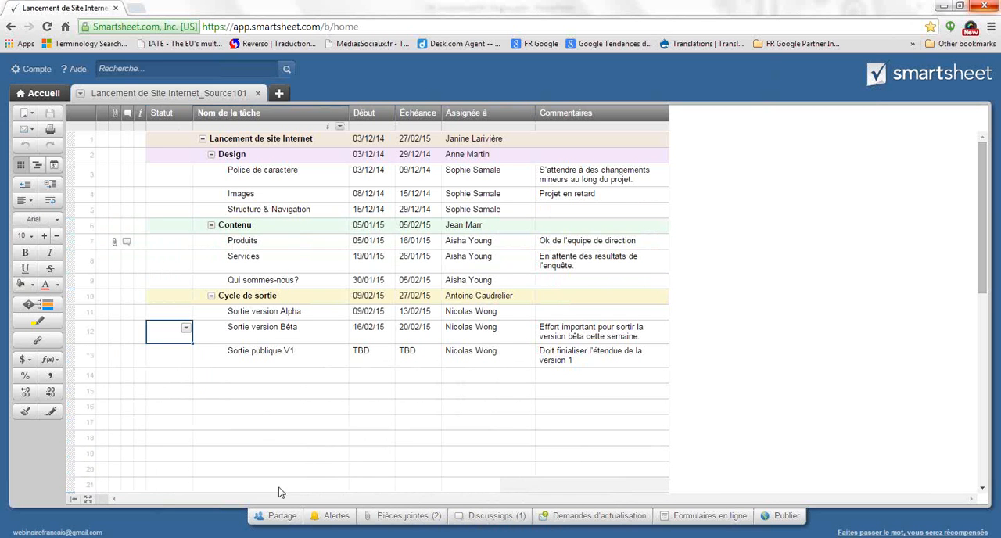
pyautogui.click(125, 241)
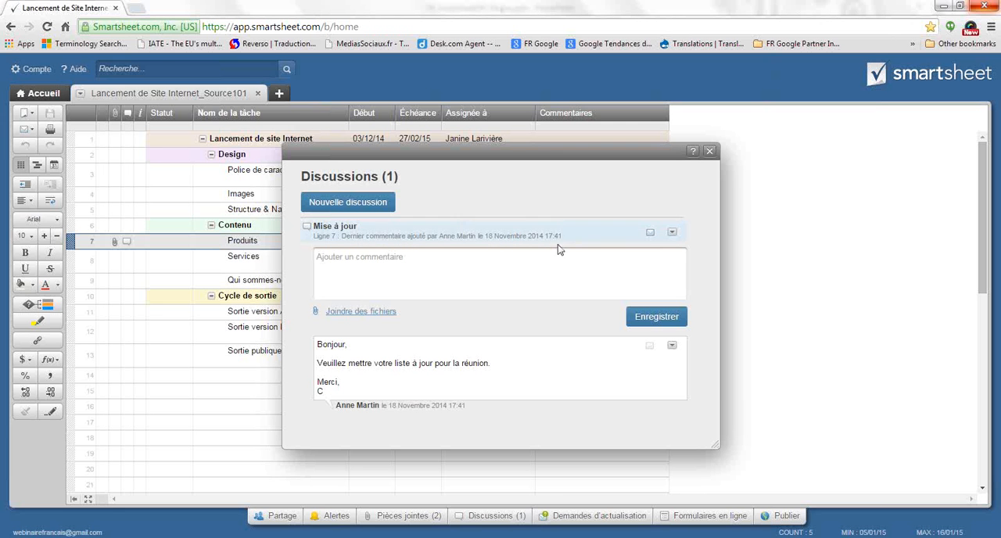
pyautogui.click(710, 151)
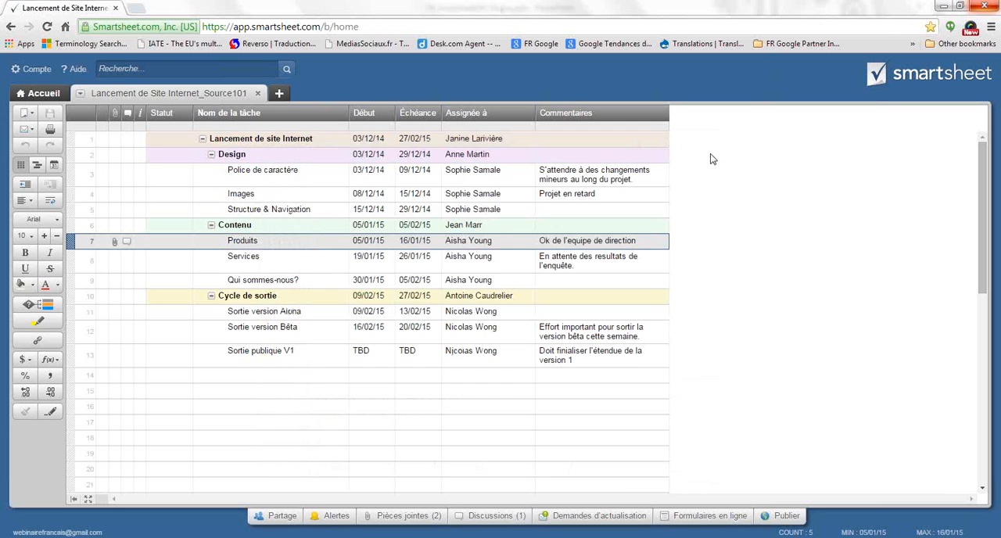
pyautogui.click(327, 376)
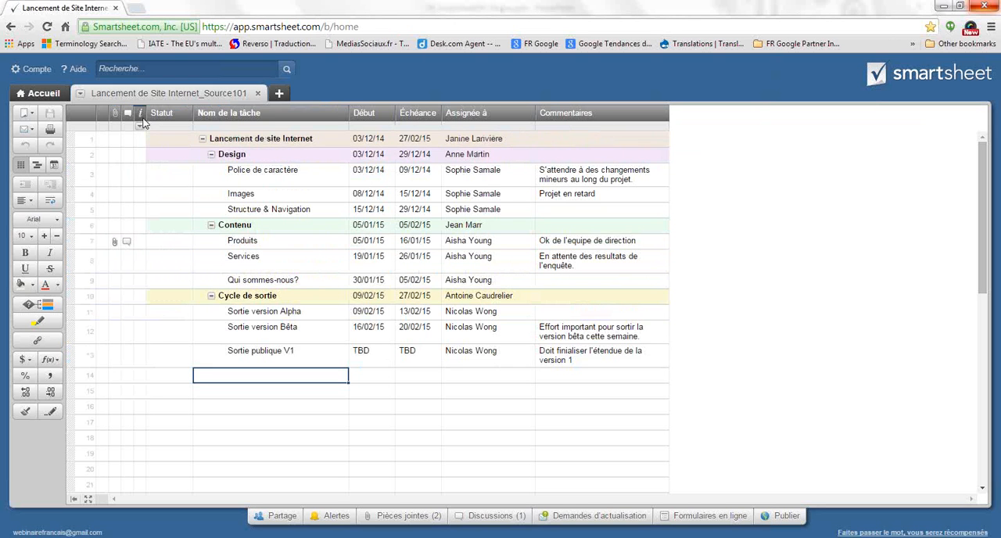
# Lock the Cycle de sortie parent row
pyautogui.moveTo(143, 117)
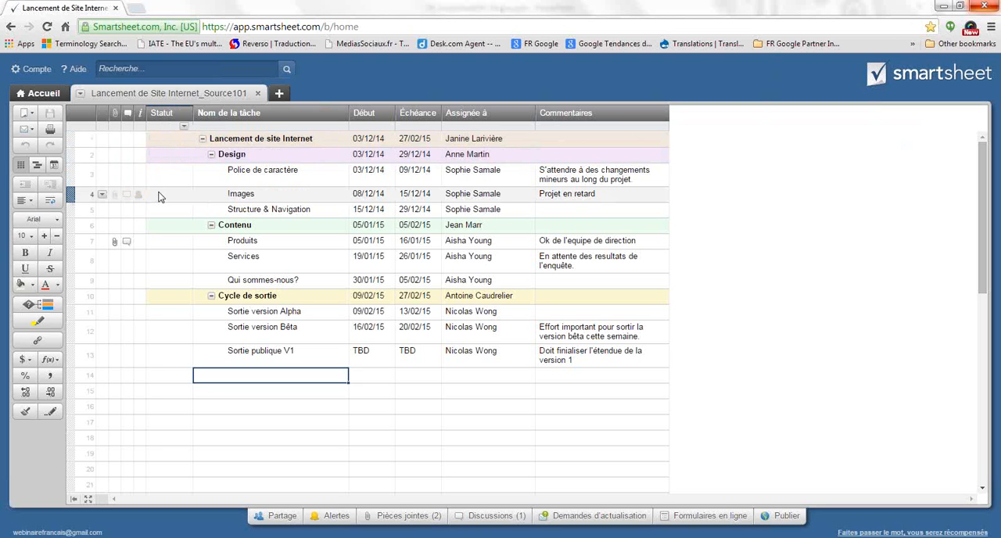
pyautogui.click(140, 119)
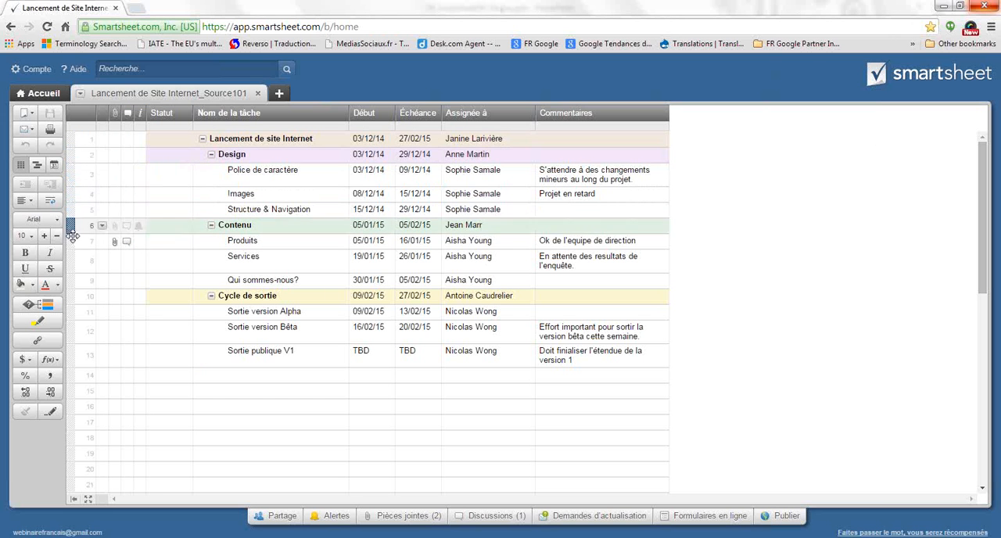
pyautogui.click(71, 297)
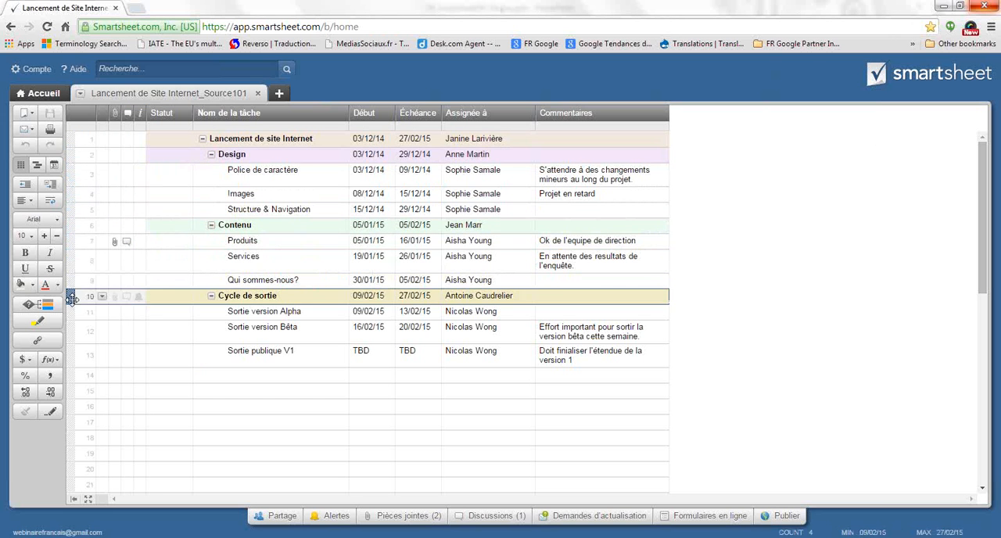
pyautogui.rightClick(70, 297)
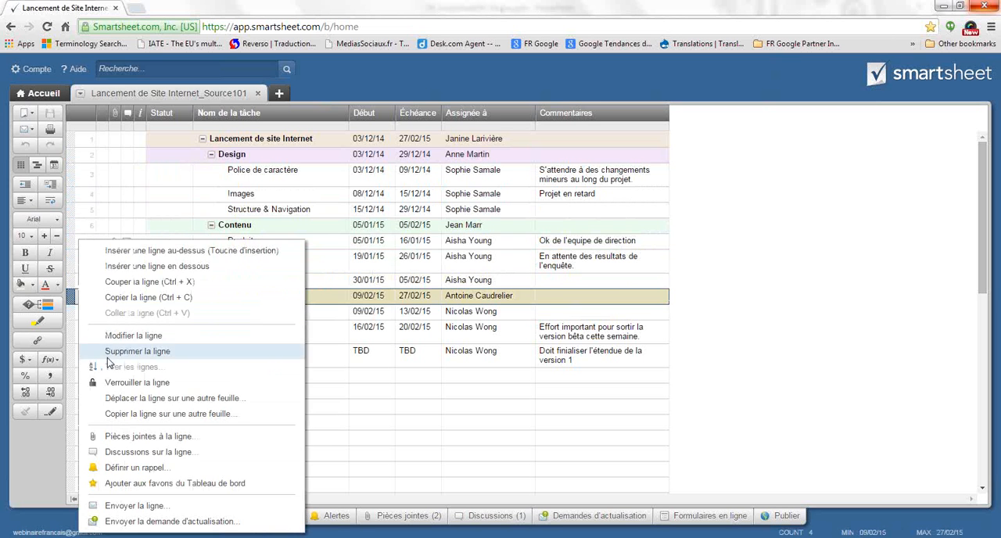
pyautogui.click(135, 383)
# Lock the empty row 14 and undo that lock
pyautogui.click(138, 376)
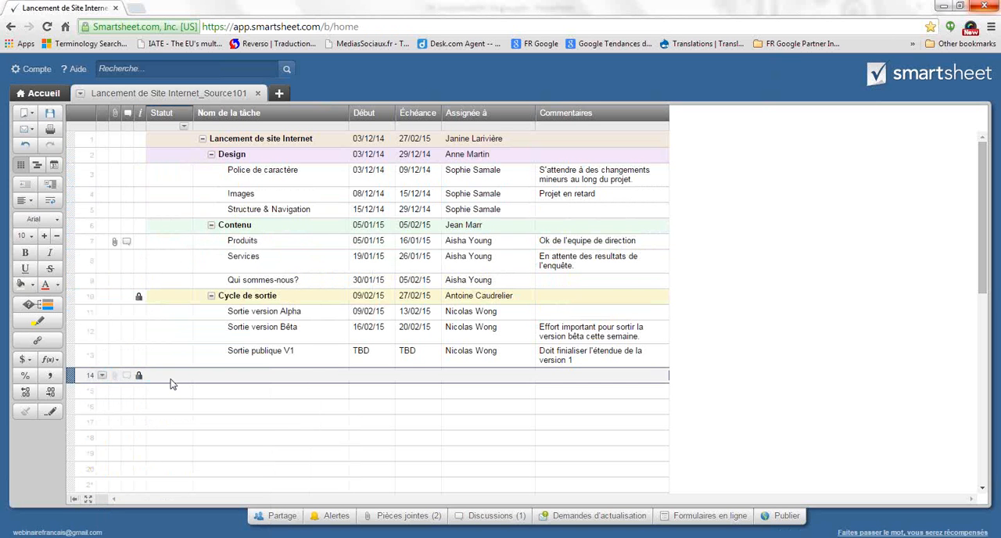
pyautogui.click(192, 394)
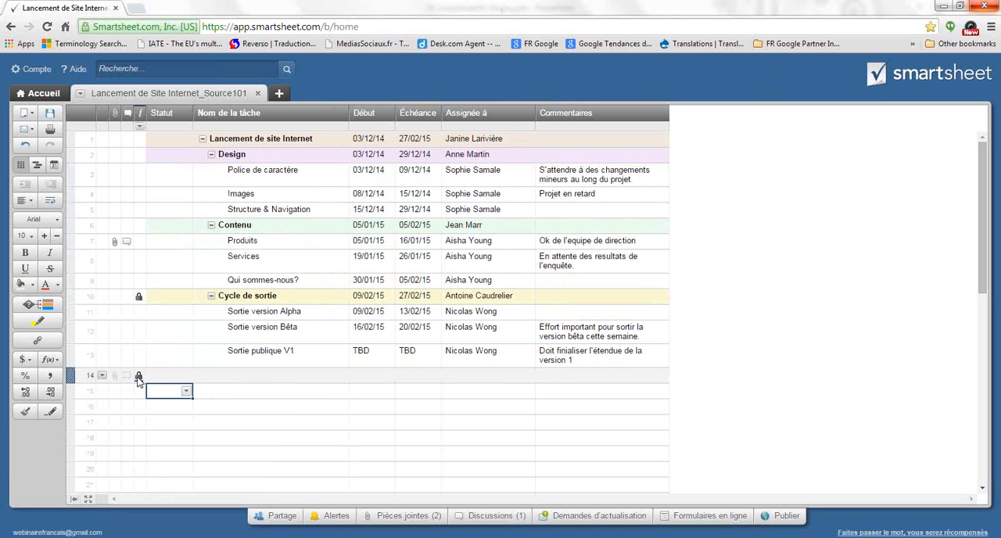
pyautogui.click(26, 148)
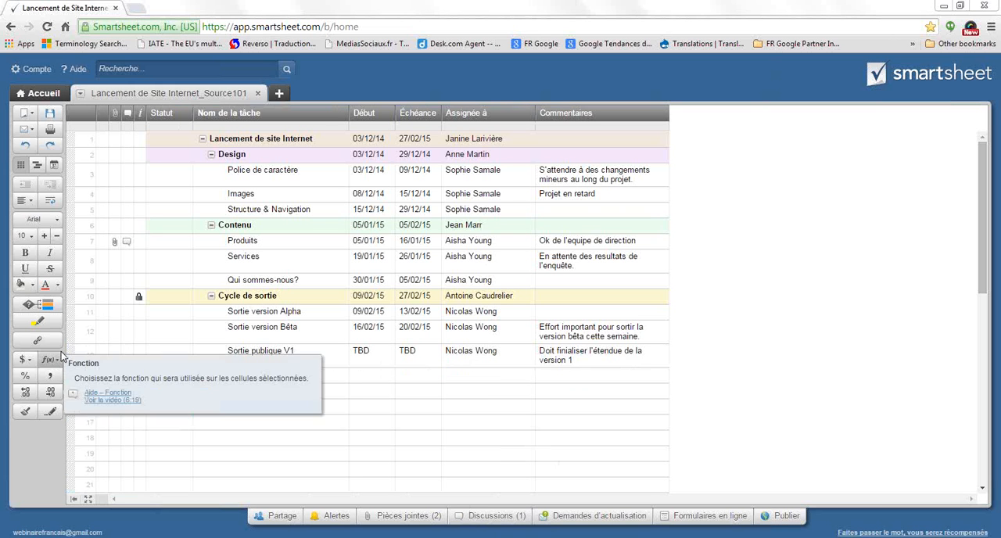
# Review the row actions available for Sortie version Alpha and the list of people the sheet is shared with
pyautogui.click(71, 312)
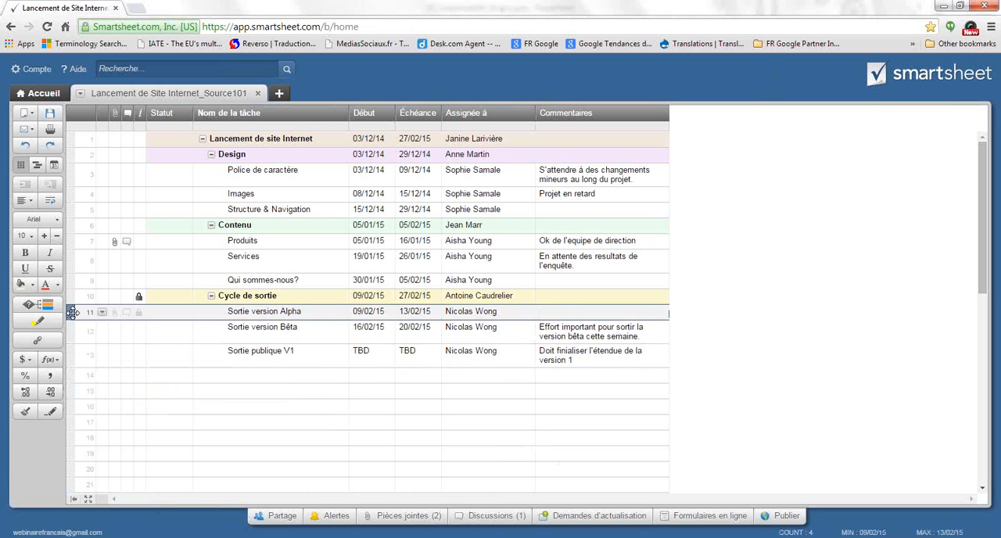
pyautogui.rightClick(71, 312)
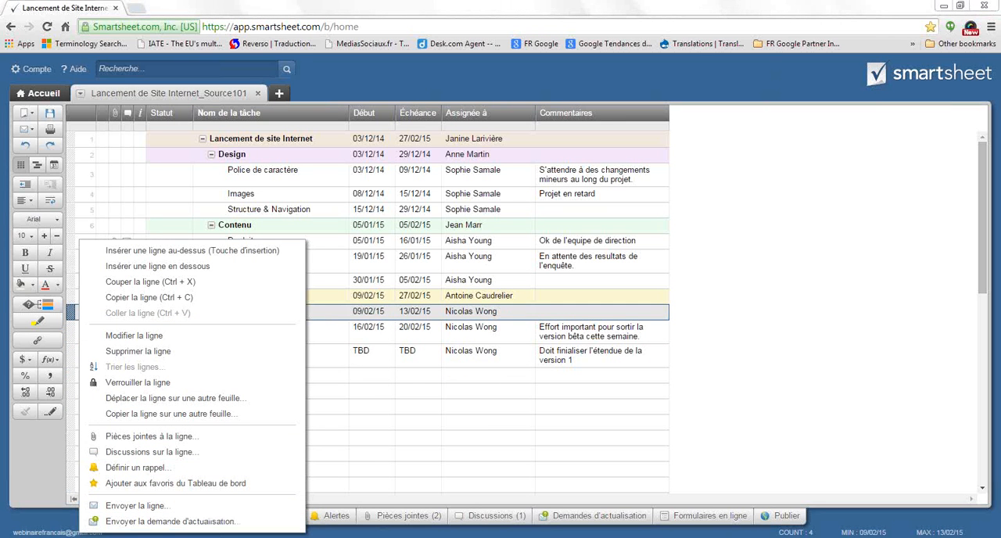
pyautogui.click(501, 485)
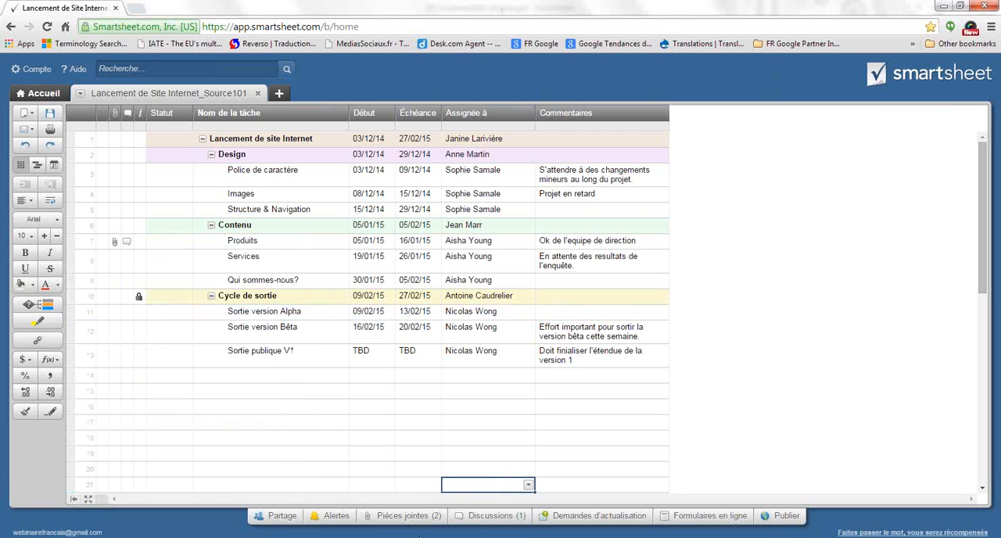
pyautogui.click(281, 516)
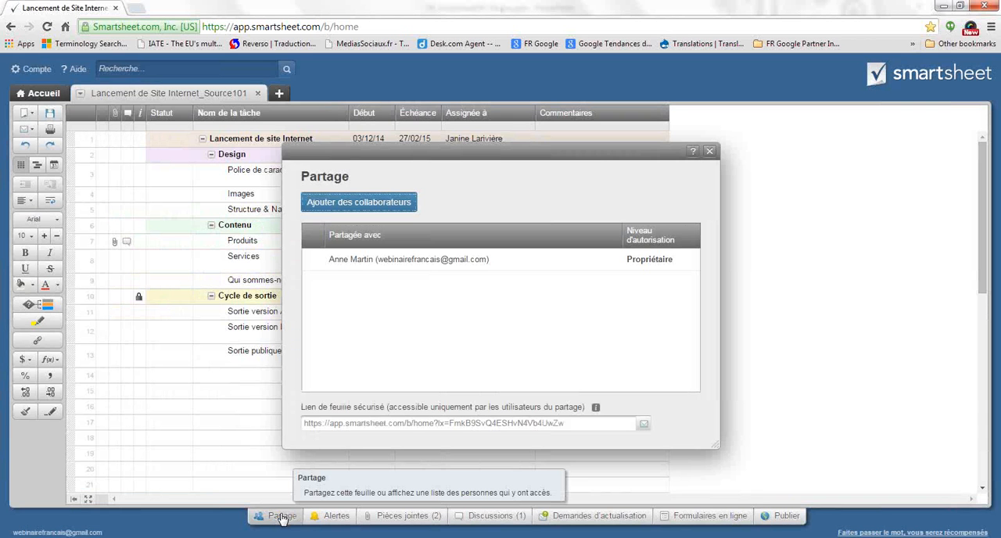
pyautogui.click(530, 481)
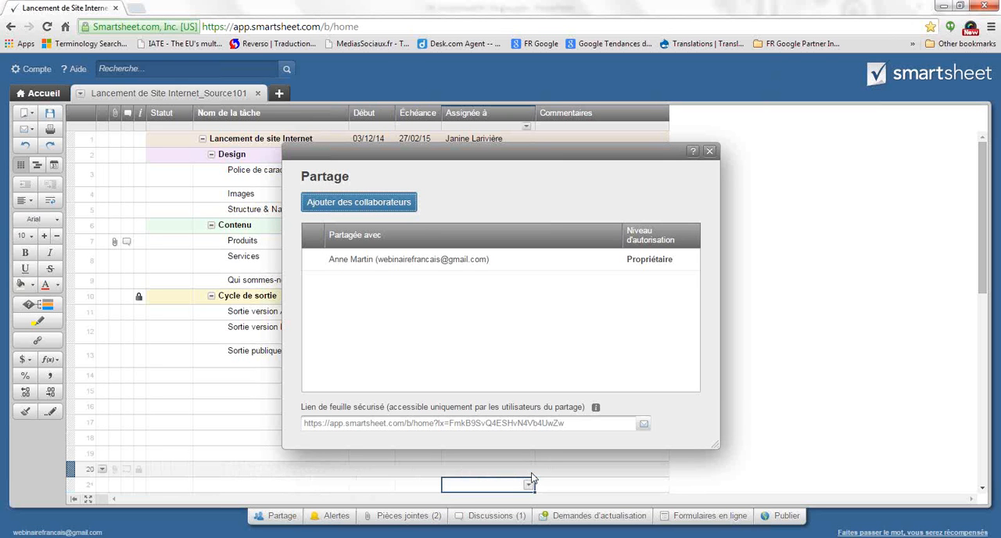
pyautogui.click(709, 152)
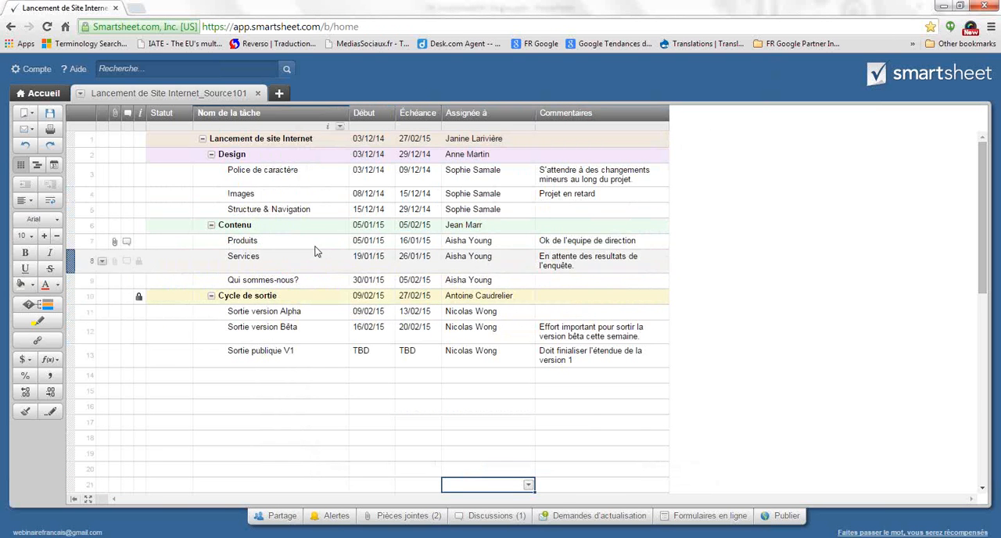
# Rename the sheet as Lancement de Site Internet_18Nov2014
pyautogui.doubleClick(167, 95)
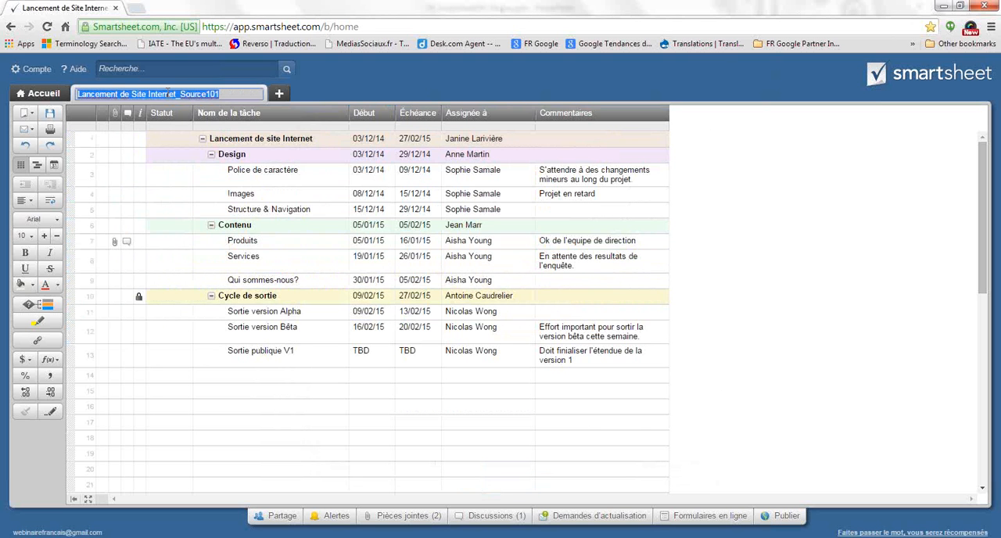
pyautogui.click(224, 94)
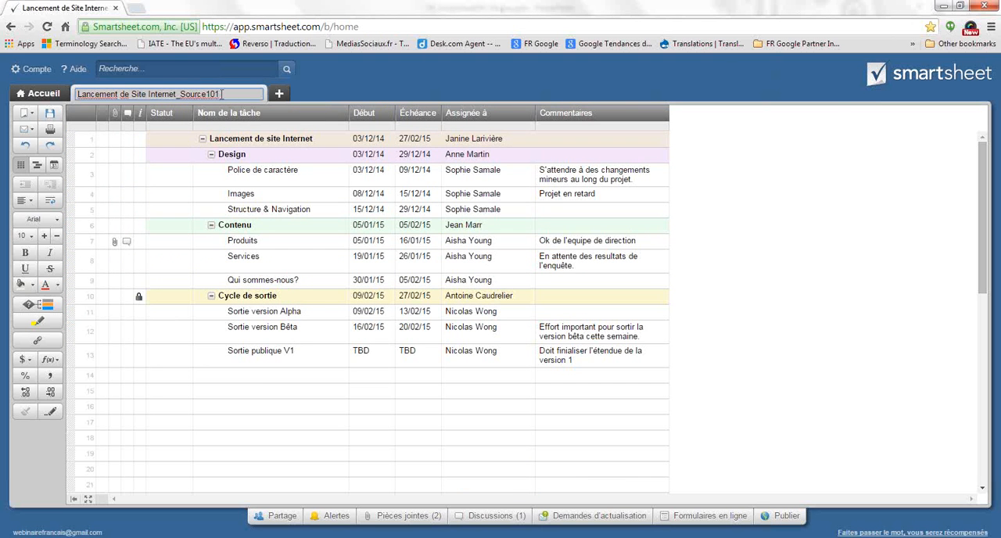
pyautogui.moveTo(224, 95); pyautogui.dragTo(180, 94)
pyautogui.write('18Nov2014')
pyautogui.click(283, 387)
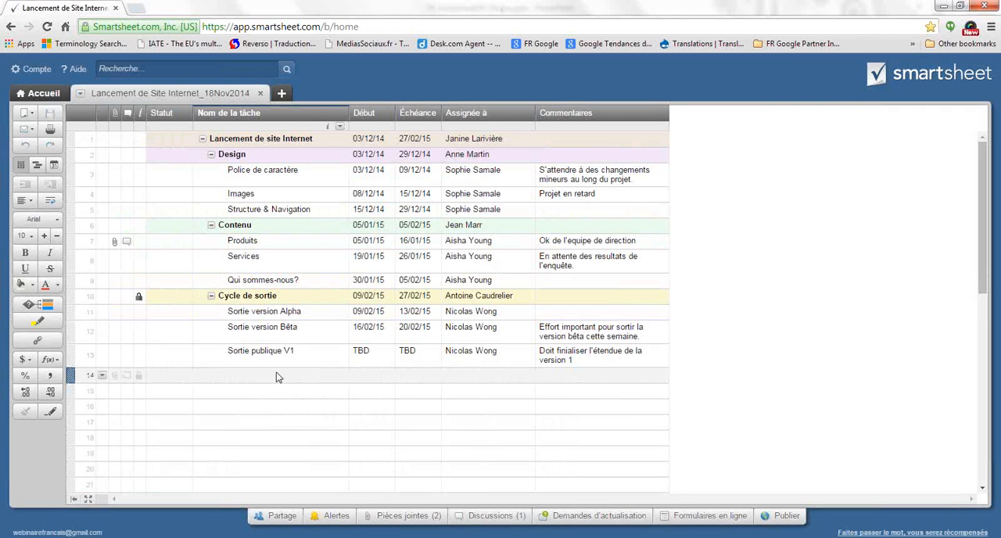
# Add the contact assigned to the top-level task as the sharing recipient and set the permission to Spectateur
pyautogui.click(270, 521)
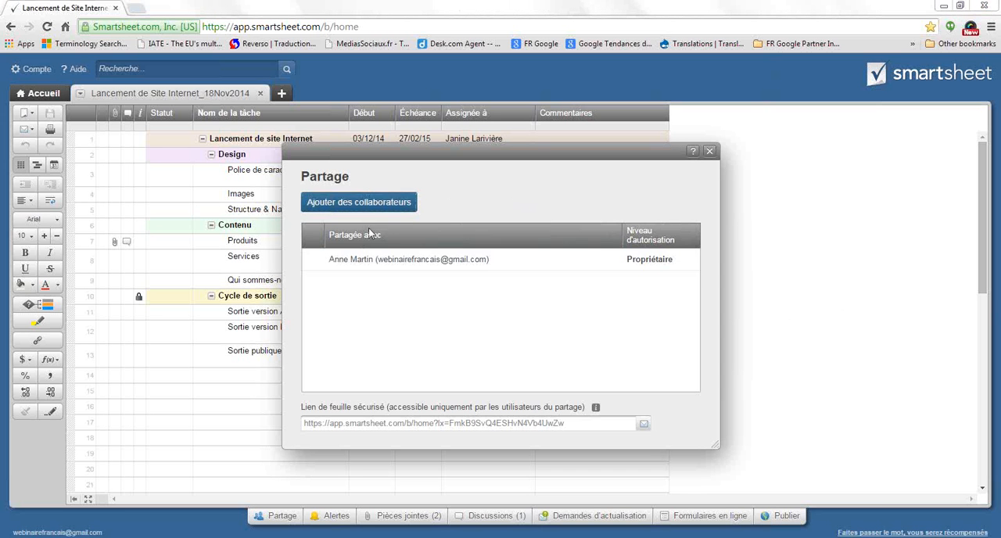
pyautogui.click(348, 203)
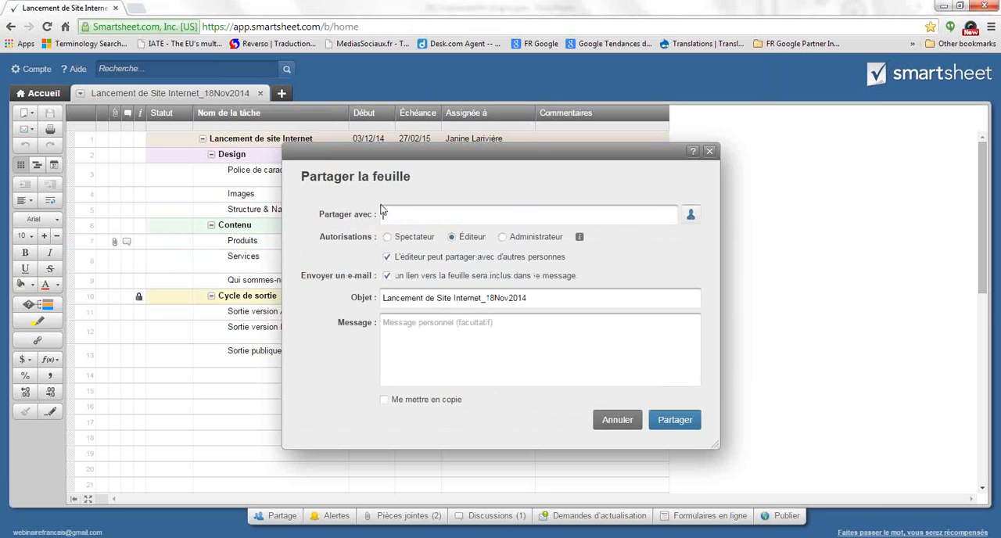
pyautogui.write('jani')
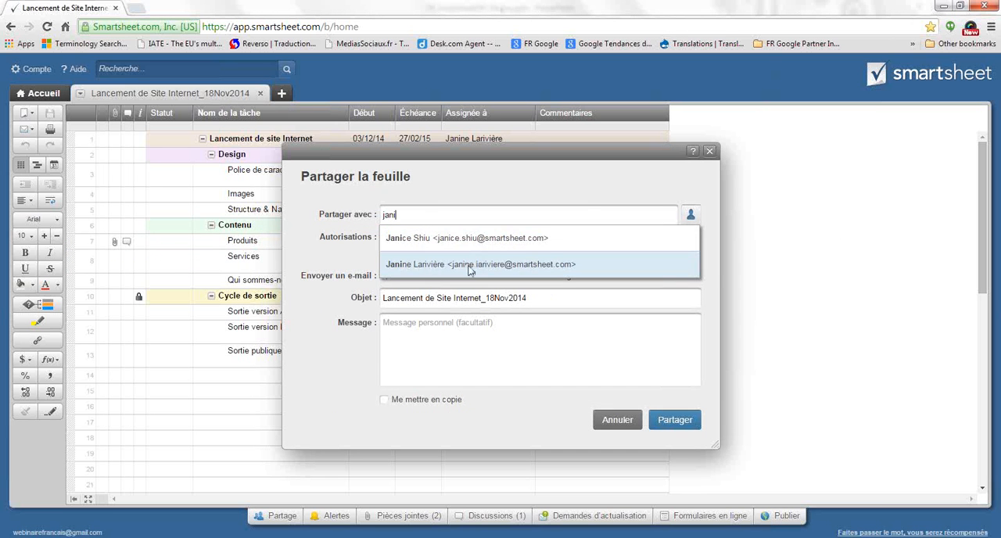
pyautogui.click(471, 266)
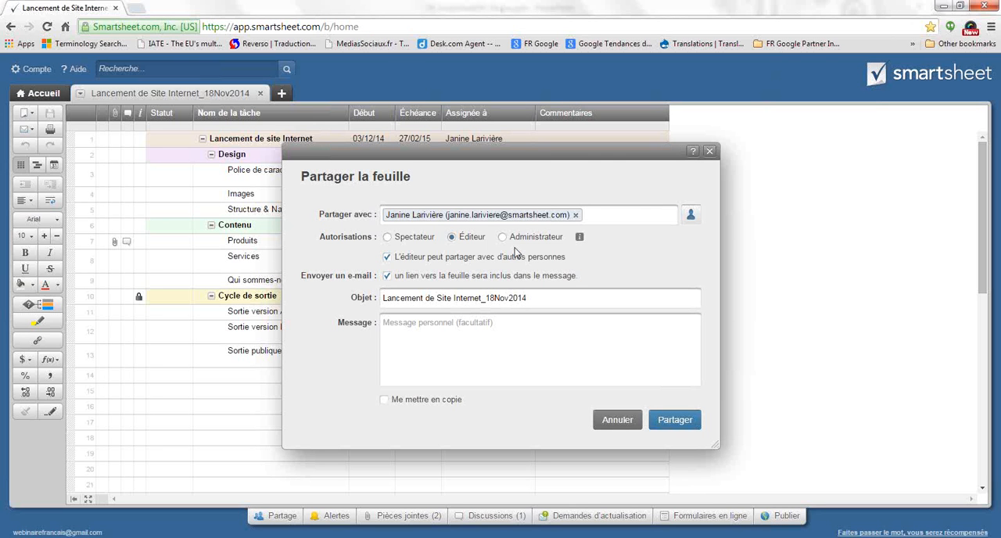
pyautogui.click(387, 237)
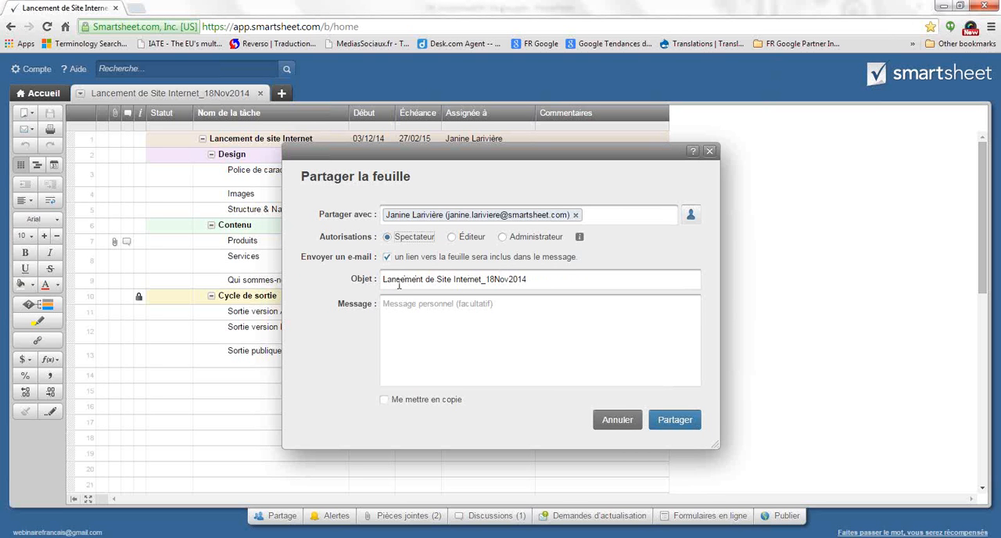
# Write a sharing message that greets the recipient by first name and says "Je partage ma feuille de projet avec vous pour info."
pyautogui.click(490, 303)
pyautogui.write('Bo')
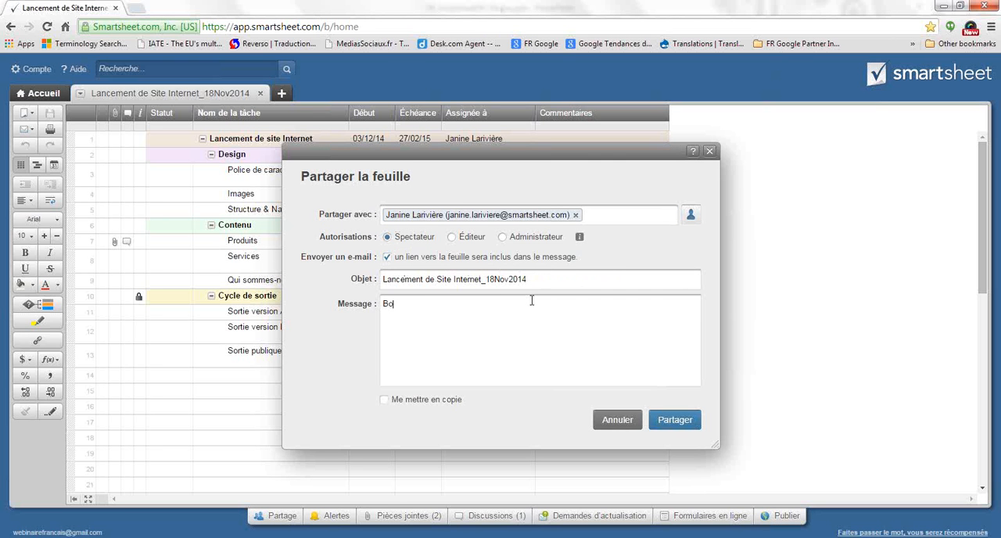
pyautogui.write('njour Janine.')
pyautogui.press('Return')
pyautogui.press('Return')
pyautogui.write('Ci-')
pyautogui.press('BackSpace')
pyautogui.press('BackSpace')
pyautogui.press('BackSpace')
pyautogui.write('Je partage ma')
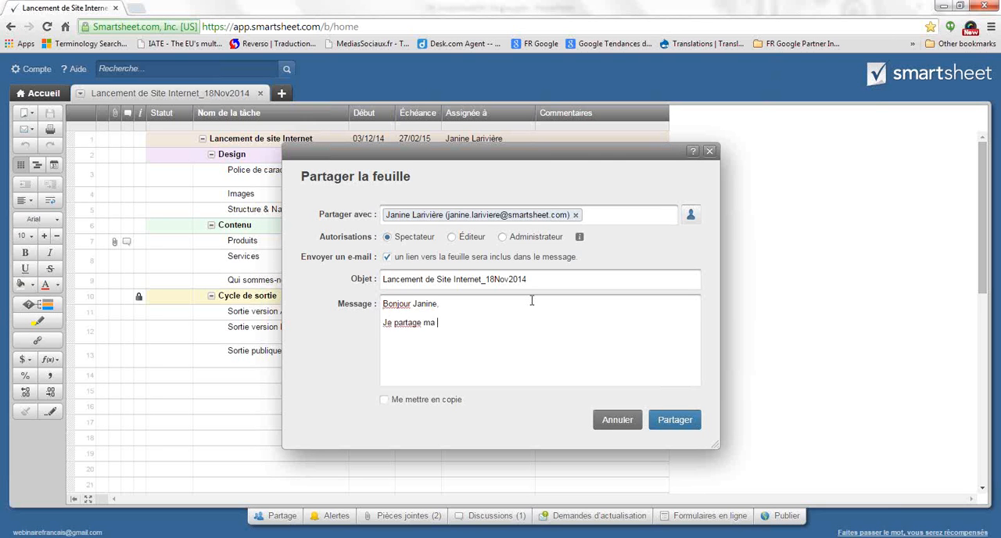
pyautogui.write(' feuille de projet avec vous pour ')
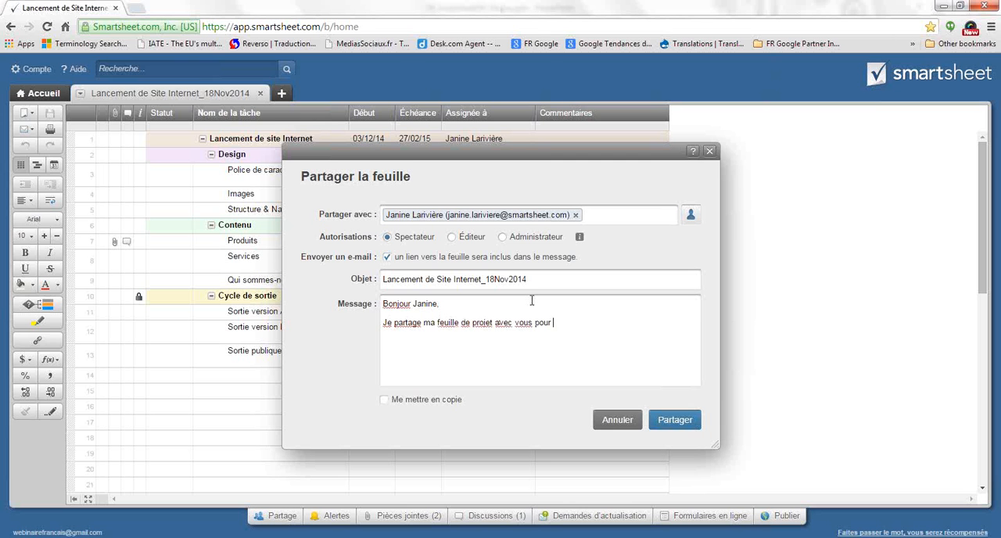
pyautogui.write('info.')
# Close the message with "Cordialement," and "C", include yourself in copy, and share the sheet
pyautogui.press('Return')
pyautogui.press('Return')
pyautogui.write('Cordiam')
pyautogui.press('BackSpace')
pyautogui.write('lement.')
pyautogui.press('Return')
pyautogui.write('C')
pyautogui.click(385, 401)
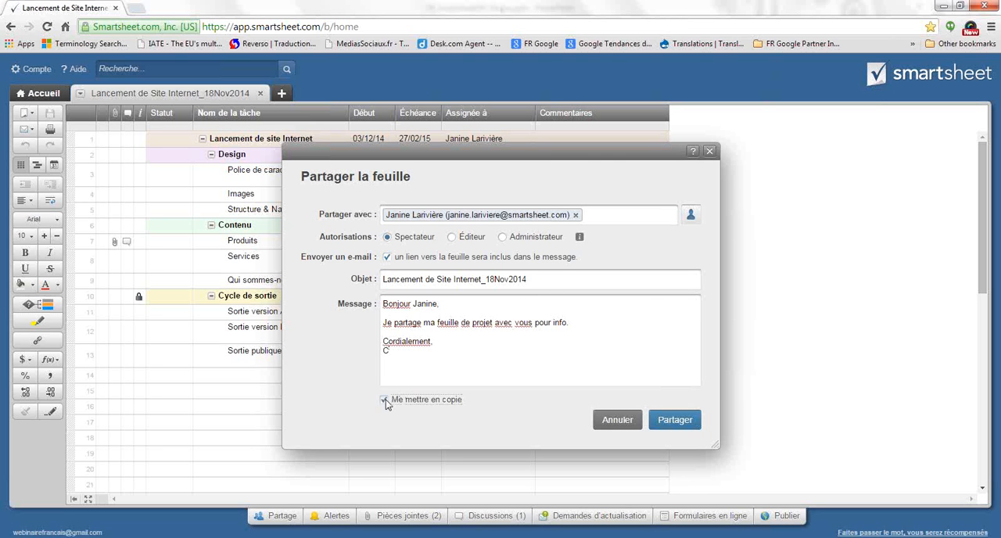
pyautogui.click(676, 422)
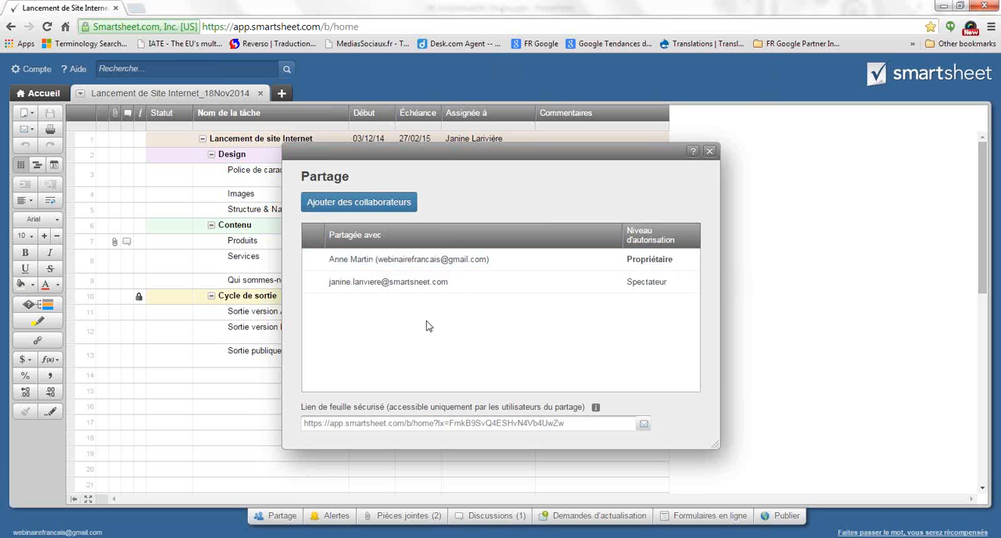
# Add the contact assigned to the Sortie version Alpha task as a new sharing recipient and set the permission to Administrateur
pyautogui.click(332, 205)
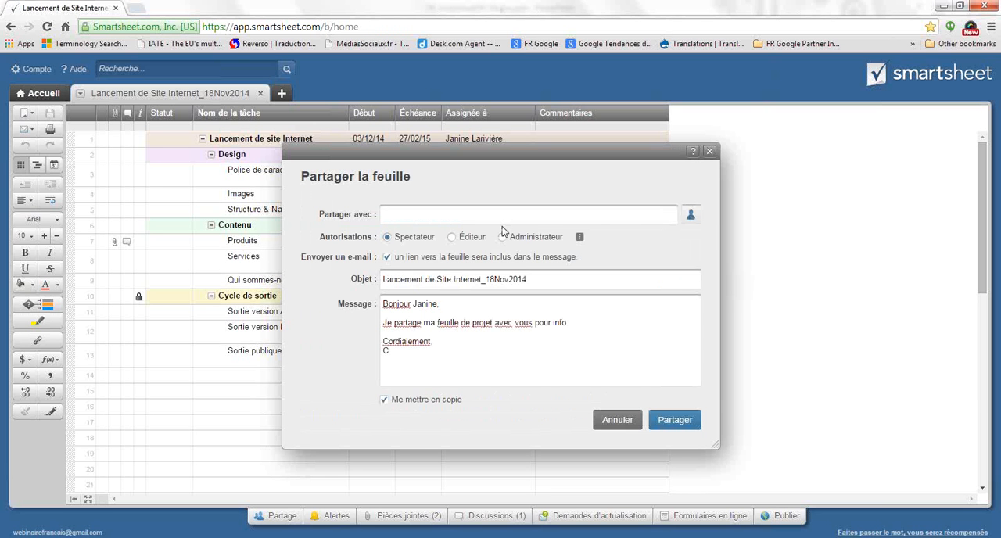
pyautogui.write('mcol')
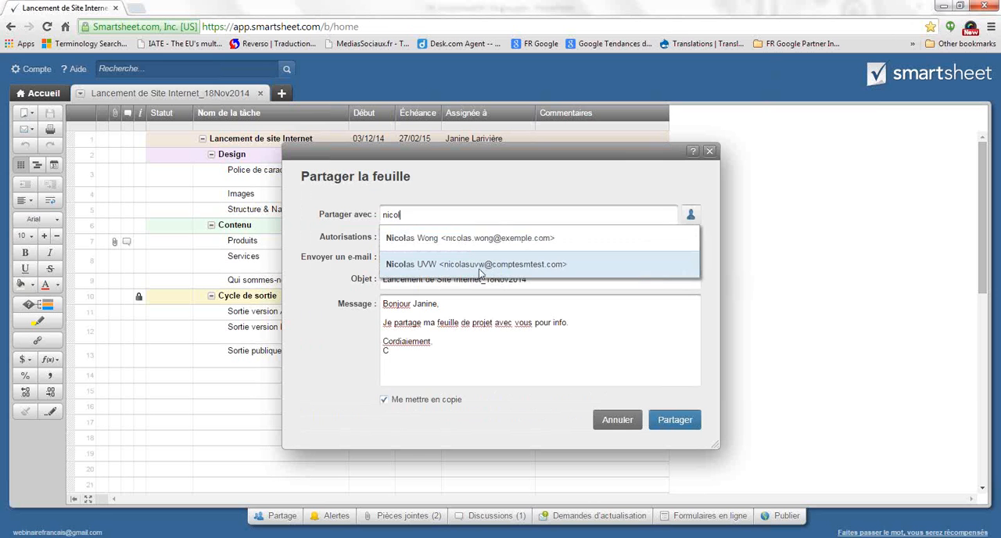
pyautogui.click(474, 238)
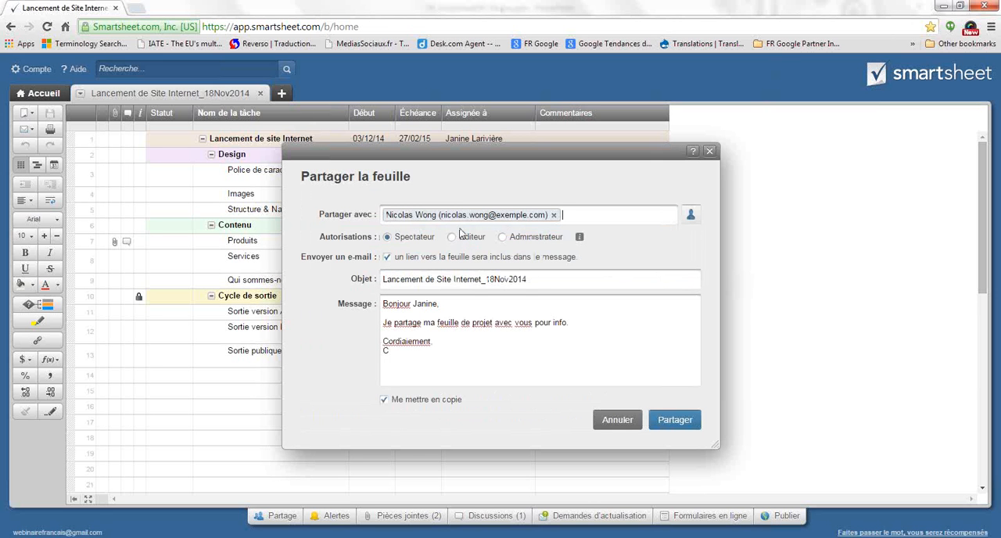
pyautogui.click(453, 238)
pyautogui.click(505, 238)
# Replace the first name in the message greeting with the new recipient's first name and share the sheet
pyautogui.moveTo(438, 304); pyautogui.dragTo(410, 303)
pyautogui.hotkey('shift', 'Right')
pyautogui.write('Nicolas')
pyautogui.click(670, 421)
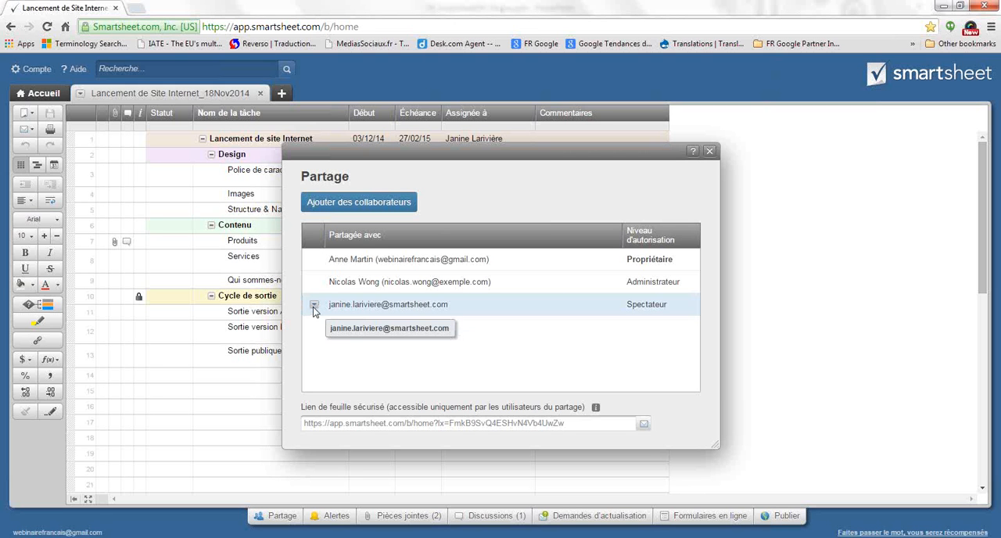
# Change the Spectateur collaborator's permission to Éditeur and allow the editor to share the sheet with other people
pyautogui.click(313, 305)
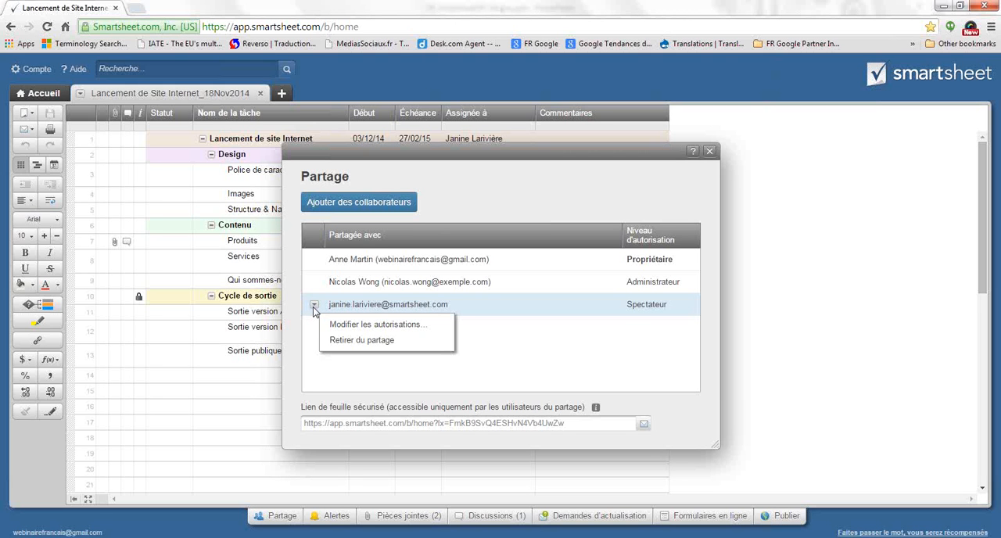
pyautogui.click(360, 332)
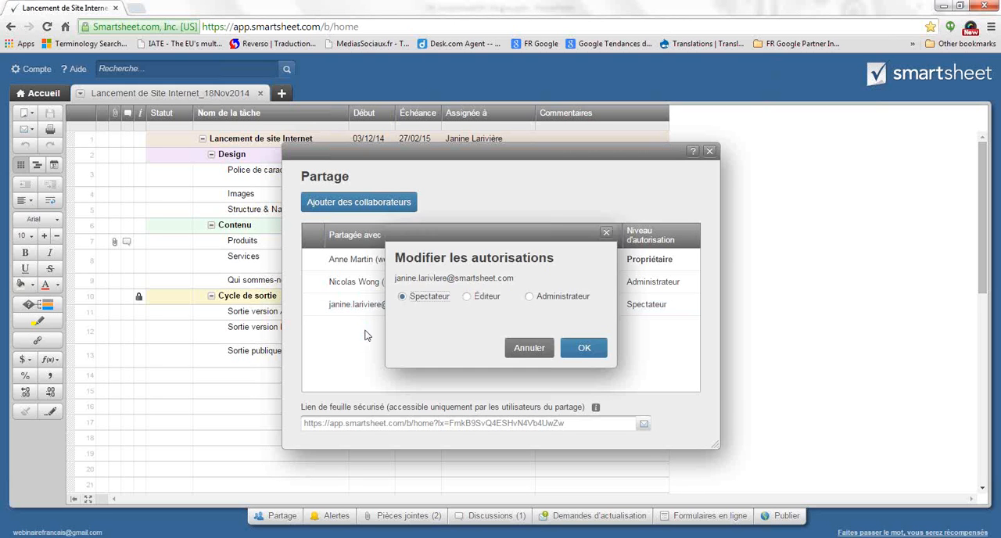
pyautogui.click(467, 298)
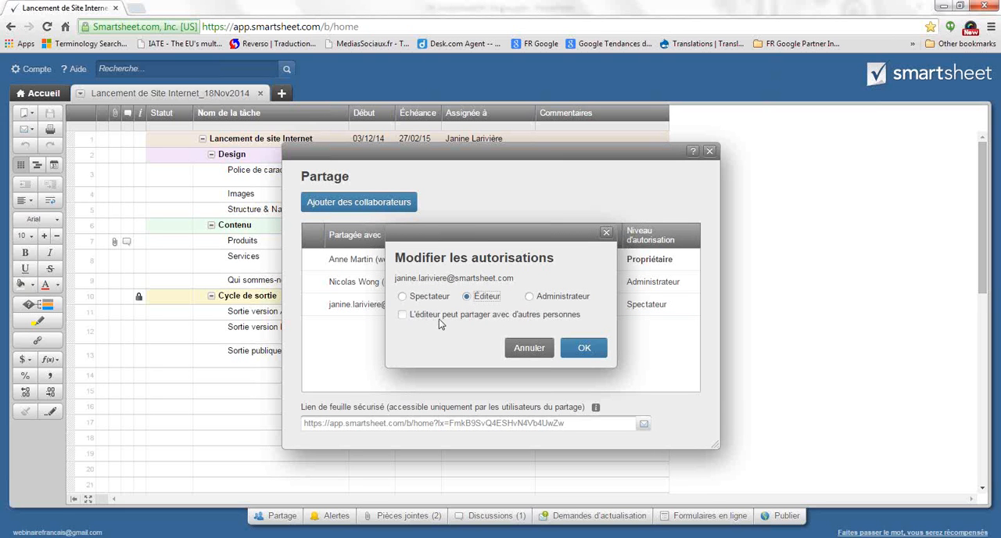
pyautogui.click(405, 316)
pyautogui.click(596, 350)
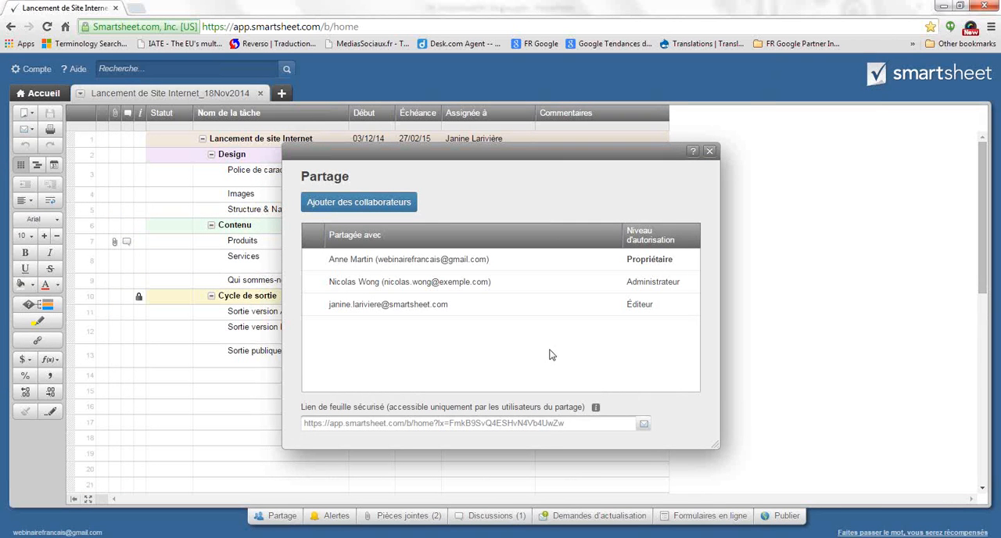
# Look at the permission and removal options for the Administrateur collaborator, and close the sharing settings
pyautogui.click(314, 283)
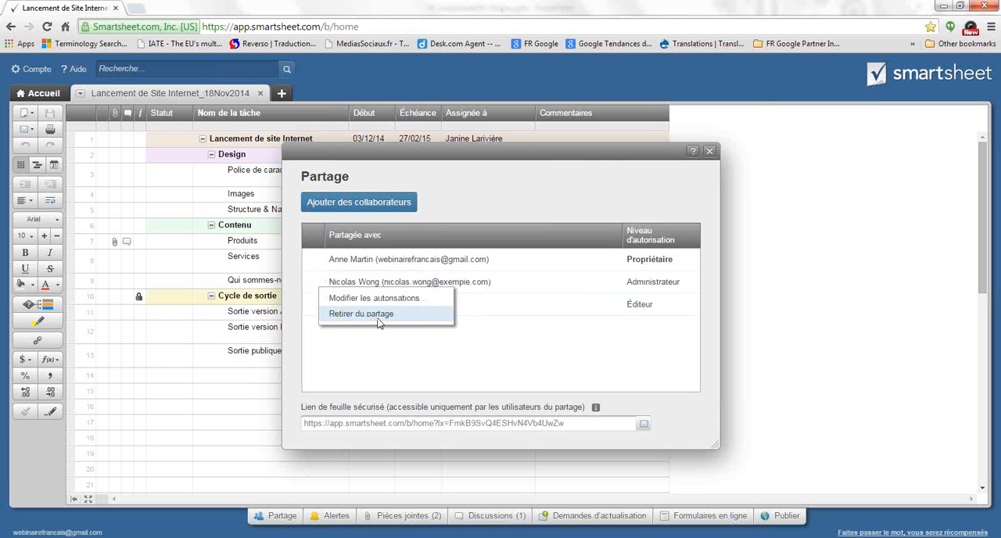
pyautogui.click(483, 336)
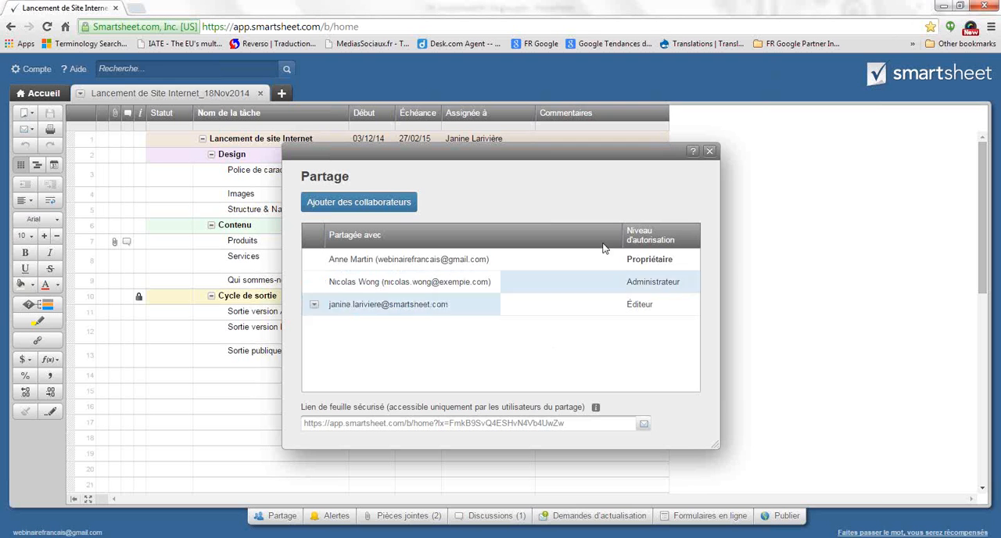
pyautogui.click(709, 152)
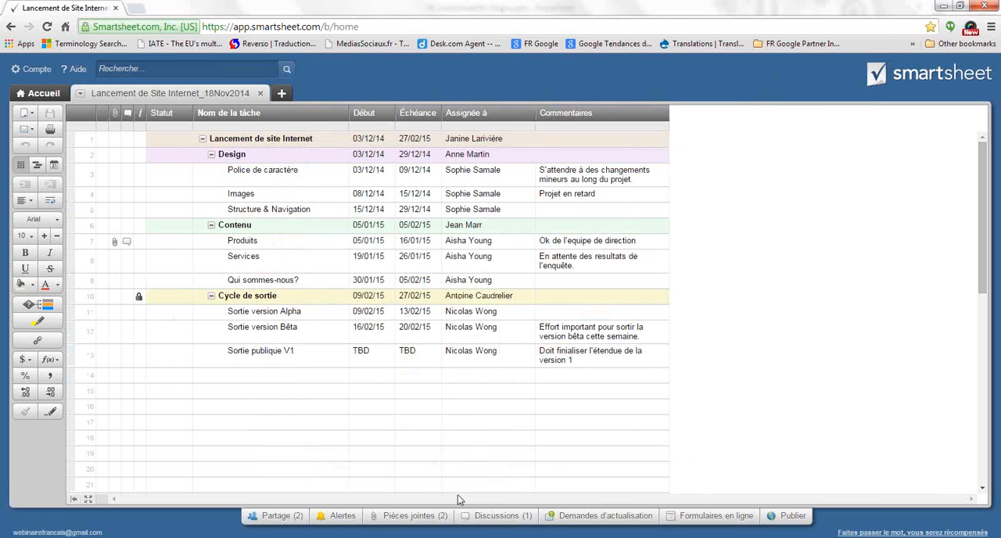
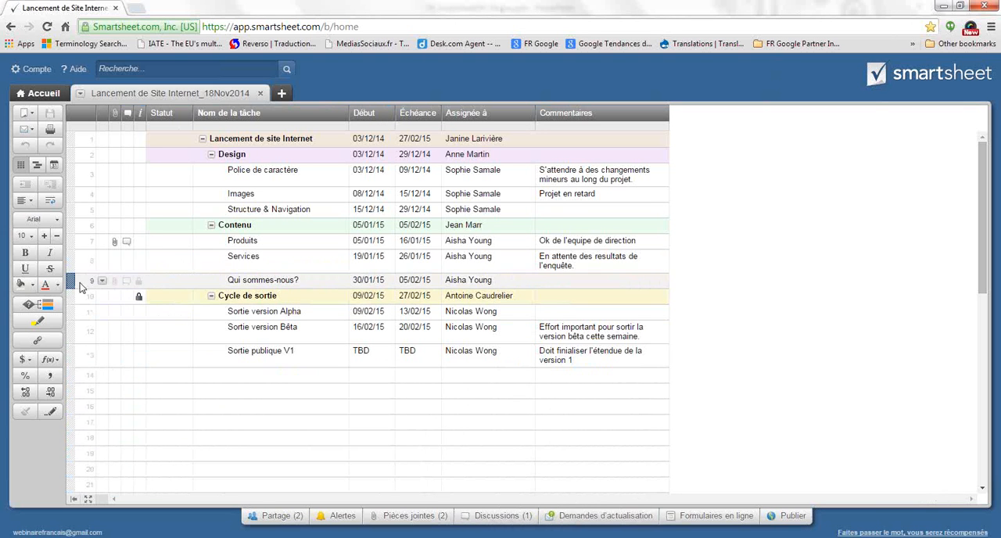
# Start an update request for rows 2 to 5, the Design section and its tasks
pyautogui.click(70, 156)
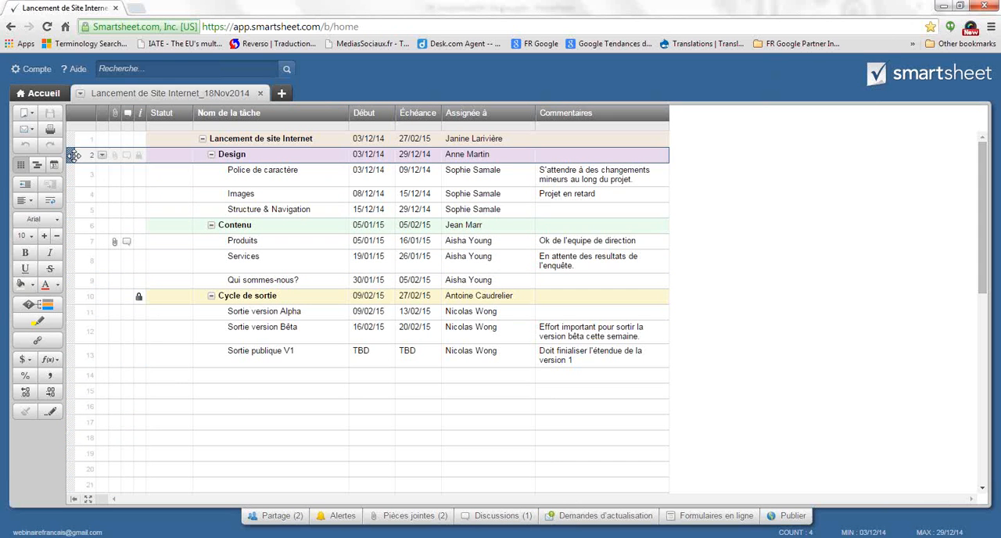
pyautogui.keyDown('shift'); pyautogui.click(76, 209); pyautogui.keyUp('shift')
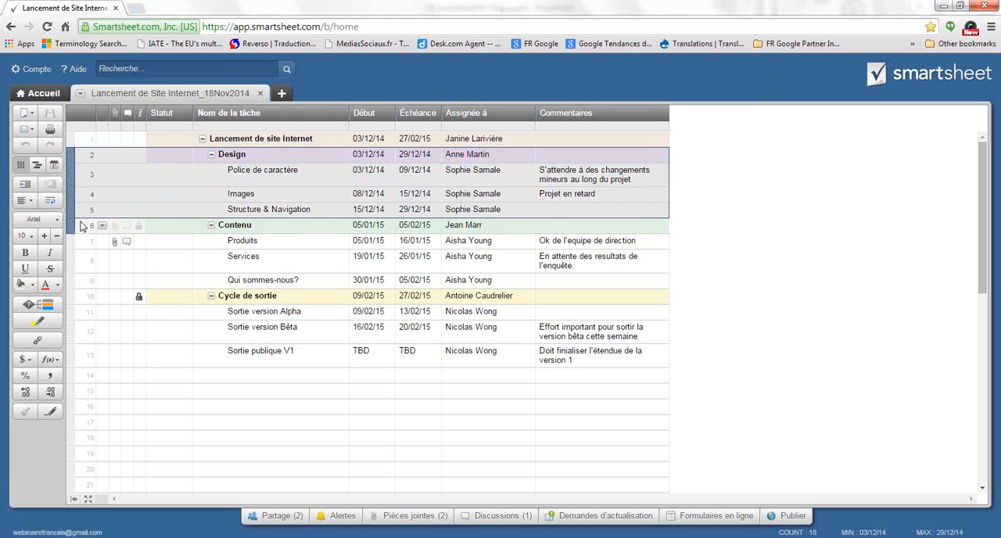
pyautogui.rightClick(70, 175)
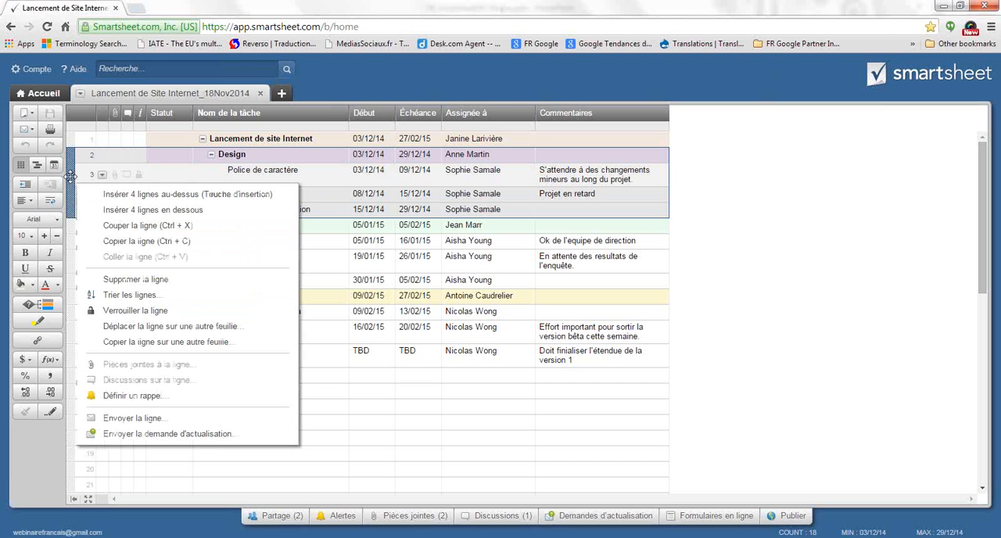
pyautogui.click(170, 434)
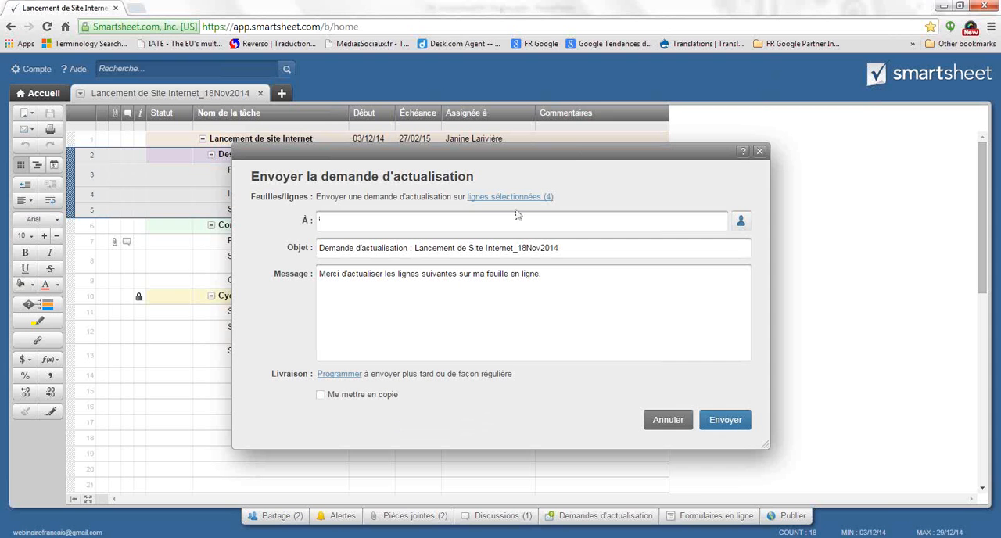
pyautogui.moveTo(570, 151); pyautogui.dragTo(561, 229)
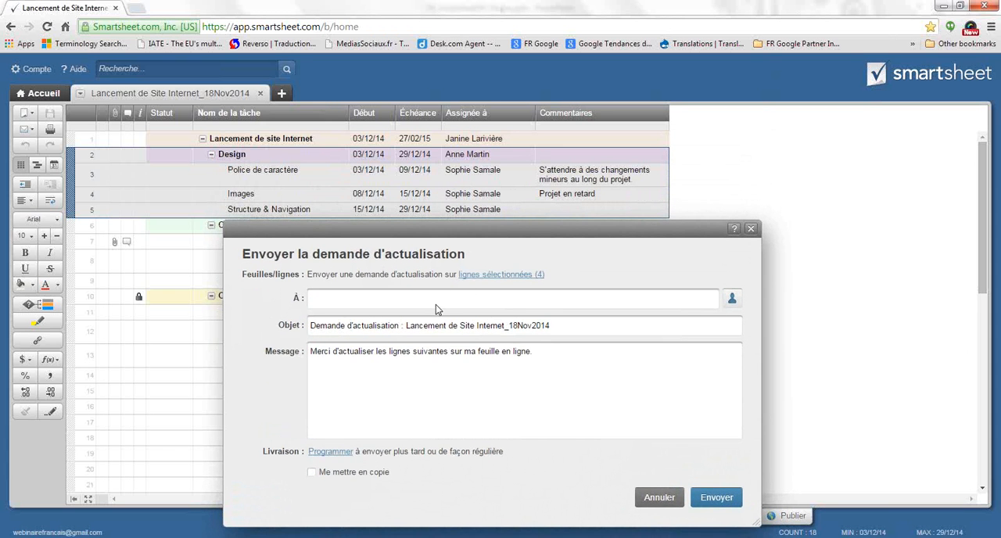
# Add the contact assigned to the Design tasks and two other saved contacts as recipients of the update request
pyautogui.write('sophi')
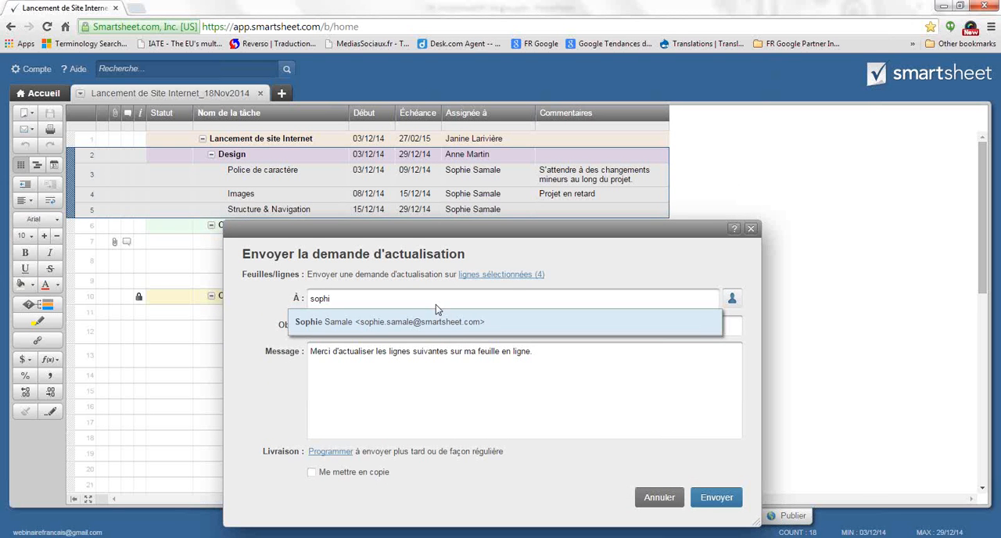
pyautogui.click(412, 323)
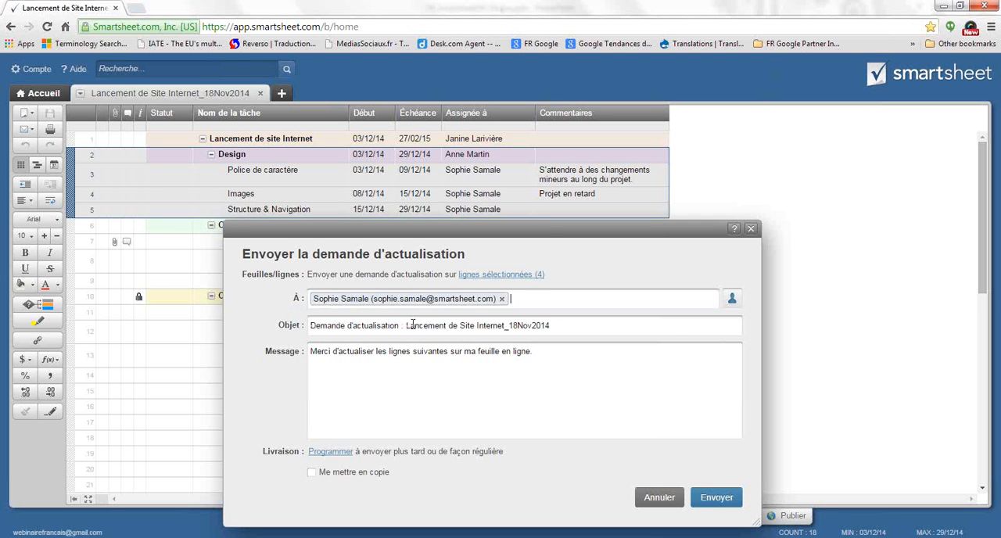
pyautogui.moveTo(553, 227); pyautogui.dragTo(545, 229)
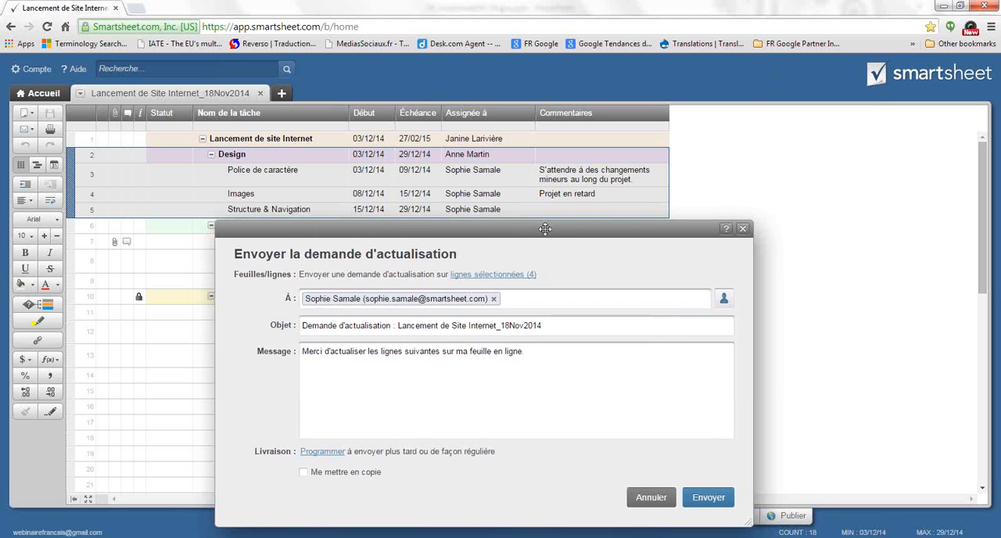
pyautogui.click(526, 304)
pyautogui.write('jam')
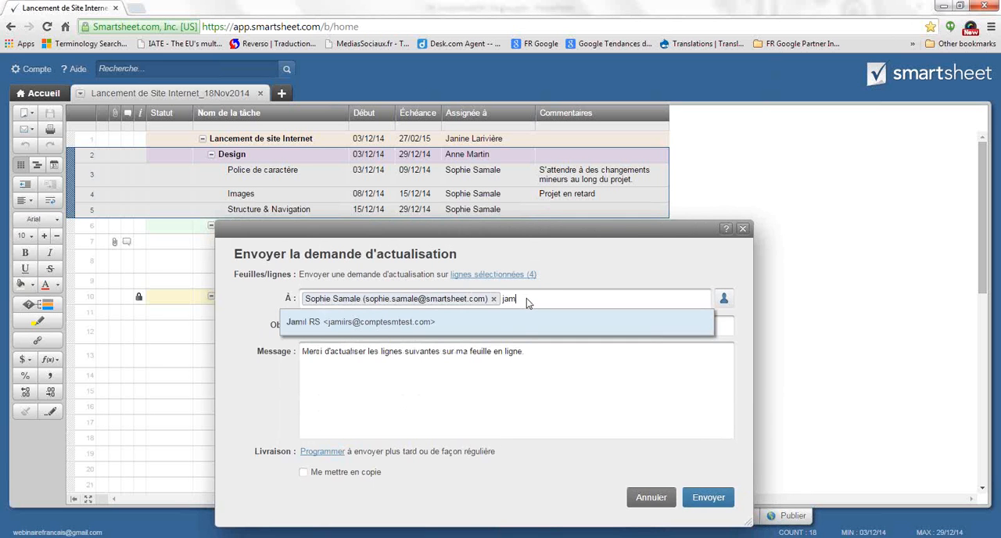
pyautogui.click(521, 319)
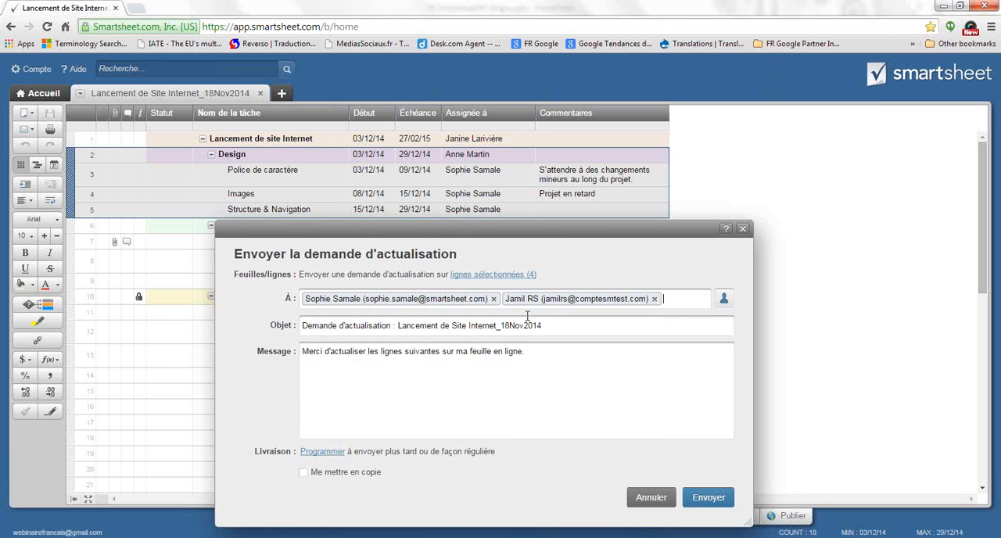
pyautogui.write('ali')
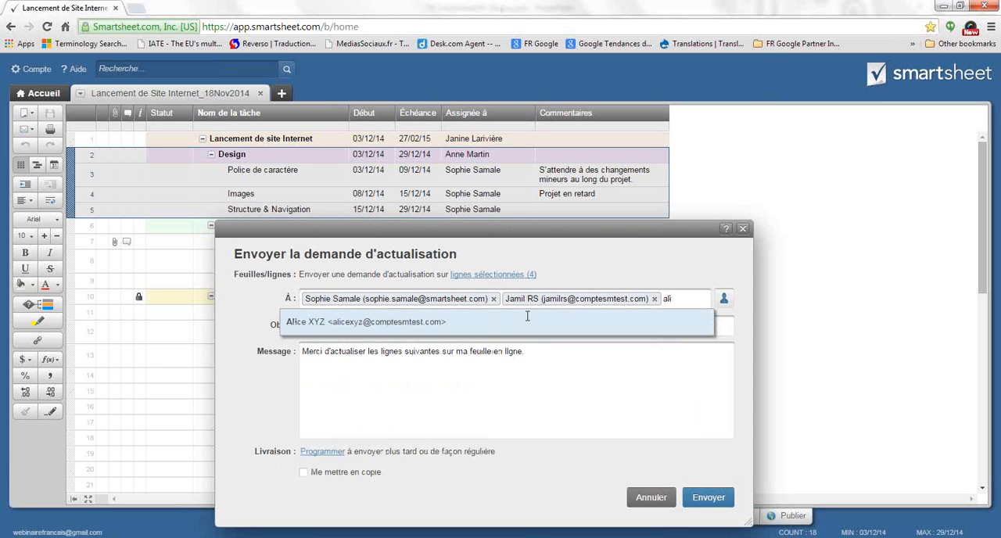
pyautogui.click(474, 322)
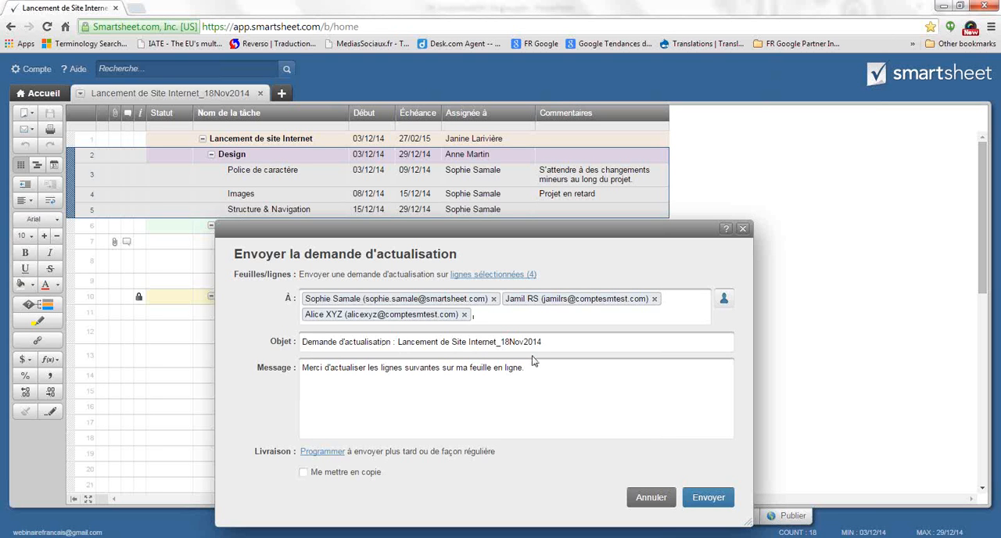
# Add the greeting "Bonjour," above the default request message and close it with "Cordialement," and the initial C
pyautogui.click(302, 366)
pyautogui.press('Return')
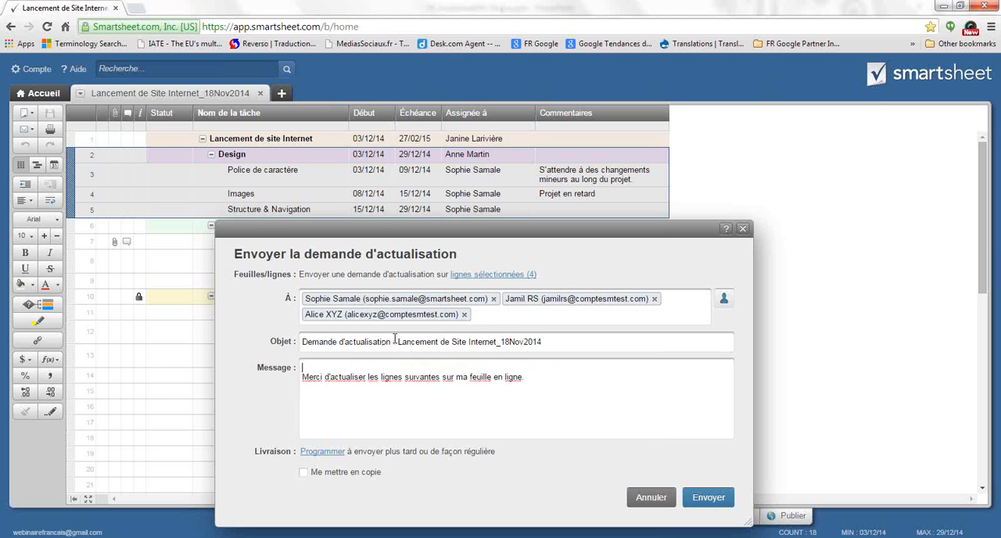
pyautogui.write('Bonjour,')
pyautogui.press('Return')
pyautogui.click(516, 391)
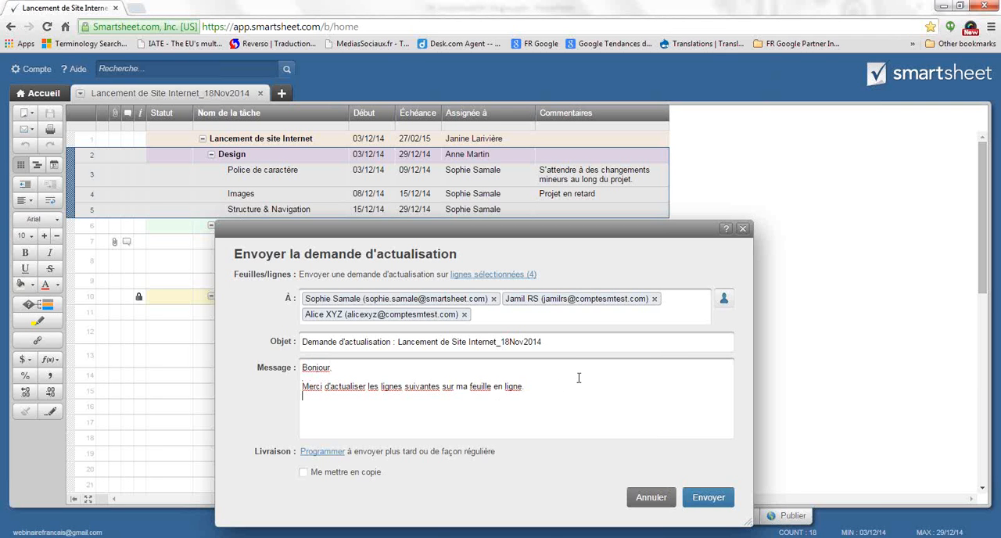
pyautogui.write('Cordi')
pyautogui.write('alement.')
pyautogui.write('C')
# Schedule the update request to go out every week on Lundi at 07:00
pyautogui.click(319, 451)
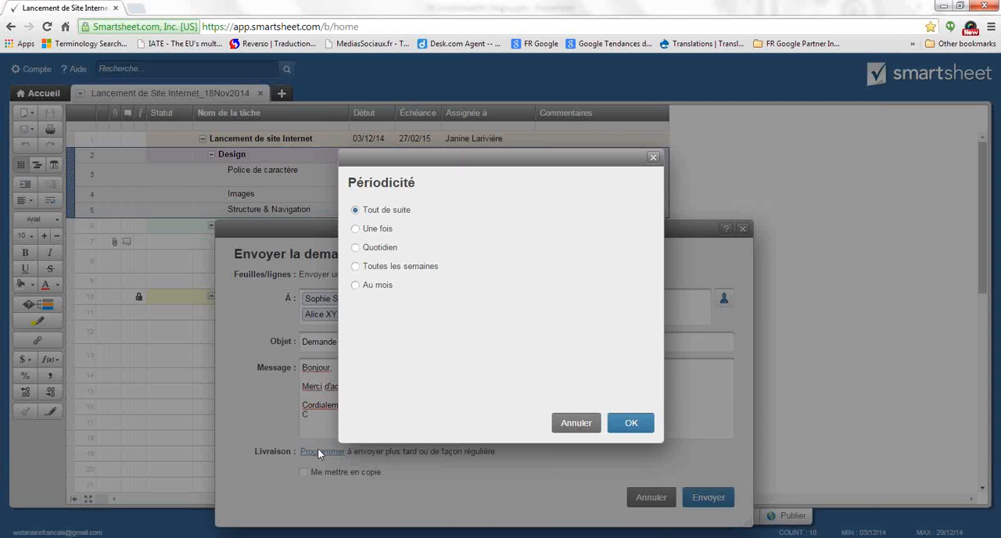
pyautogui.moveTo(498, 152); pyautogui.dragTo(555, 159)
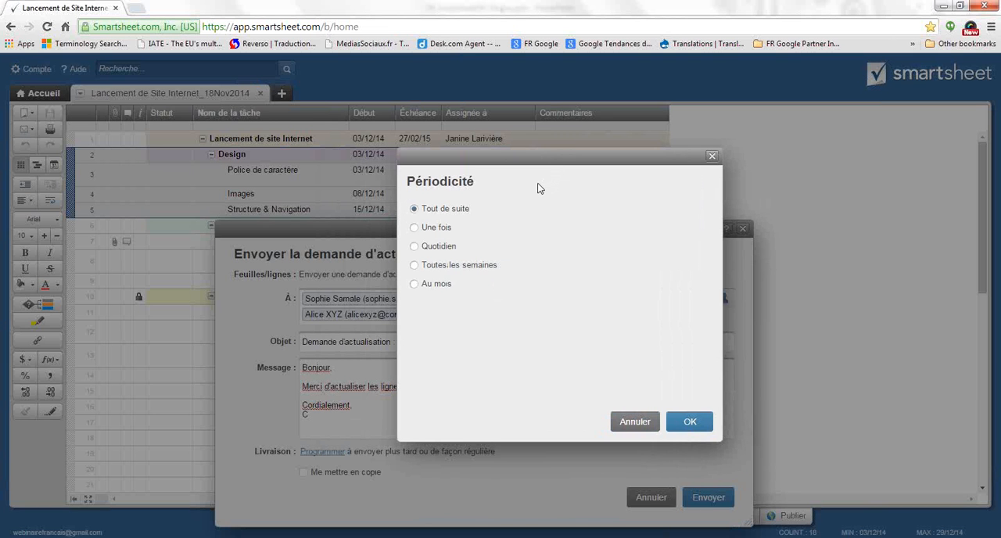
pyautogui.click(415, 247)
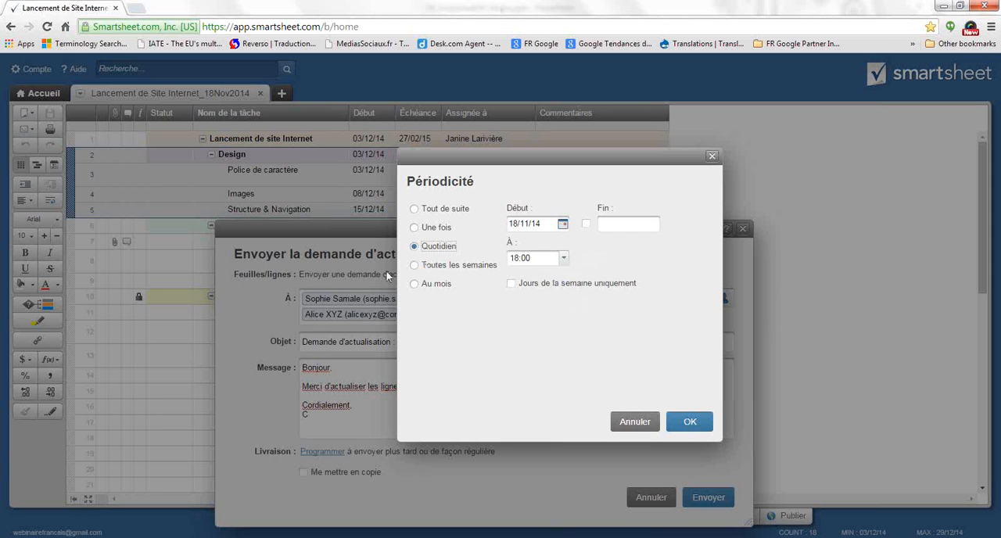
pyautogui.click(414, 265)
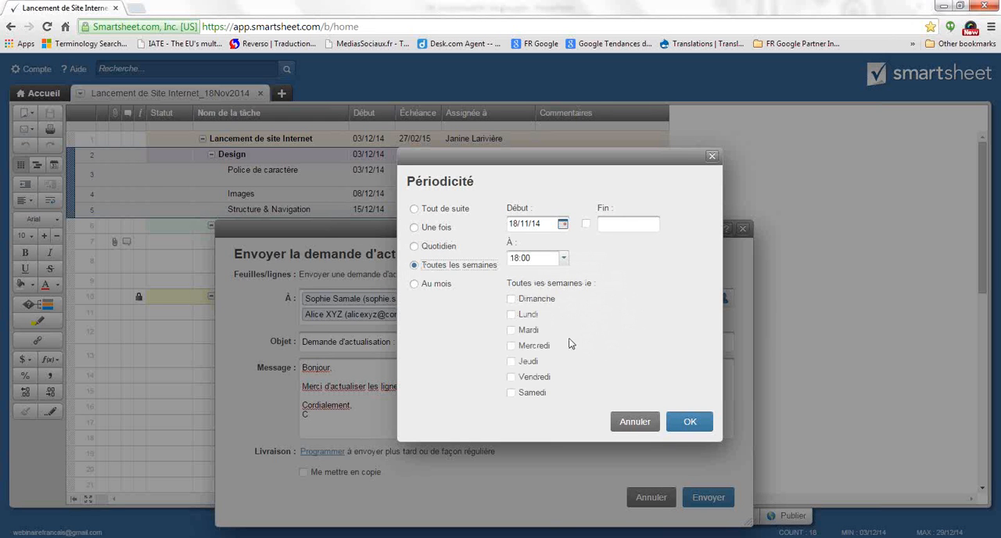
pyautogui.click(512, 315)
pyautogui.click(563, 258)
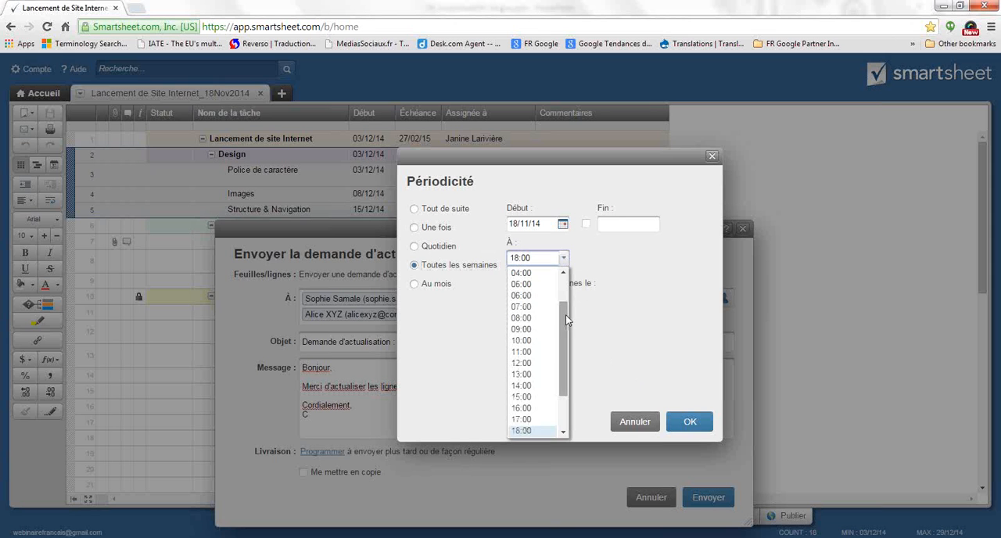
pyautogui.scroll(2, 566, 314)
pyautogui.click(540, 315)
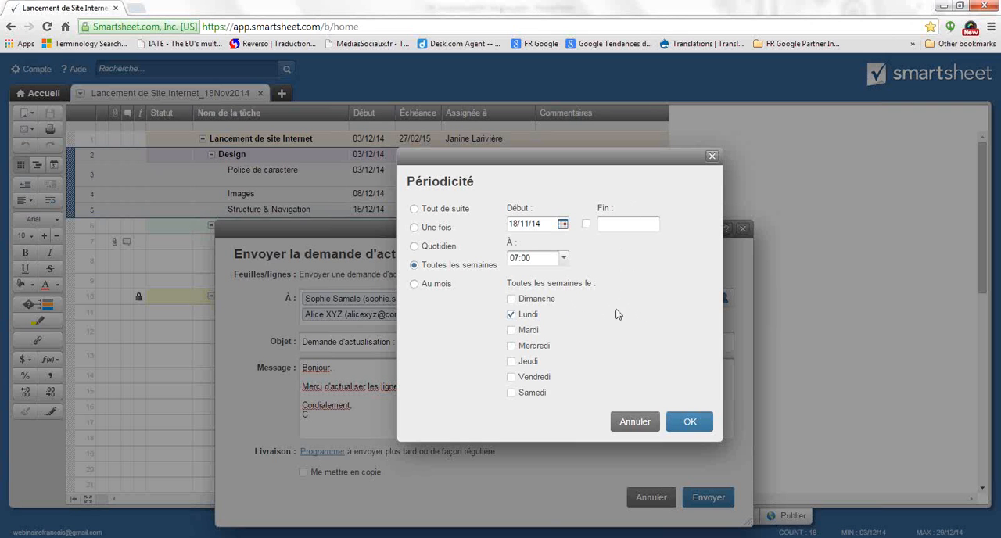
# Set the weekly schedule's end date to 02/03/15 and send the update request
pyautogui.click(688, 420)
pyautogui.click(586, 224)
pyautogui.click(654, 223)
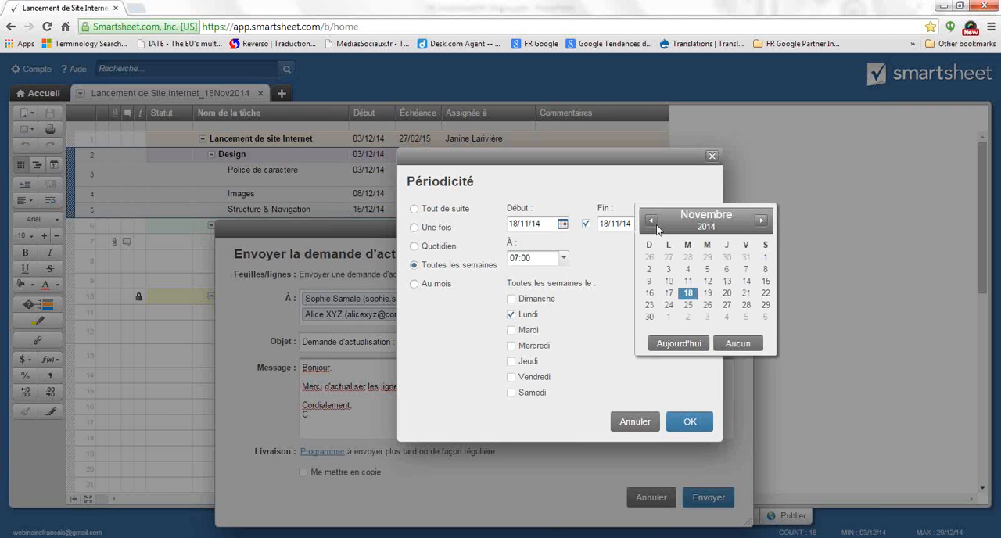
pyautogui.click(760, 221)
pyautogui.click(760, 221)
pyautogui.click(760, 221)
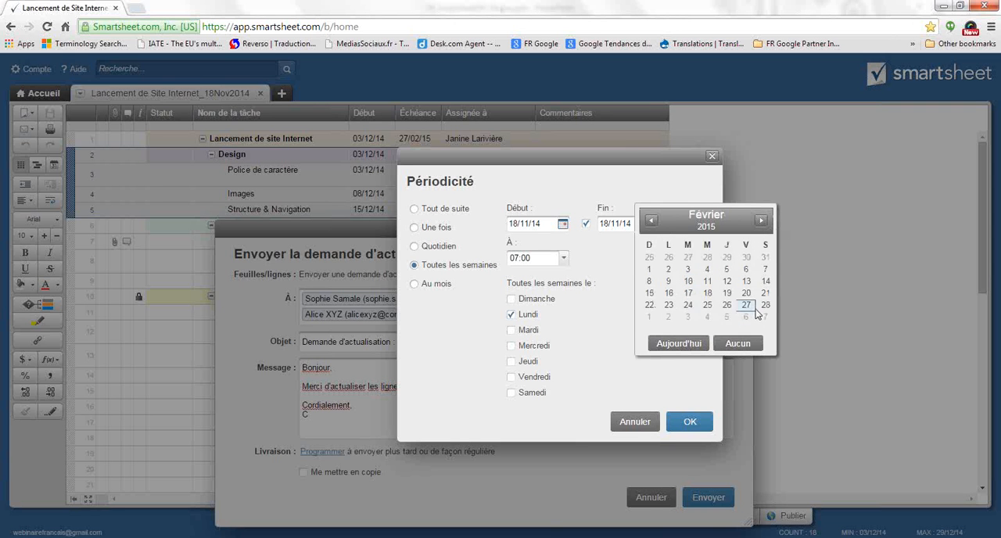
pyautogui.click(670, 319)
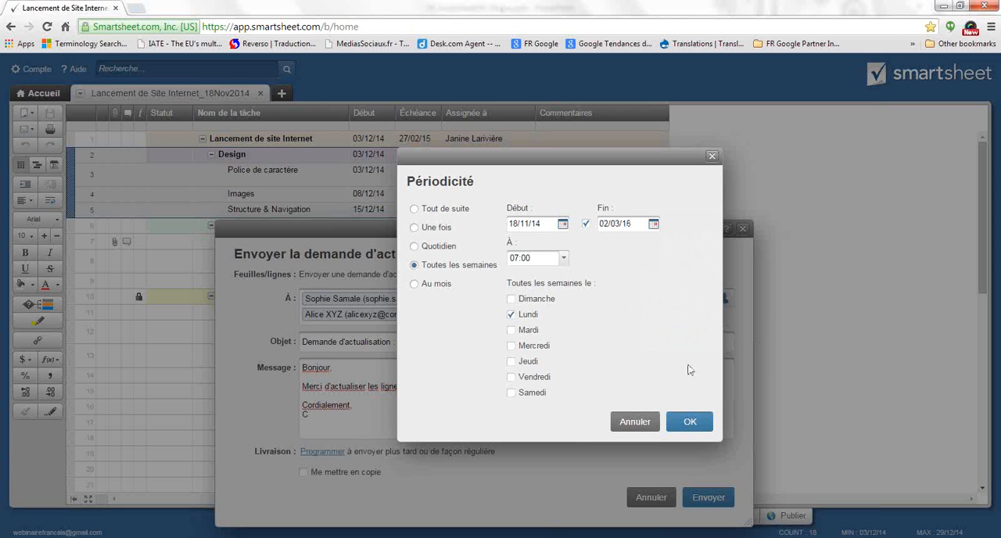
pyautogui.click(691, 423)
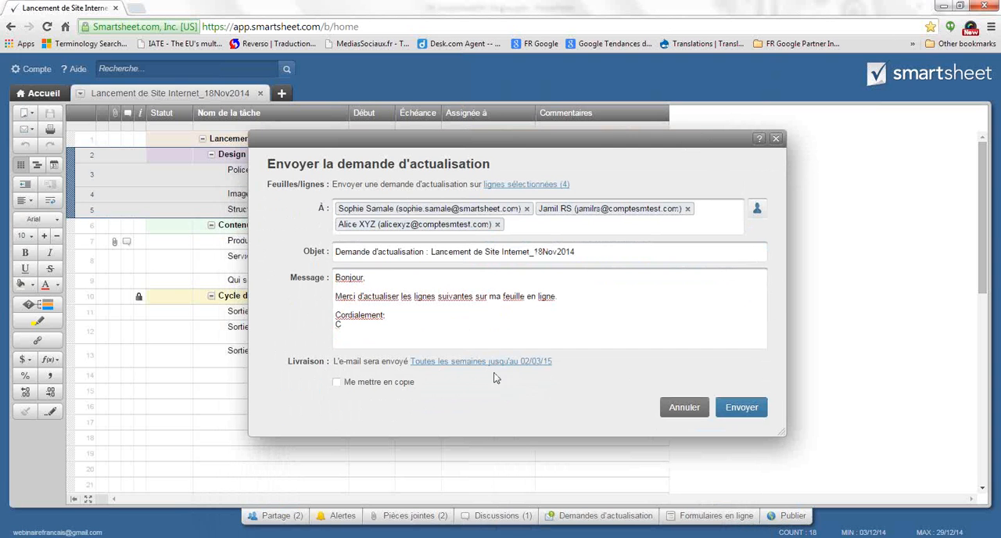
pyautogui.click(758, 408)
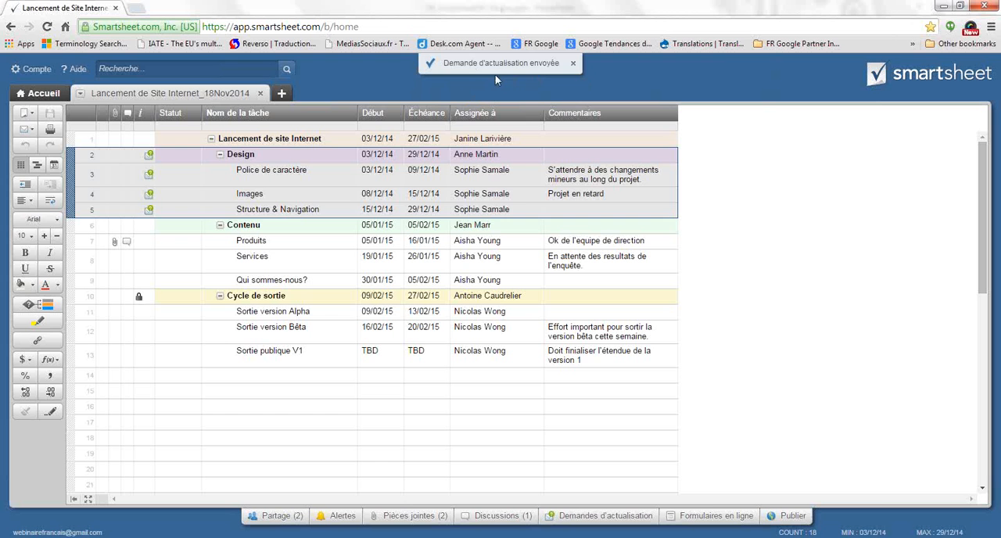
pyautogui.click(617, 69)
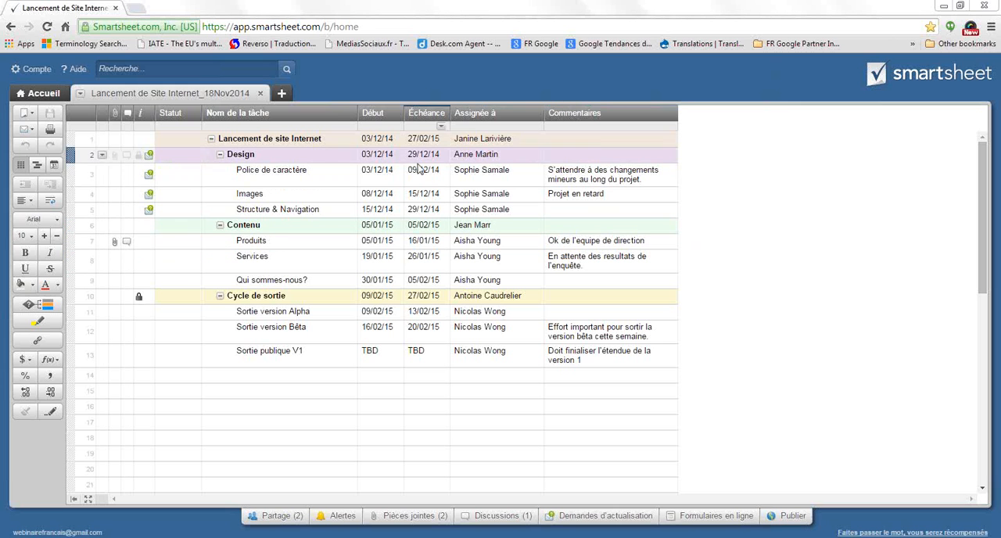
# Look at the scheduled and pending update requests for row 3, and close the list
pyautogui.click(150, 177)
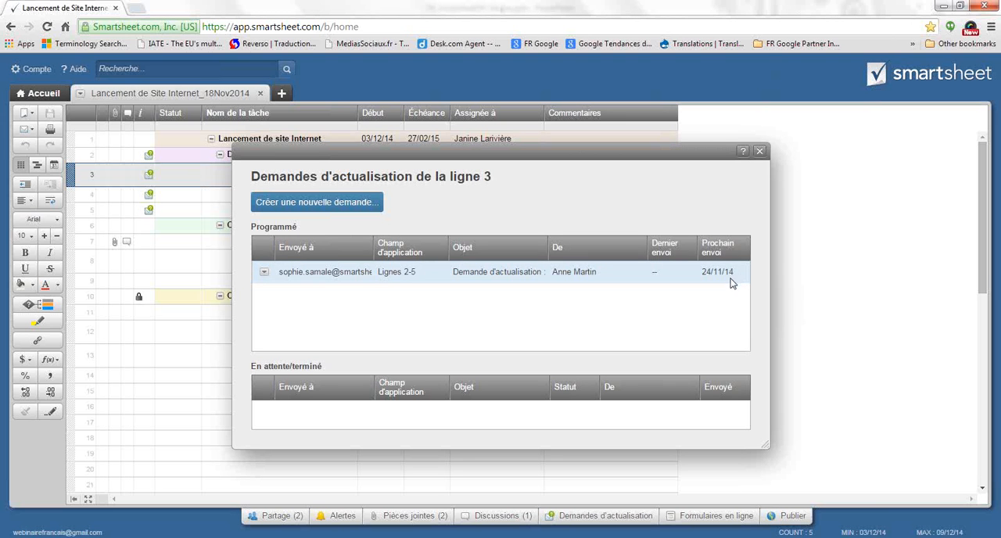
pyautogui.click(759, 152)
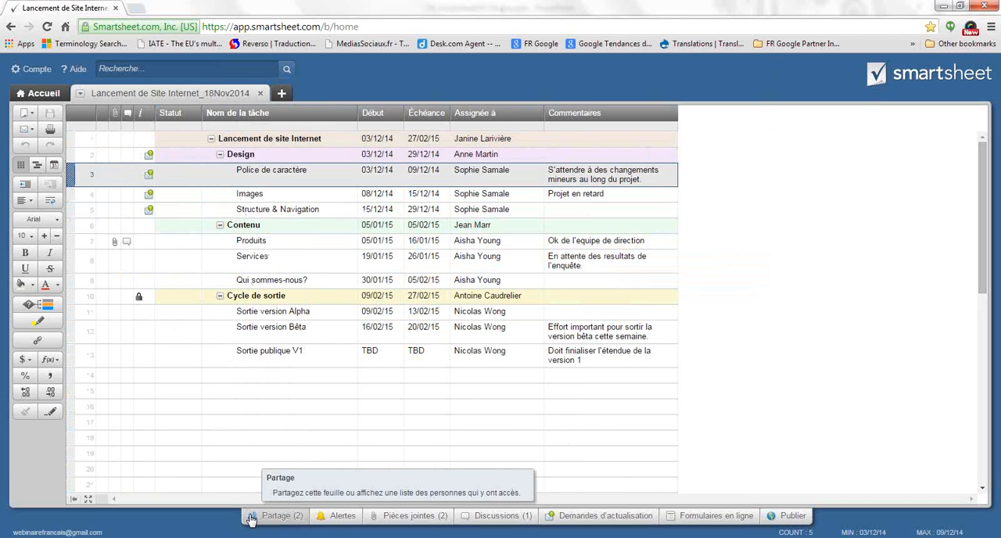
pyautogui.click(270, 423)
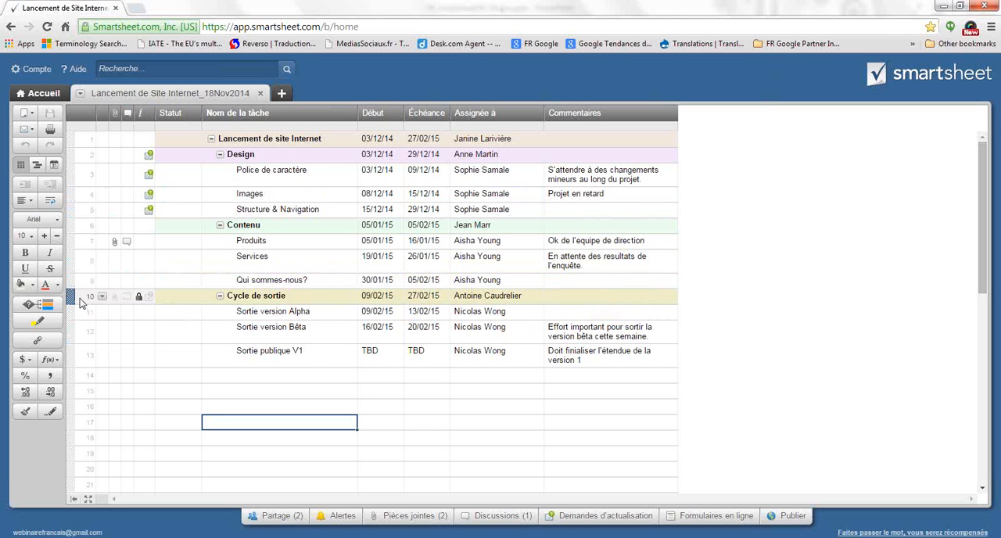
# Prepare to send rows 10 to 13, the Cycle de sortie section, by e-mail to the contact assigned to its parent row
pyautogui.moveTo(70, 296); pyautogui.dragTo(68, 356)
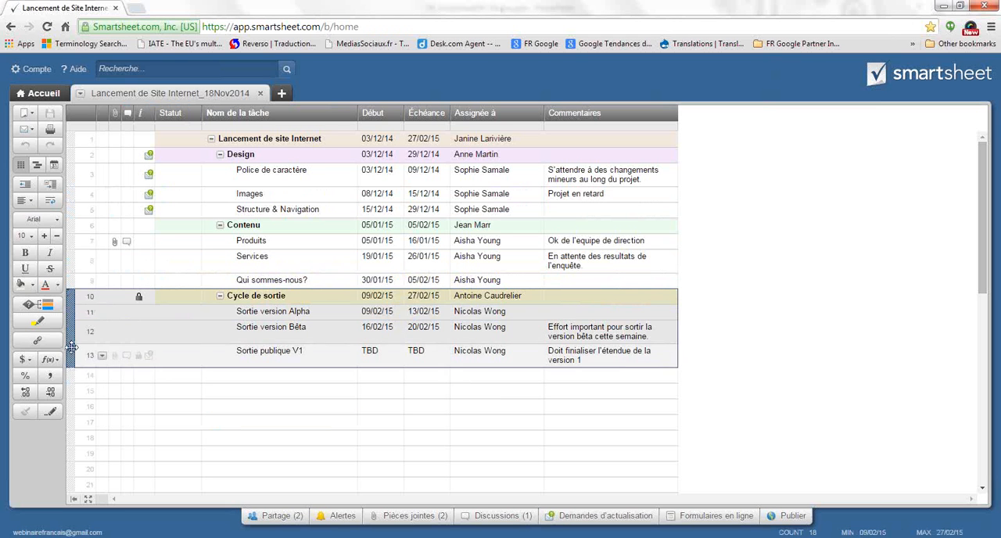
pyautogui.rightClick(72, 337)
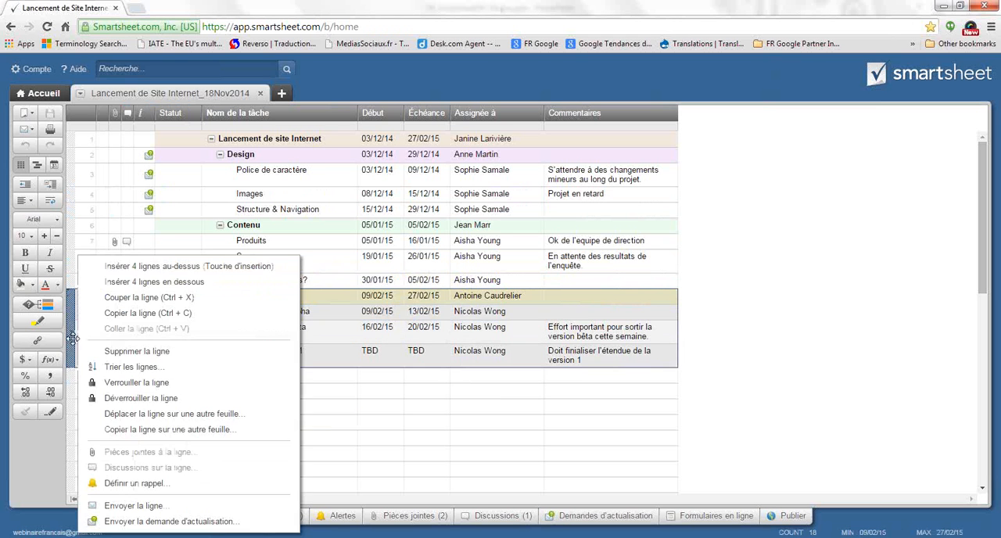
pyautogui.click(139, 507)
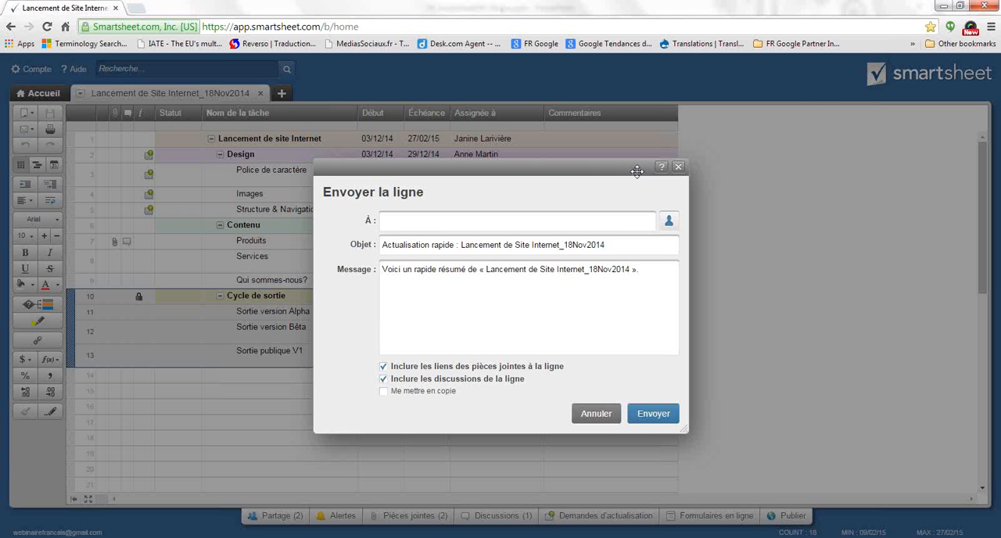
pyautogui.moveTo(638, 171); pyautogui.dragTo(590, 205)
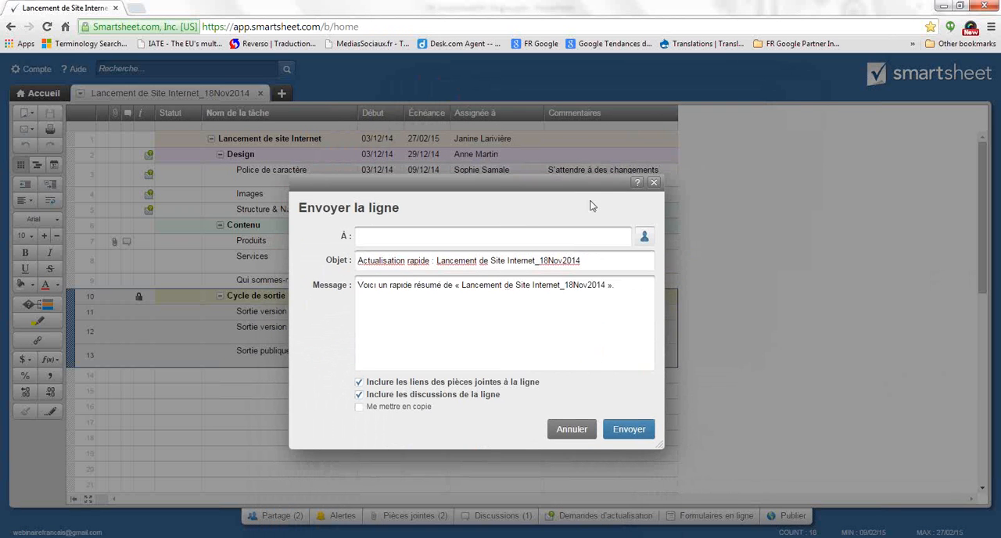
pyautogui.click(516, 237)
pyautogui.write('antoi')
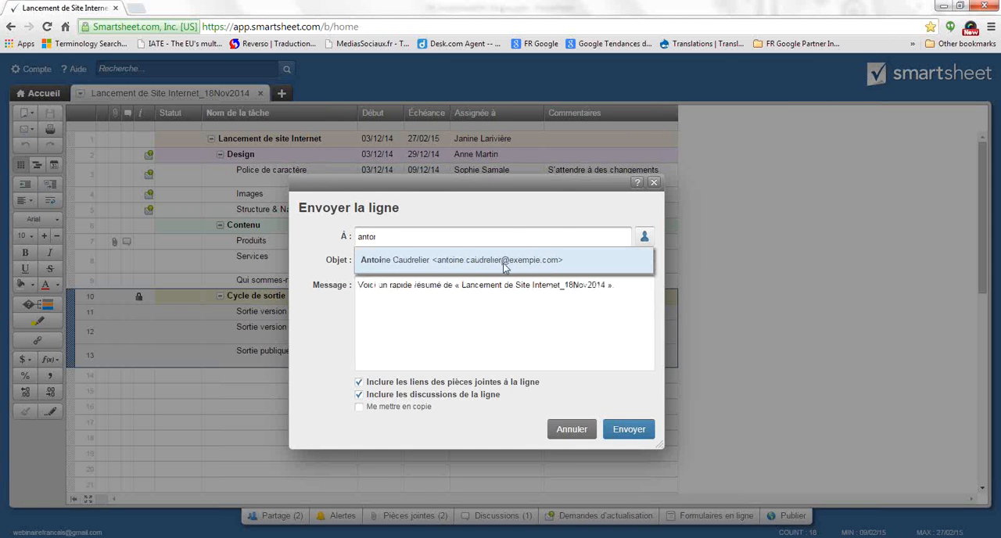
pyautogui.click(504, 262)
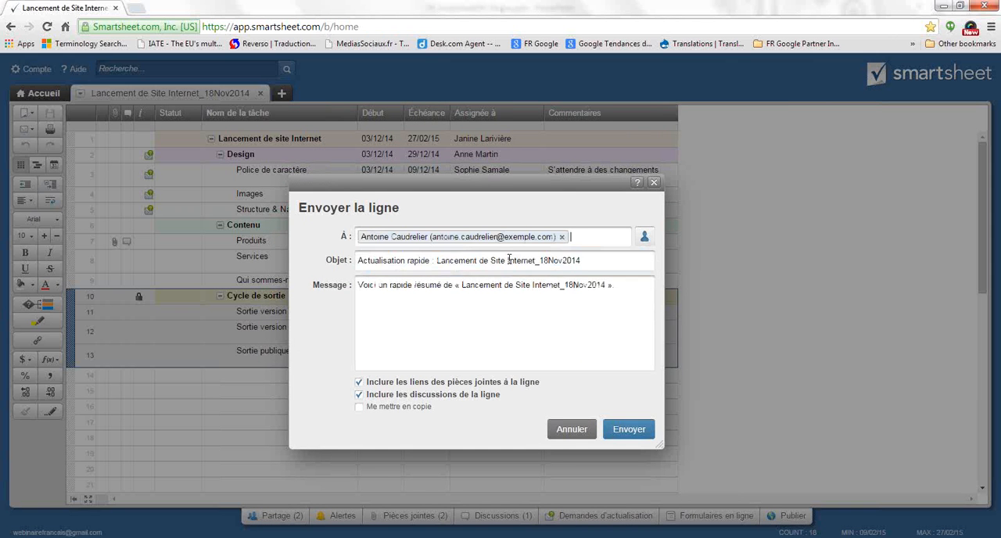
# Add a second recipient to the row e-mail and insert the greeting "Bonjour," on its own line above the default message
pyautogui.write('nico')
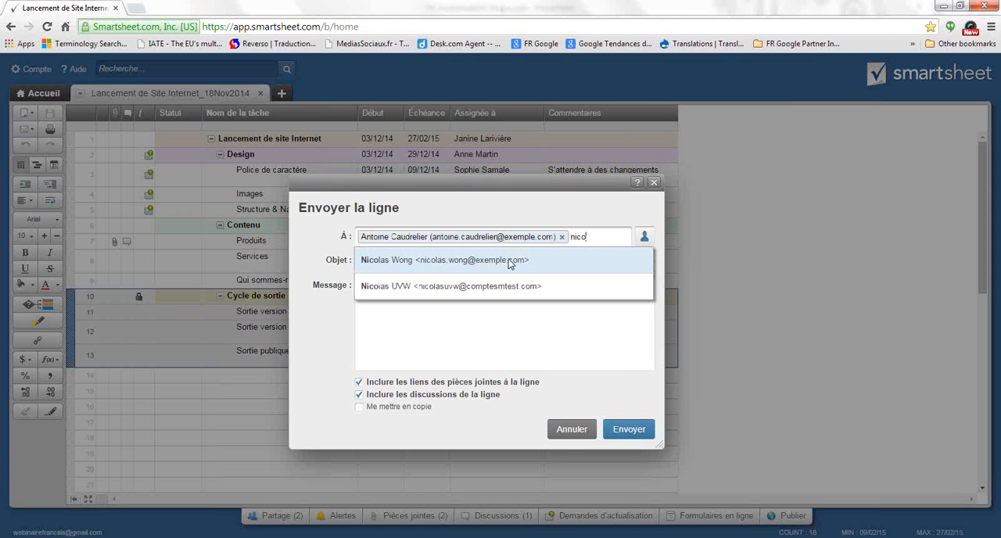
pyautogui.click(516, 287)
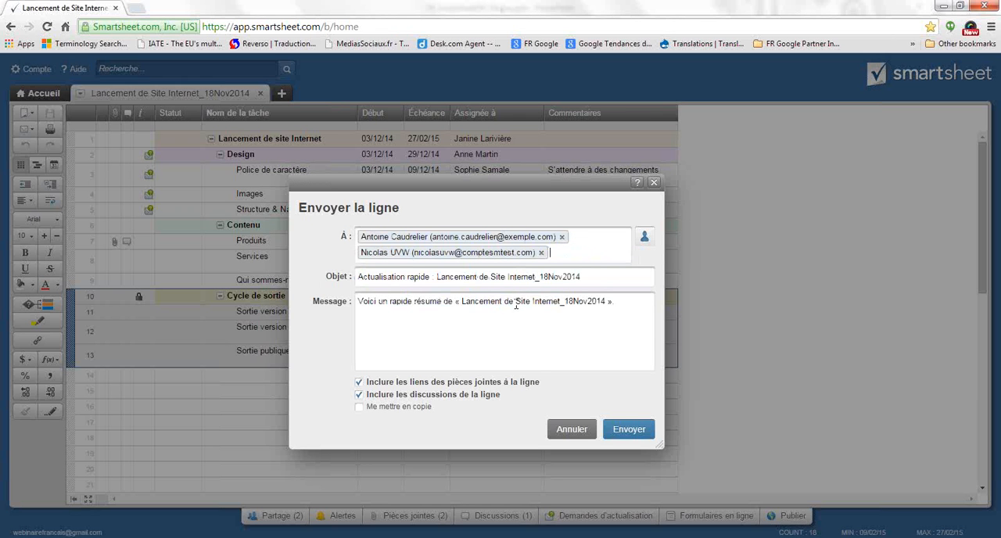
pyautogui.click(361, 302)
pyautogui.moveTo(622, 305); pyautogui.dragTo(351, 311)
pyautogui.click(359, 301)
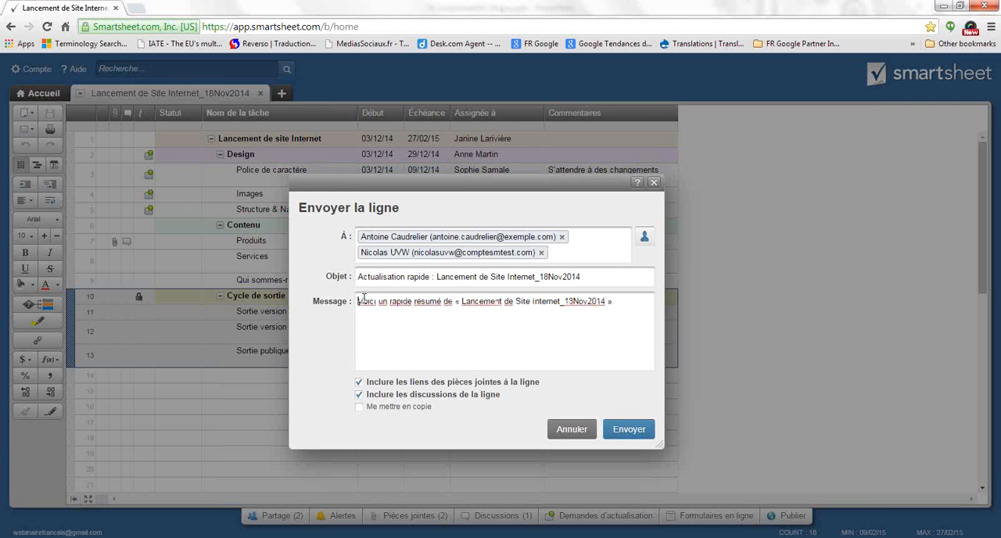
pyautogui.press('Return')
pyautogui.press('Up')
pyautogui.write('Bonjour,')
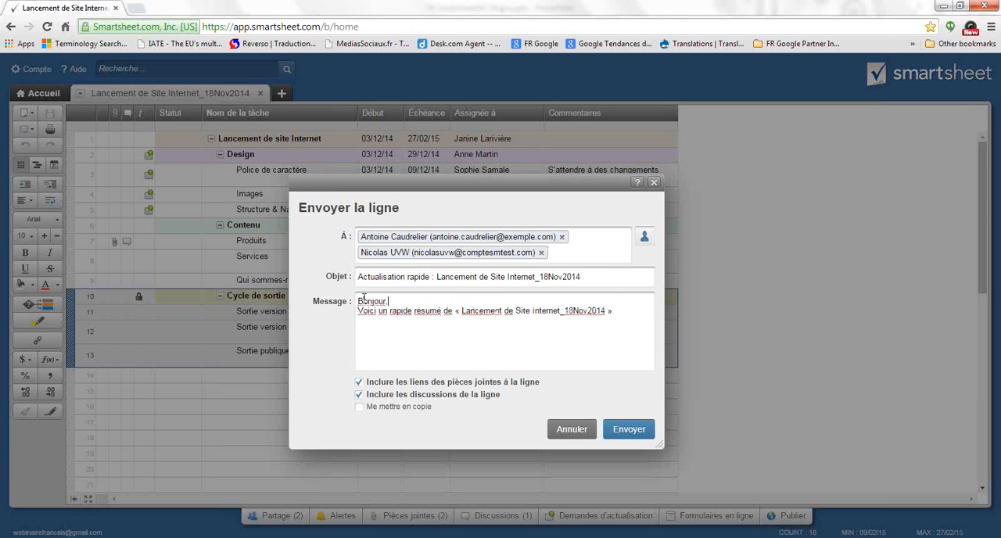
# End the row e-mail's message with a blank line, "Cordialement," and the initial C as signature
pyautogui.click(628, 311)
pyautogui.press('Return')
pyautogui.press('Return')
pyautogui.write('Cordialement.')
pyautogui.press('Return')
pyautogui.write('C')
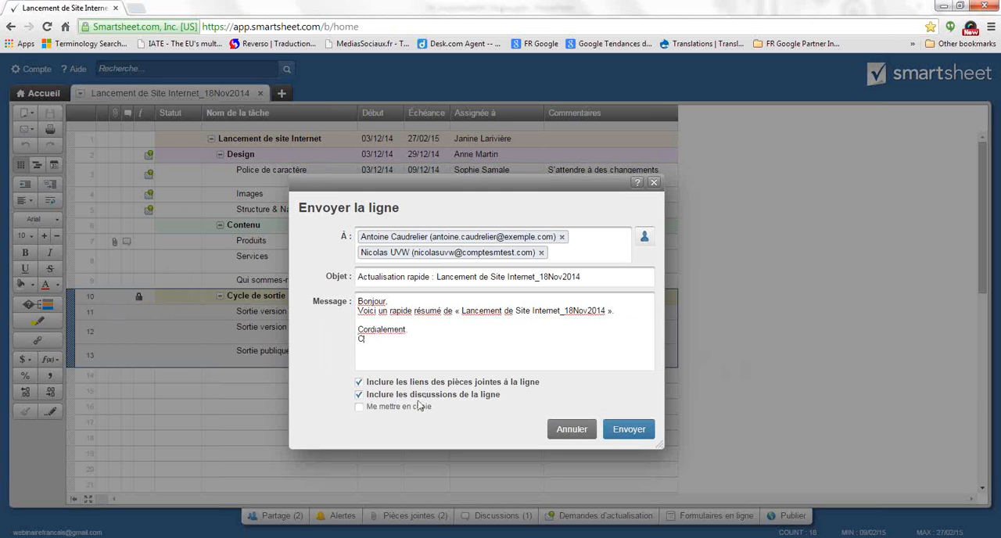
# Exclude the row's attachment links and discussions, copy yourself on the e-mail, send it and deselect the rows
pyautogui.click(359, 382)
pyautogui.click(360, 395)
pyautogui.click(359, 407)
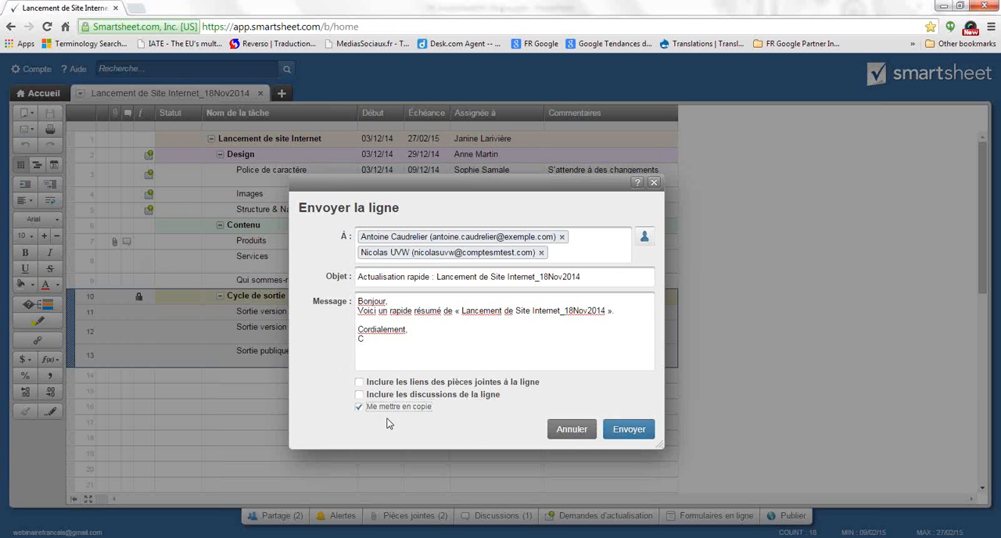
pyautogui.click(628, 436)
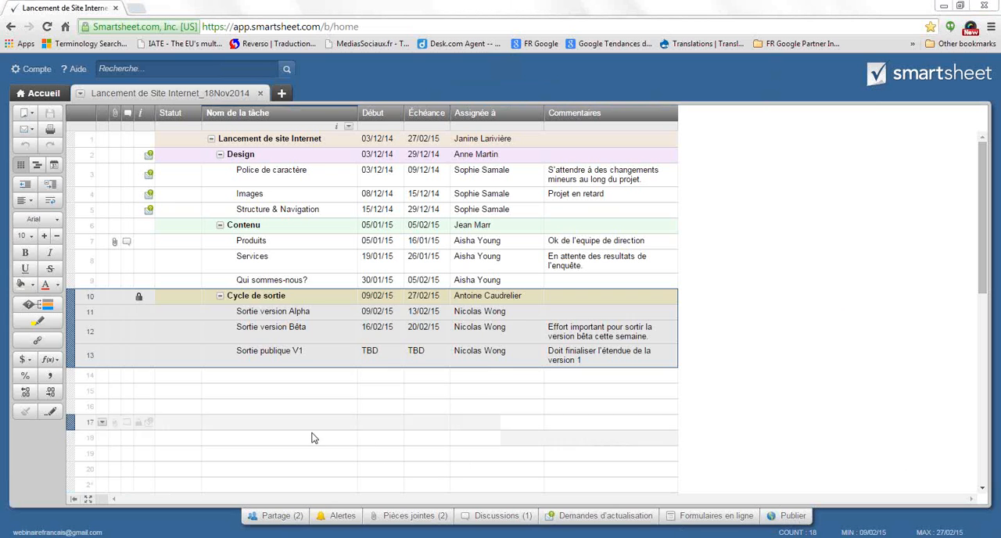
pyautogui.click(391, 407)
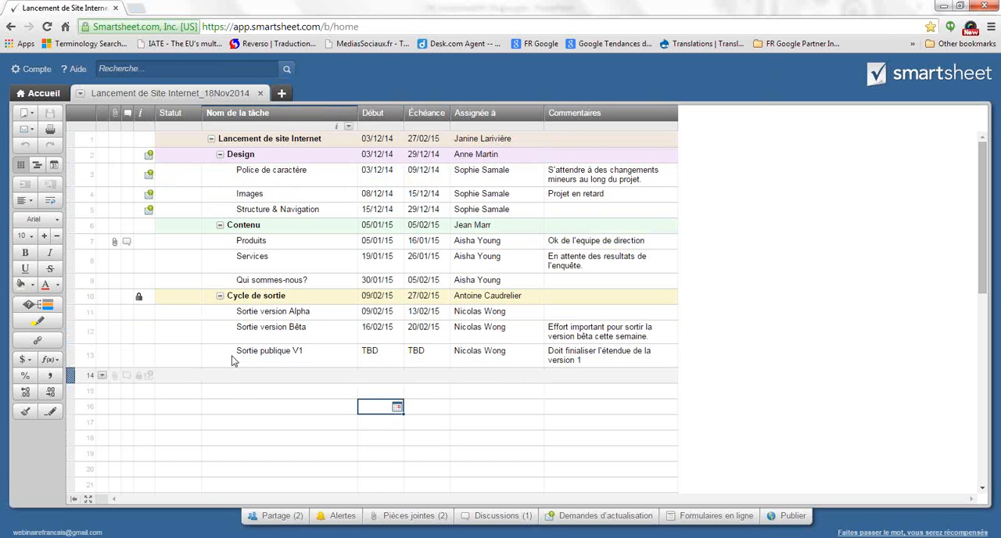
# Check who the sheet is shared with, and examine the update requests attached to row 2, Design
pyautogui.click(279, 516)
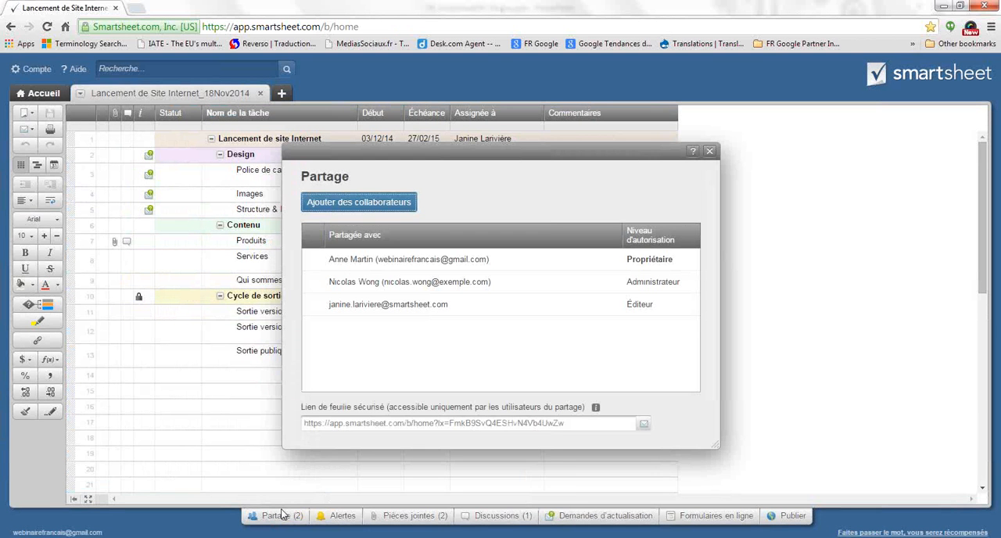
pyautogui.click(710, 152)
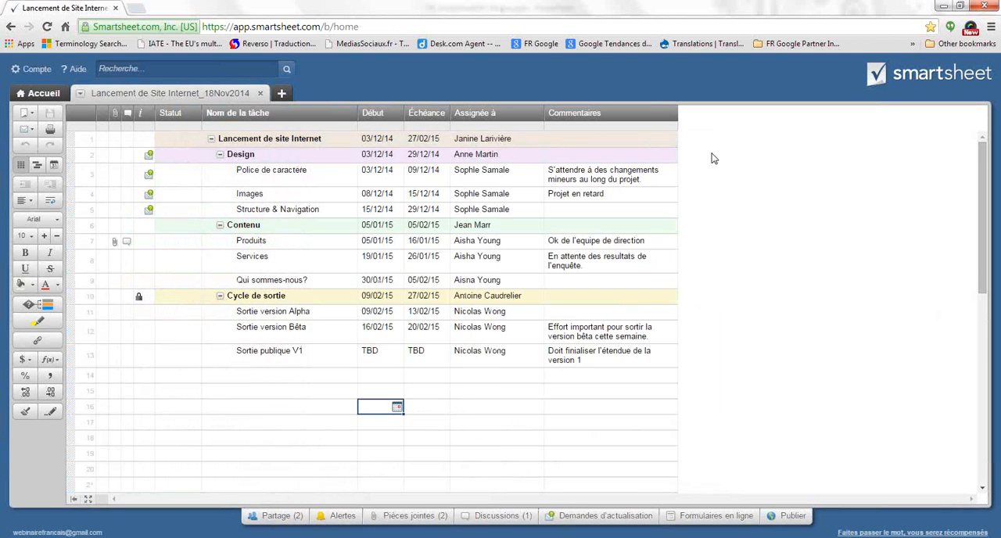
pyautogui.click(188, 144)
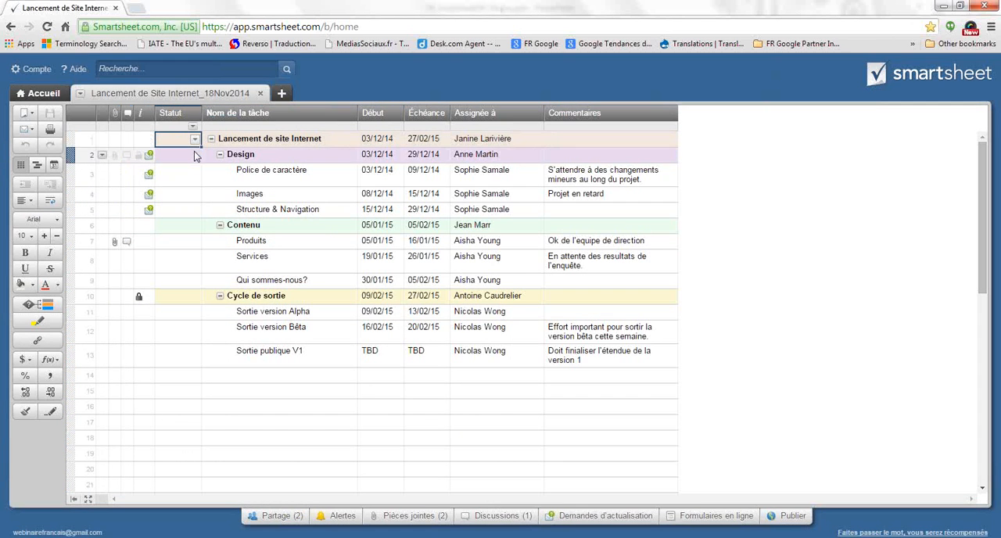
pyautogui.click(149, 155)
pyautogui.click(756, 151)
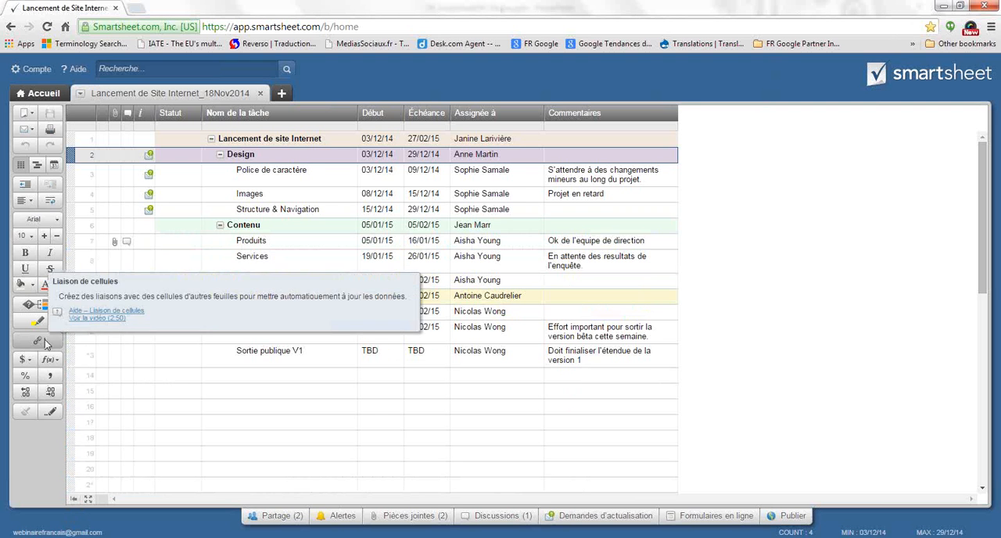
# Collapse the sheet's toolbar and restore it
pyautogui.click(75, 500)
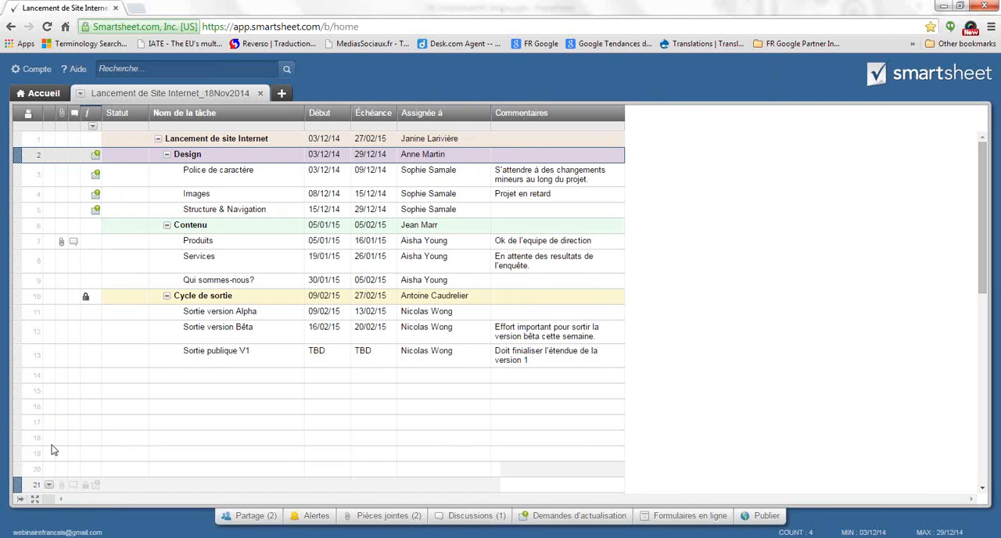
pyautogui.click(22, 501)
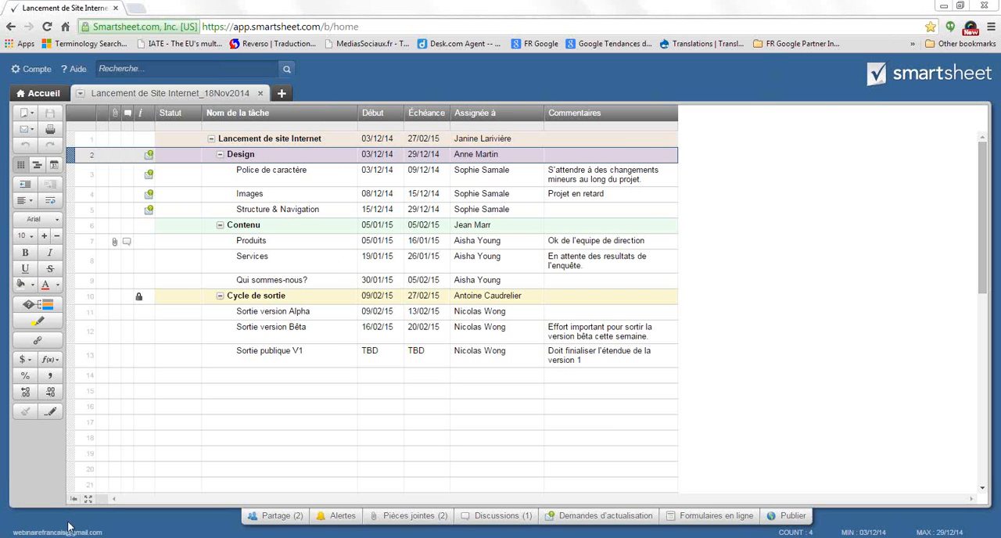
# Examine the options for sending the sheet as an attachment, including format and scheduled delivery, and close the form unsent
pyautogui.click(31, 114)
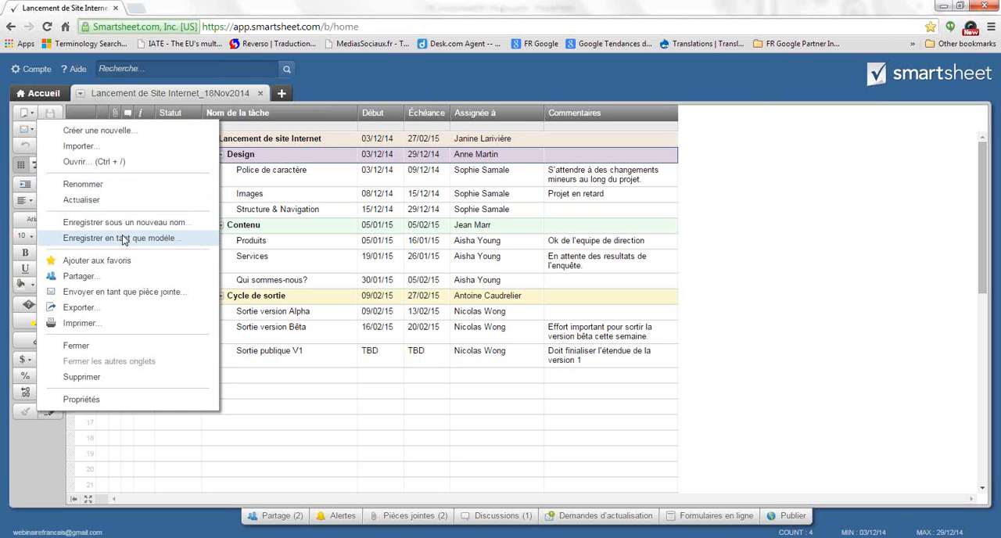
pyautogui.click(131, 292)
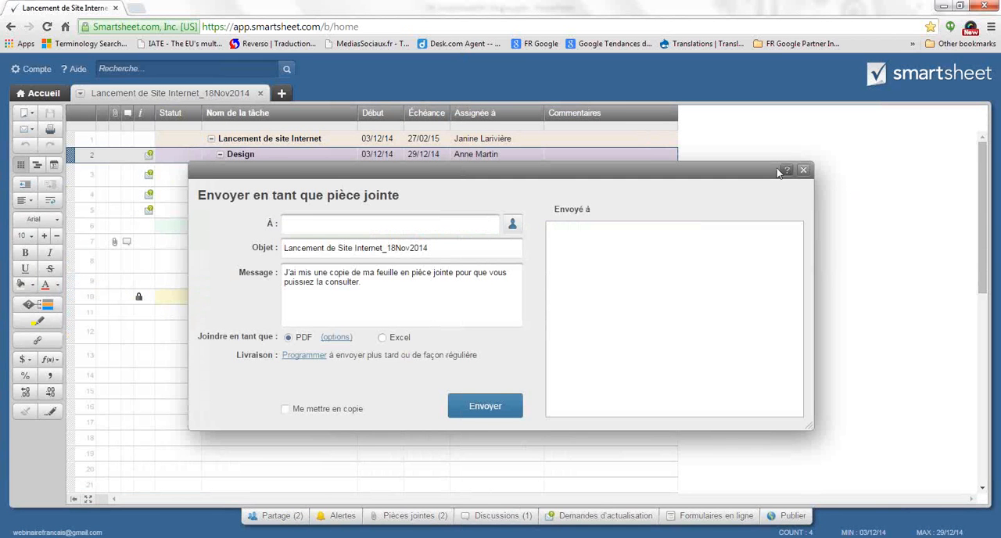
pyautogui.moveTo(754, 171); pyautogui.dragTo(719, 166)
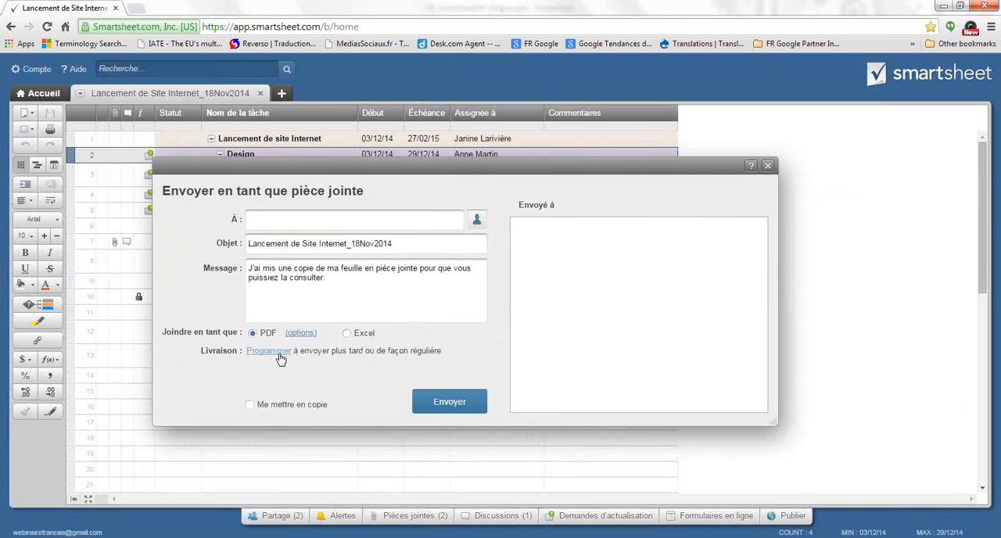
pyautogui.click(768, 167)
pyautogui.click(25, 113)
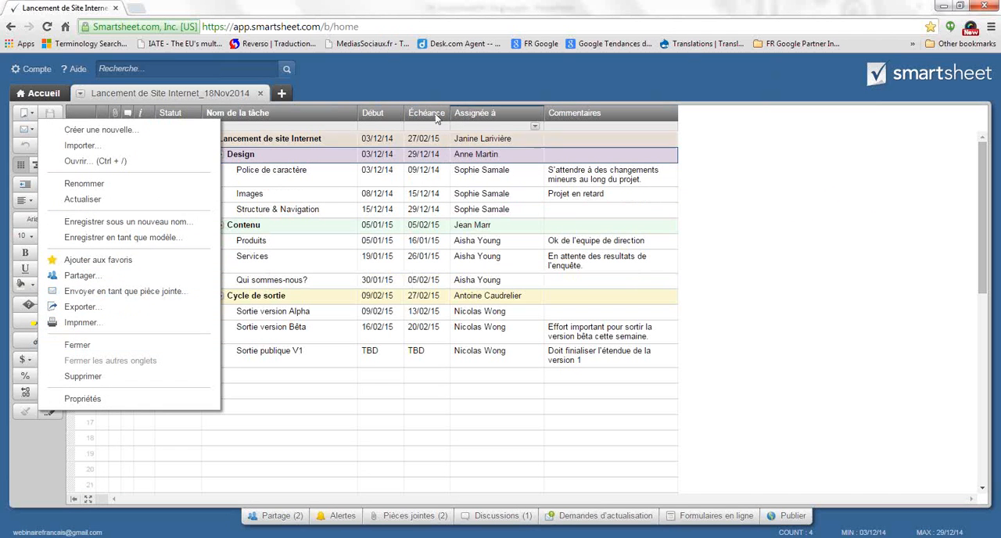
pyautogui.click(343, 83)
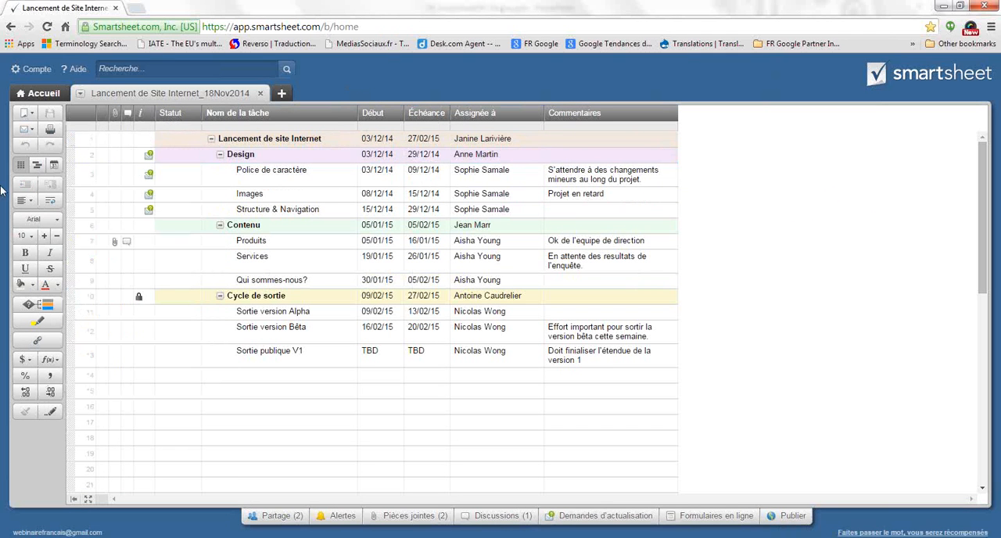
# Examine the form for e-mailing the sheet's shared users and its recipient selection, and close both without sending
pyautogui.click(33, 132)
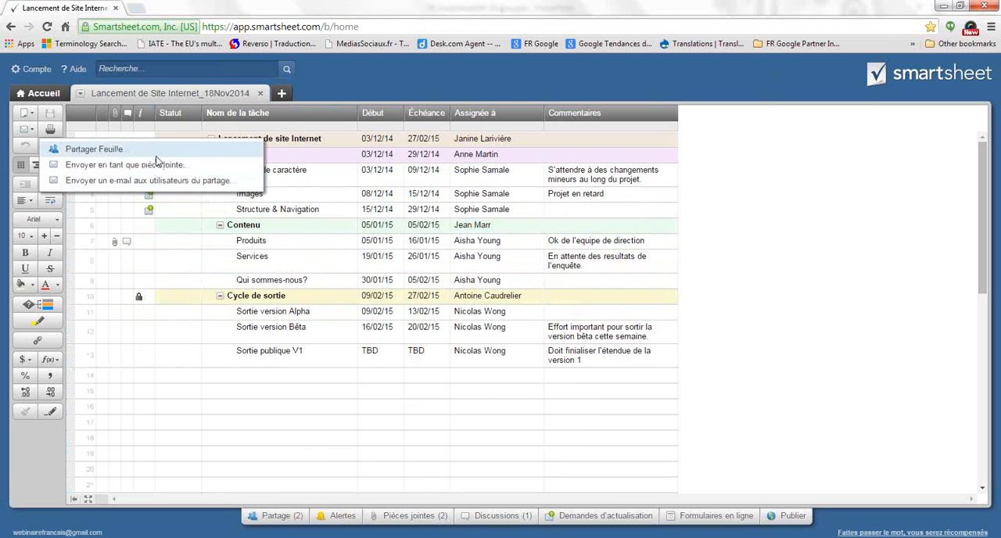
pyautogui.click(142, 180)
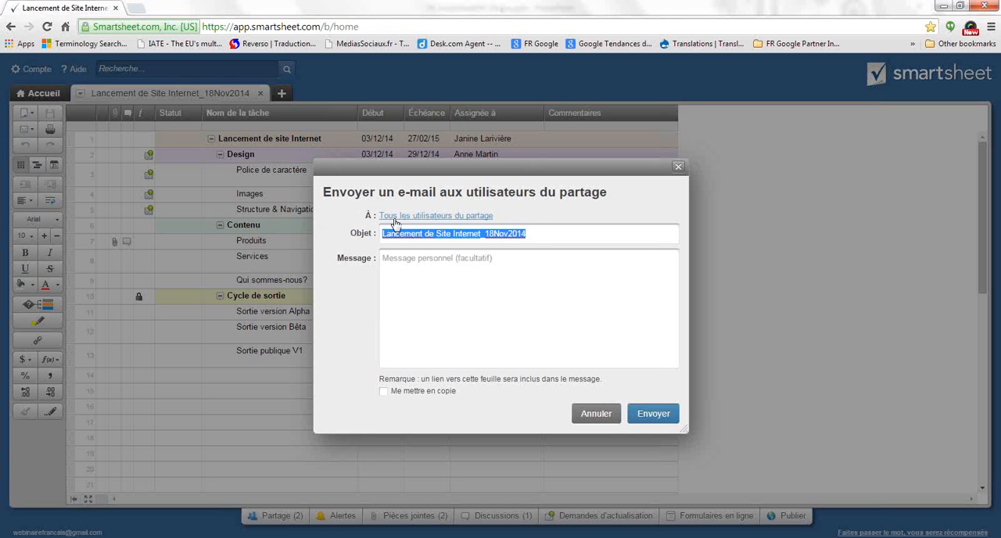
pyautogui.click(473, 218)
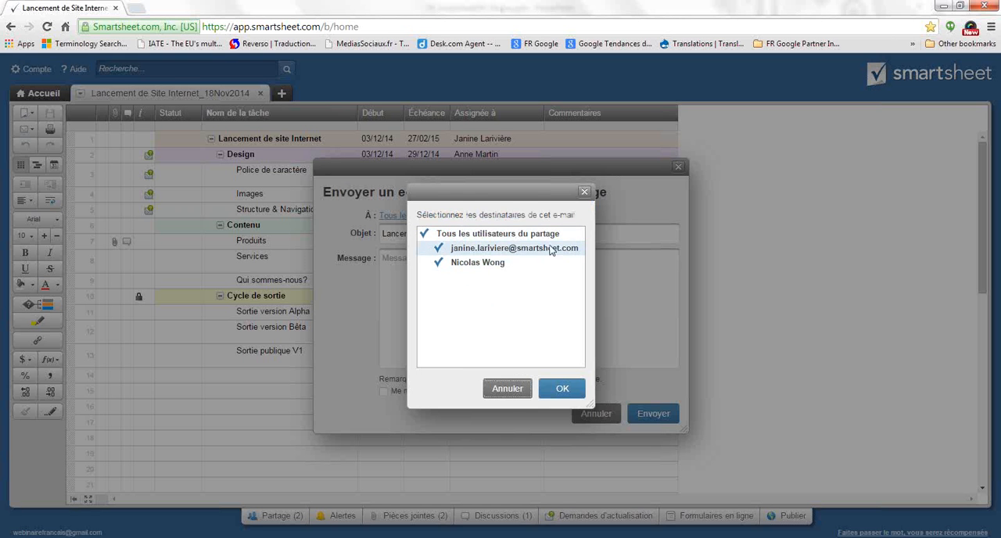
pyautogui.click(585, 192)
pyautogui.click(678, 168)
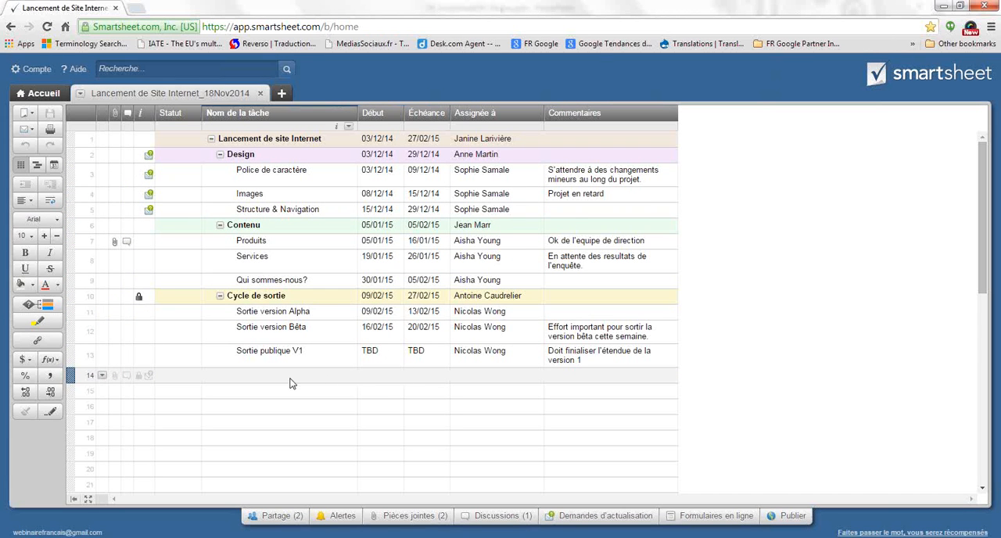
# Turn on highlighting of changes made within the period Heure and look through the other available periods
pyautogui.click(47, 325)
pyautogui.click(417, 268)
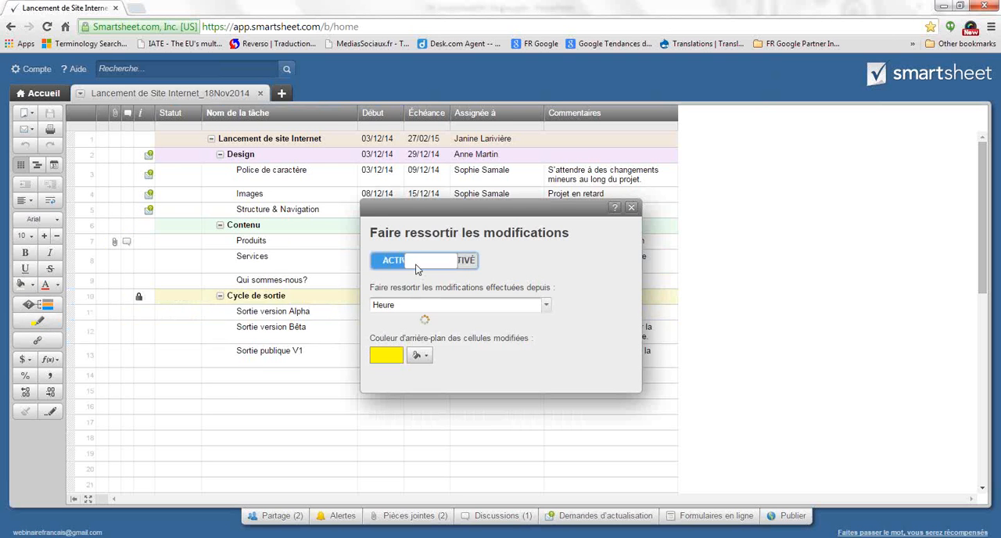
pyautogui.moveTo(555, 210); pyautogui.dragTo(514, 273)
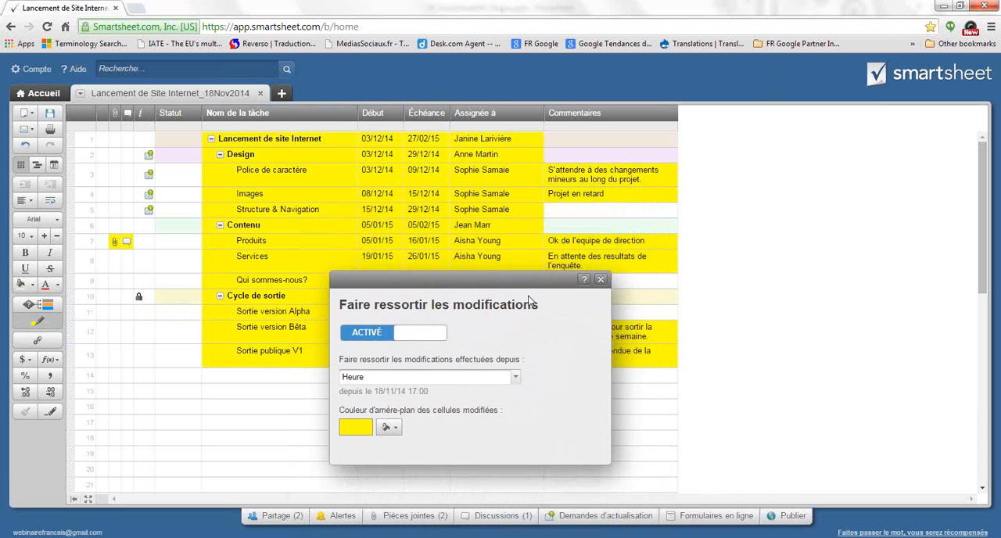
pyautogui.click(515, 378)
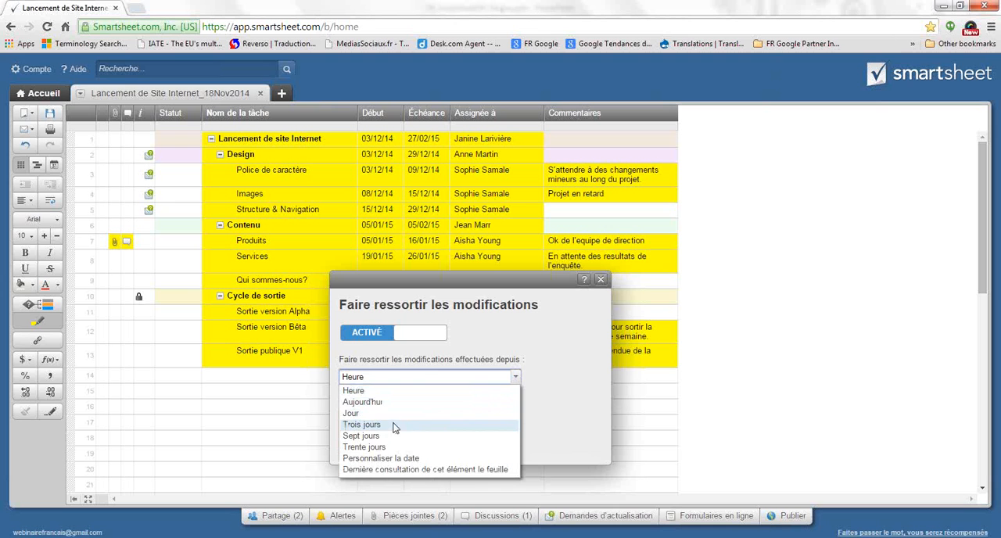
pyautogui.click(563, 384)
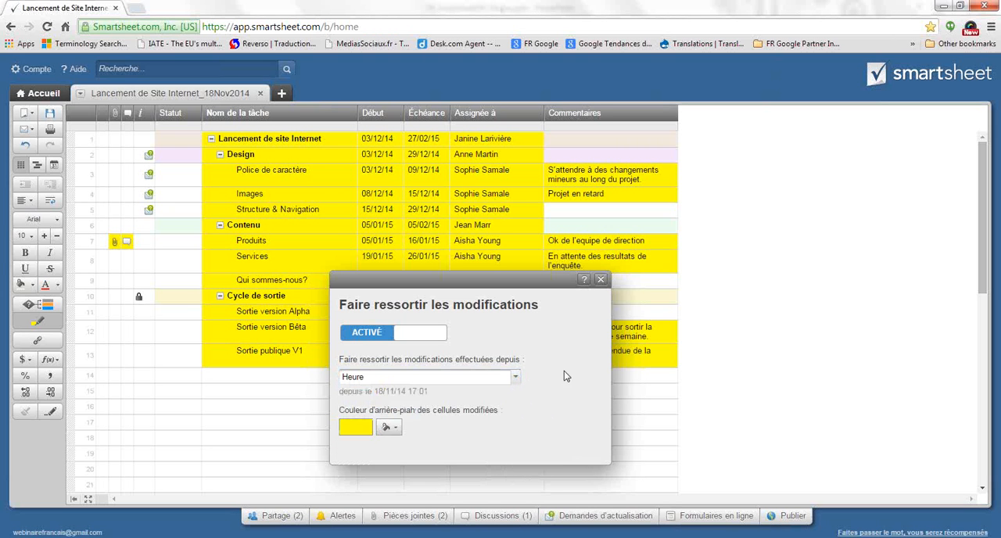
# Change the background colour of the highlighted cells to light blue, and switch it to pale yellow
pyautogui.click(389, 428)
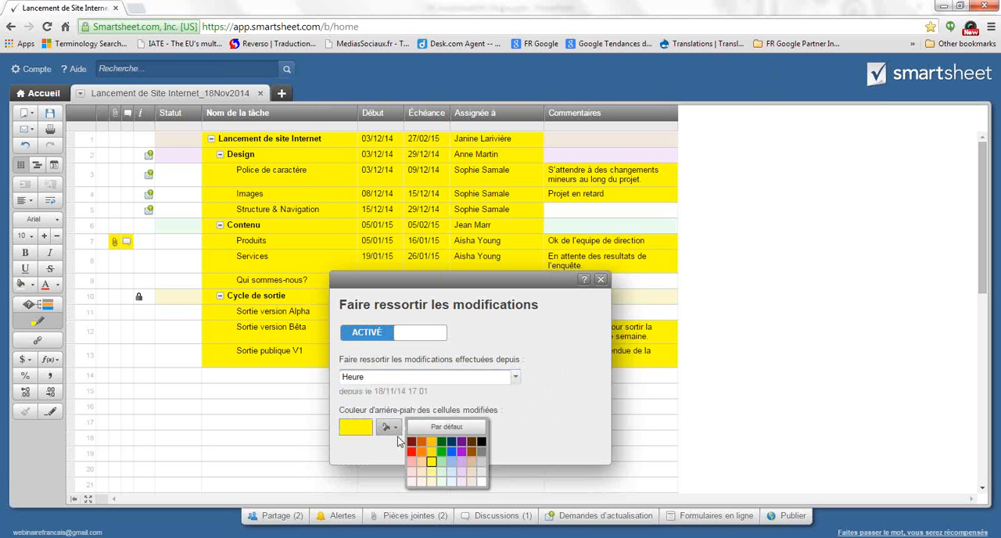
pyautogui.click(452, 462)
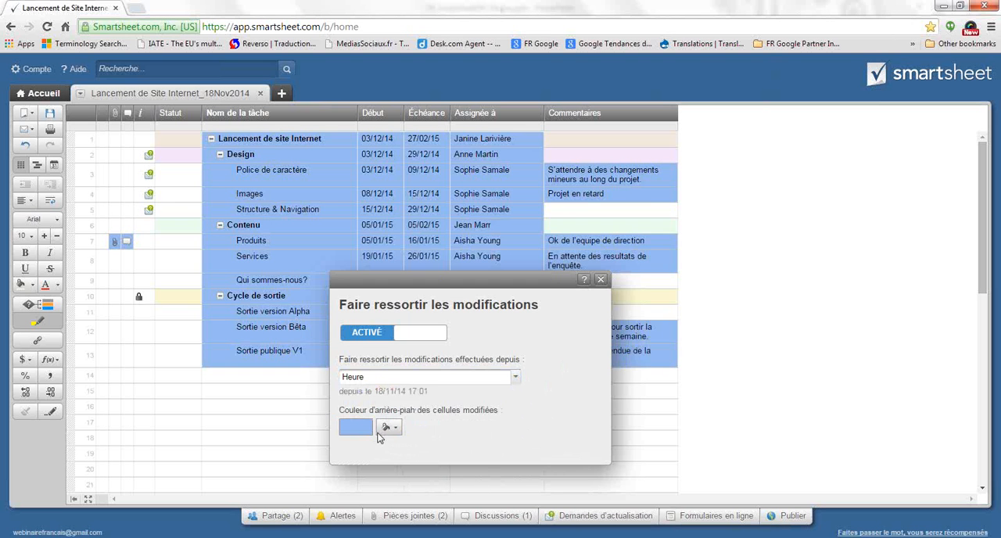
pyautogui.click(386, 427)
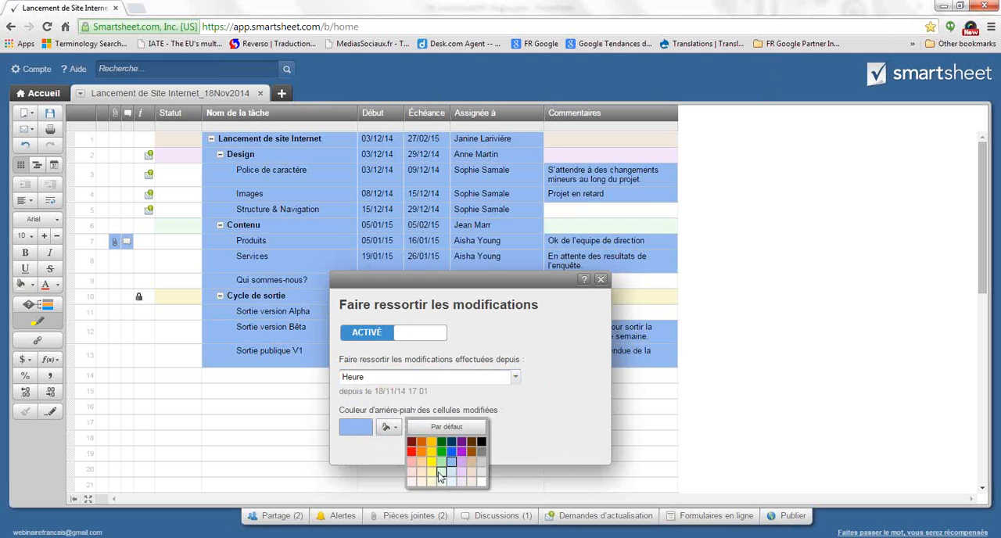
pyautogui.click(435, 471)
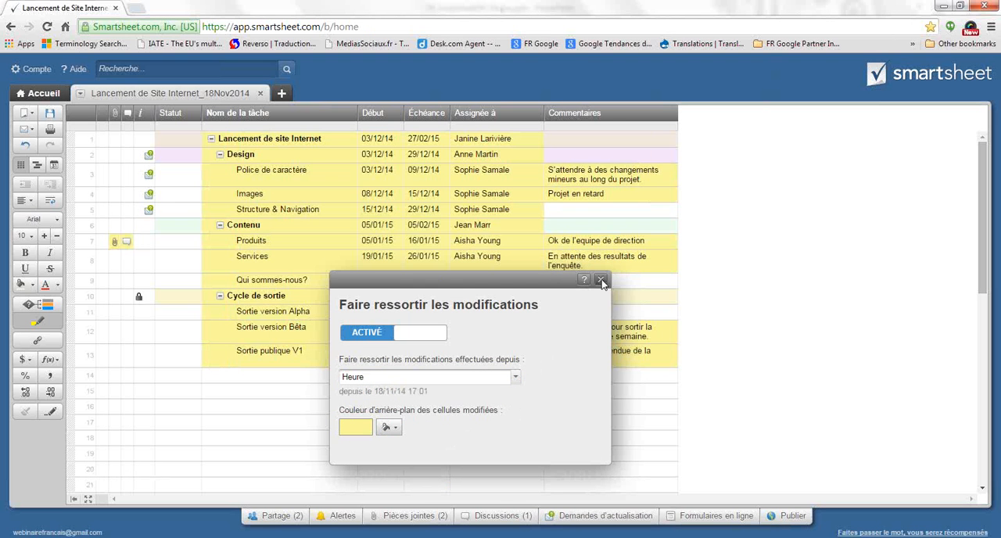
# Turn off the highlighting of changes, reopen its settings to check them and close them
pyautogui.click(376, 336)
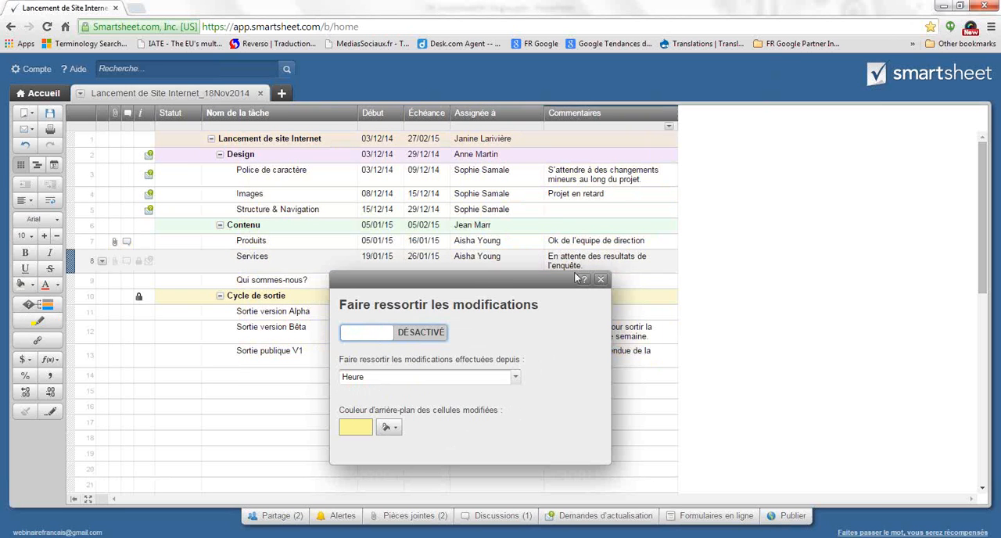
pyautogui.click(600, 280)
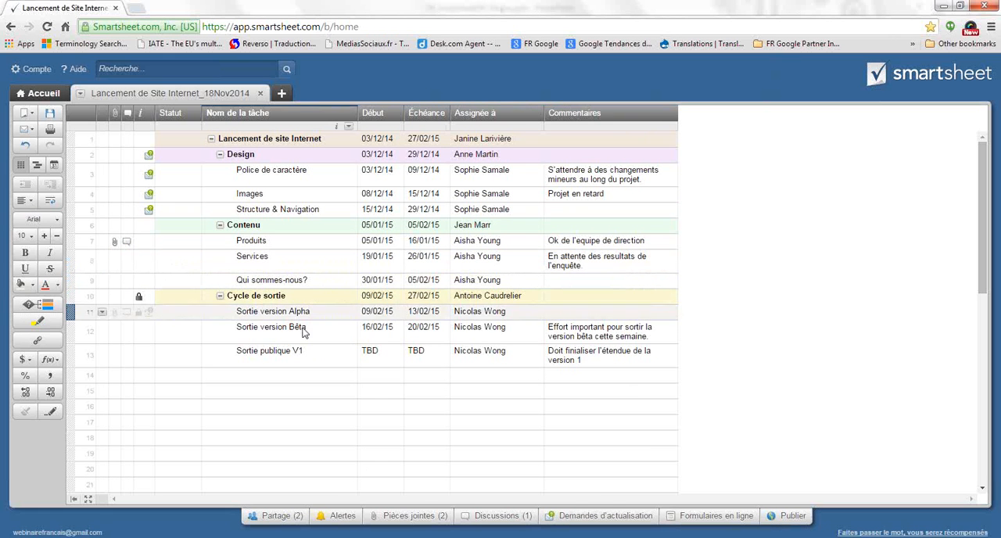
pyautogui.click(41, 323)
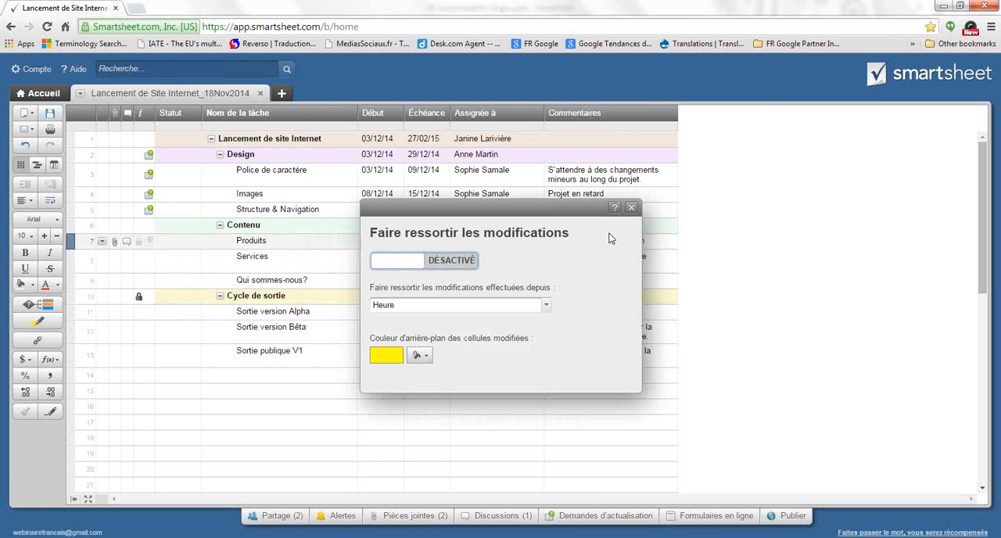
pyautogui.click(630, 210)
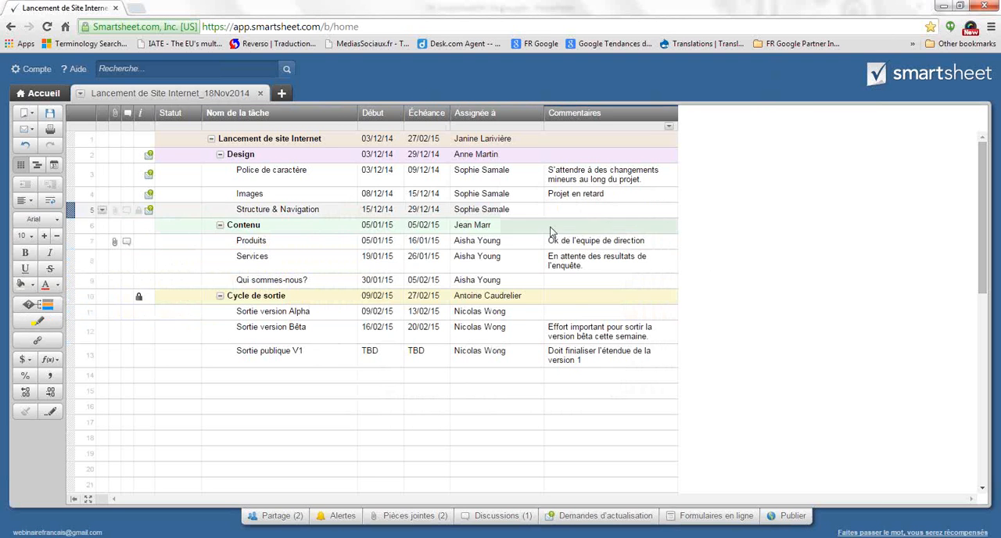
# View the change history of the task name cell in the Services row and close it
pyautogui.rightClick(284, 263)
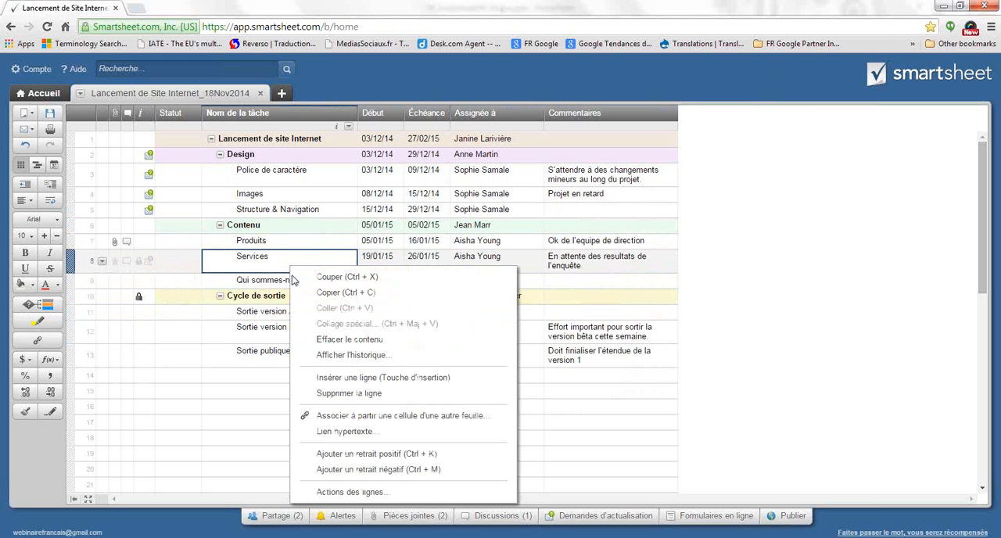
pyautogui.click(349, 356)
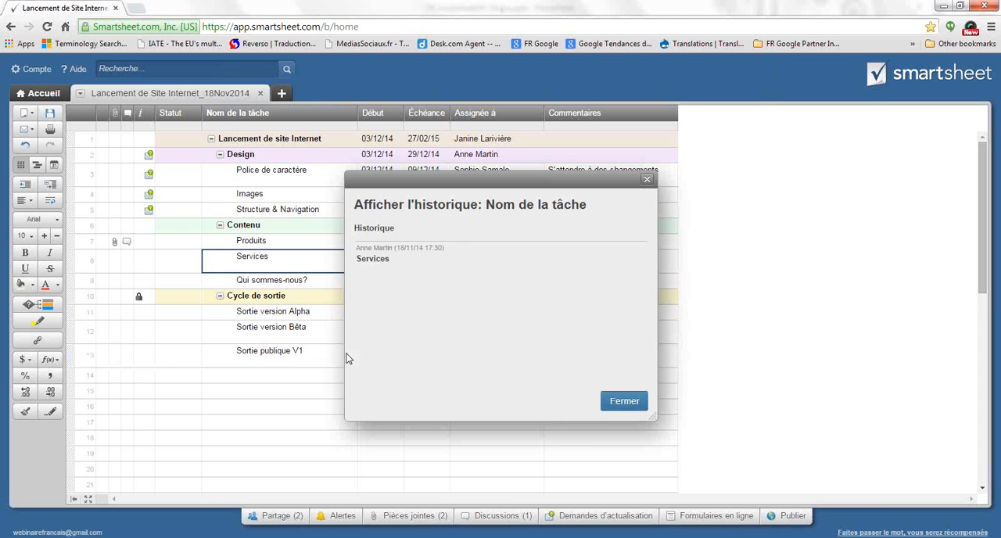
pyautogui.moveTo(622, 182); pyautogui.dragTo(642, 182)
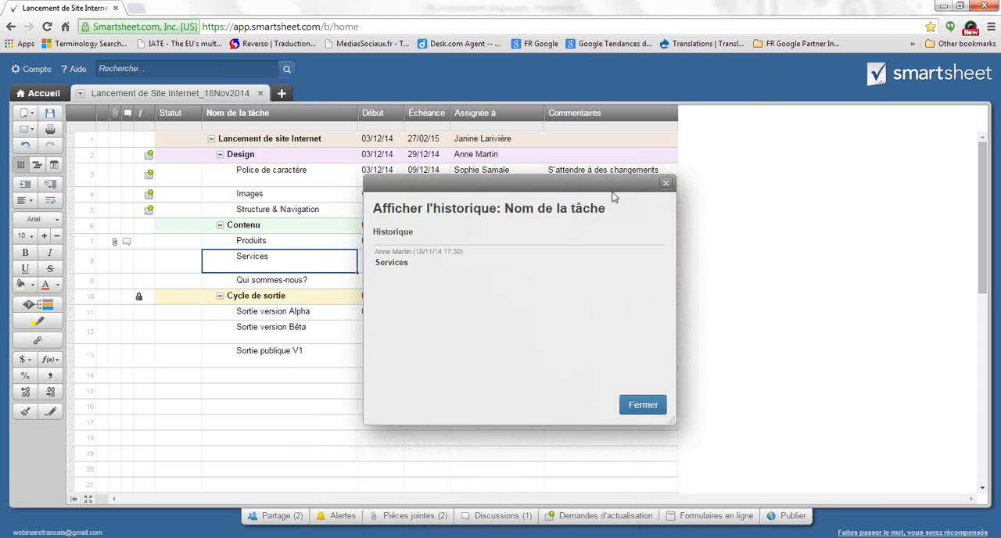
pyautogui.click(665, 183)
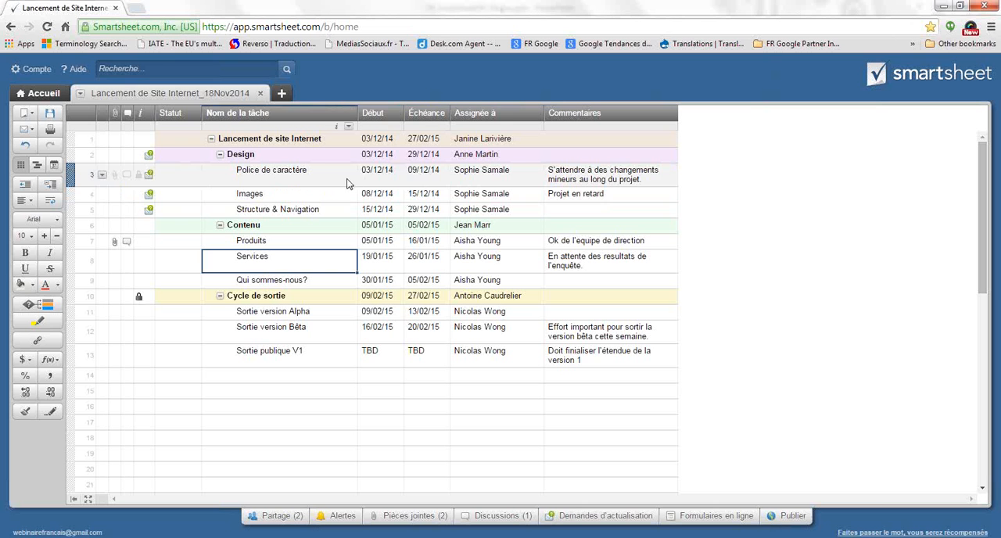
# View the change history of the Échéance cell for the Produits task and close it
pyautogui.click(421, 243)
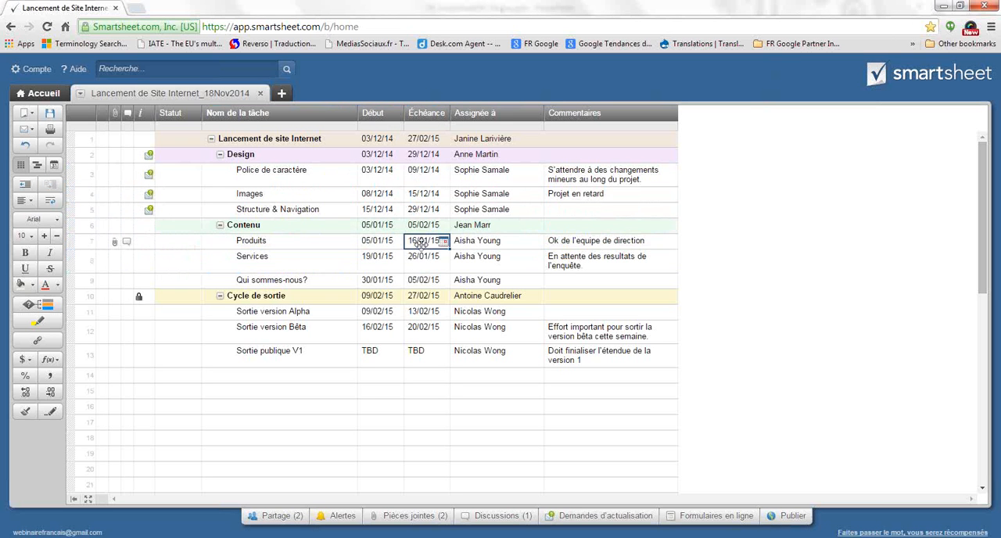
pyautogui.rightClick(422, 243)
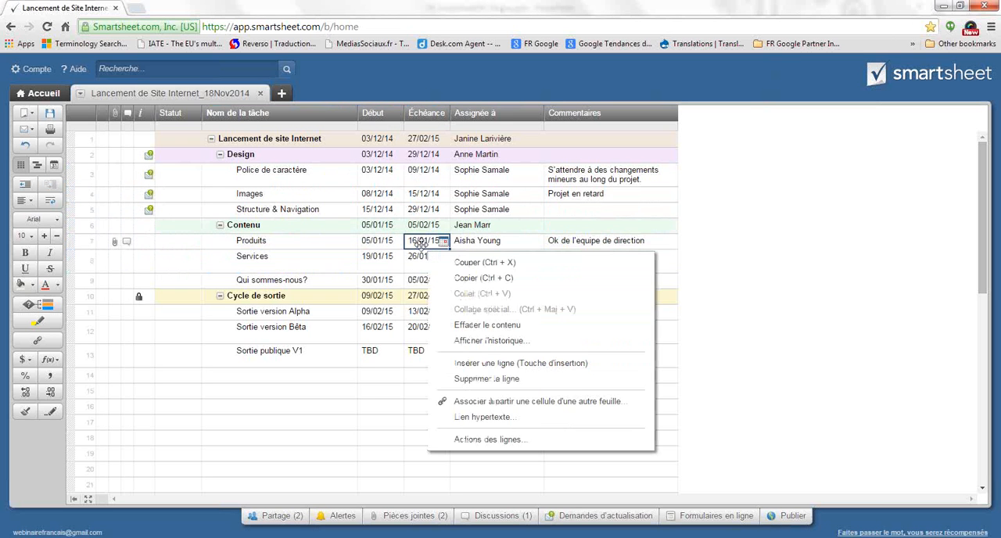
pyautogui.click(472, 344)
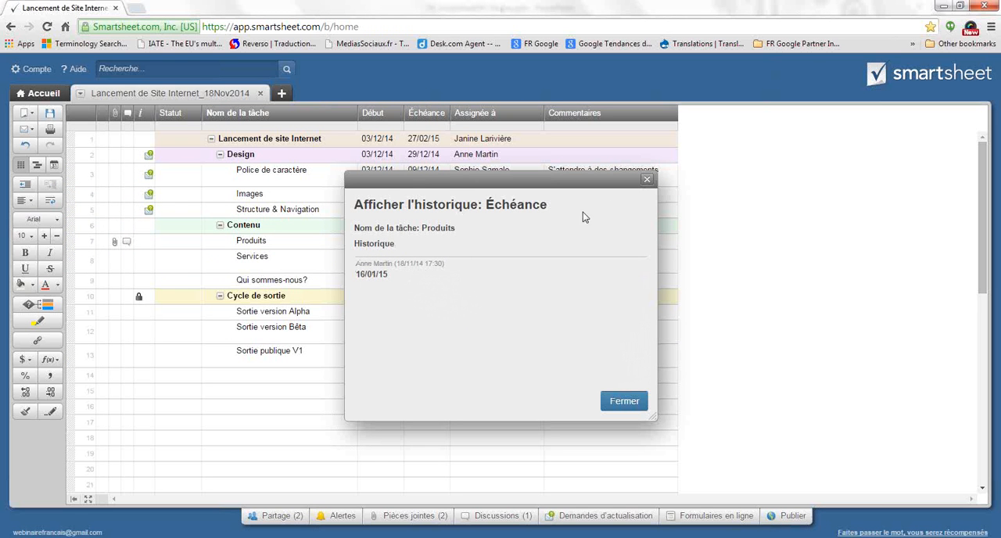
pyautogui.click(646, 180)
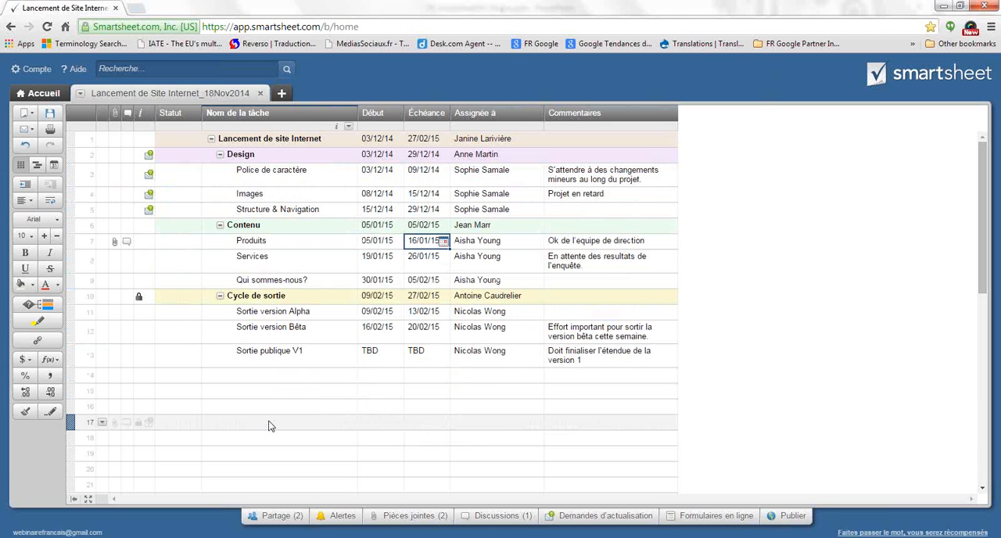
# Look at the sheet's conditional formatting rules and close them without adding one
pyautogui.click(49, 308)
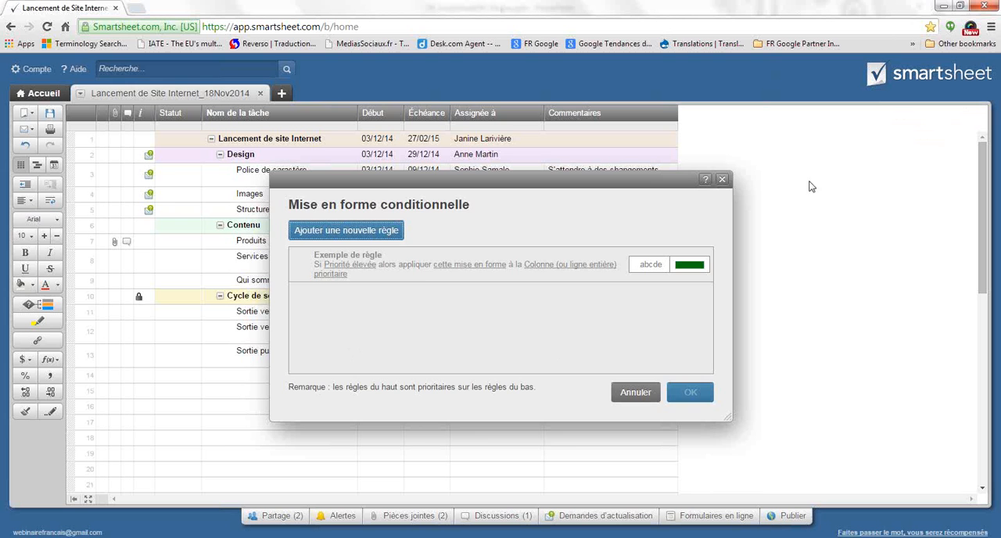
pyautogui.click(722, 179)
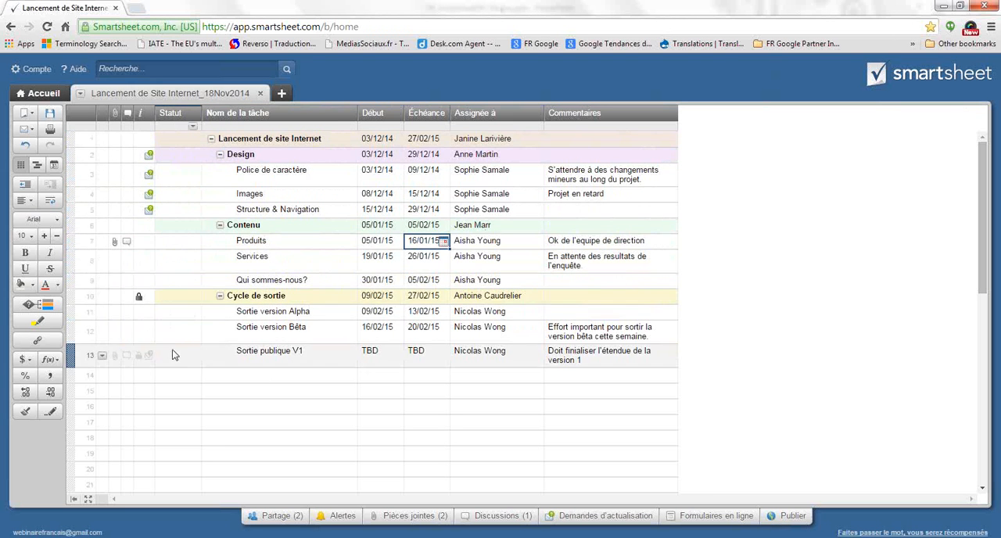
# Set the Statut of Police de caractère to Vert, Images to Jaune, and Structure & Navigation to Vert
pyautogui.click(195, 174)
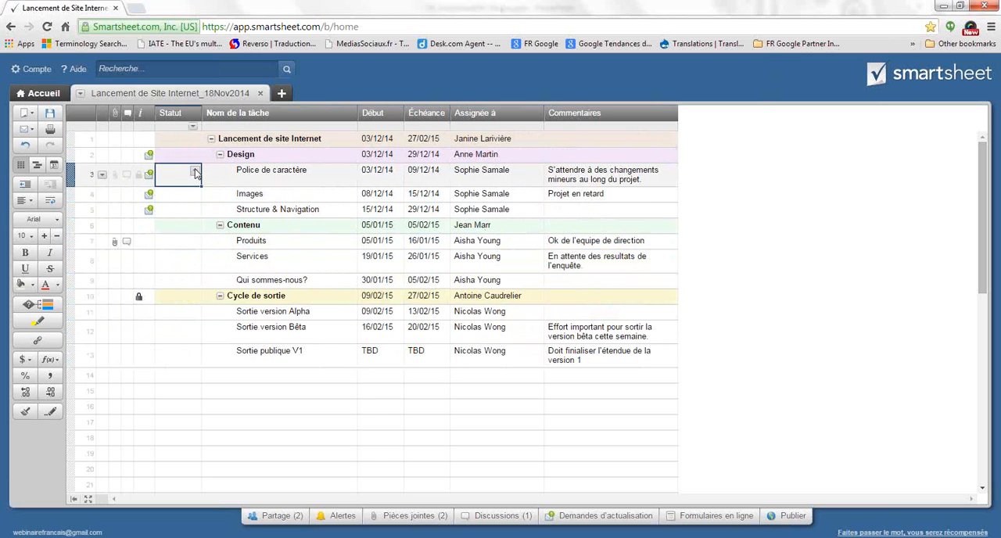
pyautogui.click(195, 174)
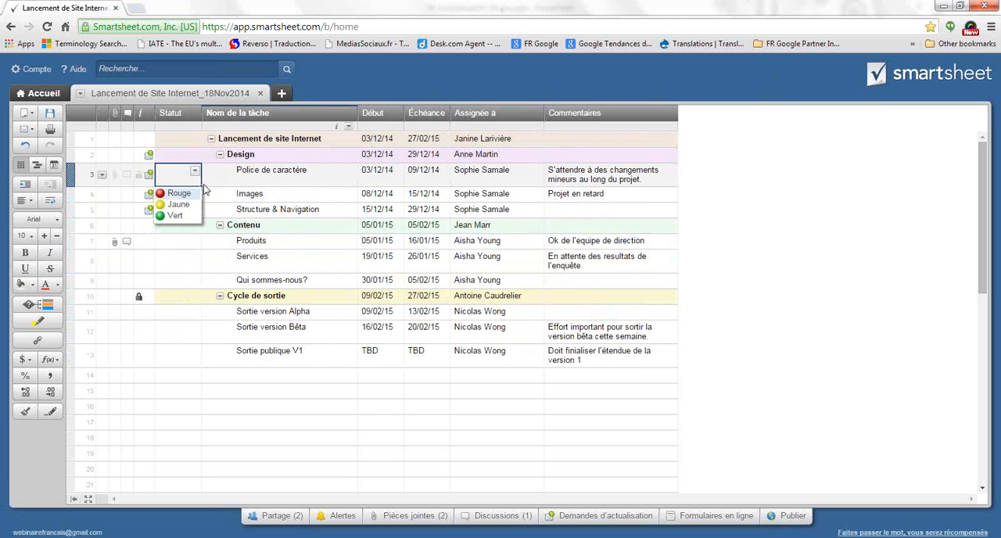
pyautogui.click(174, 215)
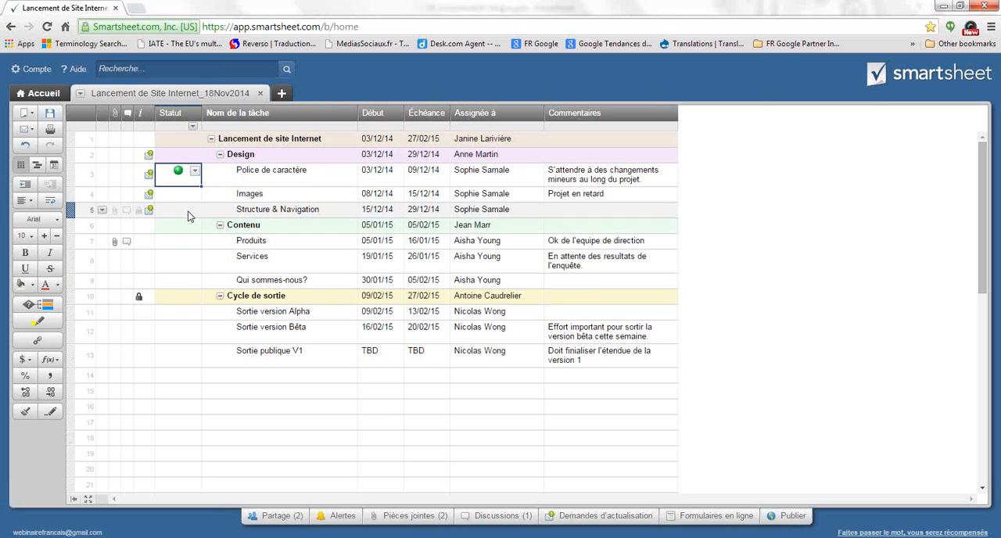
pyautogui.click(194, 195)
pyautogui.click(194, 195)
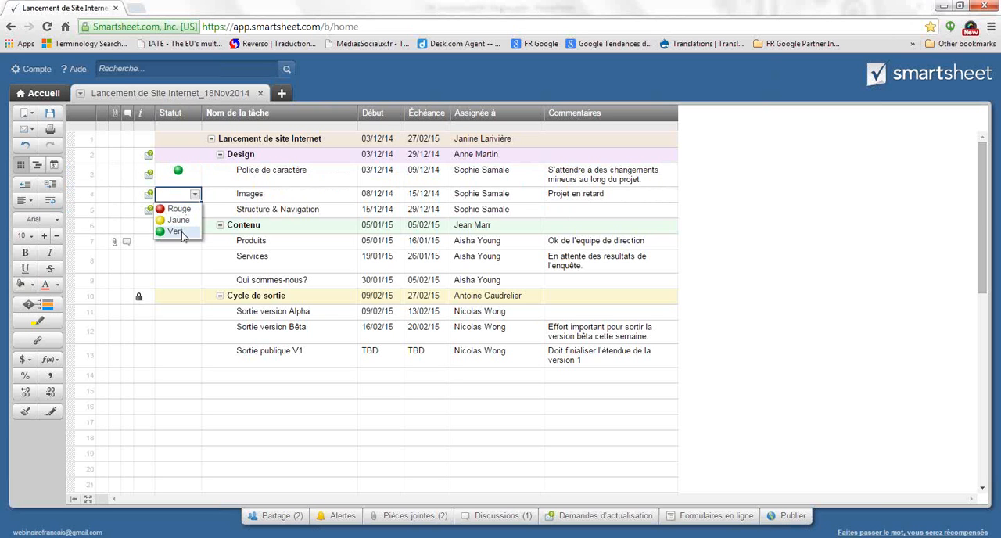
pyautogui.click(175, 231)
pyautogui.click(197, 213)
pyautogui.click(194, 195)
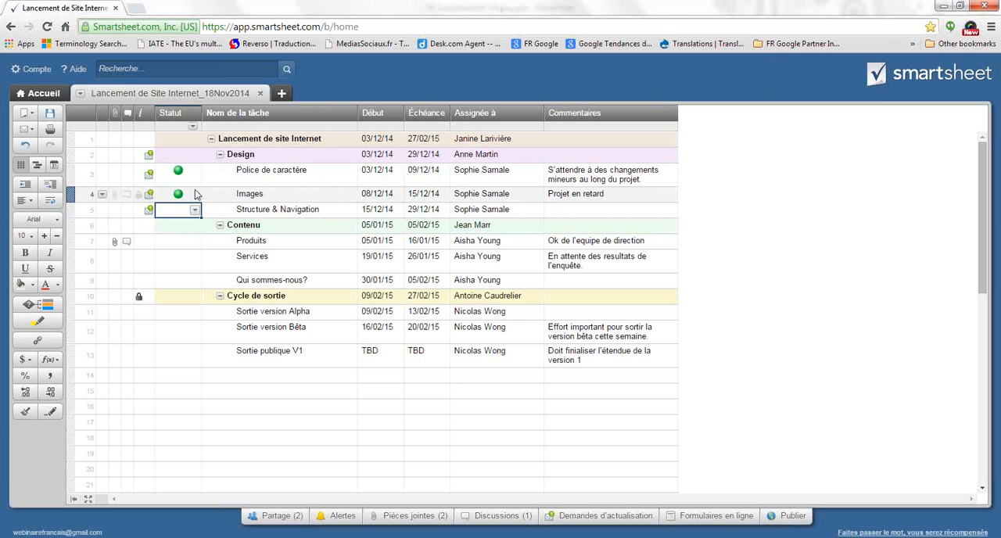
pyautogui.click(194, 195)
pyautogui.click(192, 218)
pyautogui.click(197, 212)
pyautogui.click(196, 212)
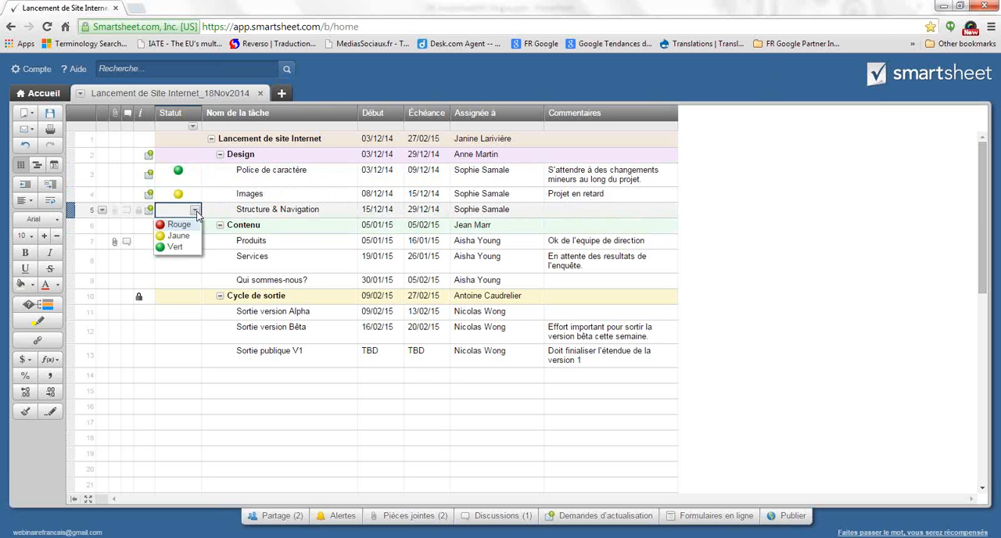
pyautogui.click(186, 248)
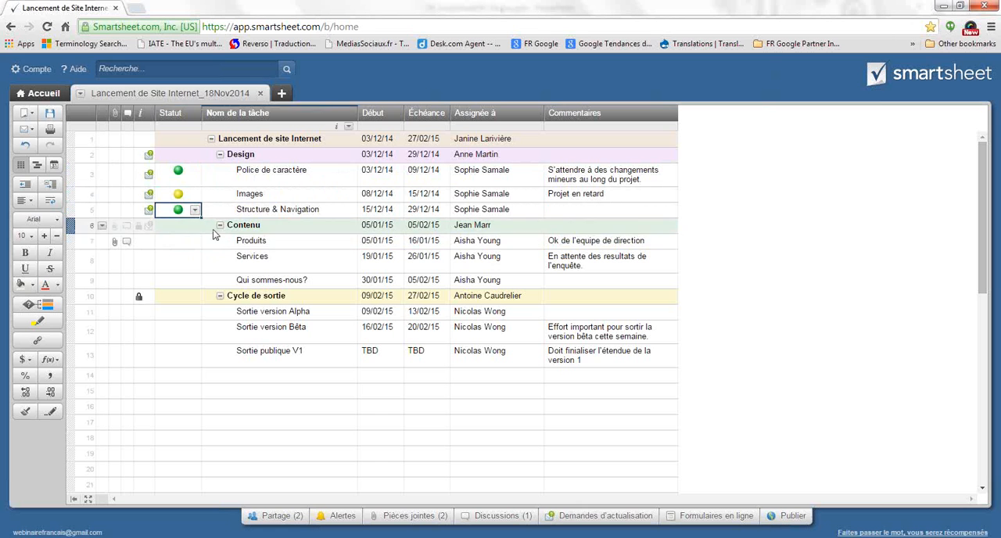
# Set the Statut of Produits and Services to Jaune and of Qui sommes-nous? to Rouge
pyautogui.click(188, 244)
pyautogui.click(195, 242)
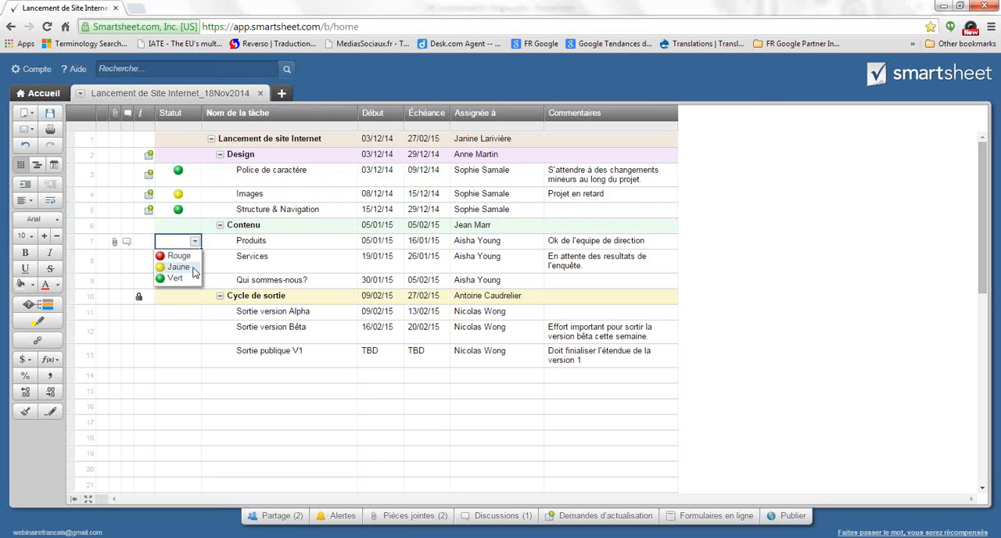
pyautogui.click(180, 267)
pyautogui.click(188, 259)
pyautogui.click(195, 257)
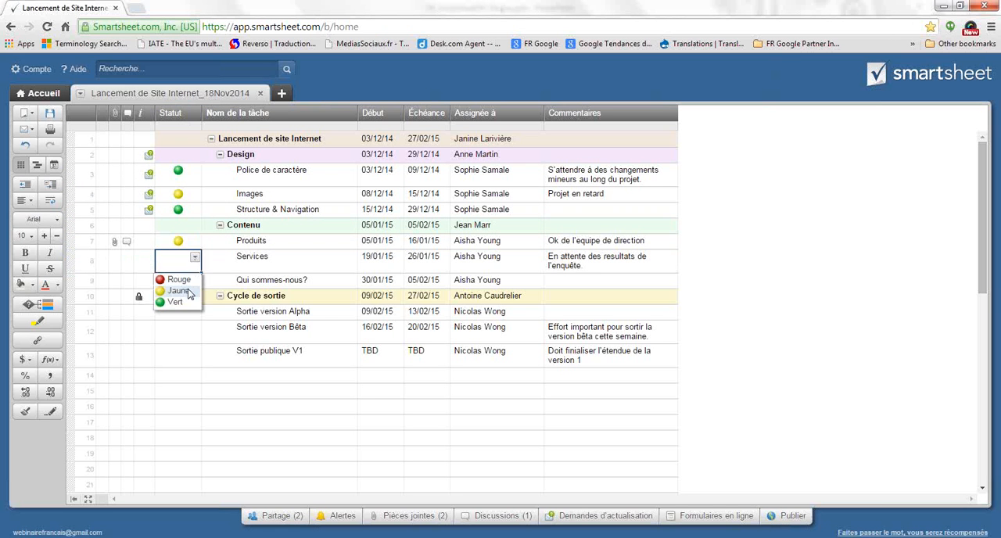
pyautogui.click(178, 290)
pyautogui.click(188, 280)
pyautogui.click(195, 281)
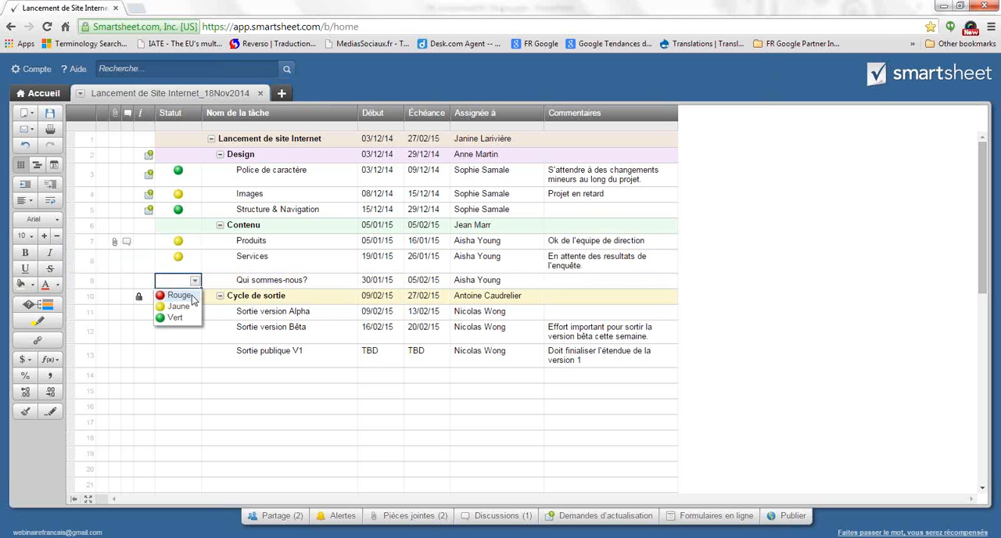
pyautogui.click(176, 295)
# Set the Statut of Sortie version Alpha to Jaune, and of Sortie version Bêta and Sortie publique V1 to Rouge
pyautogui.click(179, 312)
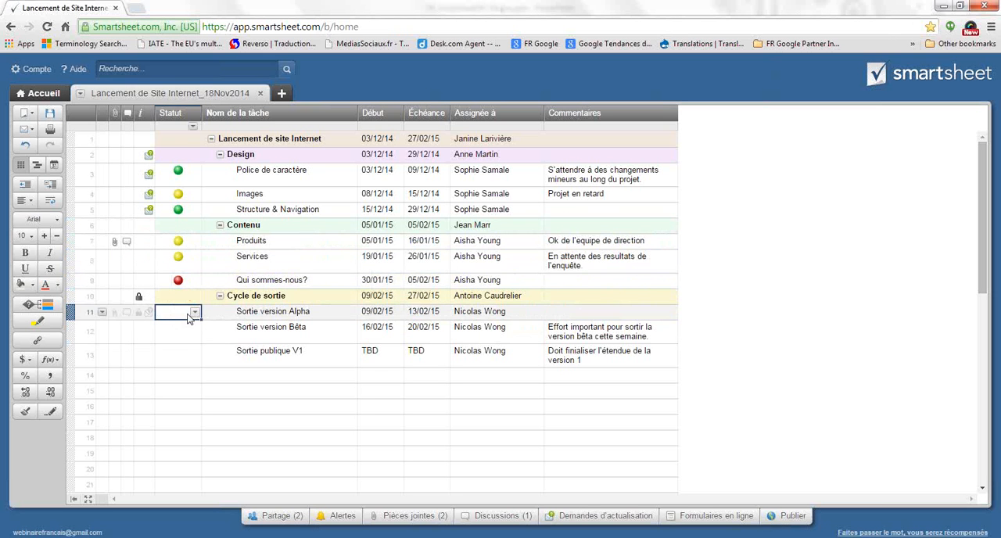
pyautogui.click(195, 312)
pyautogui.click(180, 338)
pyautogui.click(188, 335)
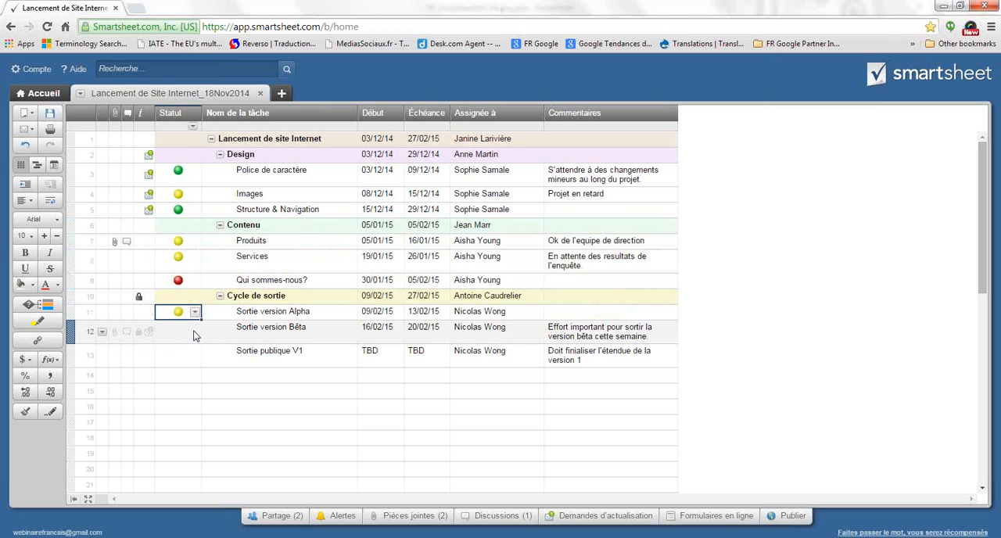
pyautogui.click(195, 328)
pyautogui.click(185, 350)
pyautogui.click(198, 360)
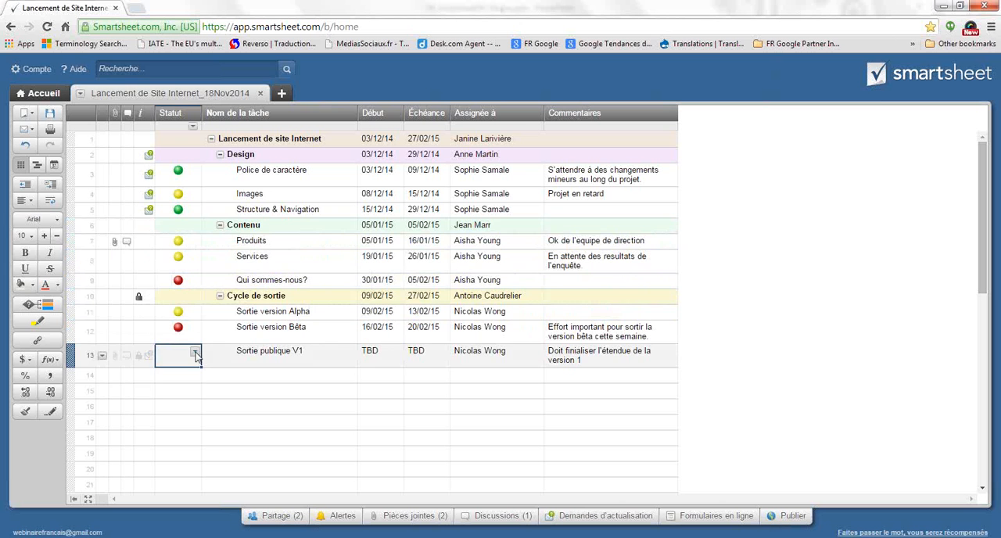
pyautogui.click(195, 352)
pyautogui.click(180, 373)
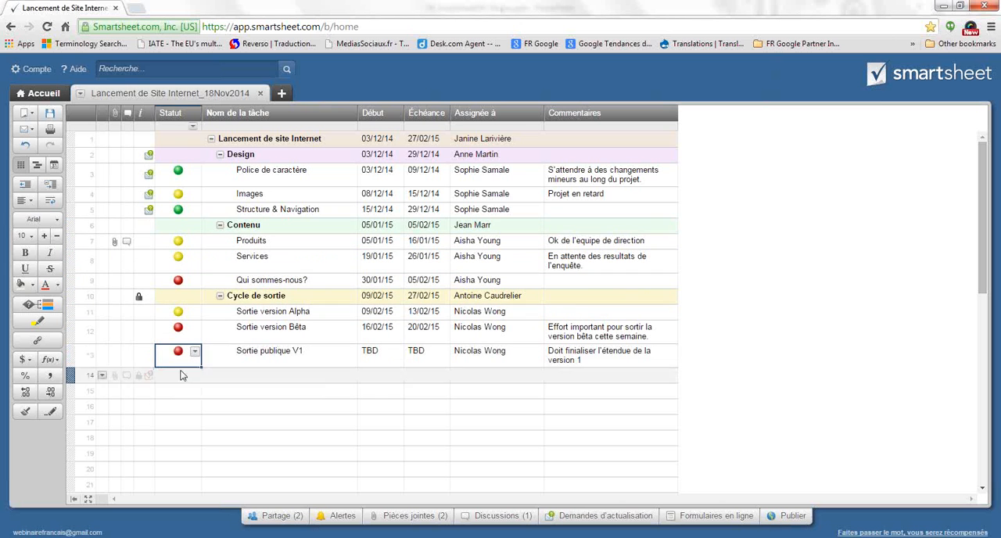
# Set the Statut of the parent rows Design to Vert, Contenu to Jaune, and Cycle de sortie to Rouge
pyautogui.click(195, 156)
pyautogui.click(196, 156)
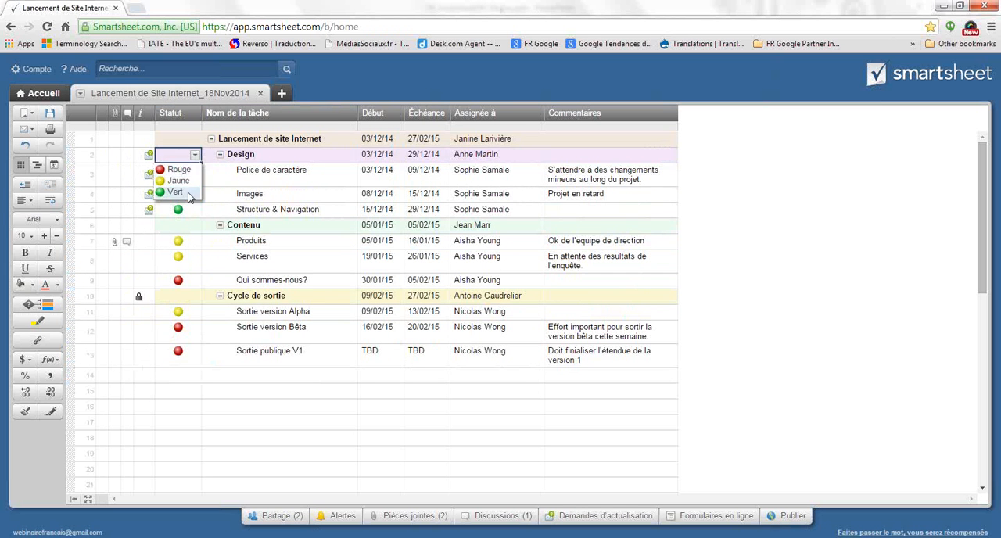
pyautogui.click(180, 193)
pyautogui.click(195, 226)
pyautogui.click(194, 225)
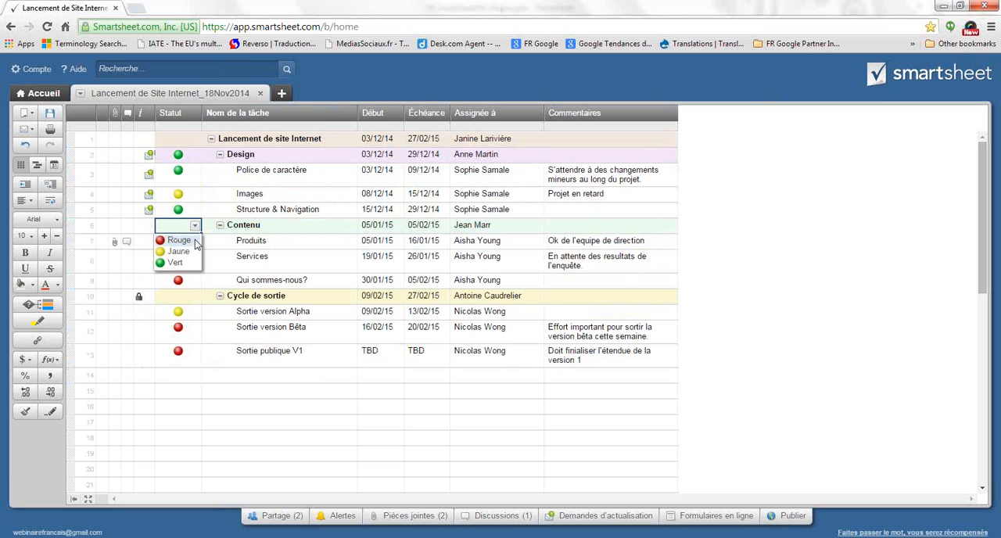
pyautogui.click(179, 250)
pyautogui.click(195, 297)
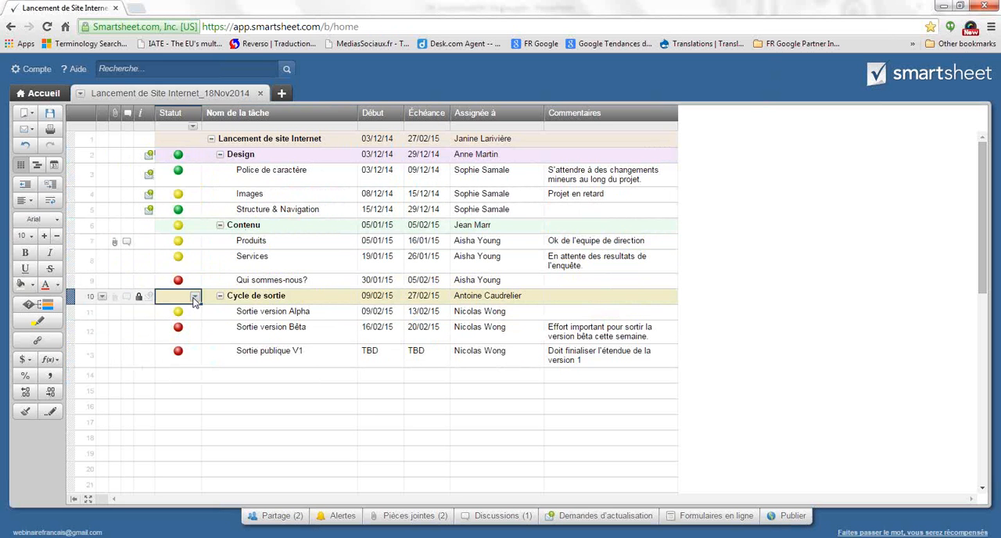
pyautogui.click(195, 295)
pyautogui.click(188, 312)
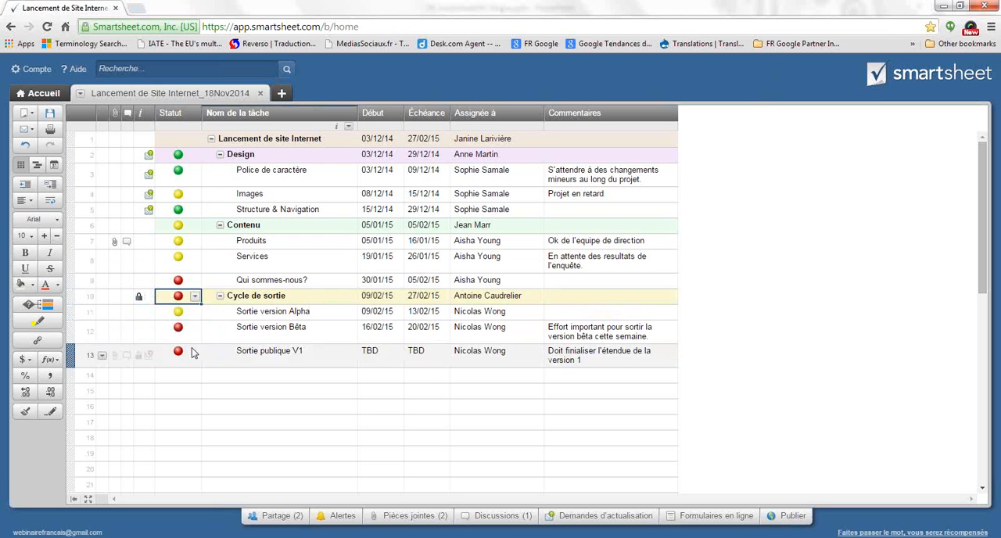
pyautogui.click(225, 375)
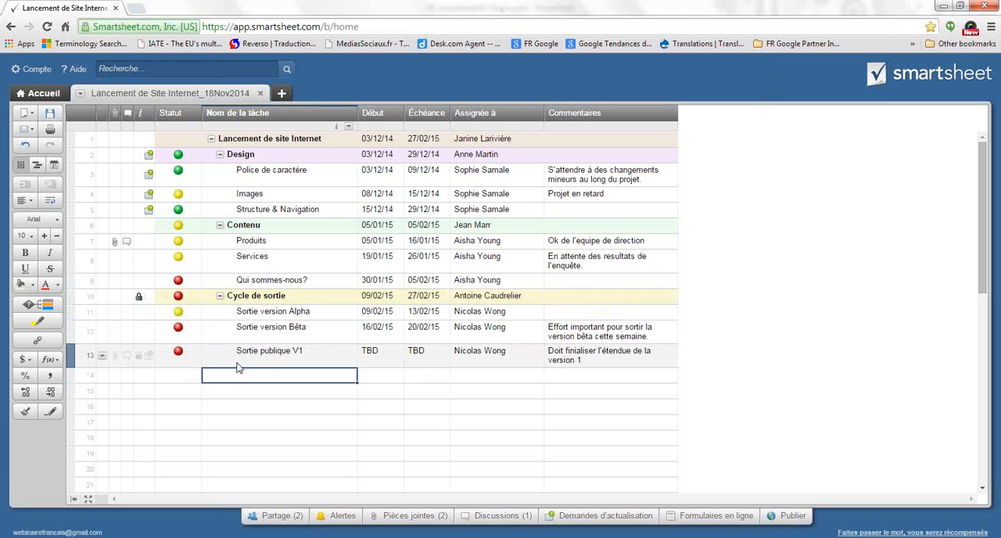
# Change the Statut of the Images task to Rouge
pyautogui.click(185, 194)
pyautogui.click(195, 194)
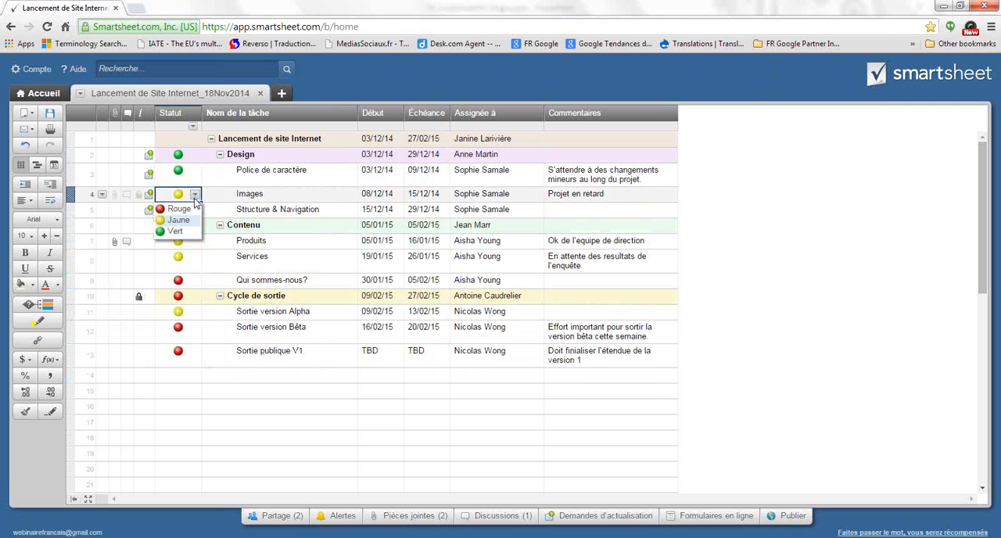
pyautogui.click(178, 209)
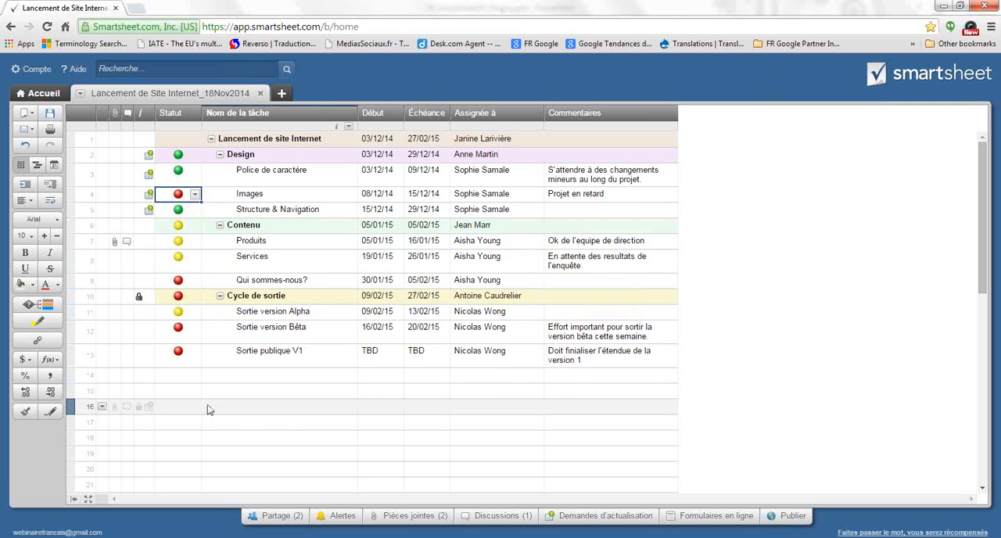
# Add a conditional formatting rule whose condition is that the Statut column is Rouge
pyautogui.click(47, 305)
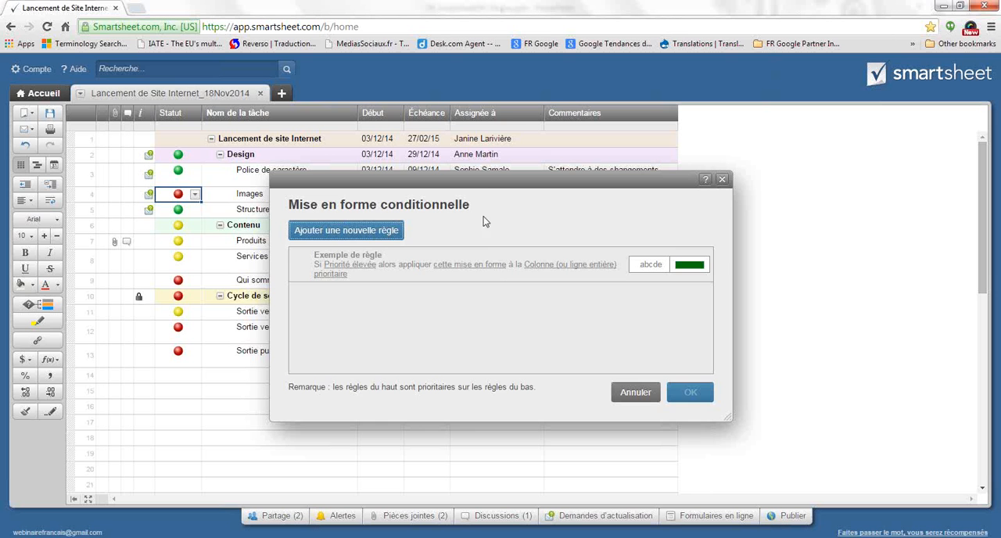
pyautogui.click(348, 235)
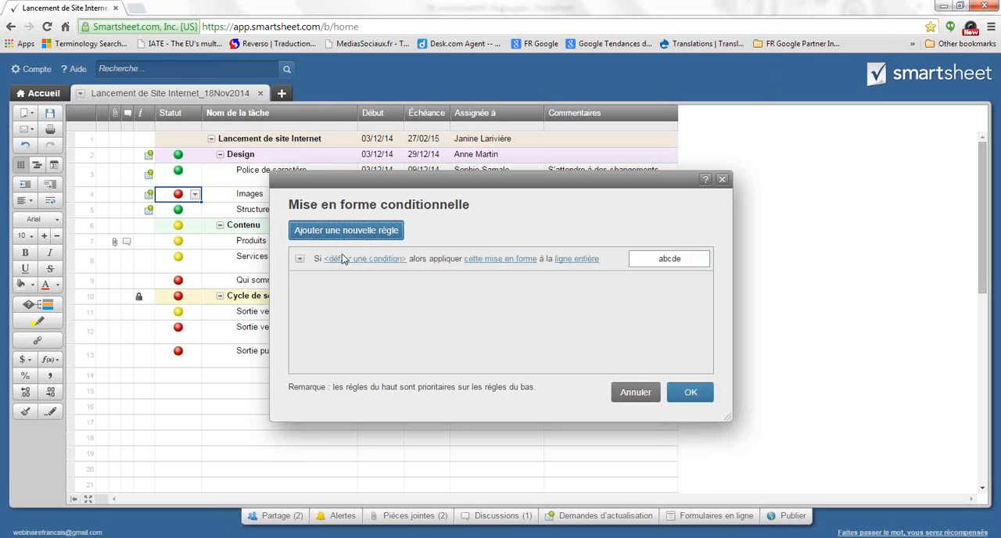
pyautogui.click(342, 264)
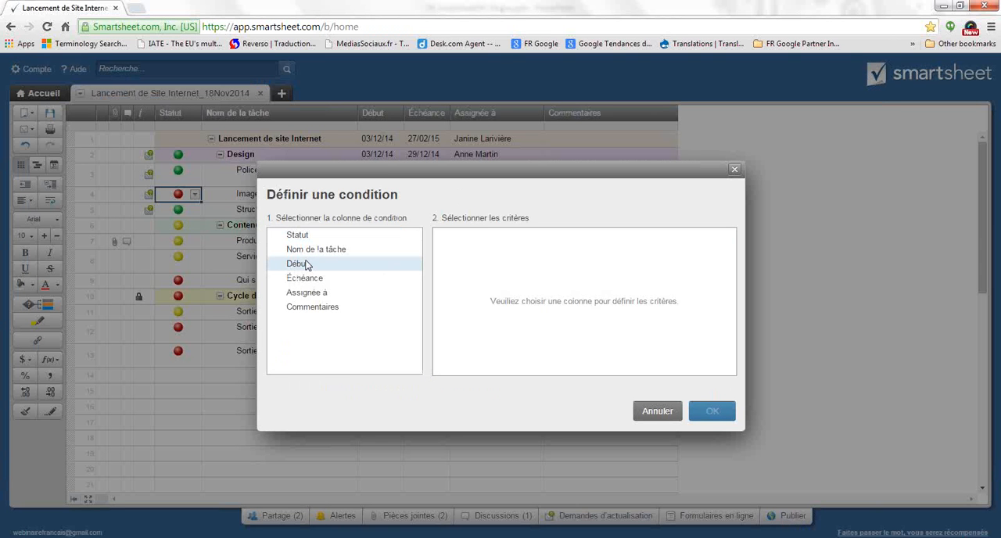
pyautogui.click(296, 237)
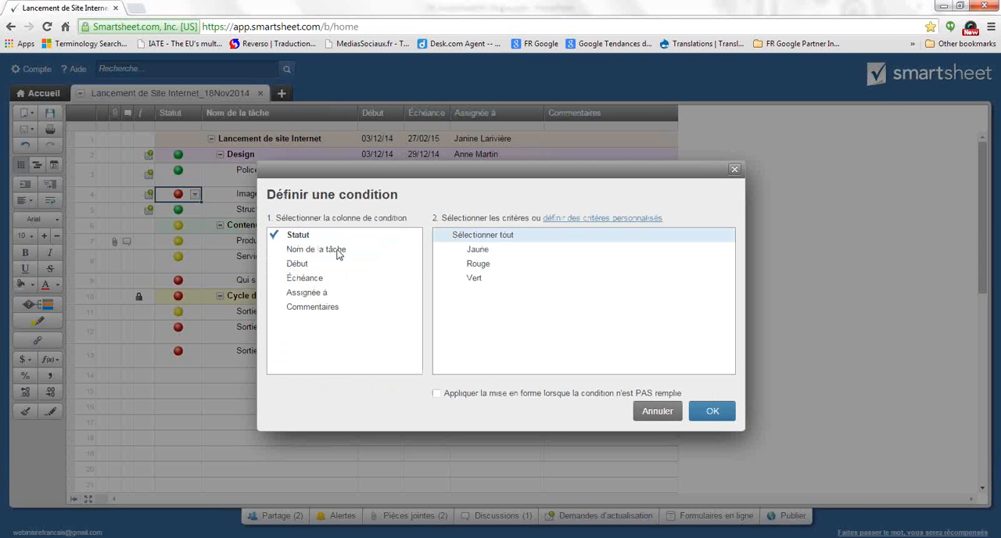
pyautogui.click(495, 267)
pyautogui.click(711, 408)
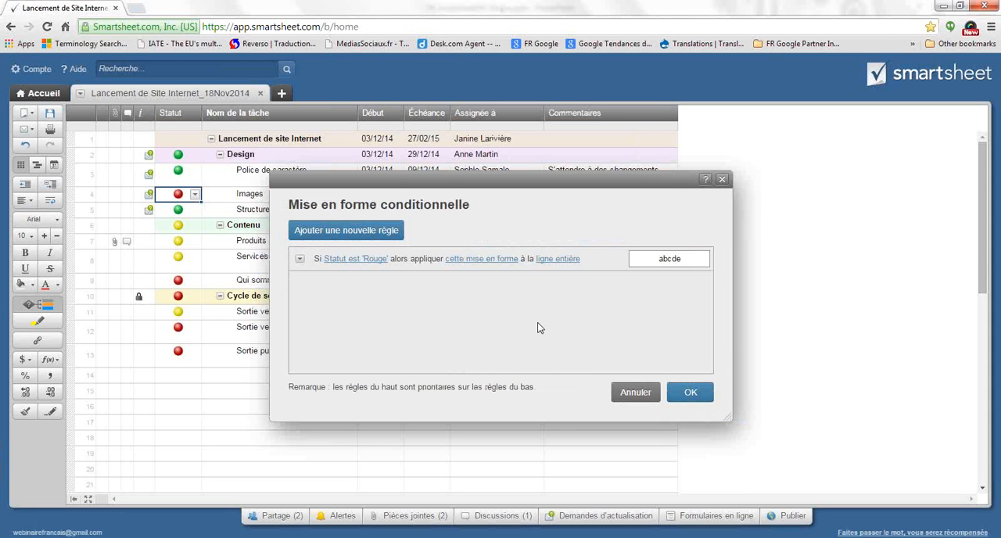
# Format the entire rows matched by the Rouge rule with red text and apply the conditional formatting
pyautogui.click(497, 259)
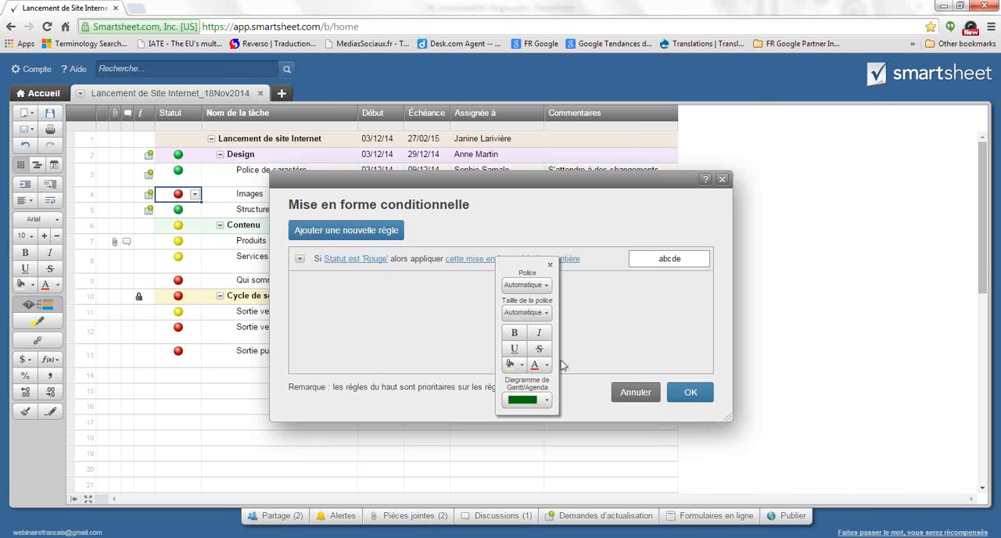
pyautogui.click(535, 366)
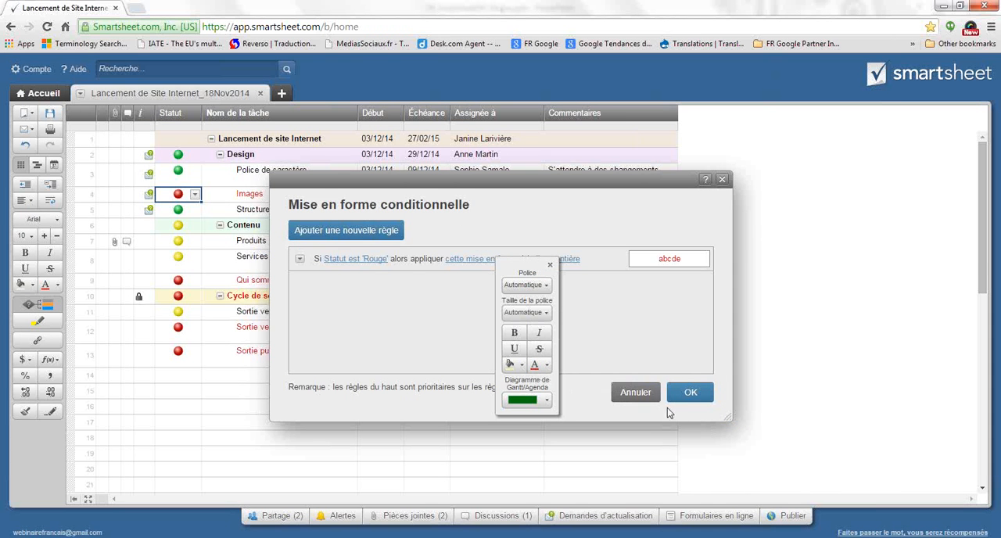
pyautogui.click(616, 328)
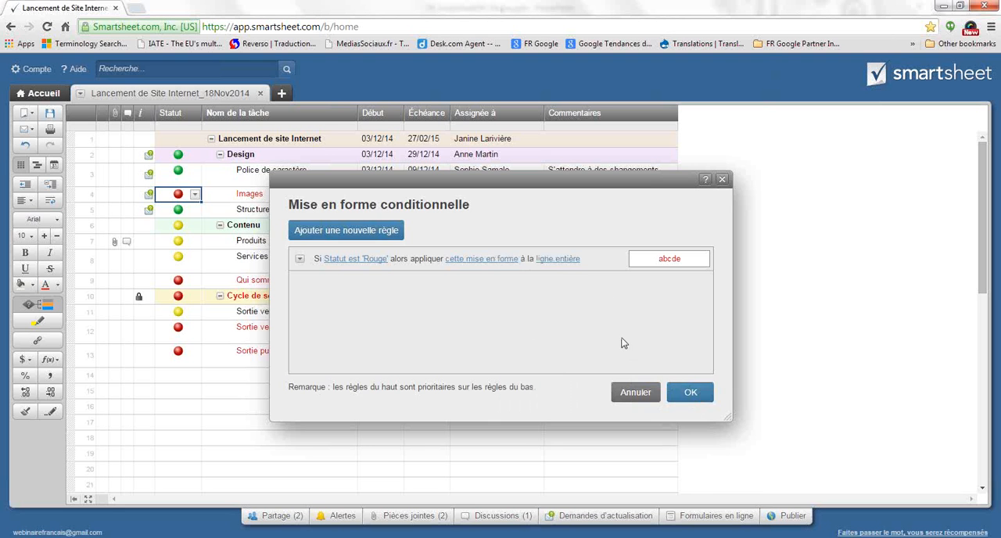
pyautogui.click(691, 394)
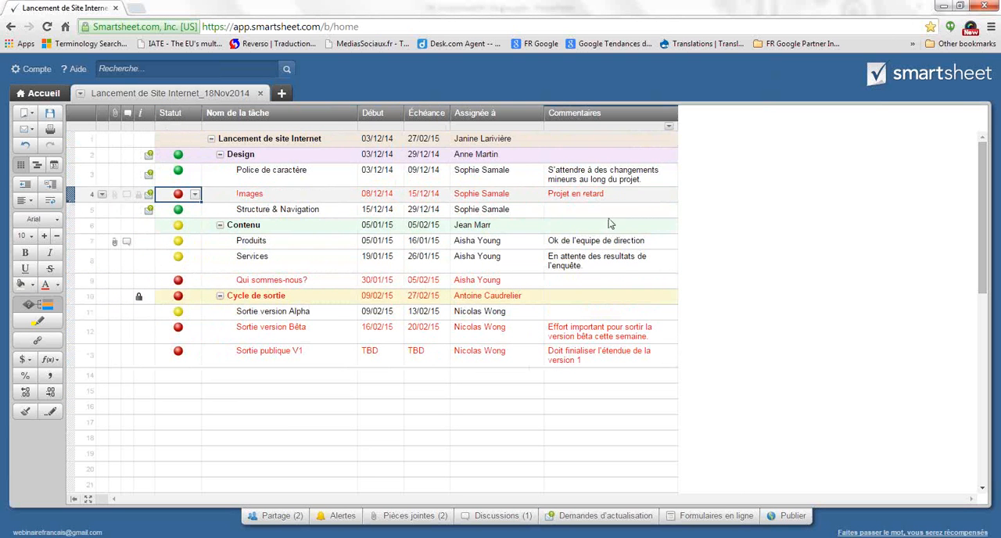
pyautogui.click(257, 391)
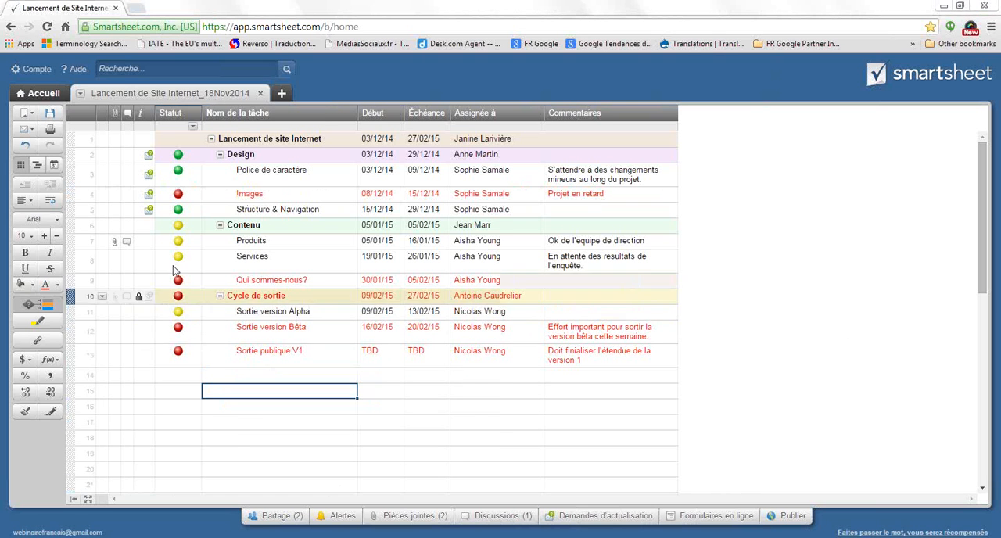
# Change the Statut of the Images task to Jaune and save the sheet
pyautogui.click(191, 196)
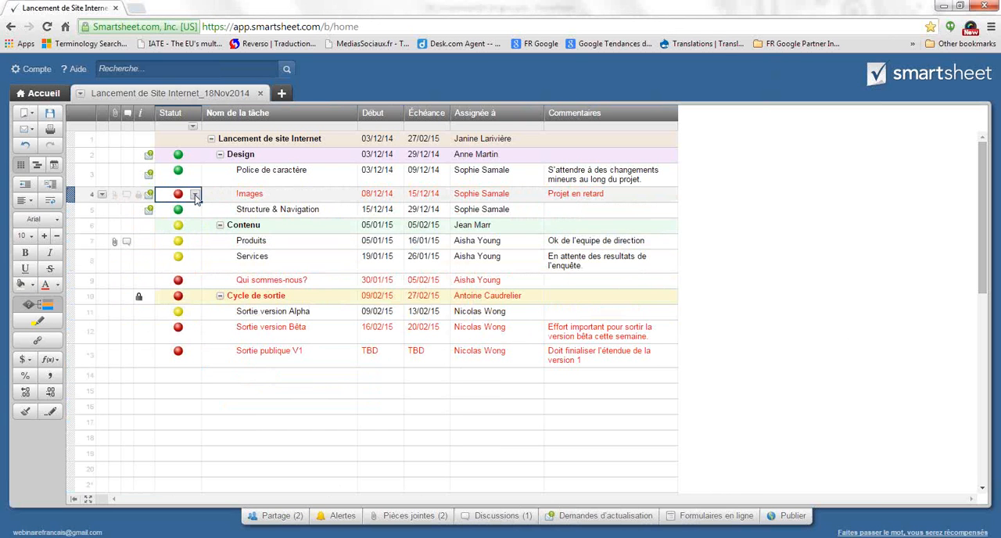
pyautogui.click(195, 195)
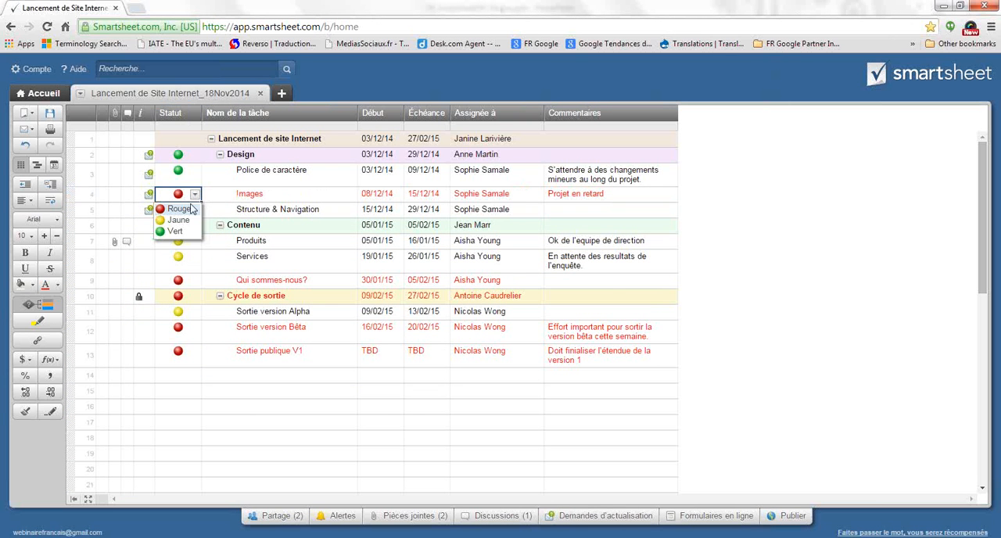
pyautogui.click(178, 219)
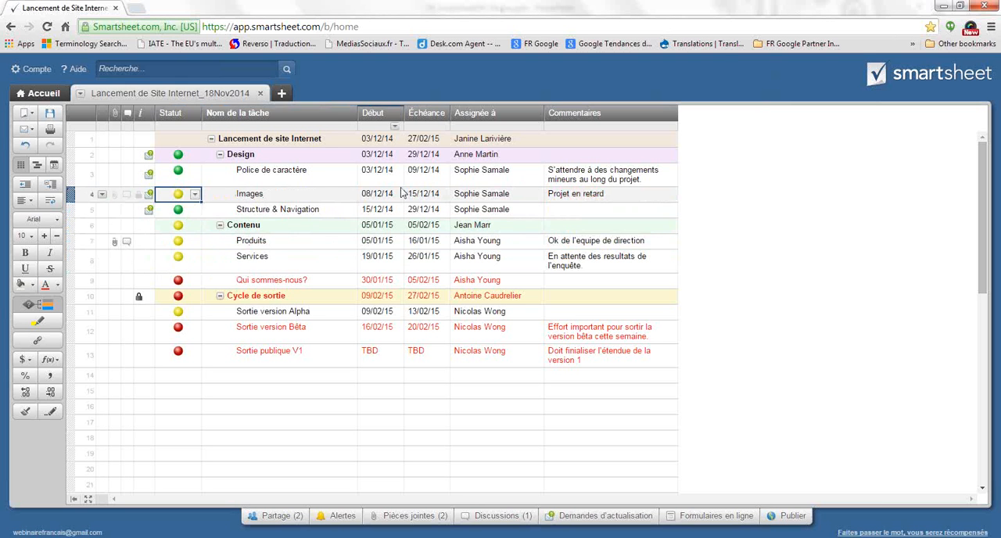
pyautogui.click(49, 113)
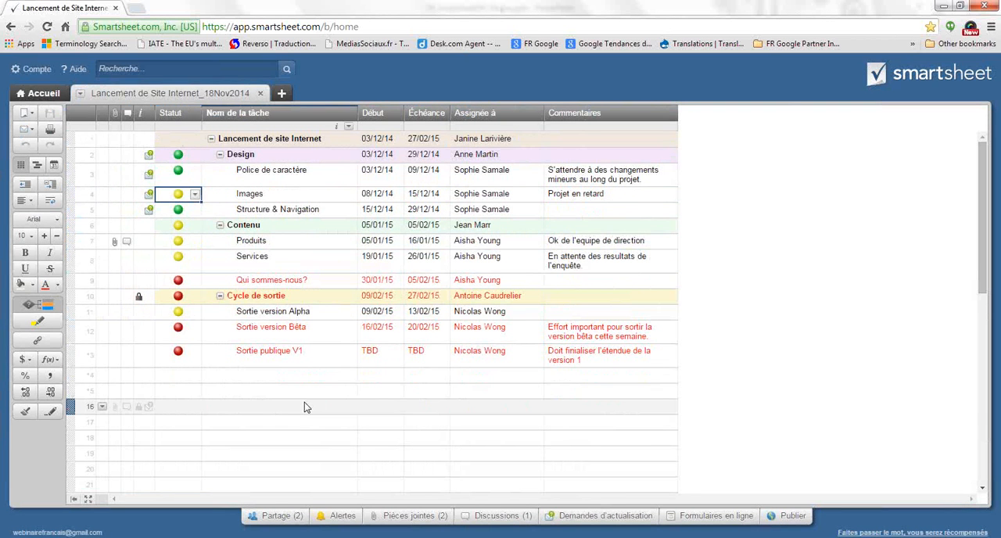
pyautogui.click(304, 407)
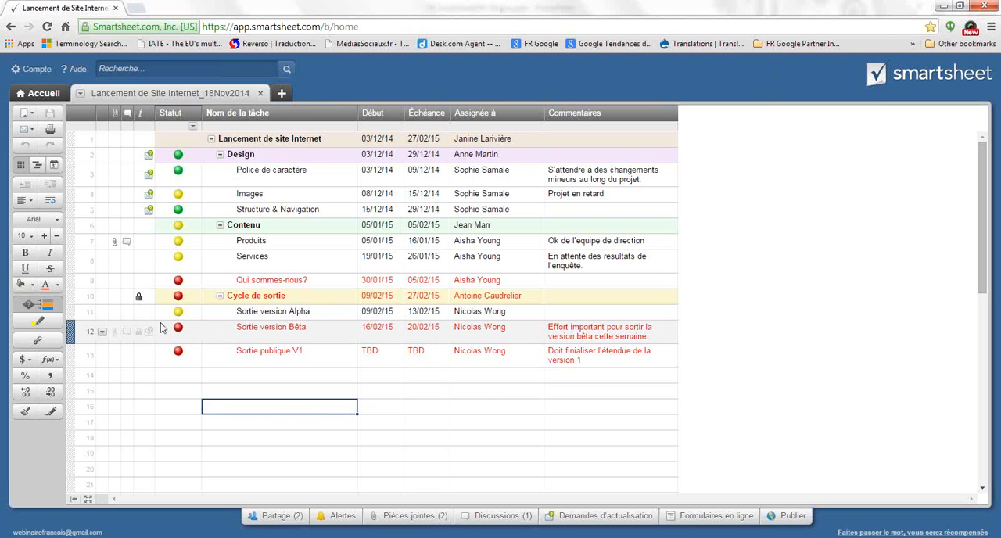
# Add a second conditional formatting rule with Échéance as its condition column
pyautogui.click(37, 304)
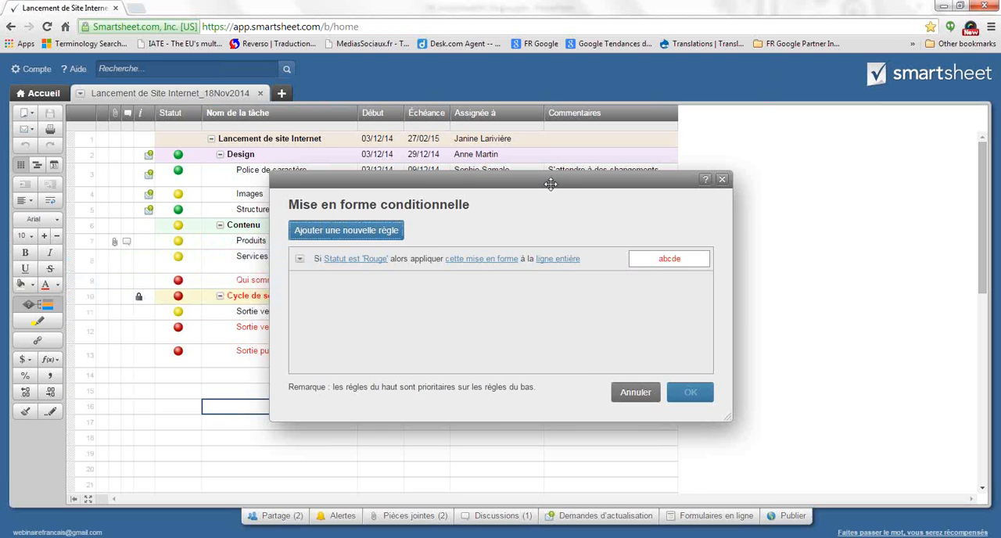
pyautogui.moveTo(551, 183); pyautogui.dragTo(575, 233)
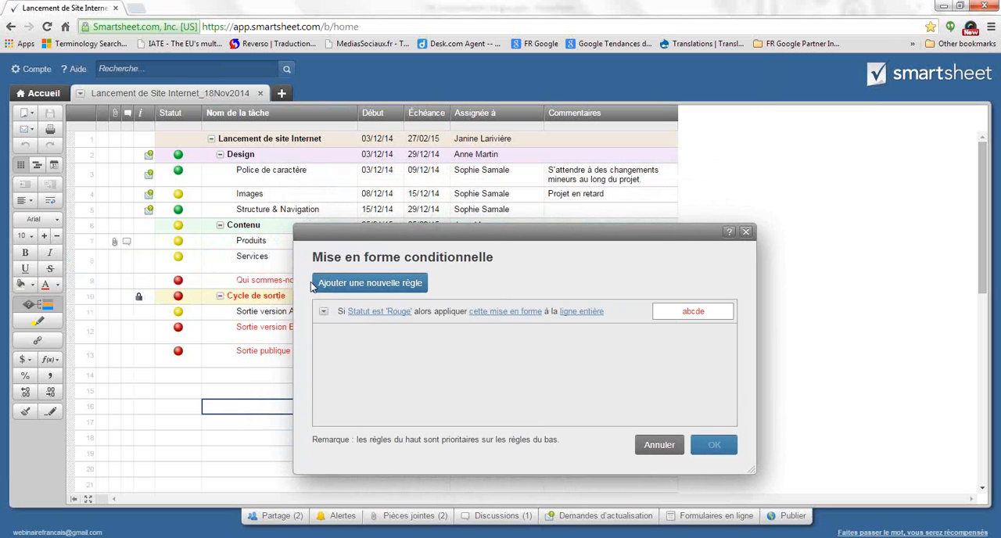
pyautogui.click(392, 281)
pyautogui.click(391, 337)
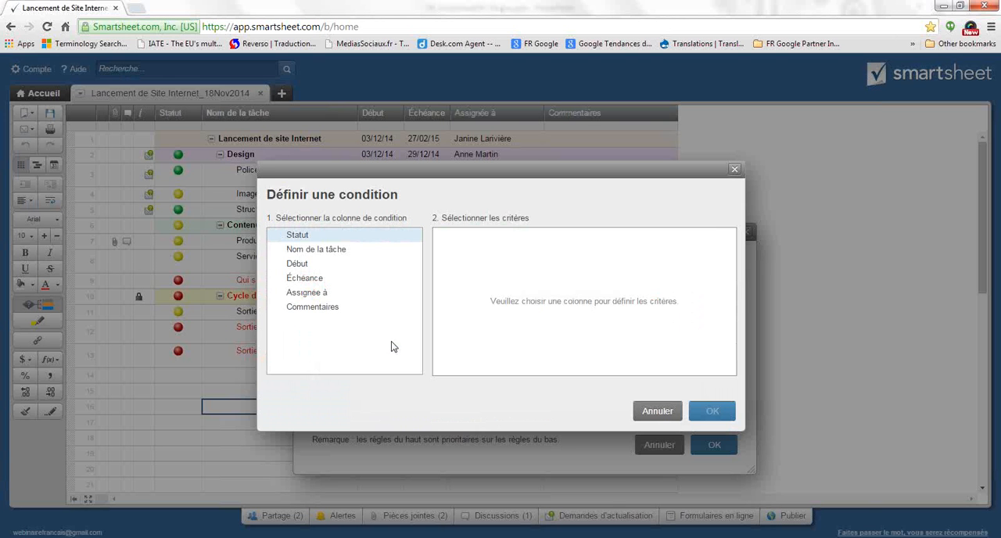
pyautogui.click(302, 267)
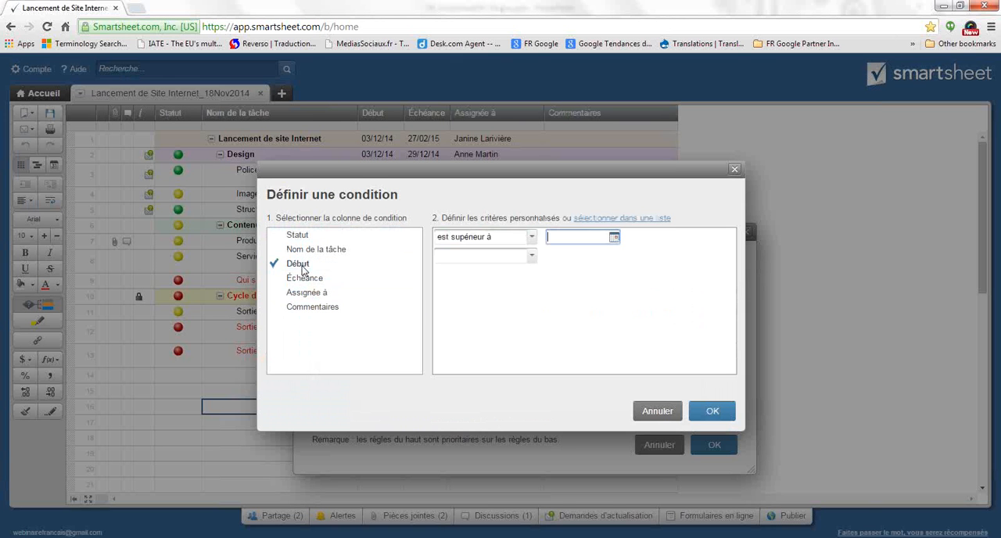
pyautogui.click(298, 278)
# Define the Échéance rule's criterion as "est inférieur à" 22/12/14
pyautogui.click(531, 239)
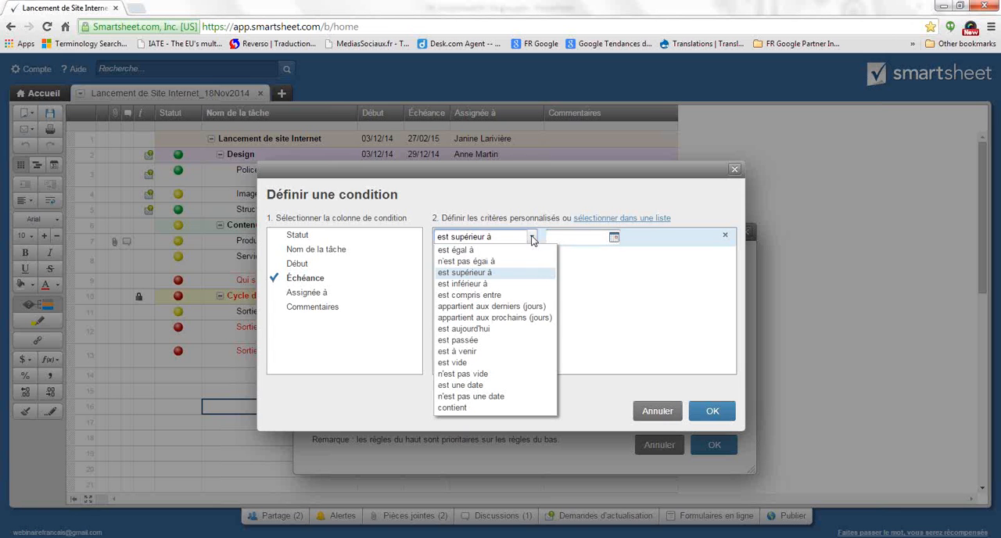
pyautogui.click(487, 286)
pyautogui.click(614, 238)
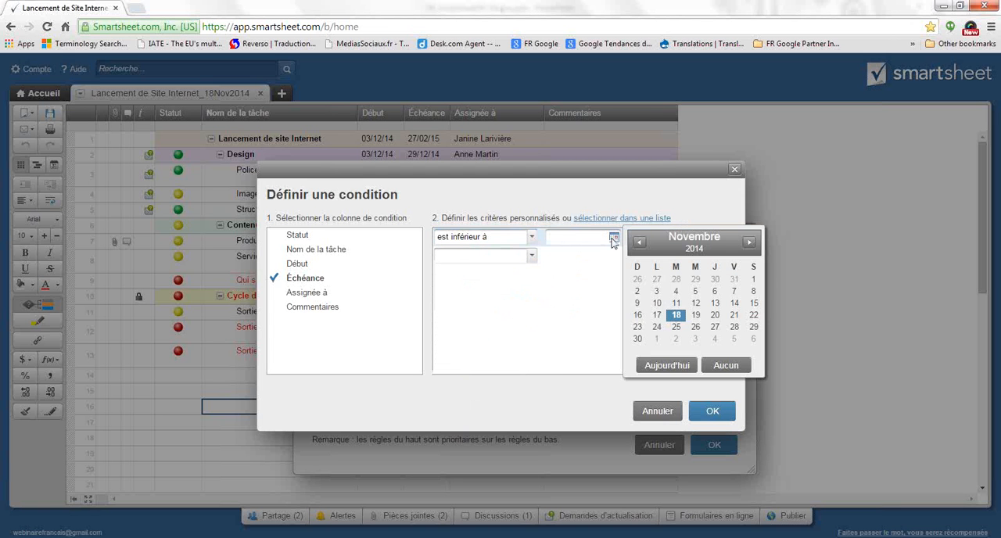
pyautogui.click(750, 242)
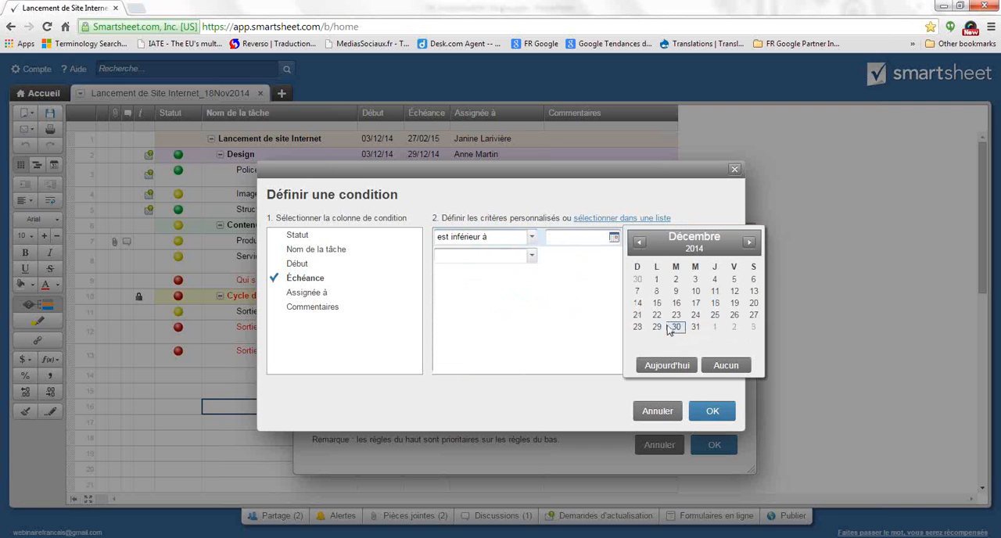
pyautogui.click(657, 315)
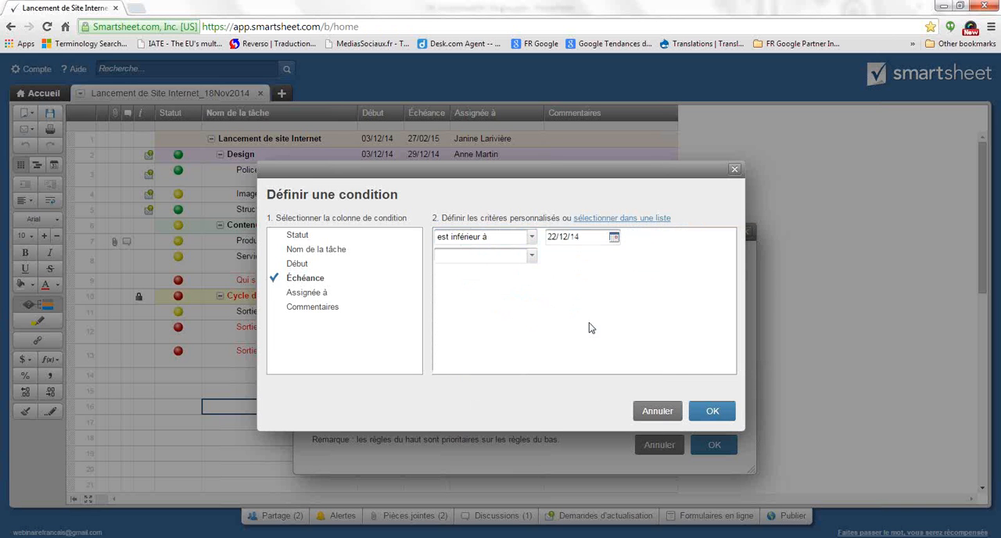
pyautogui.click(718, 412)
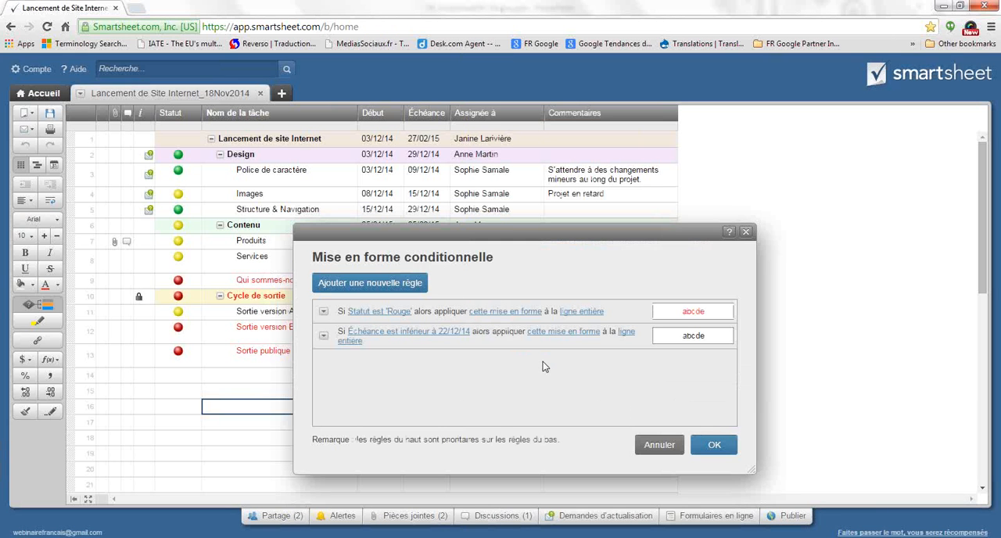
# Give the Échéance rule a light yellow background for the entire row and apply the conditional formatting
pyautogui.click(572, 333)
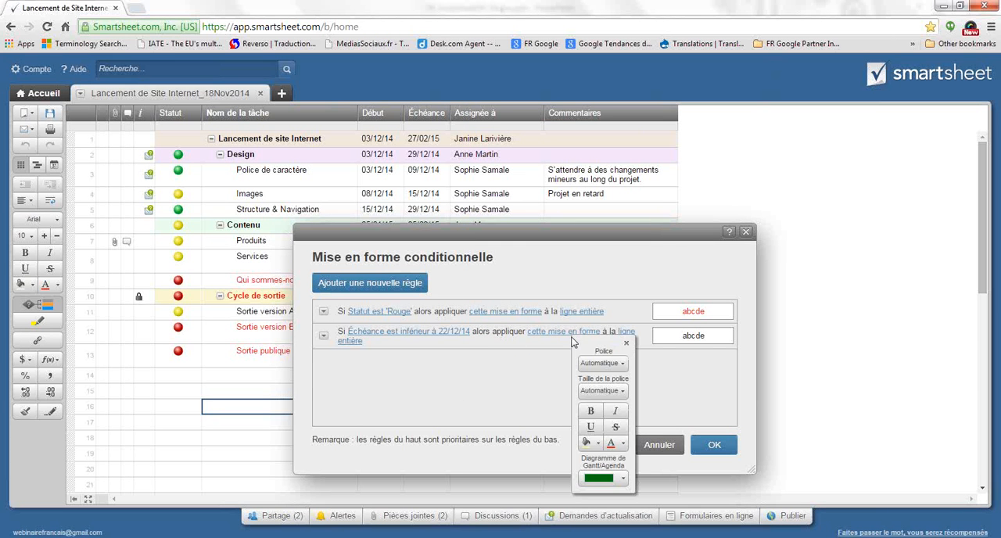
pyautogui.click(599, 444)
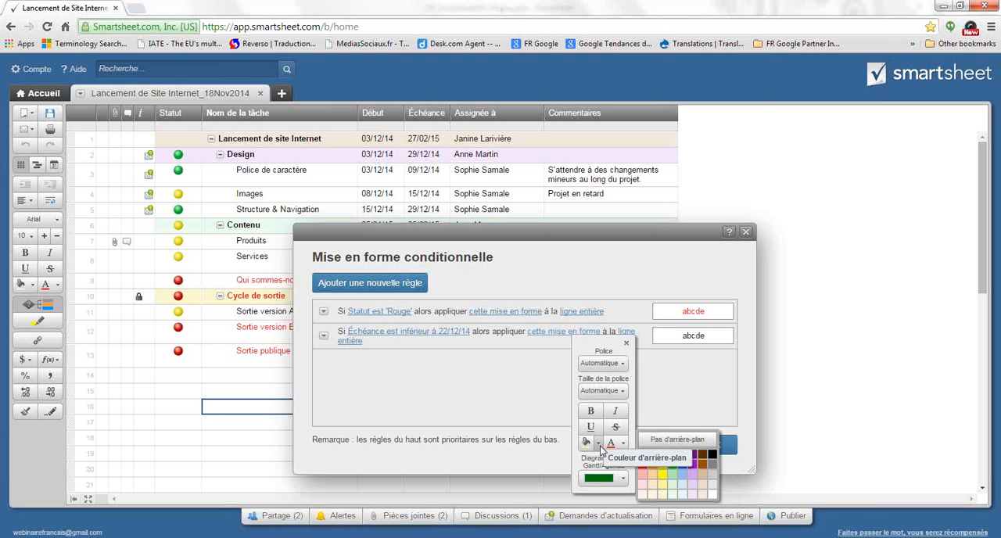
pyautogui.click(662, 485)
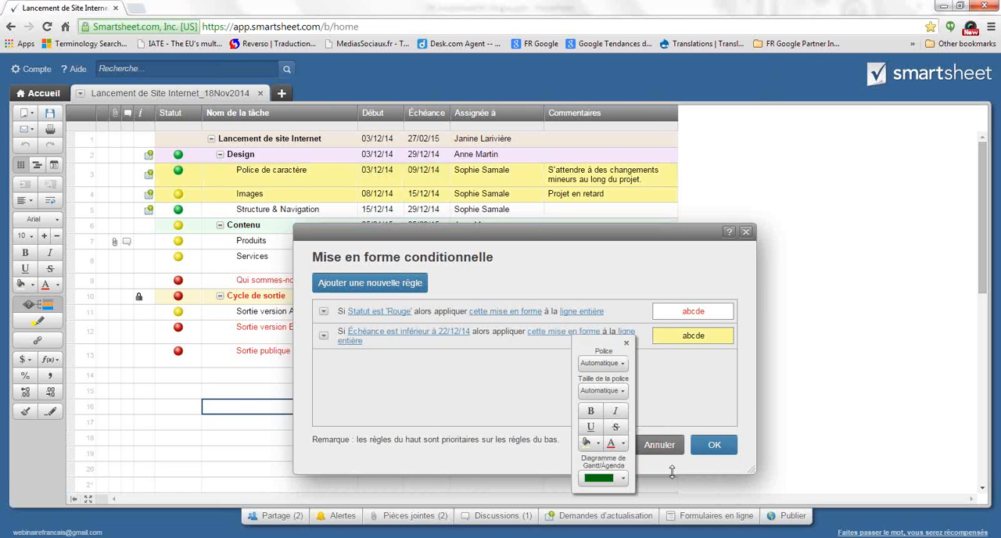
pyautogui.click(712, 448)
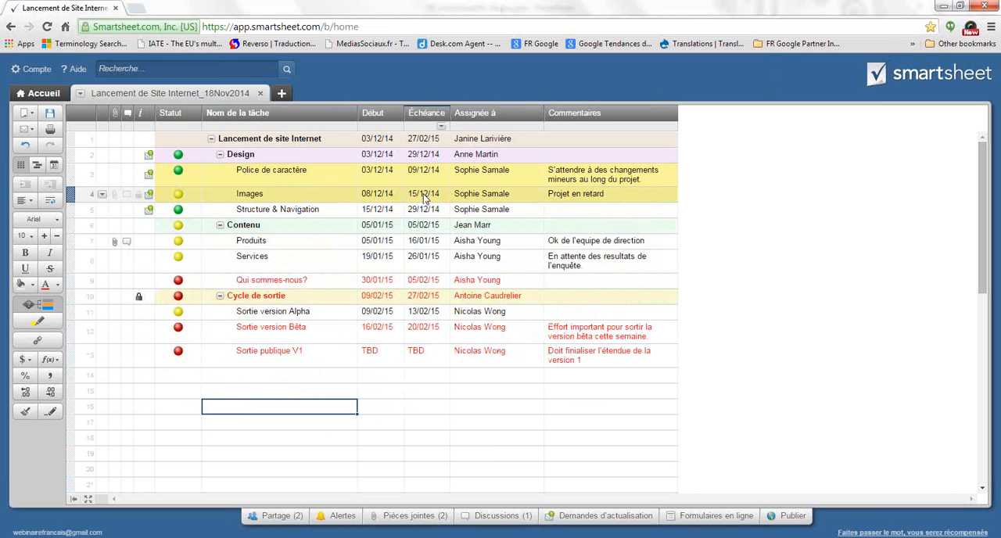
# Set the Échéance of the Structure & Navigation task to 19/12/14
pyautogui.click(390, 211)
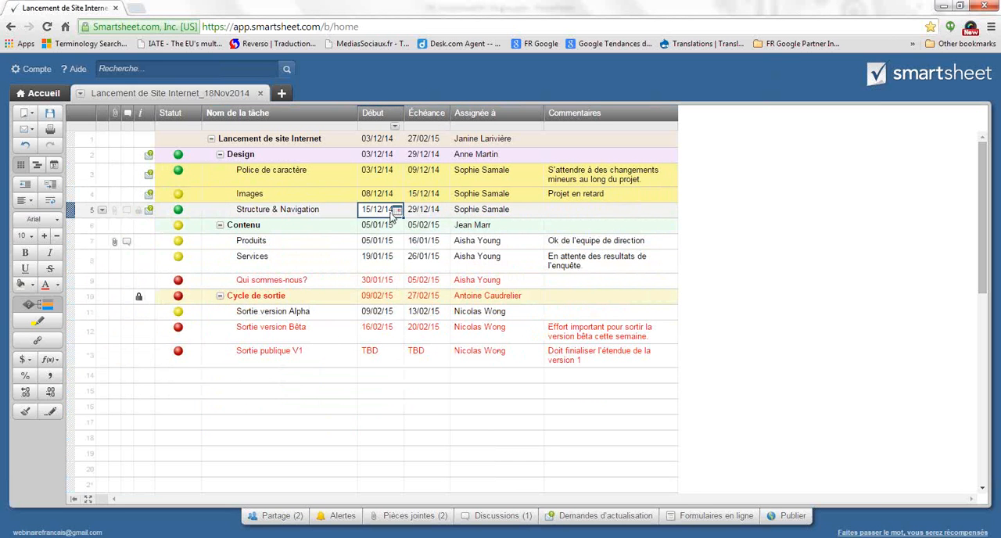
pyautogui.click(430, 212)
pyautogui.click(444, 211)
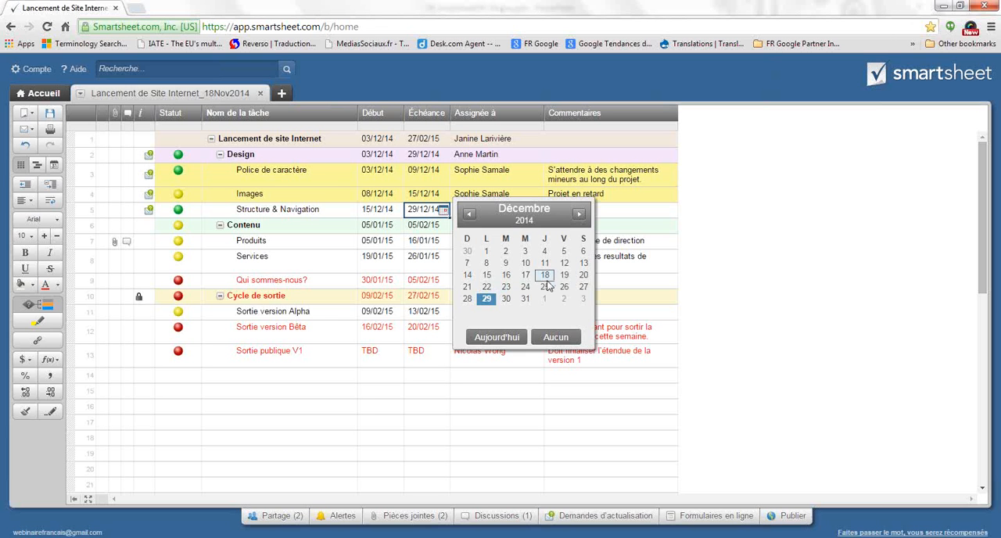
pyautogui.click(564, 276)
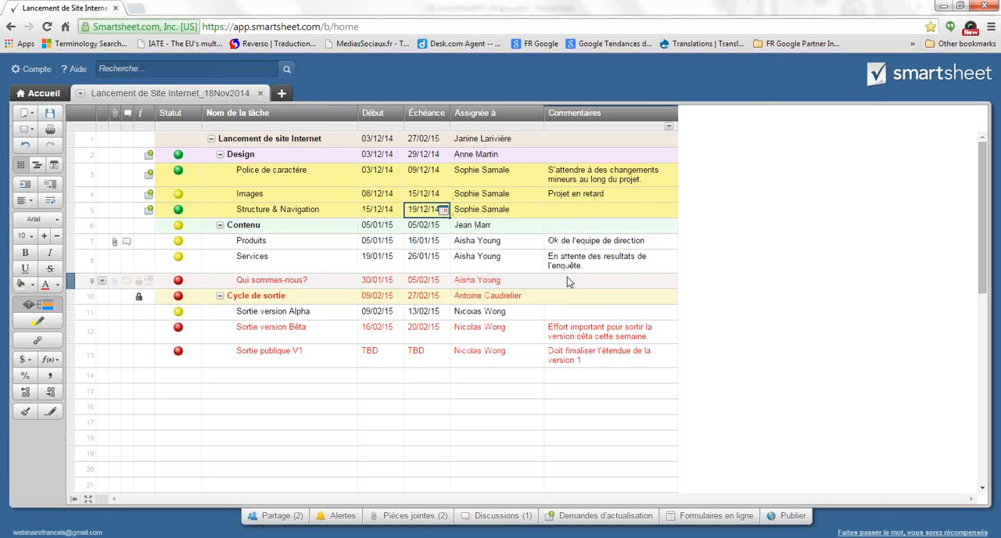
# Set the Échéance of the Structure & Navigation task to 22/12/14 and save the sheet
pyautogui.click(447, 211)
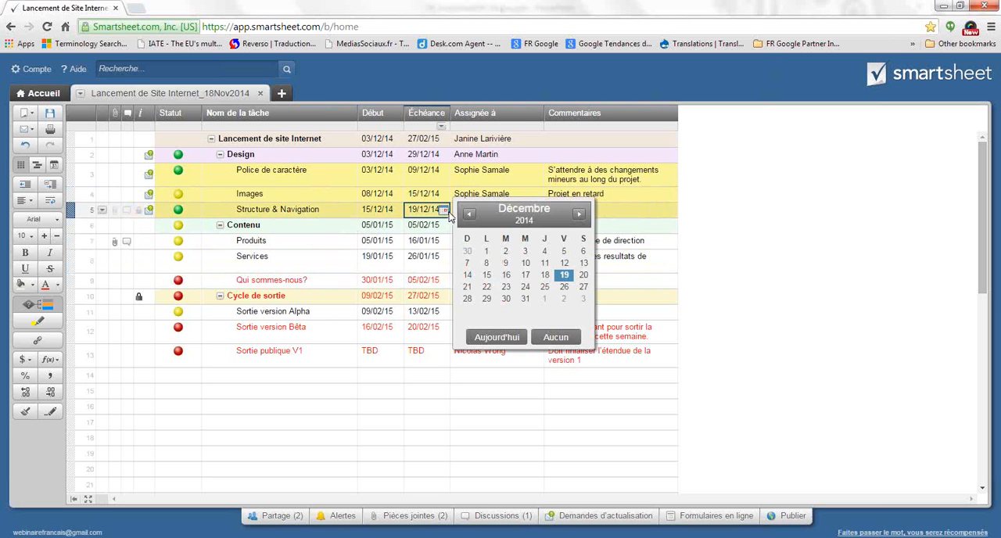
pyautogui.click(486, 287)
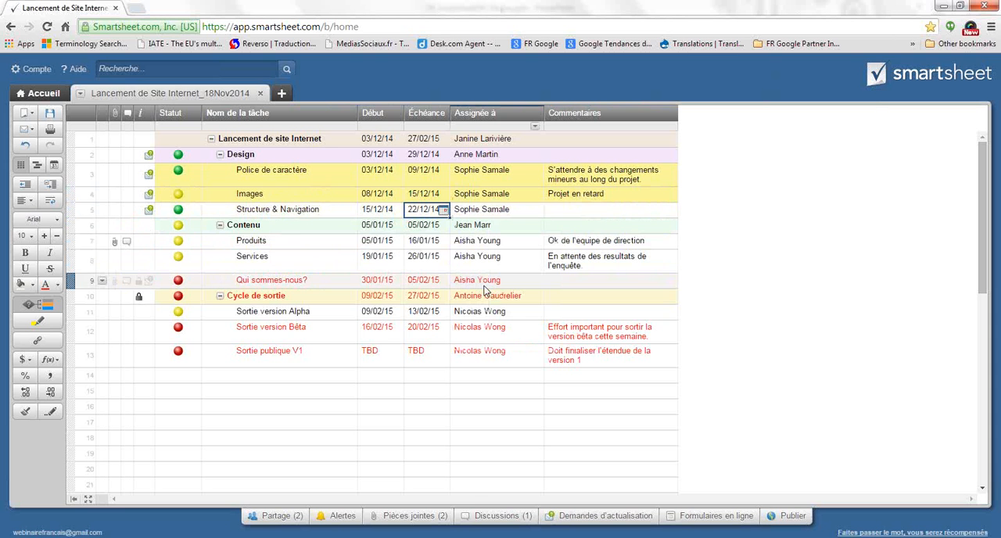
pyautogui.click(50, 115)
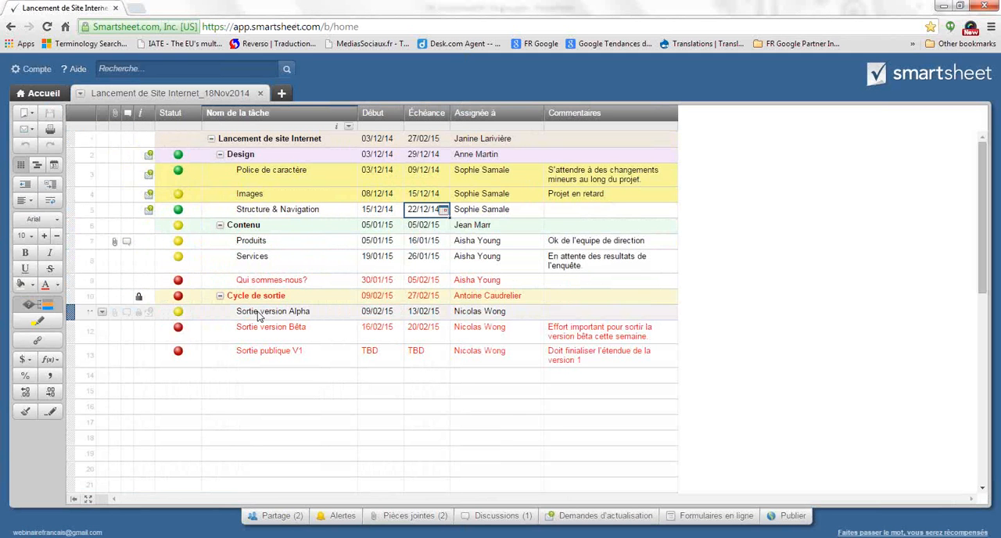
# Create a new sheet notification and make the second listed shared user its only recipient
pyautogui.click(339, 520)
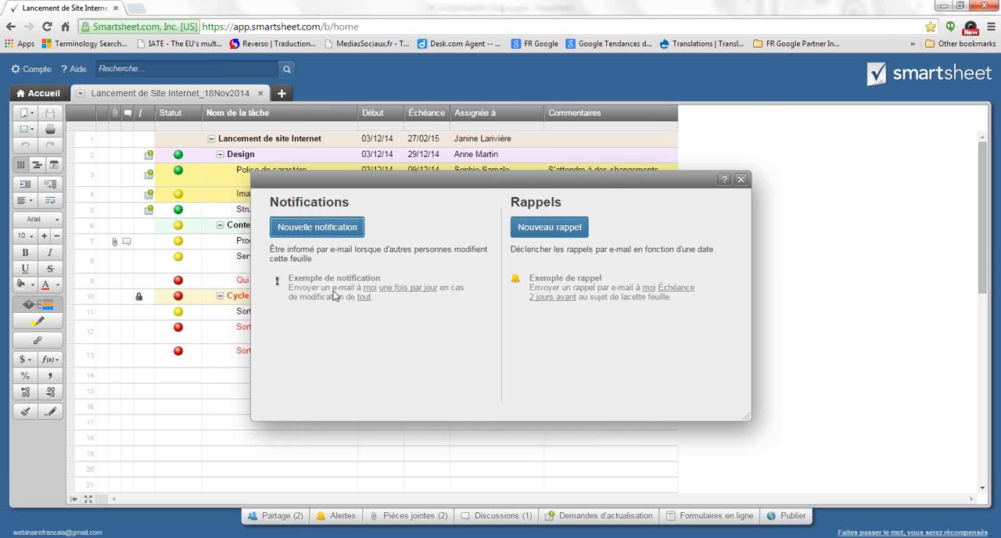
pyautogui.click(317, 236)
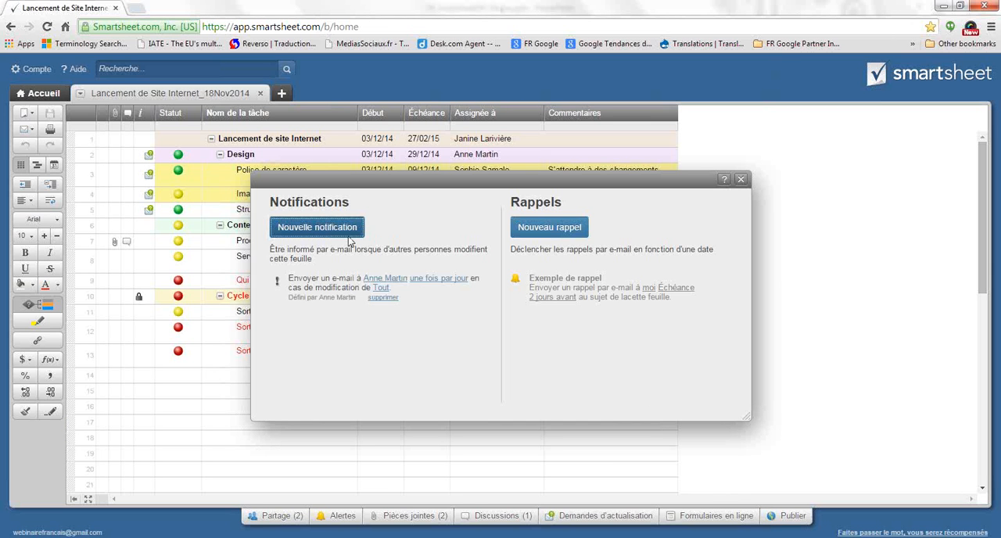
pyautogui.click(402, 286)
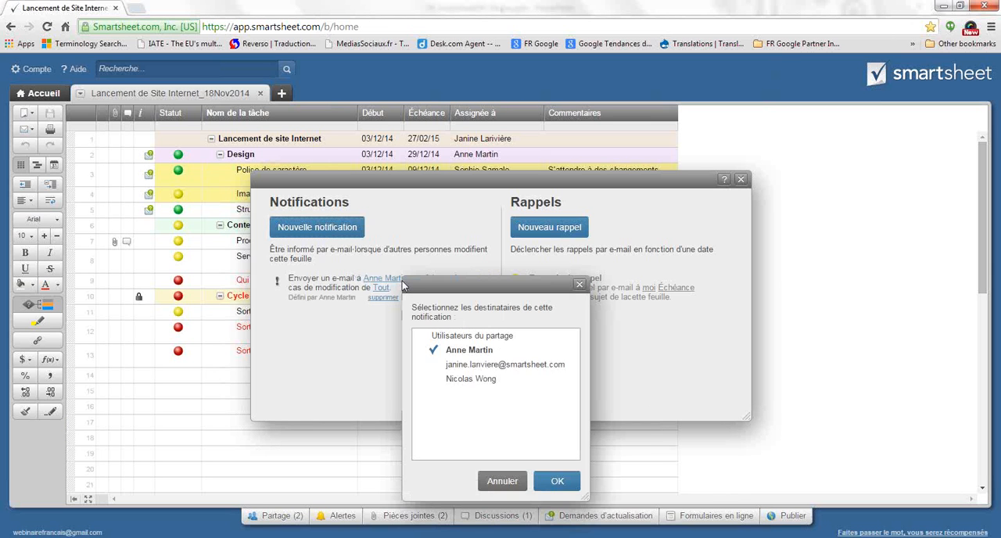
pyautogui.click(468, 366)
pyautogui.click(467, 350)
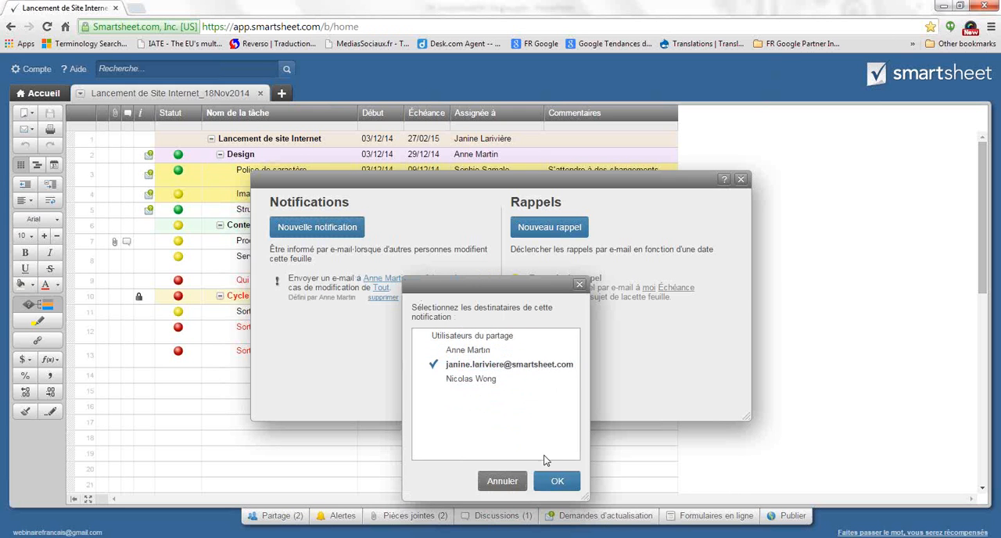
pyautogui.click(556, 481)
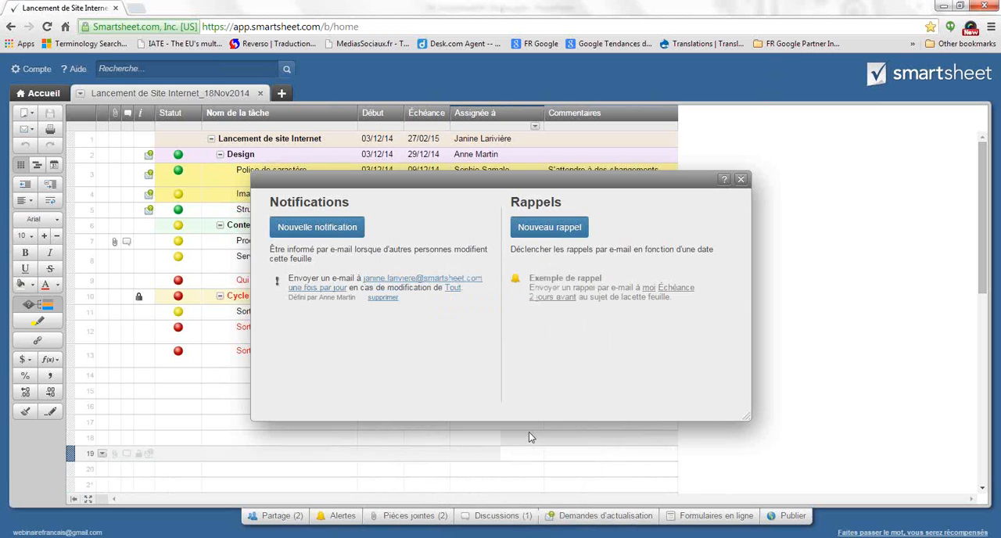
# Set the notification's frequency to "une fois par semaine"
pyautogui.click(333, 288)
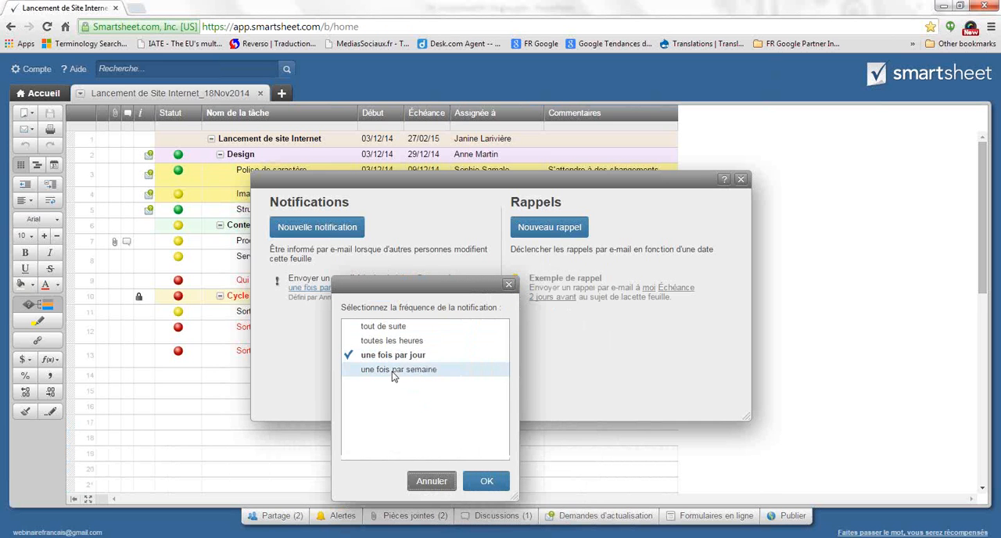
pyautogui.click(392, 371)
pyautogui.click(486, 481)
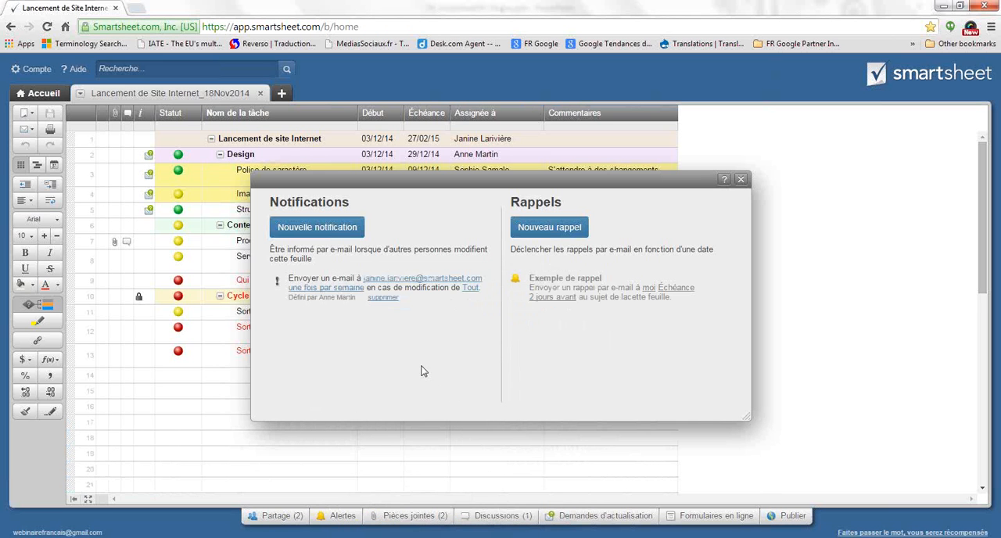
# Restrict the changes that trigger the notification to the Statut column only
pyautogui.click(470, 289)
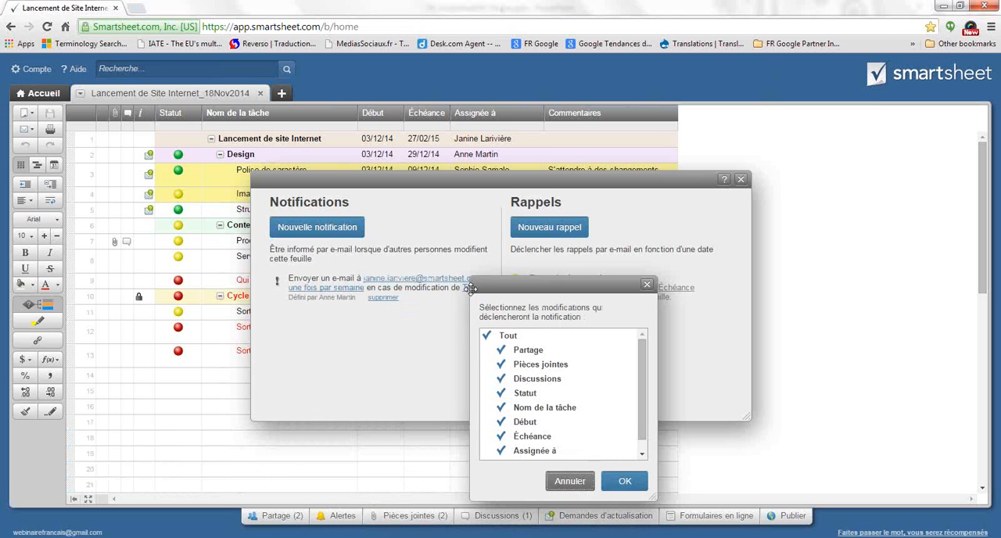
pyautogui.click(491, 336)
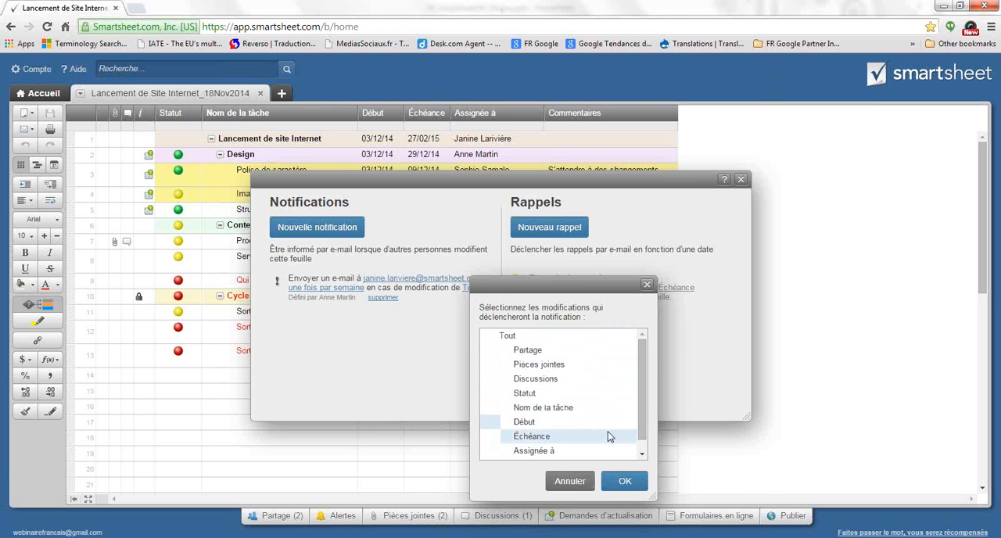
pyautogui.click(525, 393)
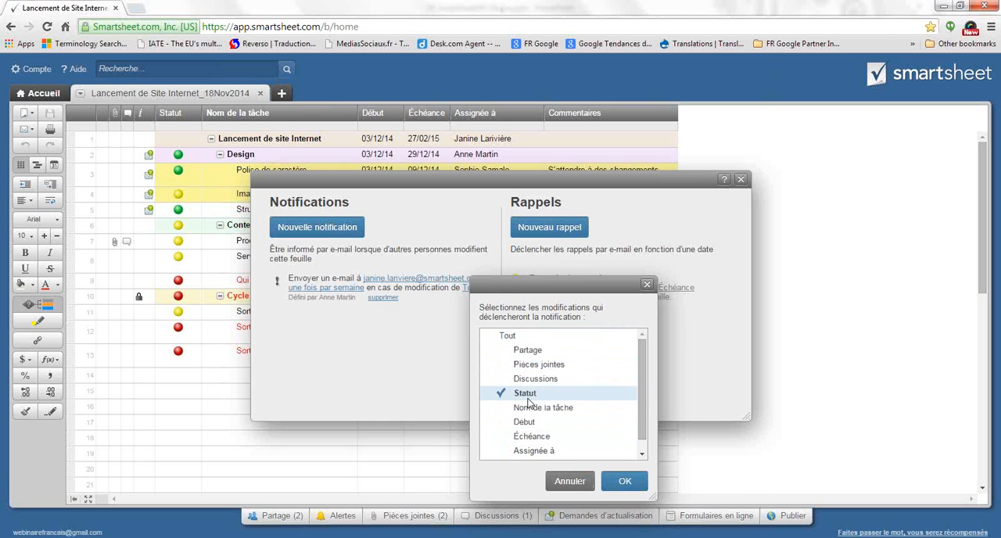
pyautogui.click(625, 481)
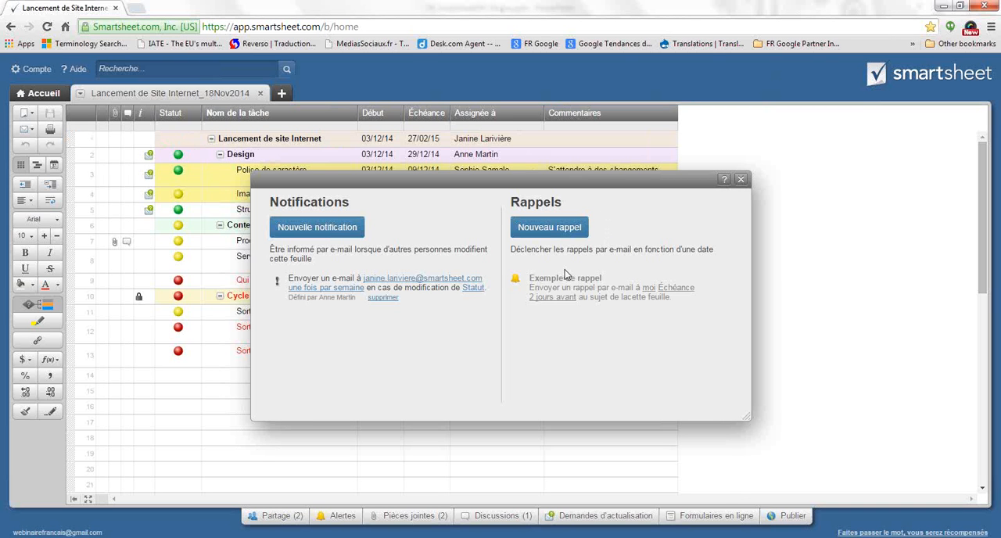
# Start a new reminder addressed to the contacts in the "Assignée à" column
pyautogui.click(550, 228)
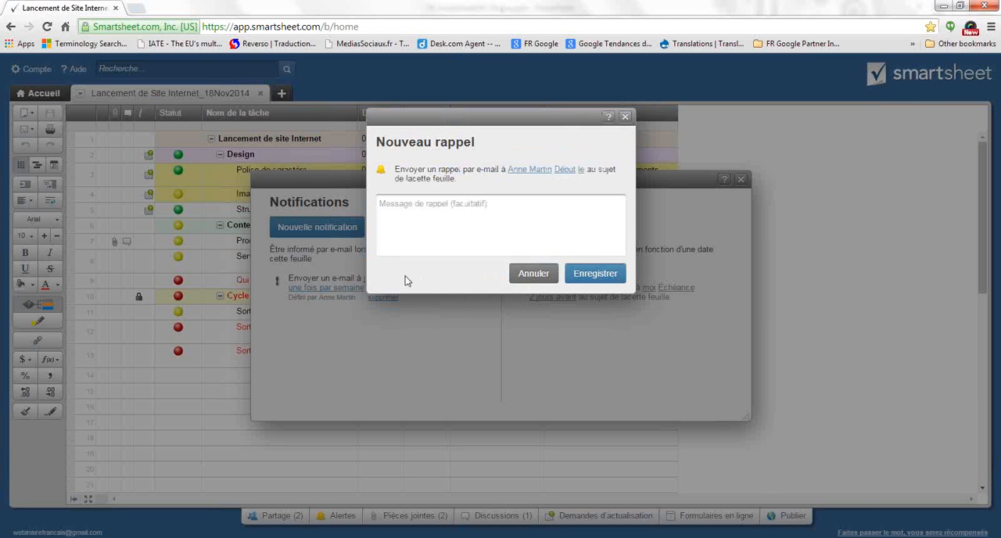
pyautogui.click(443, 231)
pyautogui.click(535, 179)
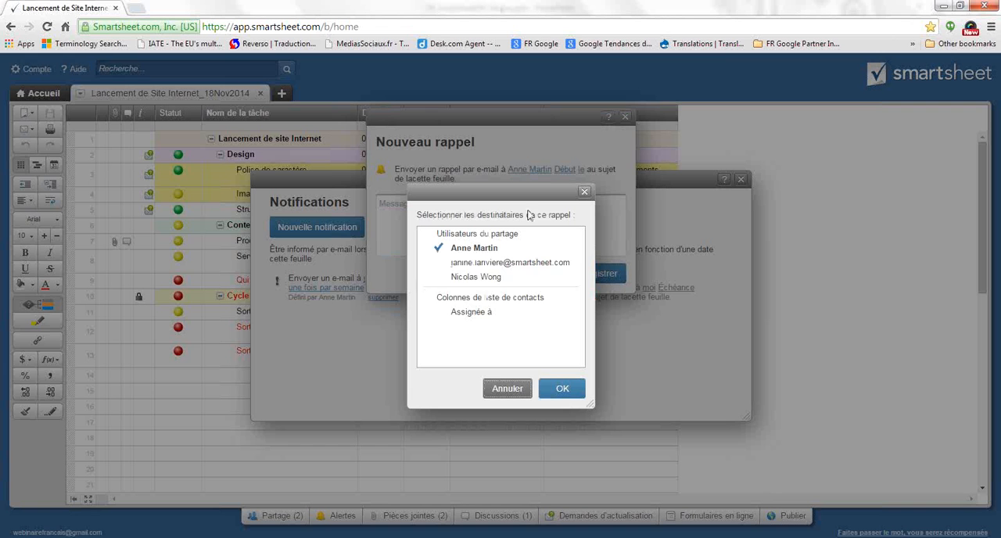
pyautogui.click(440, 276)
pyautogui.click(443, 250)
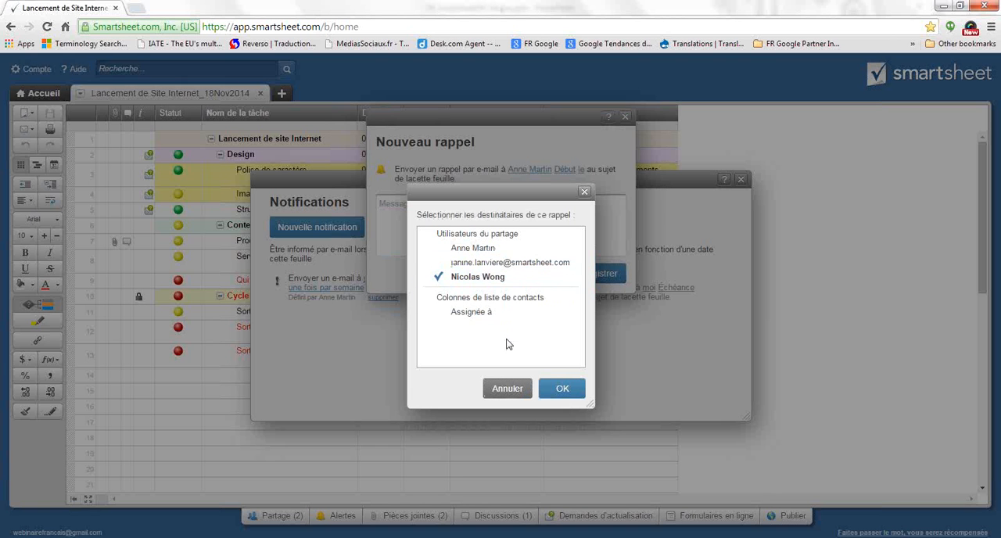
pyautogui.click(476, 313)
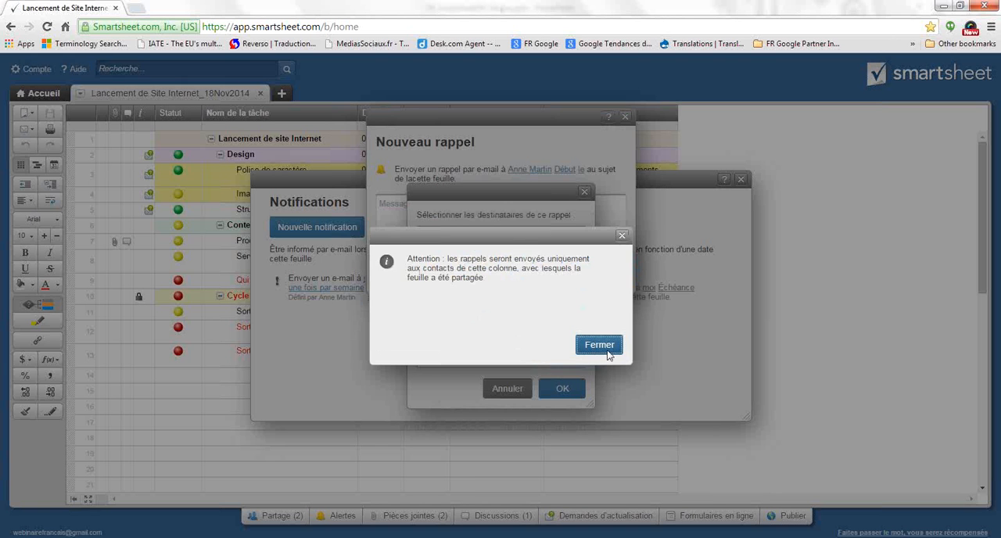
pyautogui.click(599, 344)
pyautogui.click(563, 389)
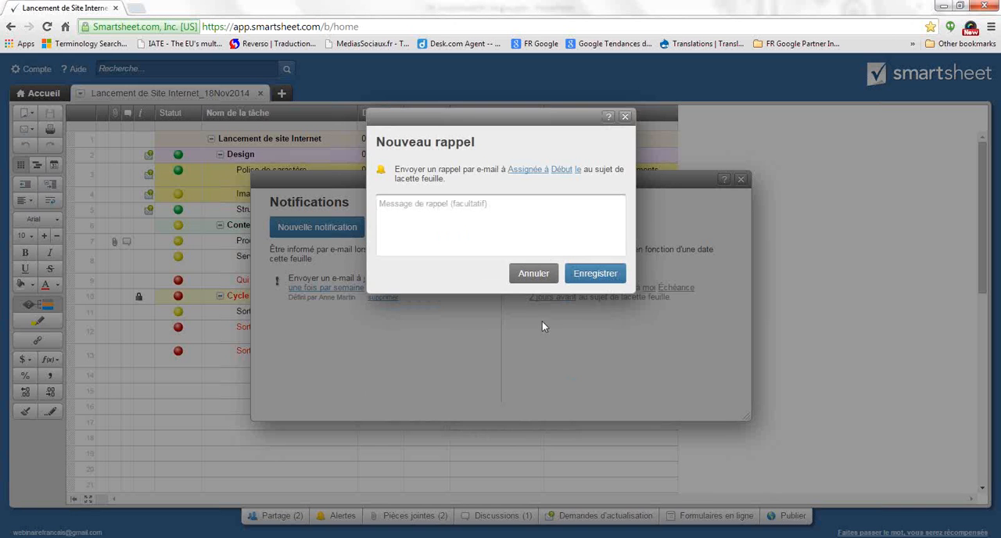
# Change the new reminder's recipient to the last listed shared user
pyautogui.click(533, 171)
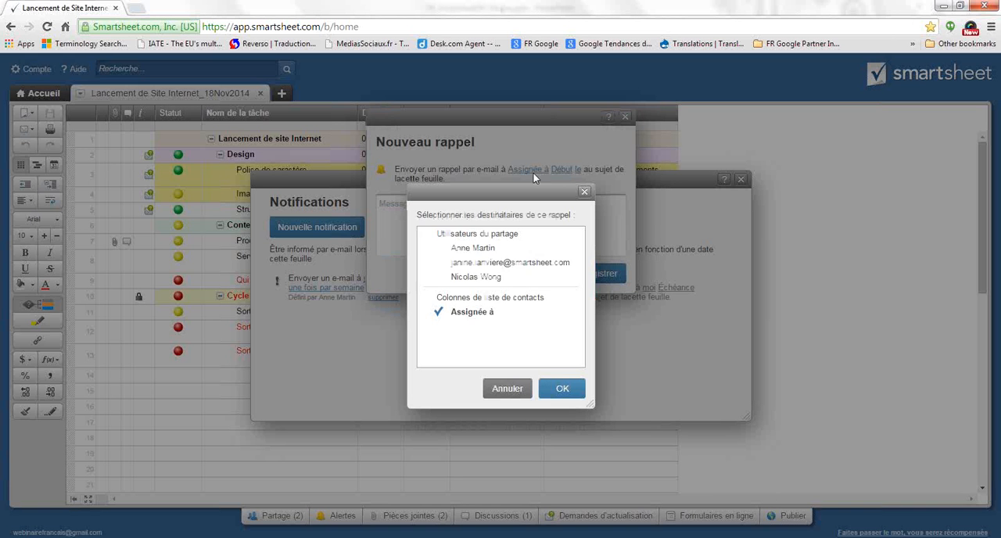
pyautogui.click(472, 278)
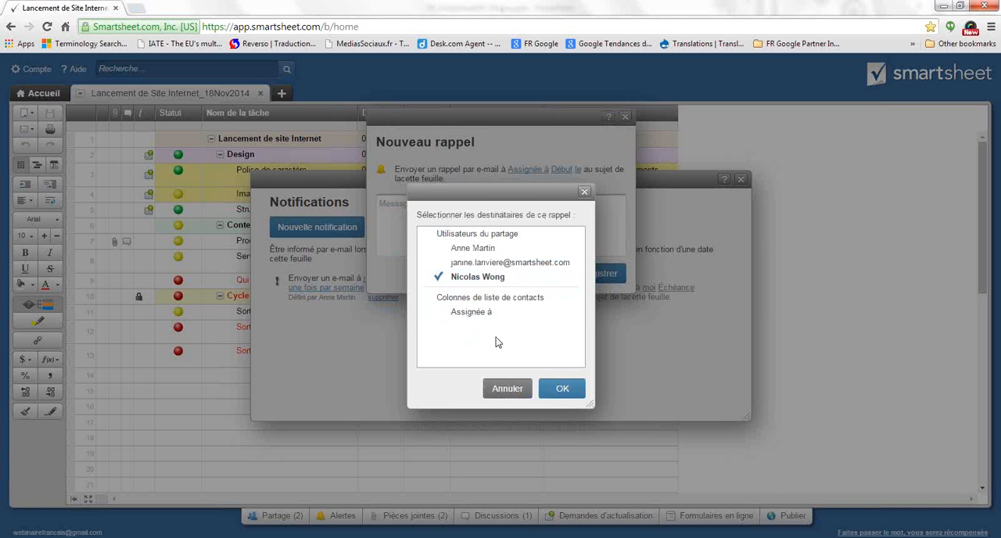
pyautogui.click(554, 389)
# Set the reminder's trigger date to 19/11/14, save the reminder and close the alerts
pyautogui.click(571, 171)
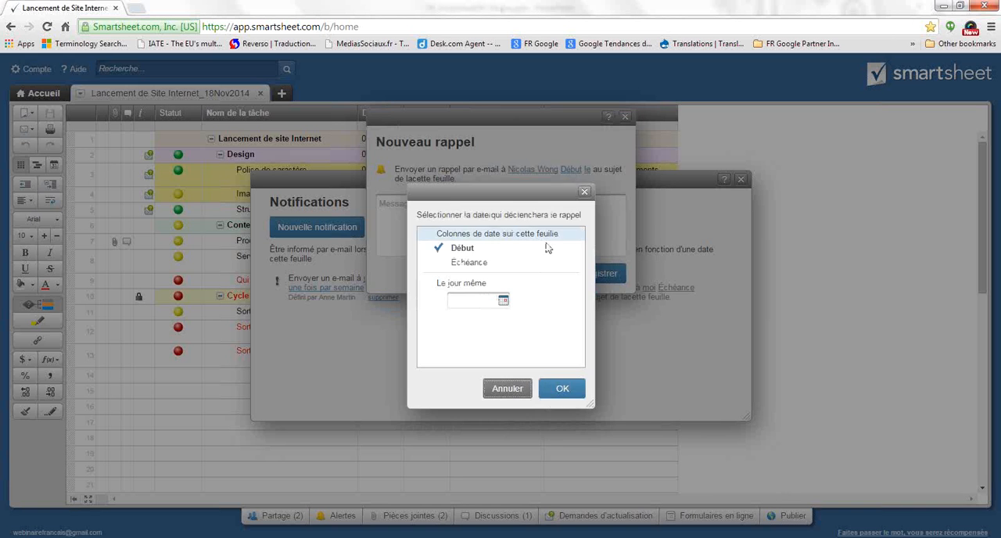
pyautogui.click(504, 300)
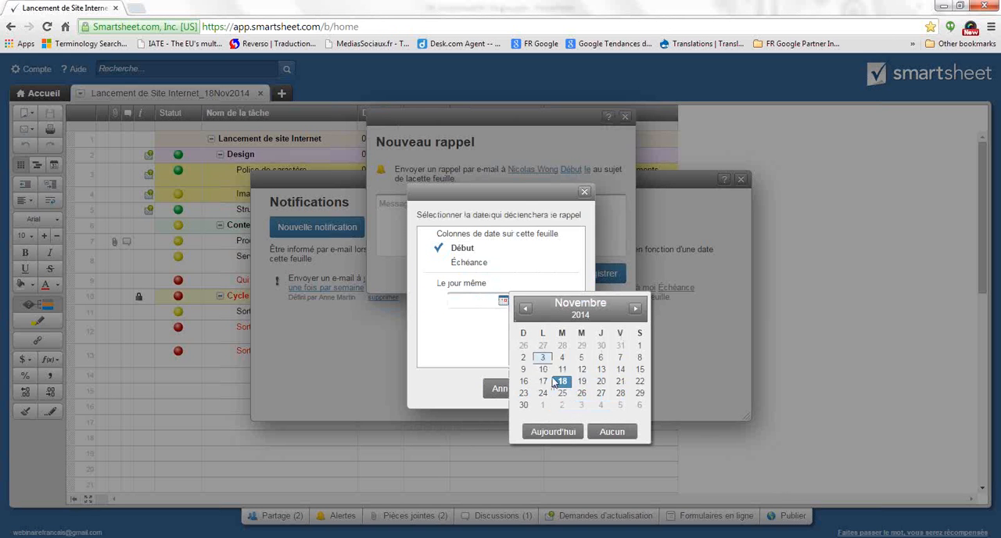
pyautogui.click(585, 385)
pyautogui.click(563, 385)
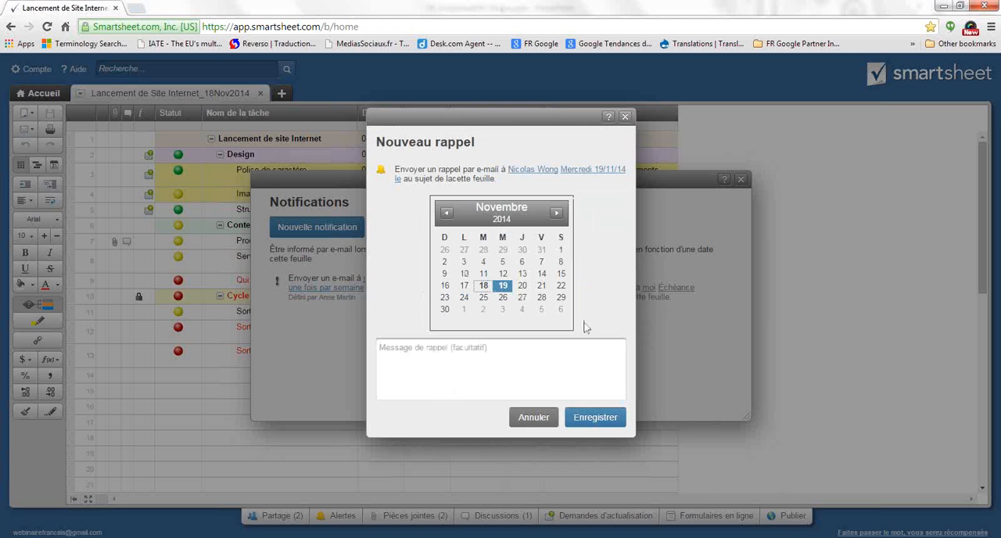
pyautogui.click(595, 414)
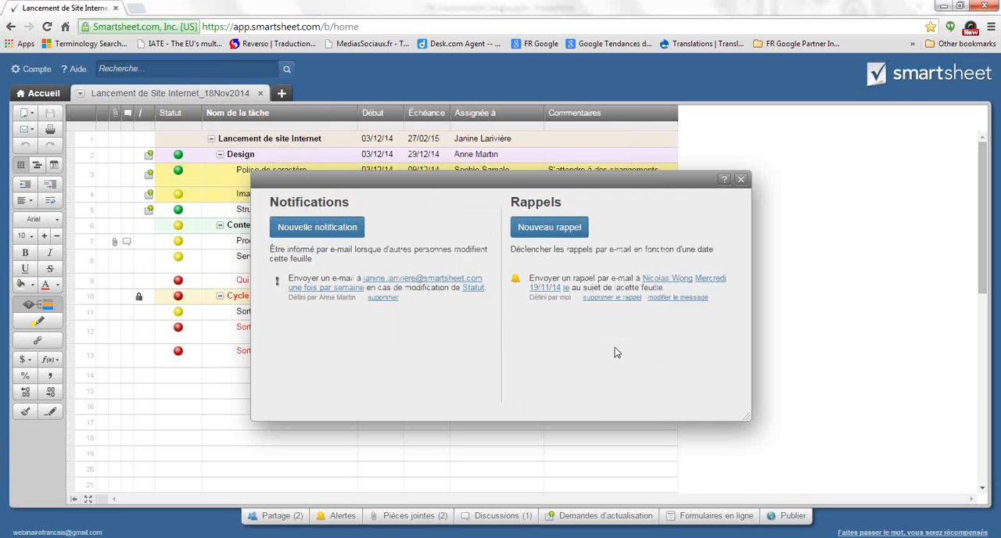
pyautogui.click(741, 179)
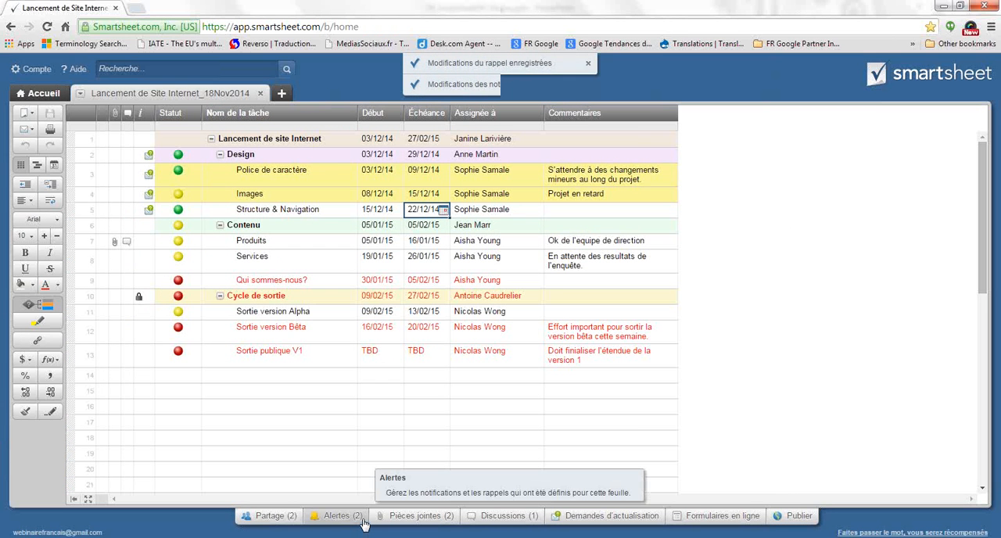
# Review the saved alerts and try "Assignée à" as the reminder's recipient before reselecting the last listed shared user
pyautogui.click(320, 518)
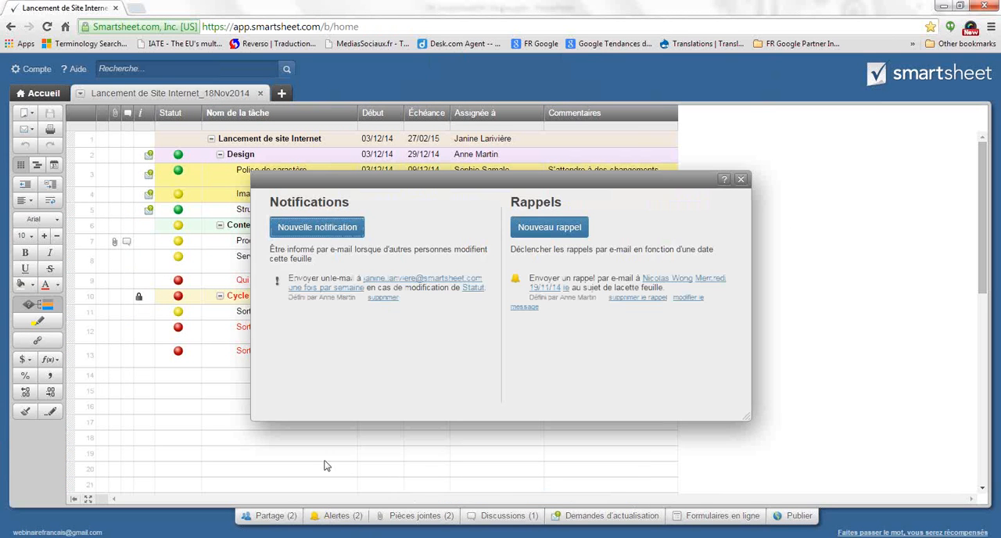
pyautogui.click(739, 180)
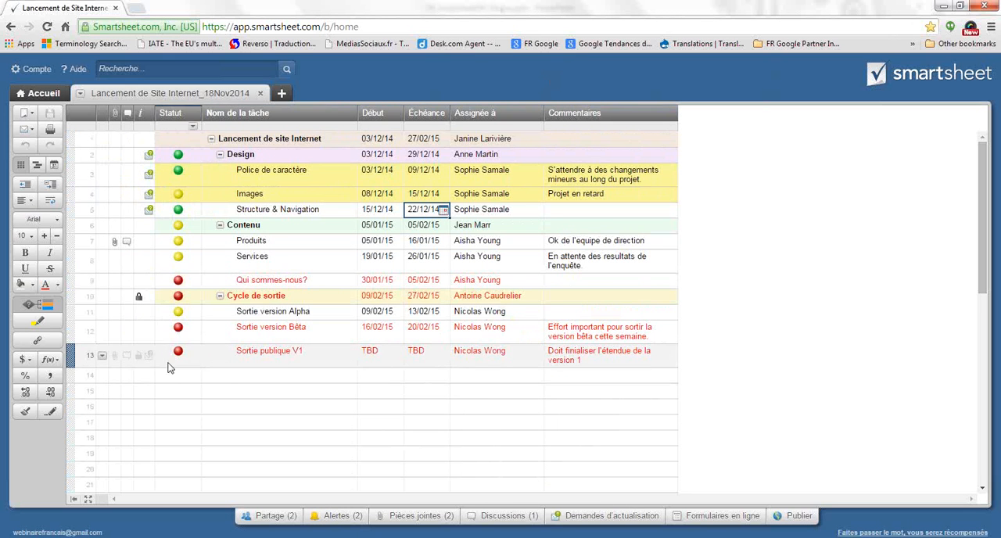
pyautogui.click(344, 517)
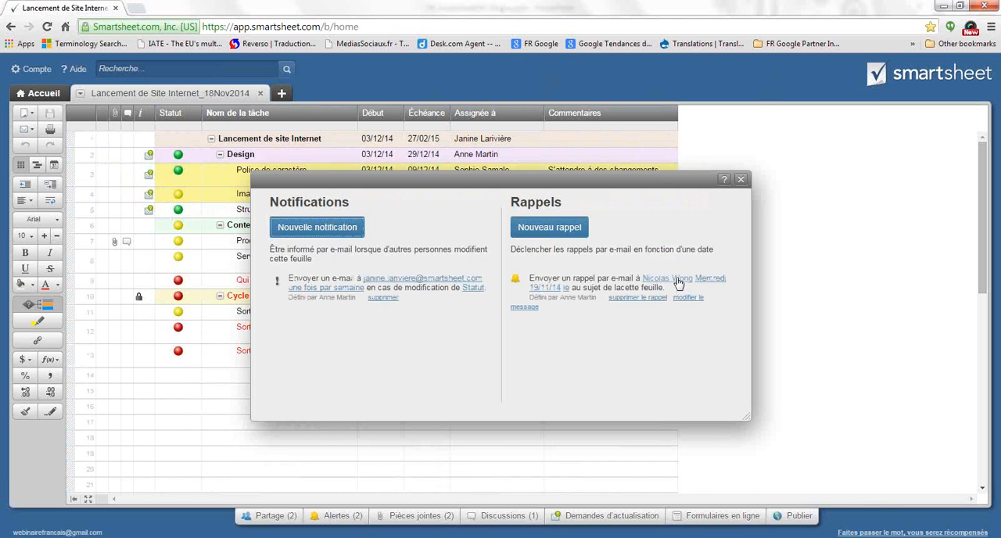
pyautogui.click(679, 284)
pyautogui.moveTo(691, 283); pyautogui.dragTo(288, 268)
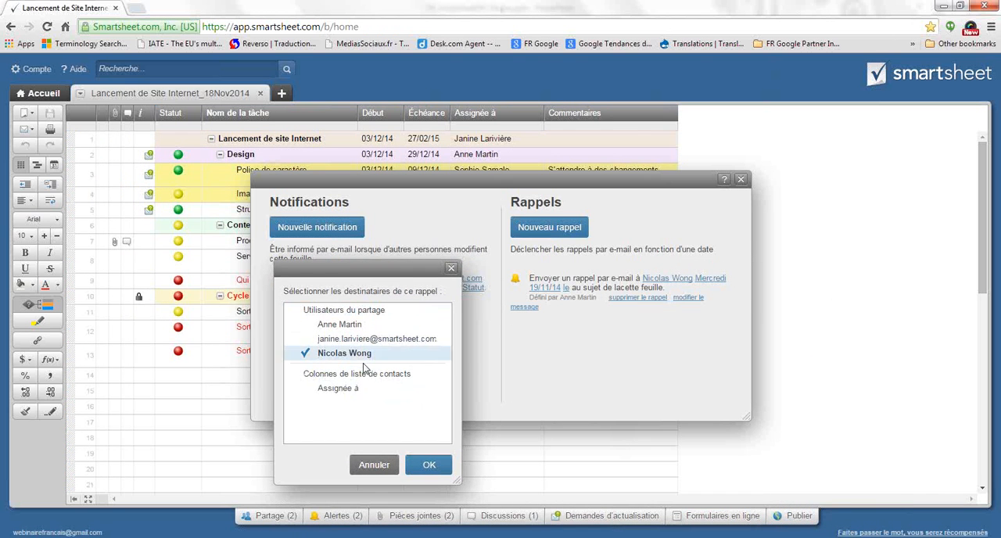
pyautogui.click(337, 389)
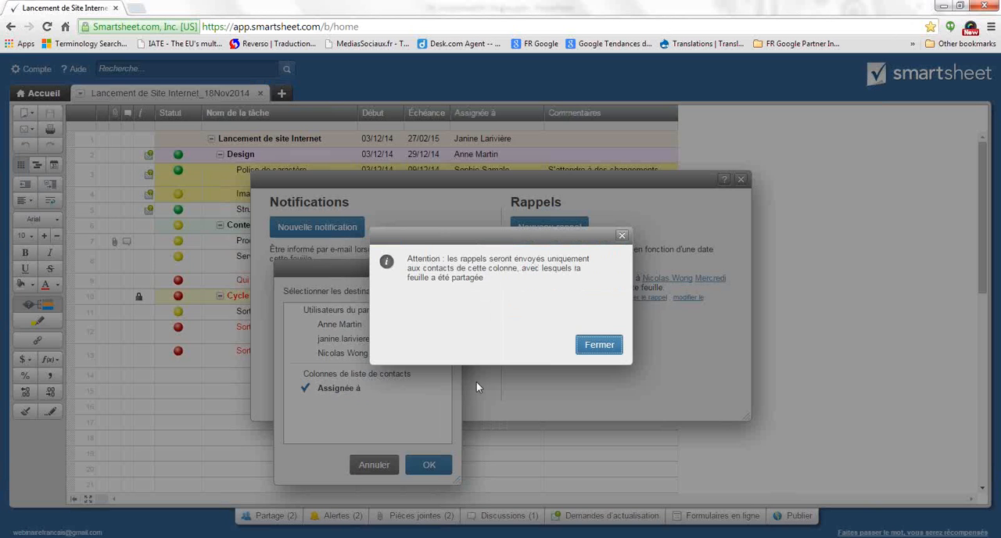
pyautogui.click(583, 345)
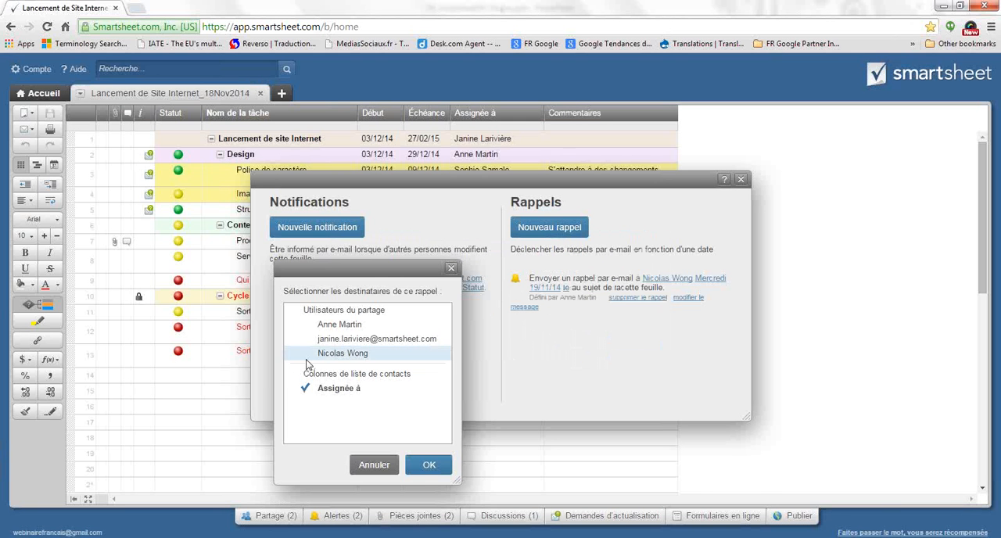
pyautogui.click(322, 360)
pyautogui.click(427, 465)
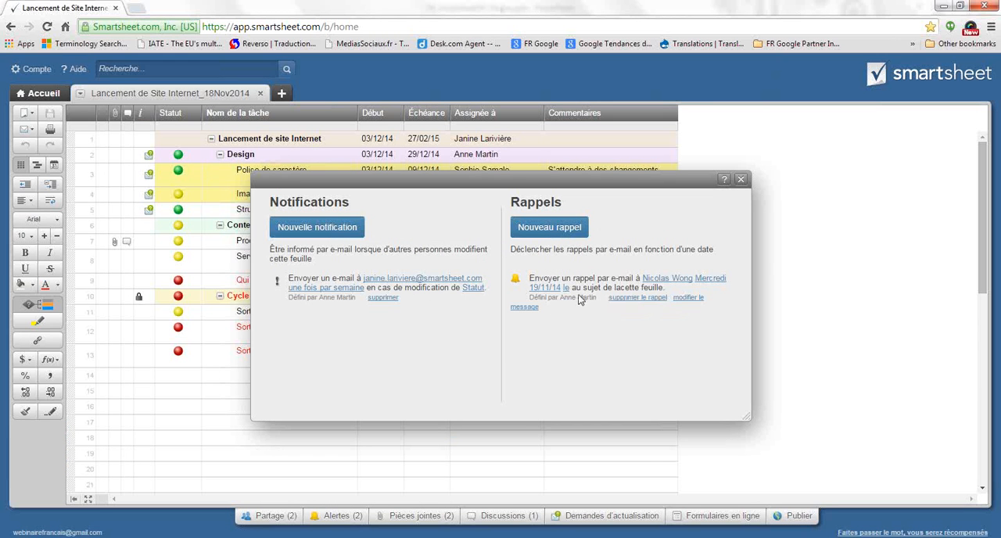
# Make the Échéance date column trigger the reminder and return to the sheet
pyautogui.click(547, 289)
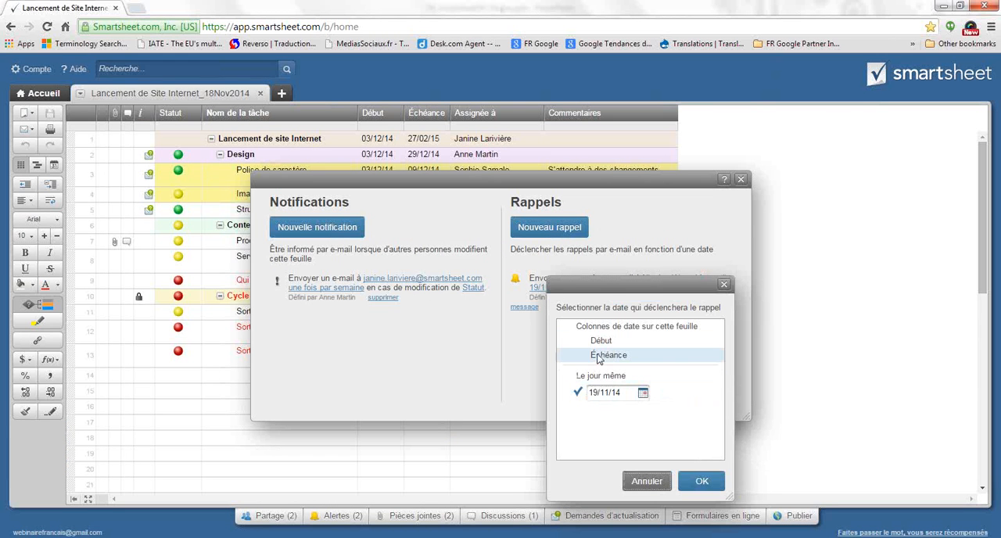
pyautogui.click(594, 355)
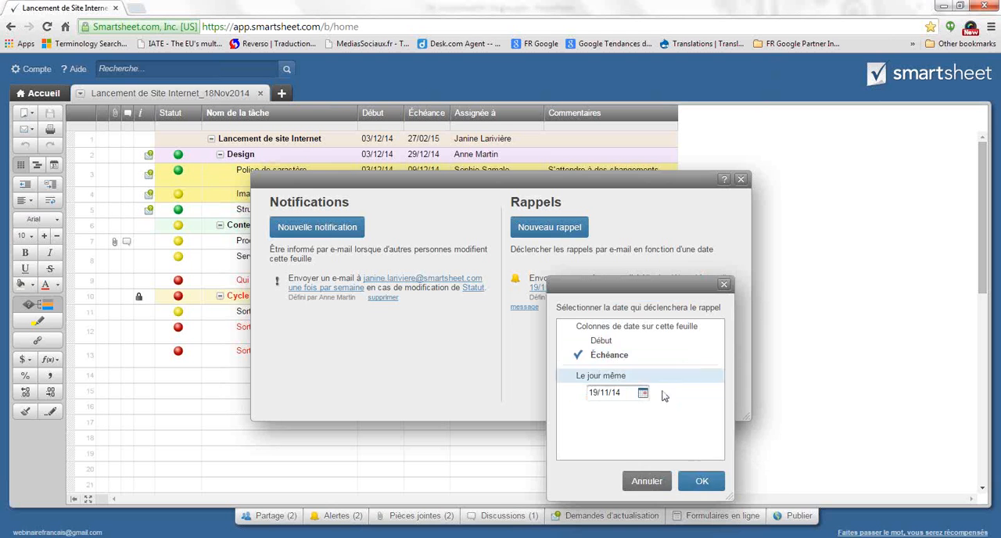
pyautogui.click(701, 481)
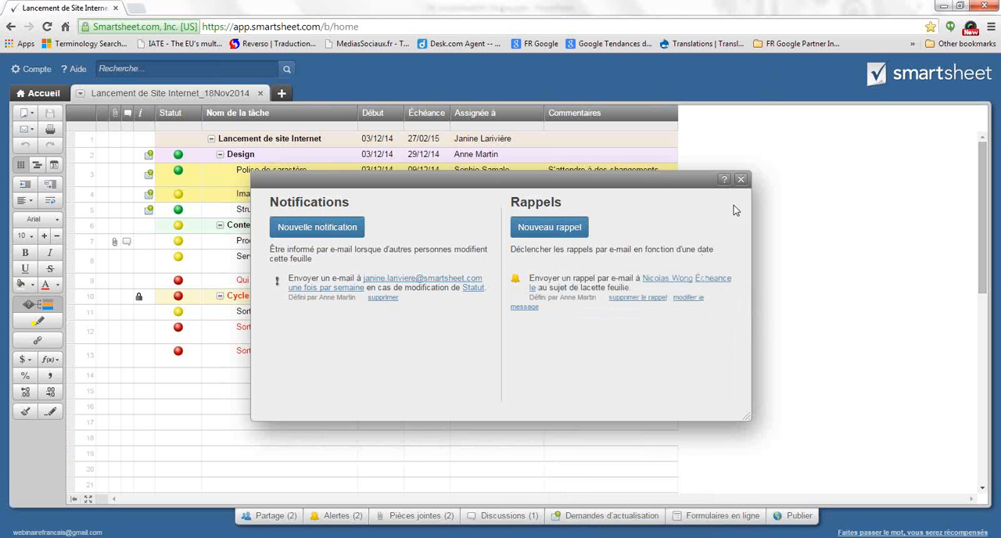
pyautogui.click(741, 179)
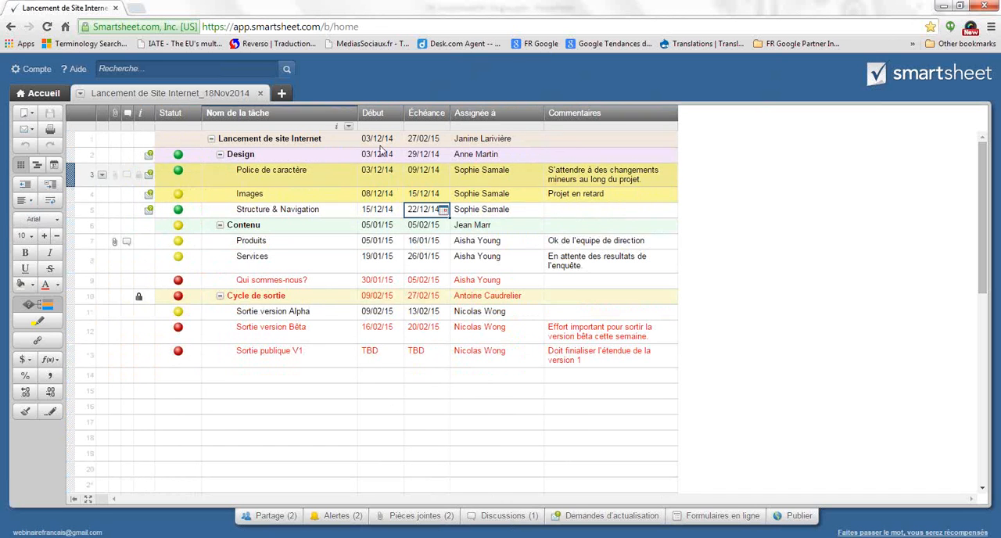
pyautogui.click(431, 373)
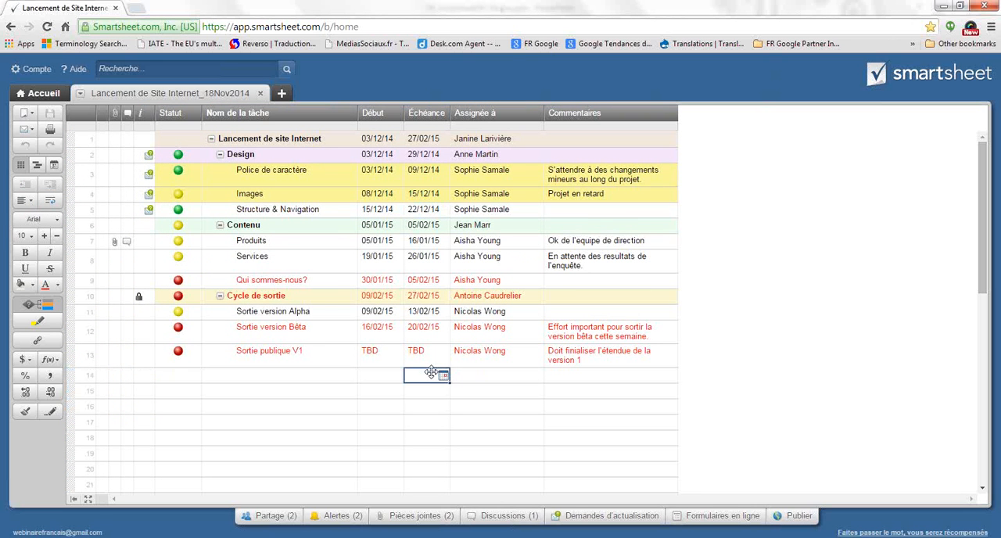
# Review the personal profile and automatic-saving settings, including the available inactivity delays, and close them without saving
pyautogui.click(44, 70)
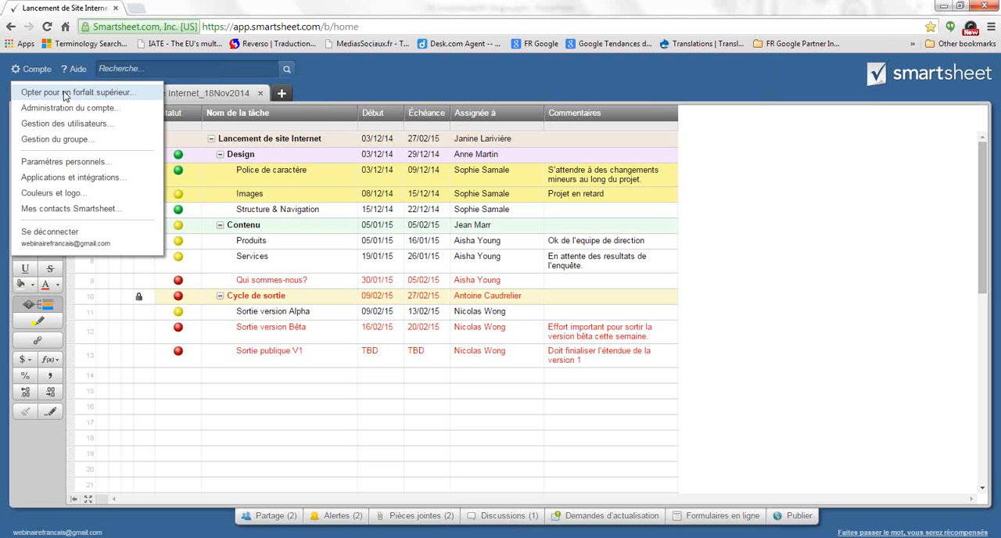
pyautogui.click(82, 166)
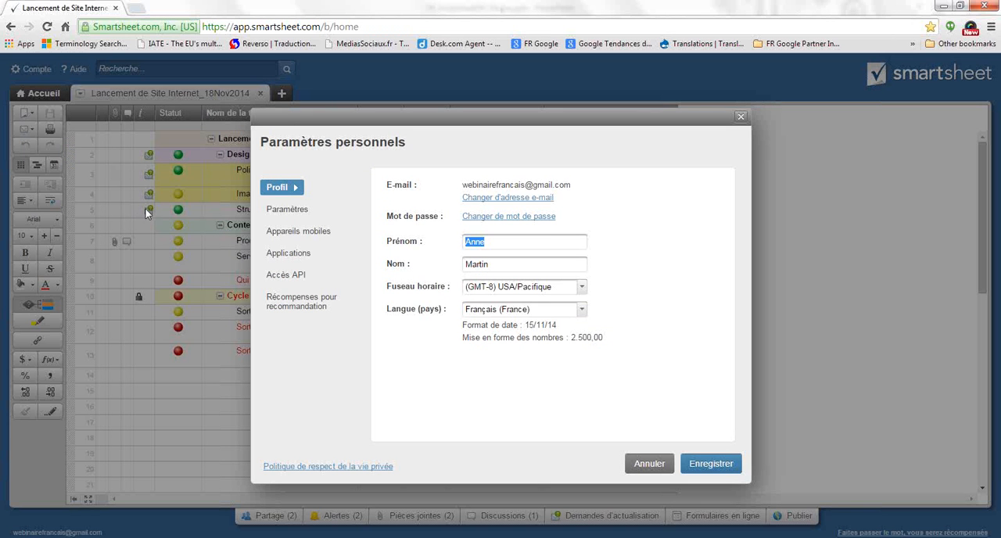
pyautogui.click(311, 215)
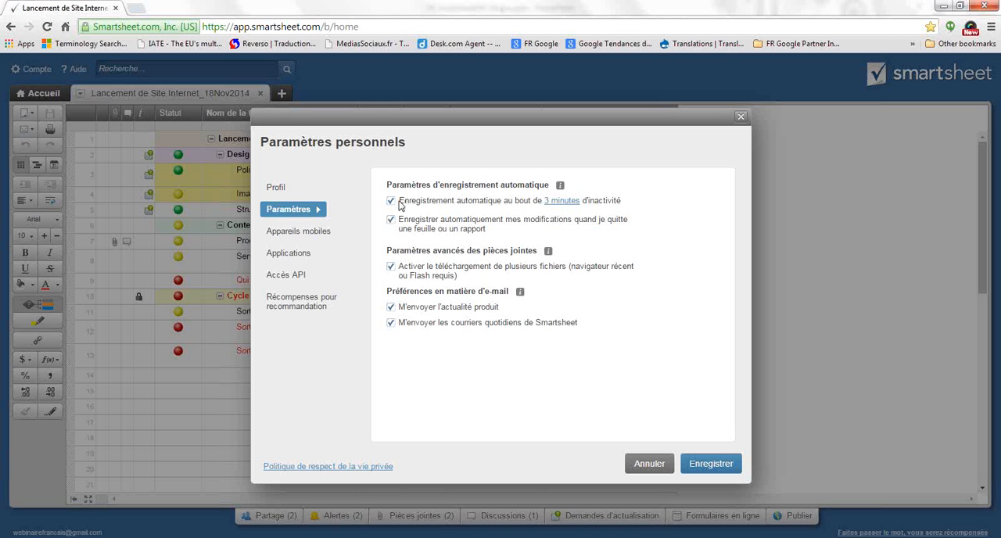
pyautogui.click(565, 202)
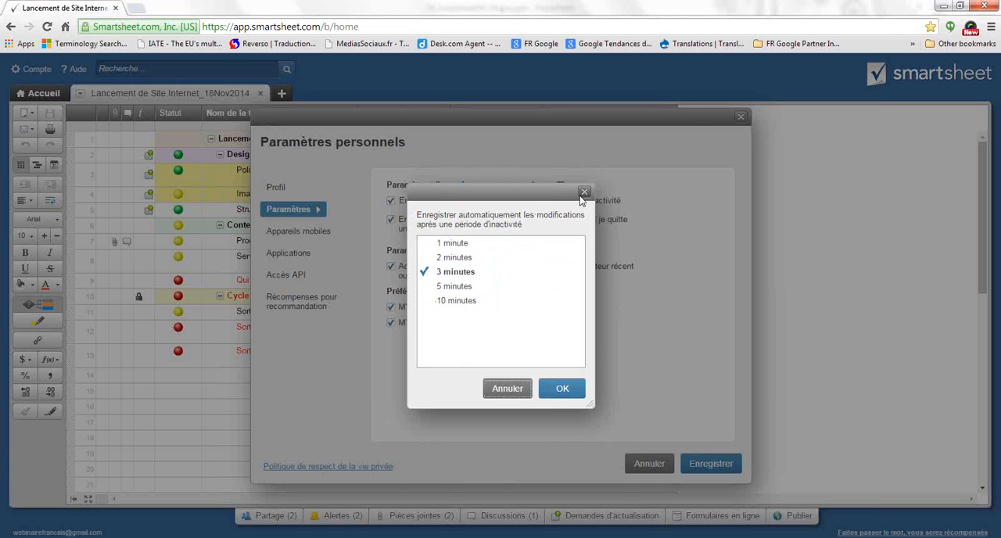
pyautogui.click(585, 193)
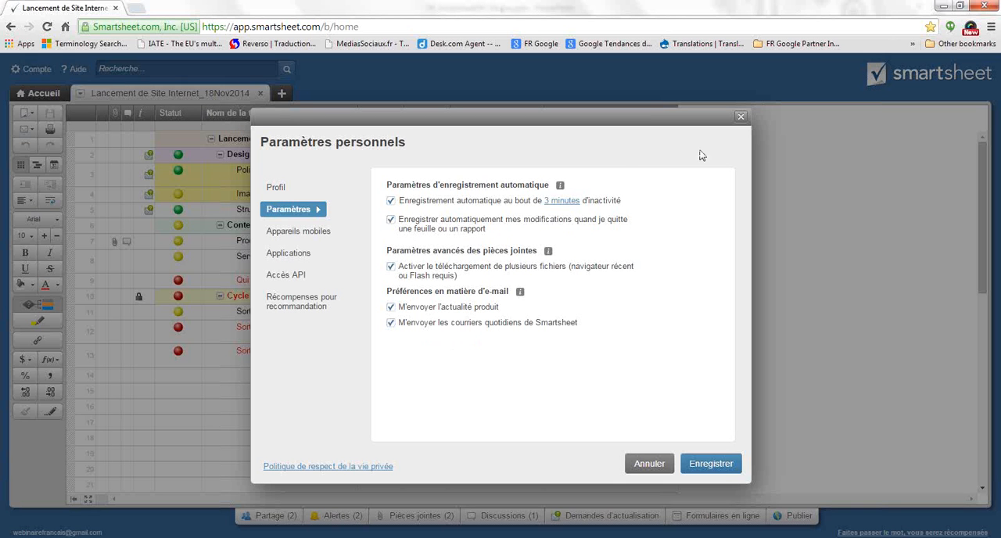
pyautogui.click(741, 116)
# Open the color and logo settings and preview the Smartsheet classique, Rouge sur blanc and Neutre sombre themes before reselecting Smartsheet standard
pyautogui.click(32, 69)
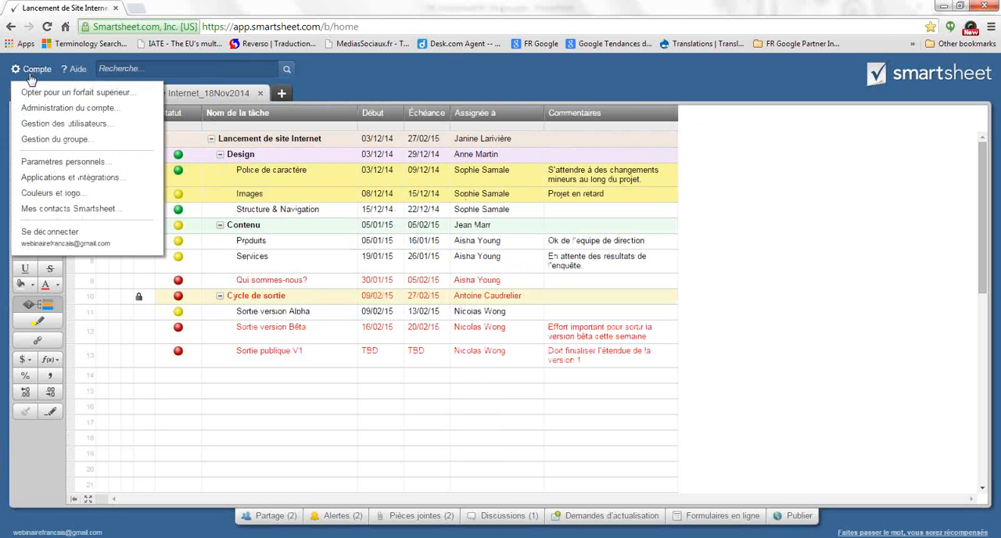
pyautogui.click(61, 196)
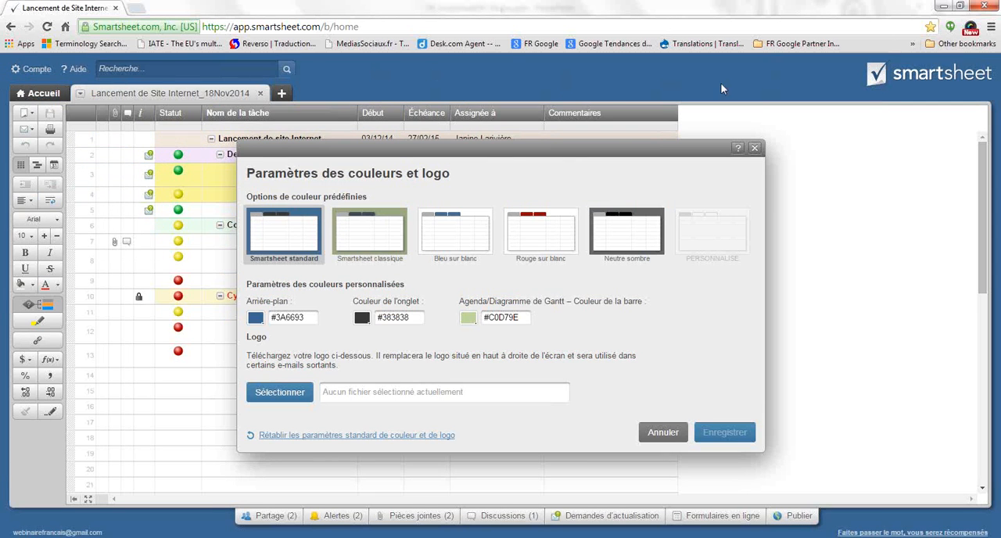
pyautogui.click(356, 235)
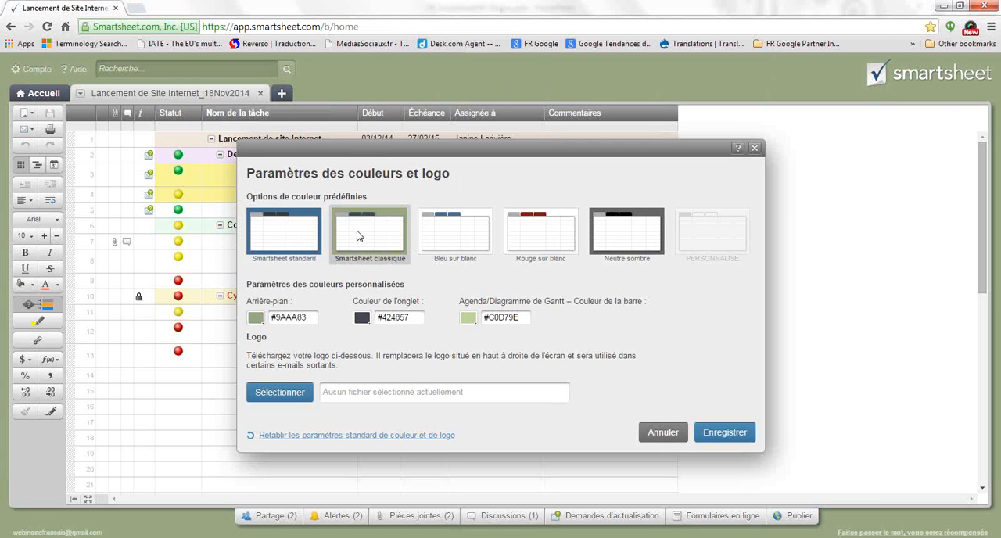
pyautogui.click(561, 252)
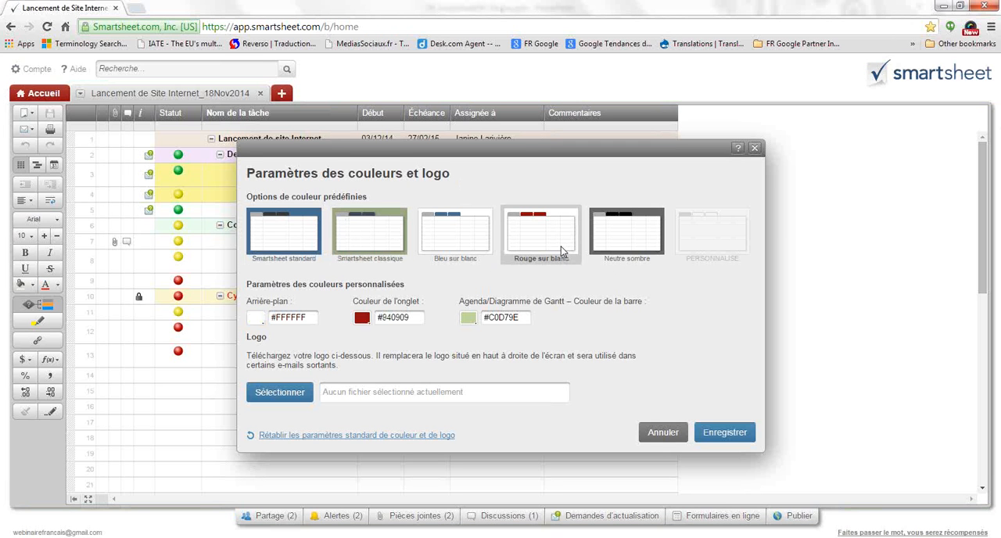
pyautogui.click(614, 249)
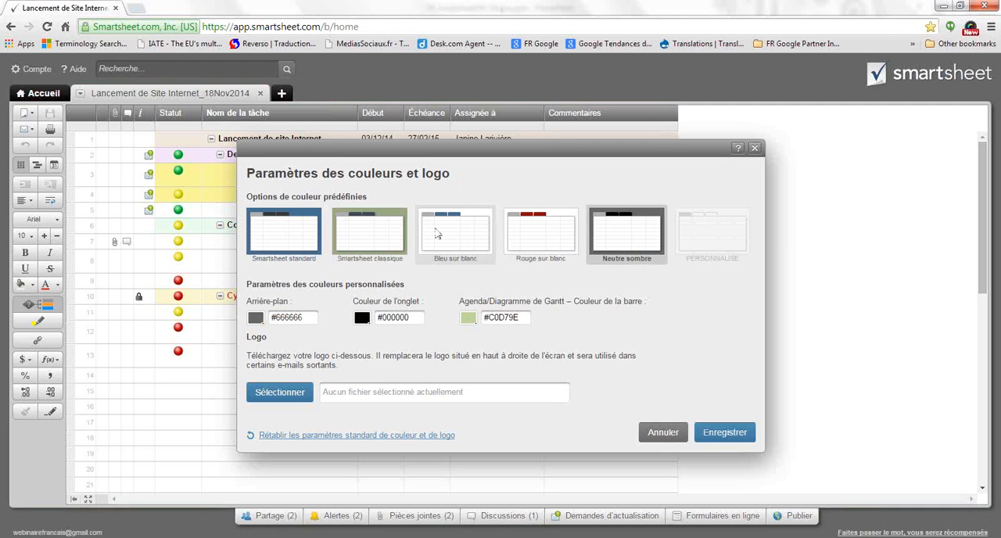
pyautogui.click(292, 240)
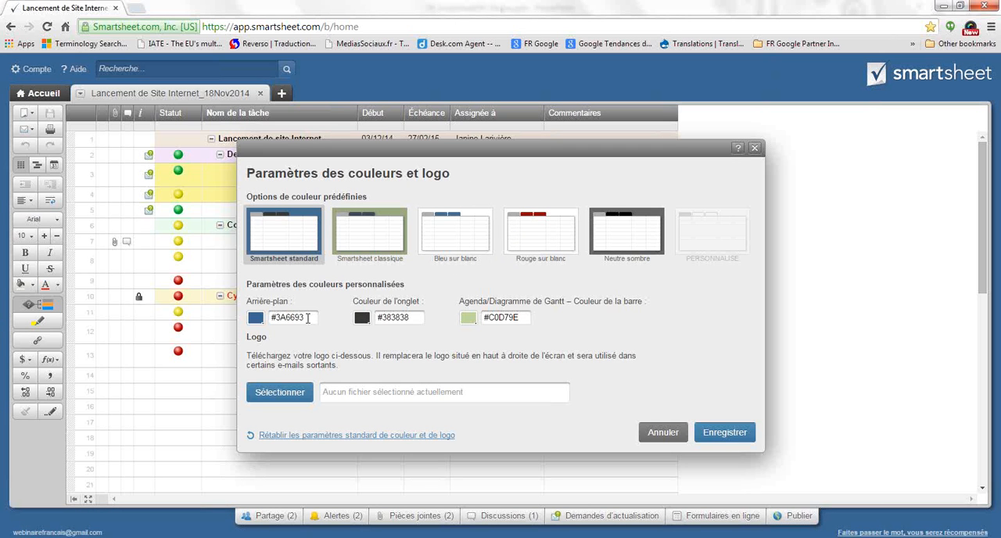
# Examine the custom background, tab and bar color codes, and browse the Desktop for a logo image without choosing one
pyautogui.moveTo(307, 317); pyautogui.dragTo(272, 317)
pyautogui.moveTo(413, 316); pyautogui.dragTo(377, 317)
pyautogui.moveTo(529, 318); pyautogui.dragTo(481, 318)
pyautogui.click(291, 398)
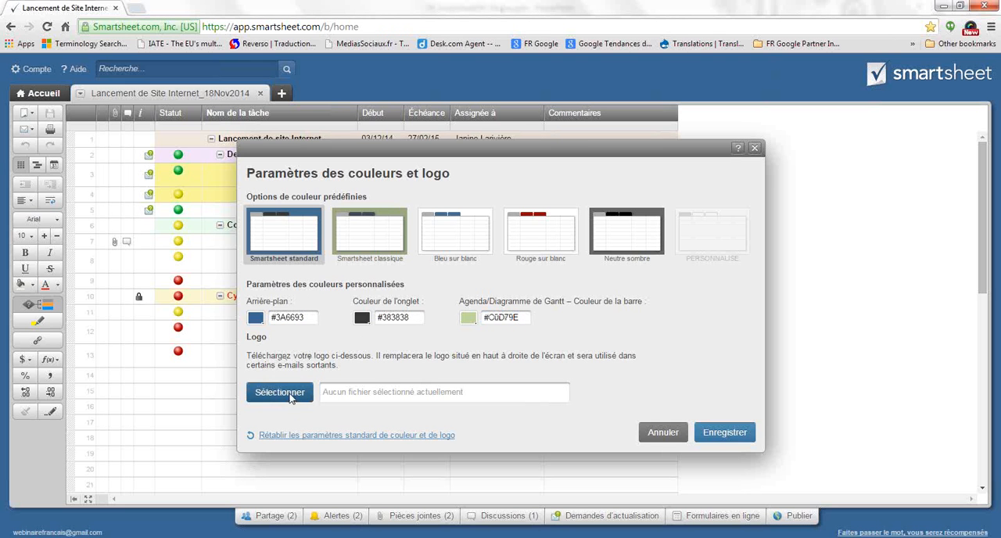
pyautogui.click(142, 229)
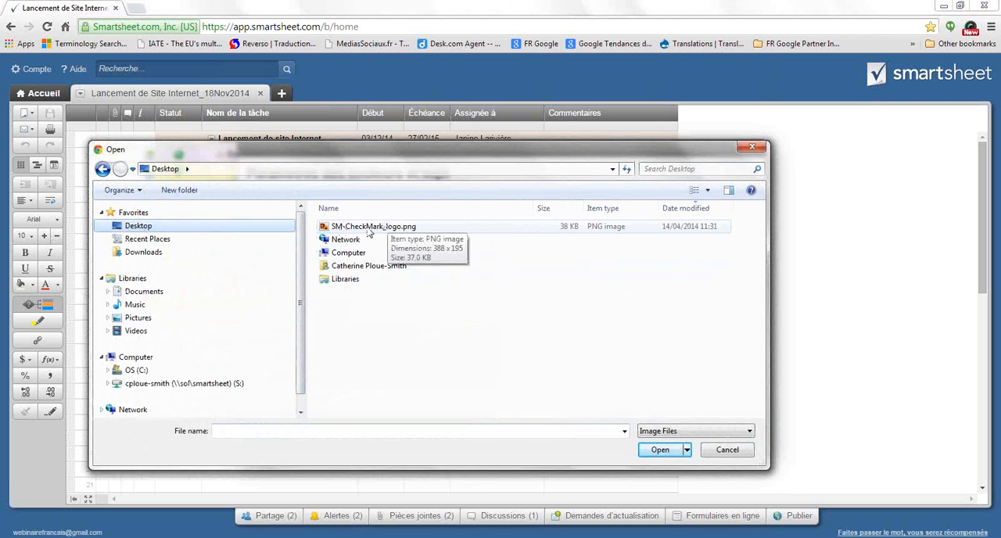
pyautogui.click(753, 150)
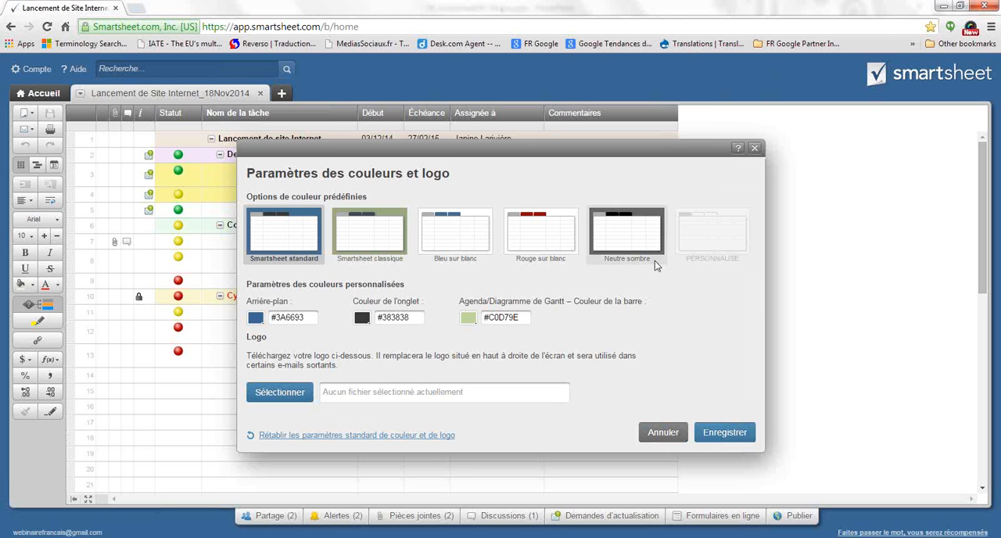
# Apply the Smartsheet classique color theme and save the color settings
pyautogui.click(395, 243)
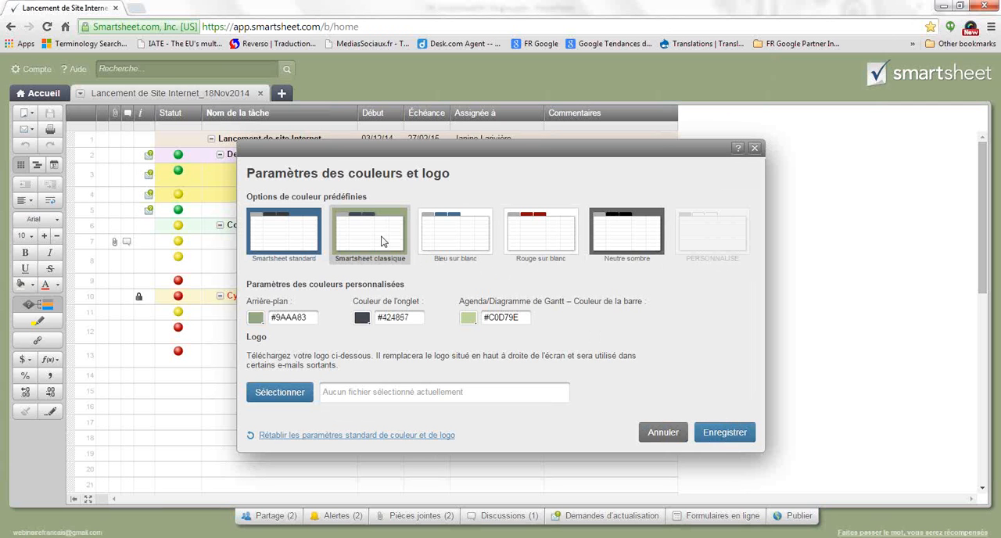
pyautogui.click(743, 436)
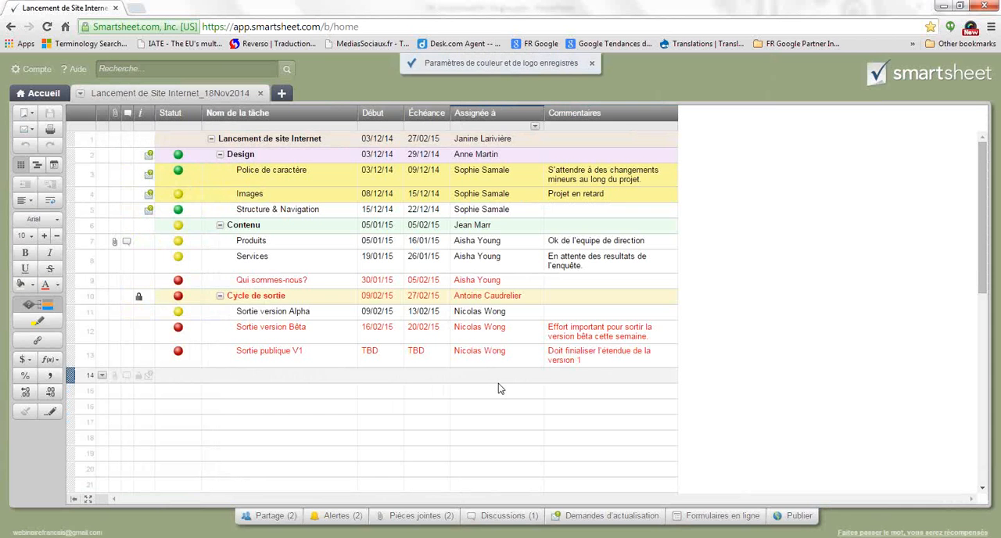
# Go to the home page and examine the Feuilles section and its En cours, Projets Clients, Gestion des Ressources and Session 101 folders
pyautogui.click(43, 95)
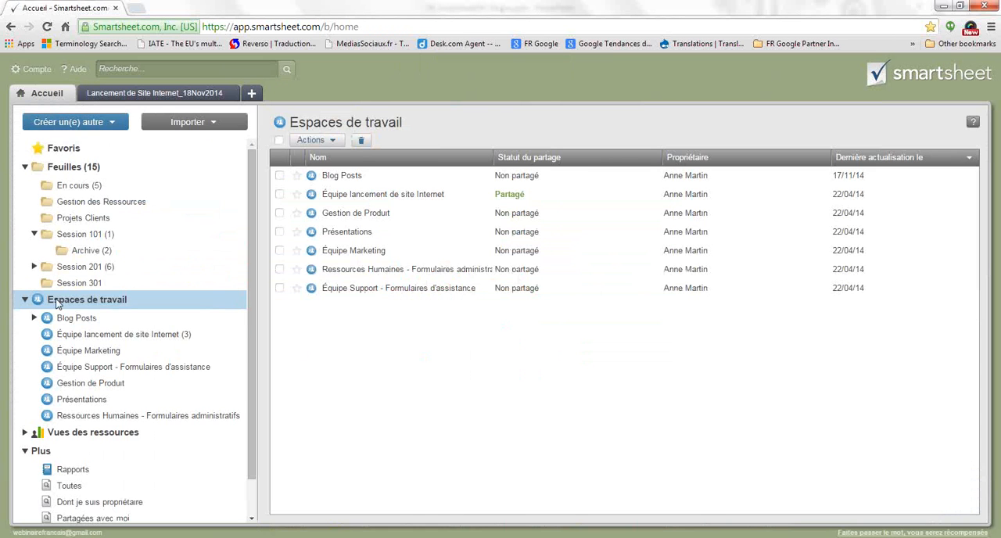
pyautogui.click(24, 301)
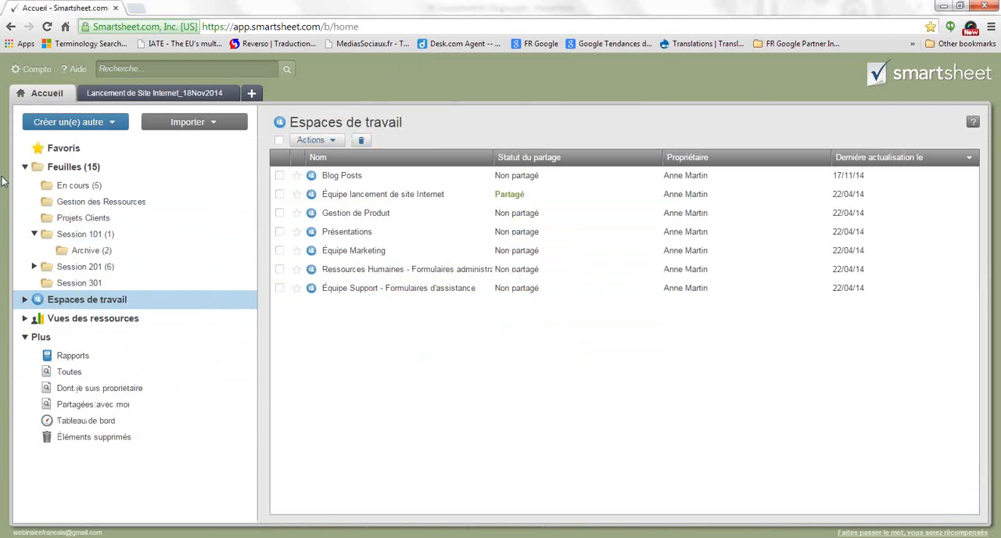
pyautogui.click(24, 167)
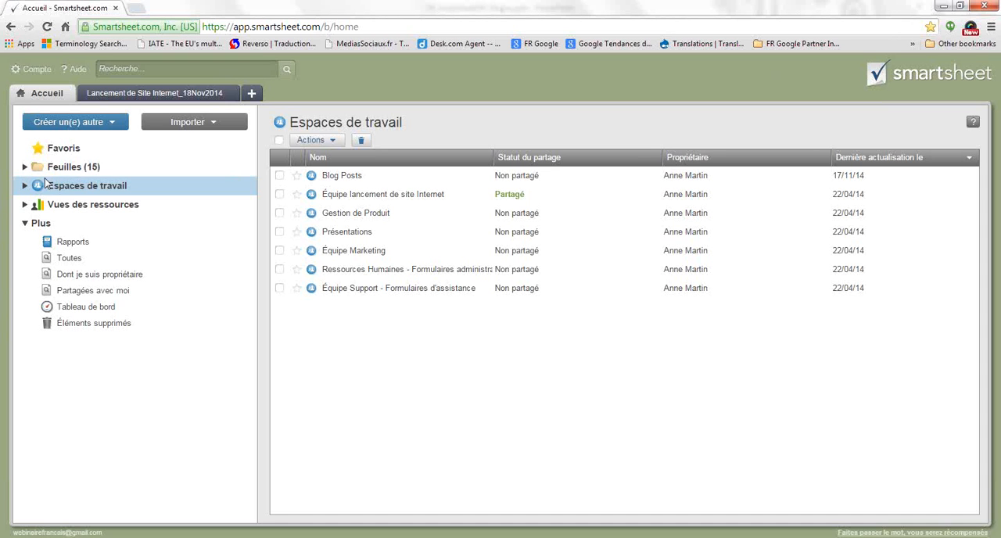
pyautogui.click(23, 168)
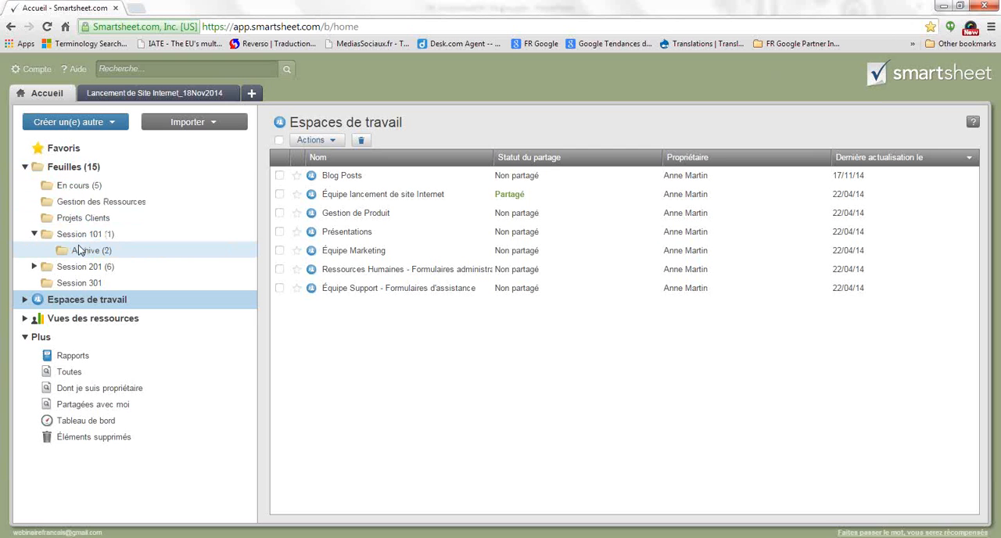
pyautogui.click(61, 184)
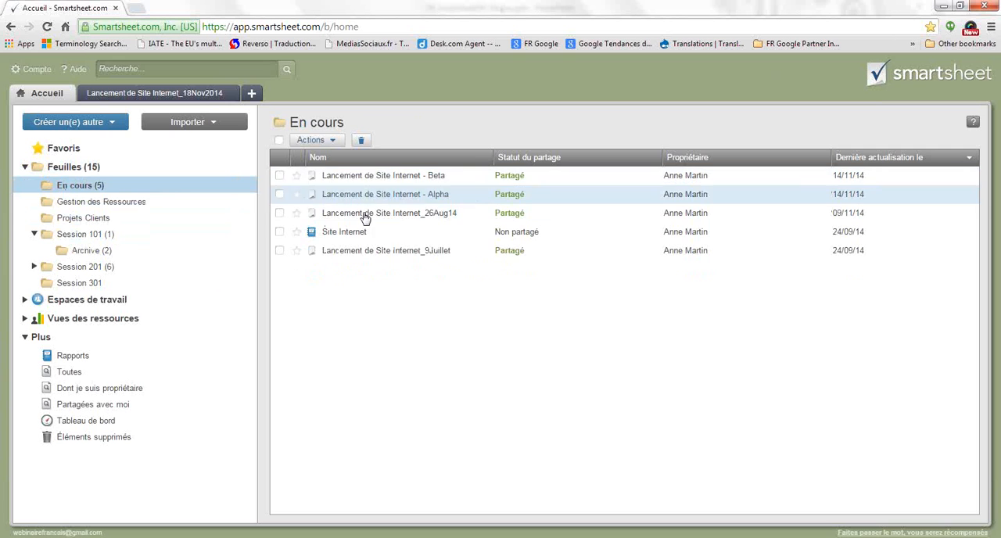
pyautogui.click(88, 218)
pyautogui.click(91, 201)
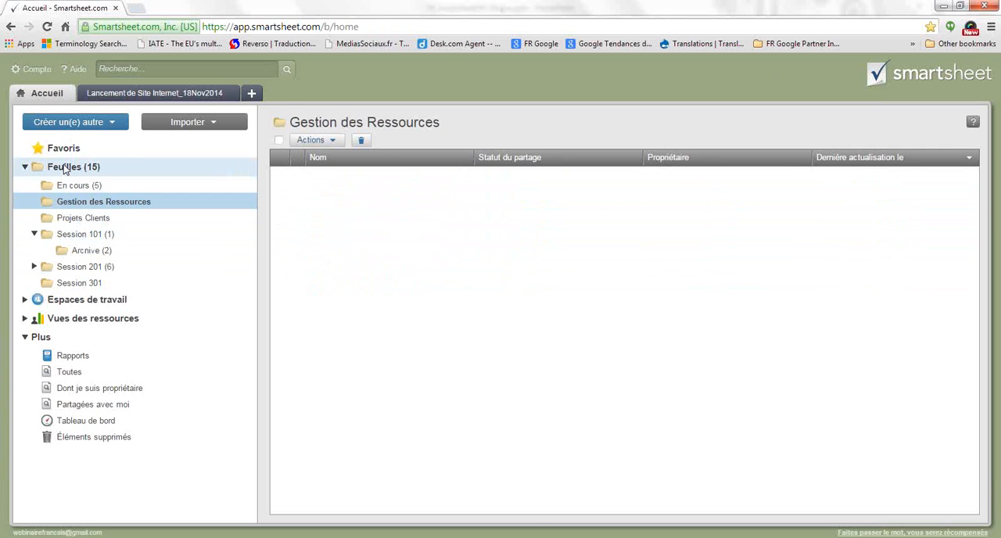
pyautogui.click(72, 235)
pyautogui.click(73, 167)
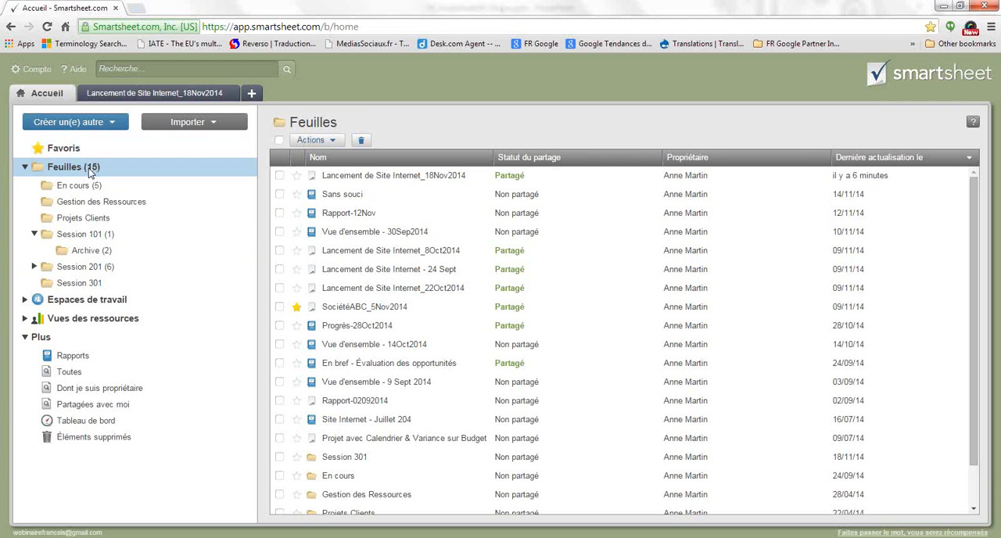
# Expand the list of workspaces under Espaces de travail and open the Équipe Marketing workspace
pyautogui.click(55, 302)
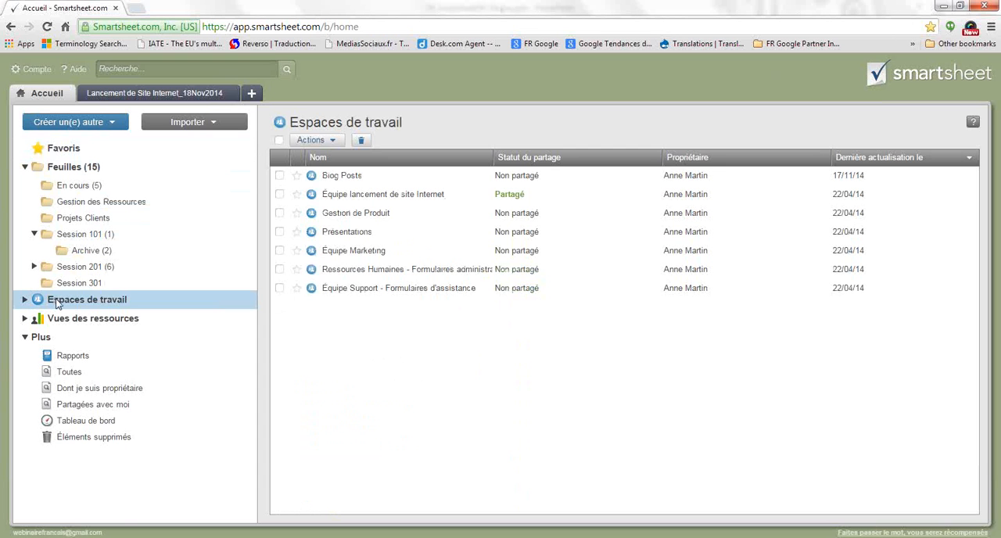
pyautogui.click(24, 299)
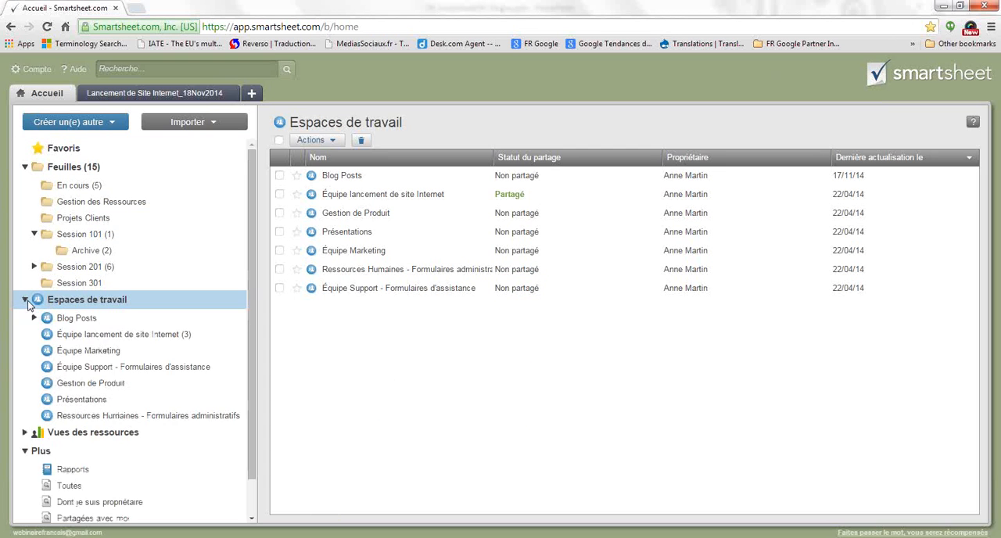
pyautogui.scroll(-1, 117, 340)
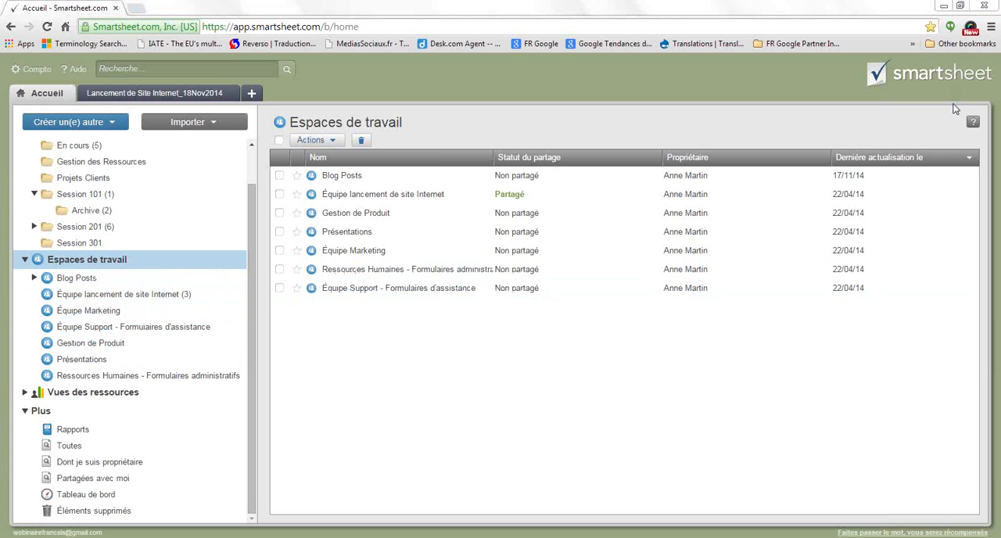
pyautogui.click(64, 313)
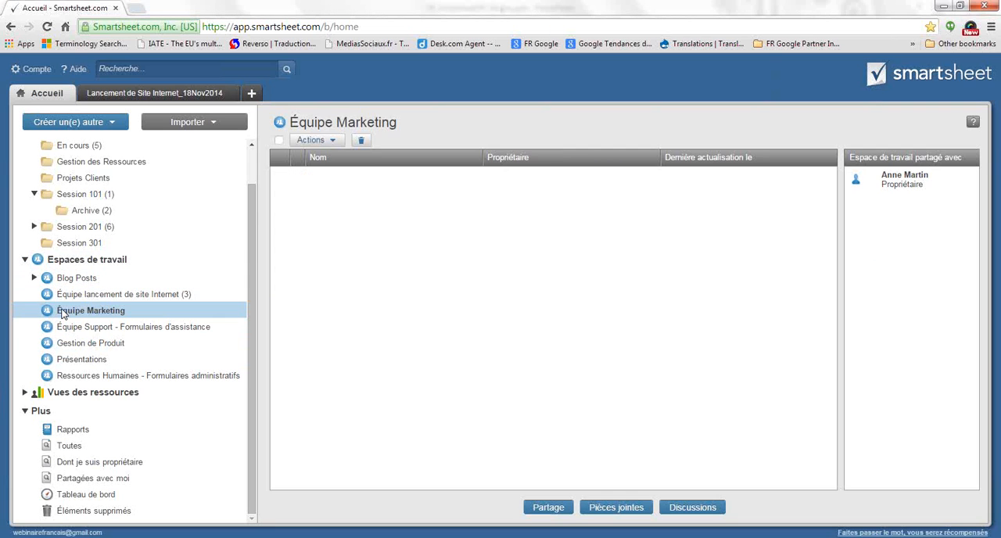
# Start sharing the Équipe Marketing workspace and add the first two collaborators from the suggested contacts as recipients
pyautogui.click(551, 508)
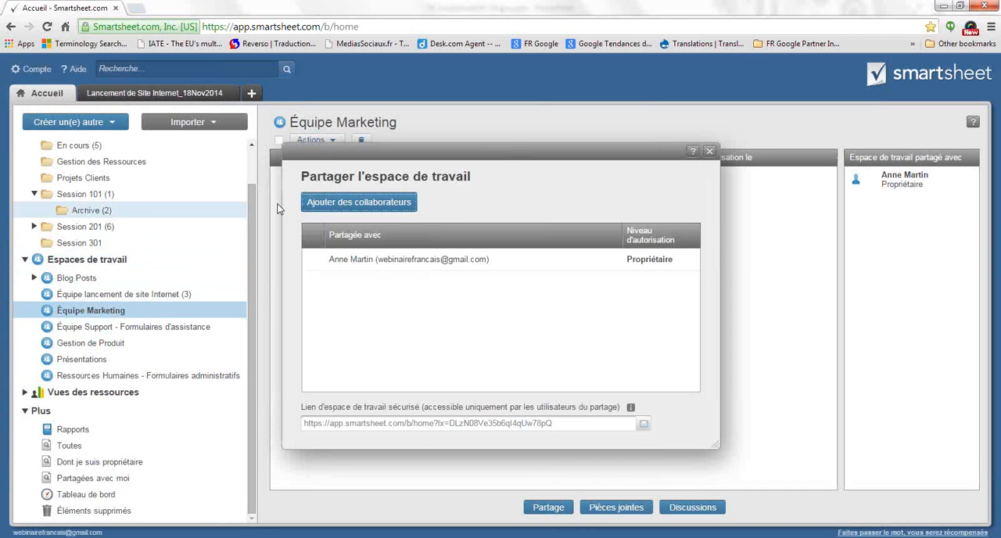
pyautogui.click(335, 205)
pyautogui.write('jani')
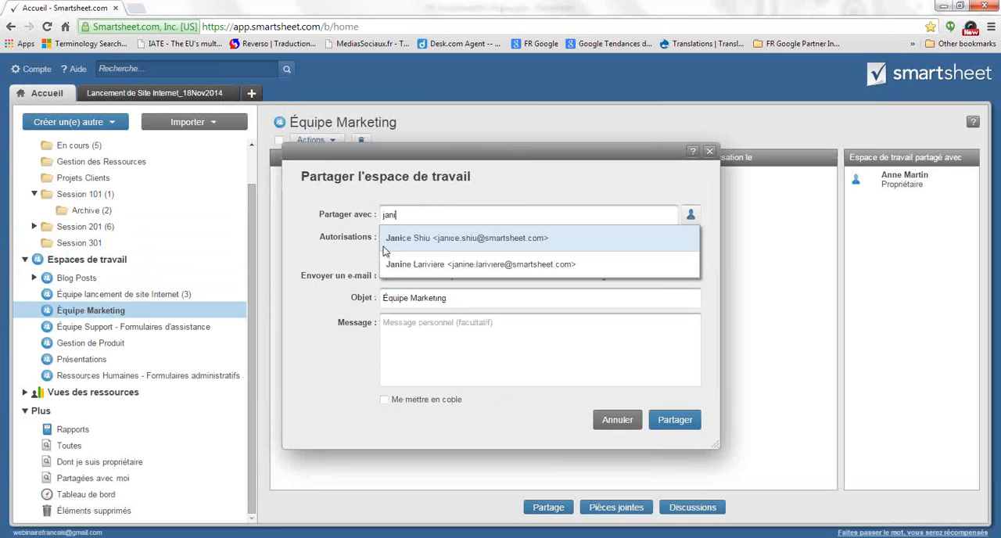
pyautogui.click(385, 262)
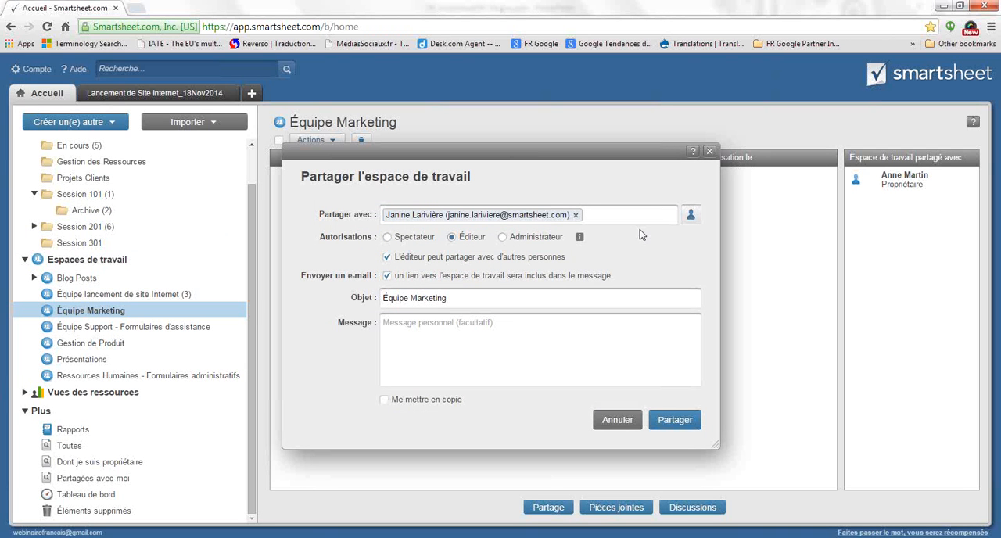
pyautogui.write('sophi')
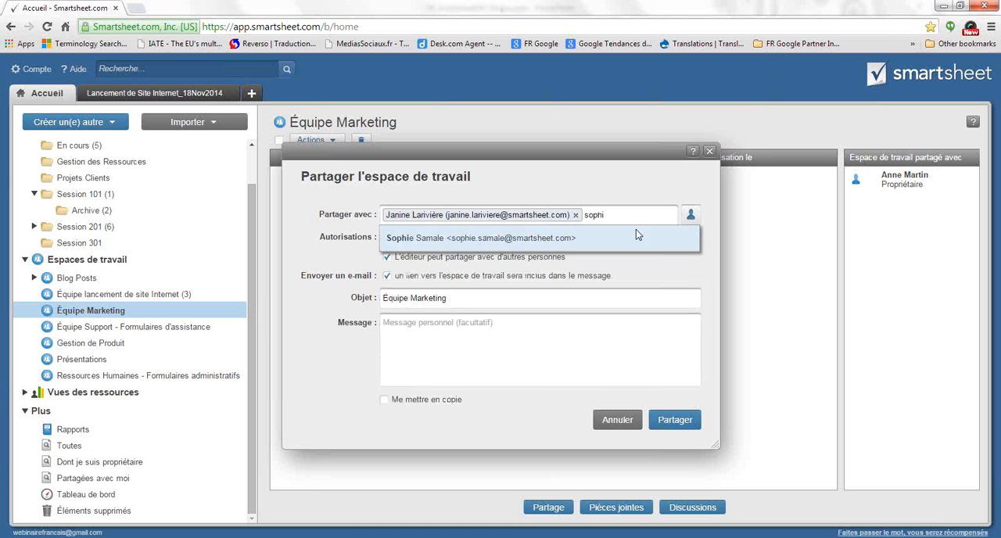
pyautogui.click(499, 245)
# Add two more suggested contacts as recipients and share the workspace with all four collaborators at the Éditeur permission level
pyautogui.write('antoine')
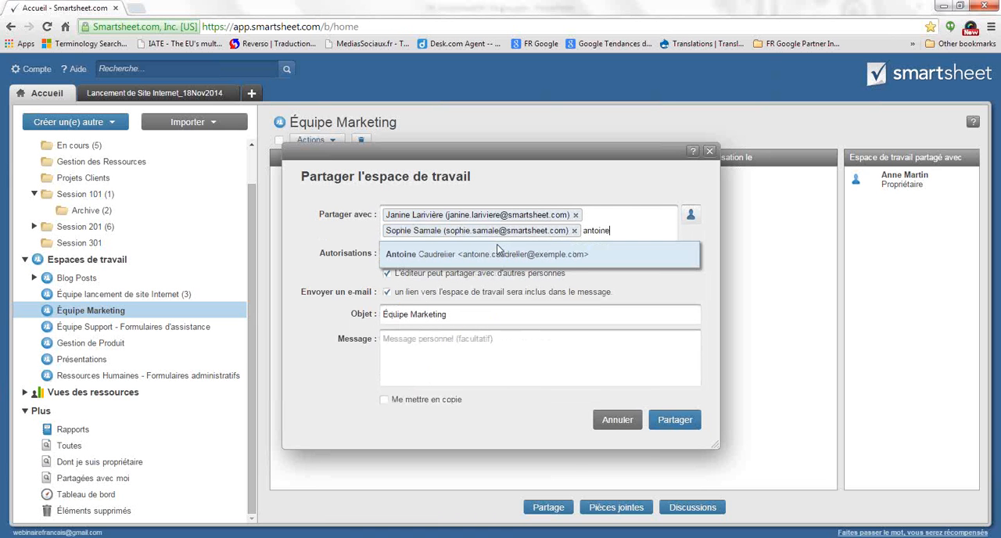
pyautogui.click(485, 257)
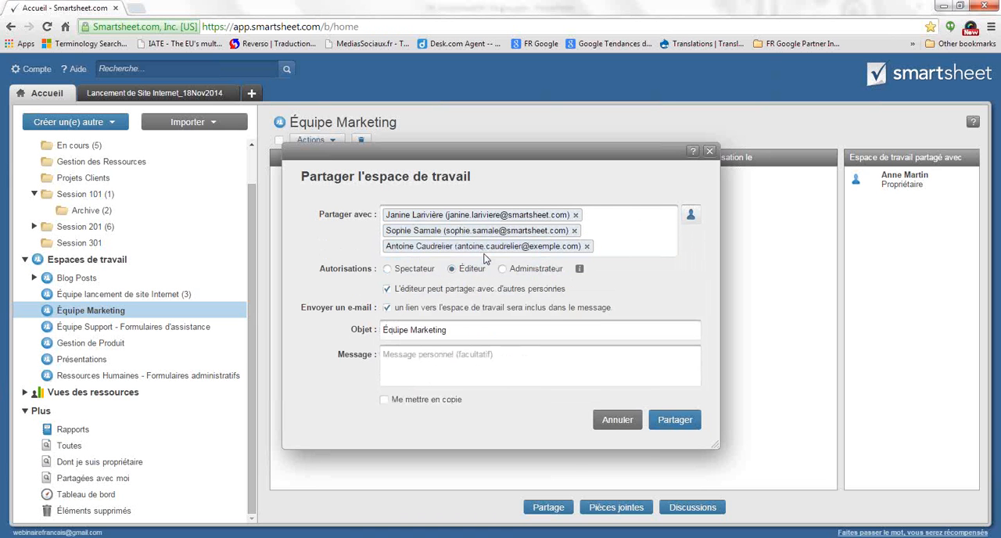
pyautogui.write('nico')
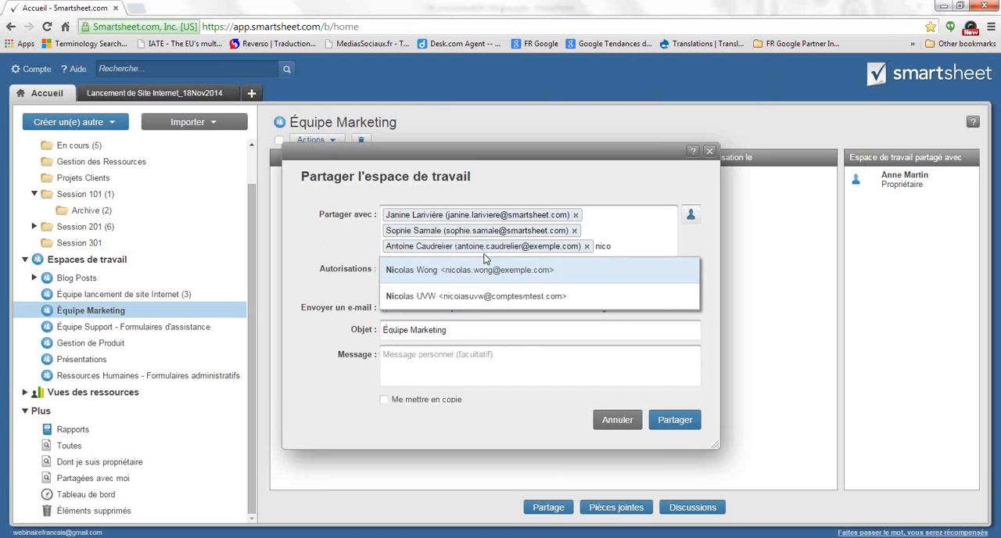
pyautogui.click(481, 271)
pyautogui.click(691, 425)
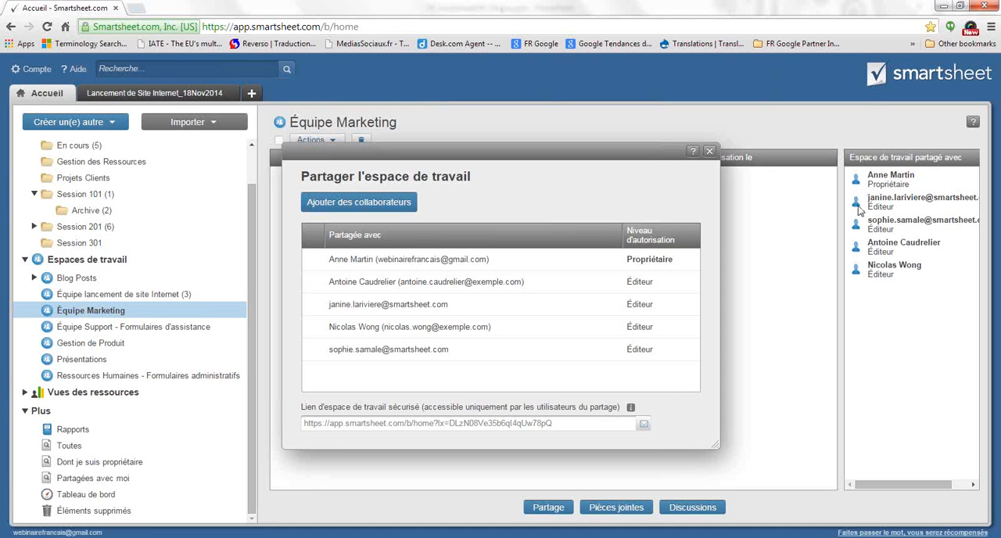
# Reopen the Équipe Marketing workspace's sharing settings and change the first collaborator listed below the owner to Administrateur
pyautogui.click(709, 152)
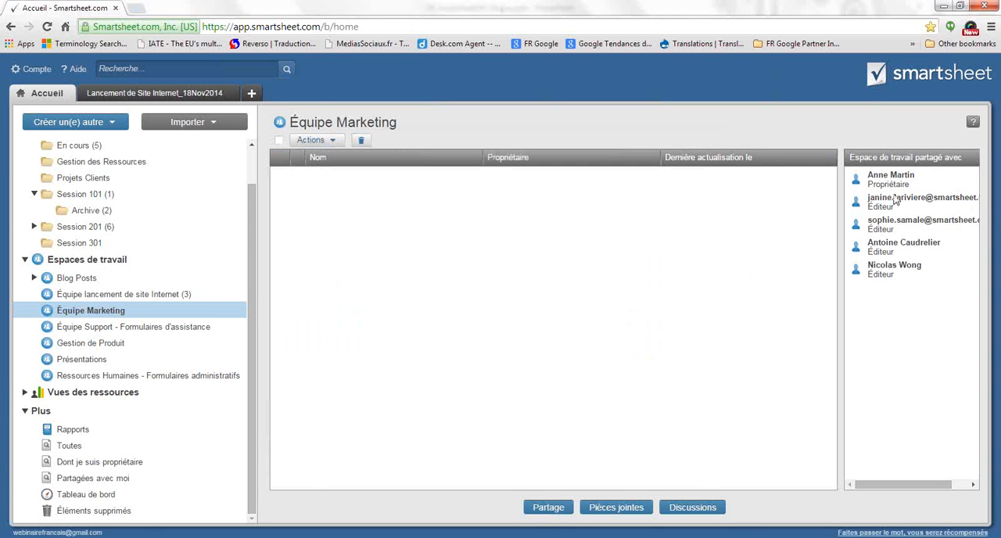
pyautogui.click(549, 508)
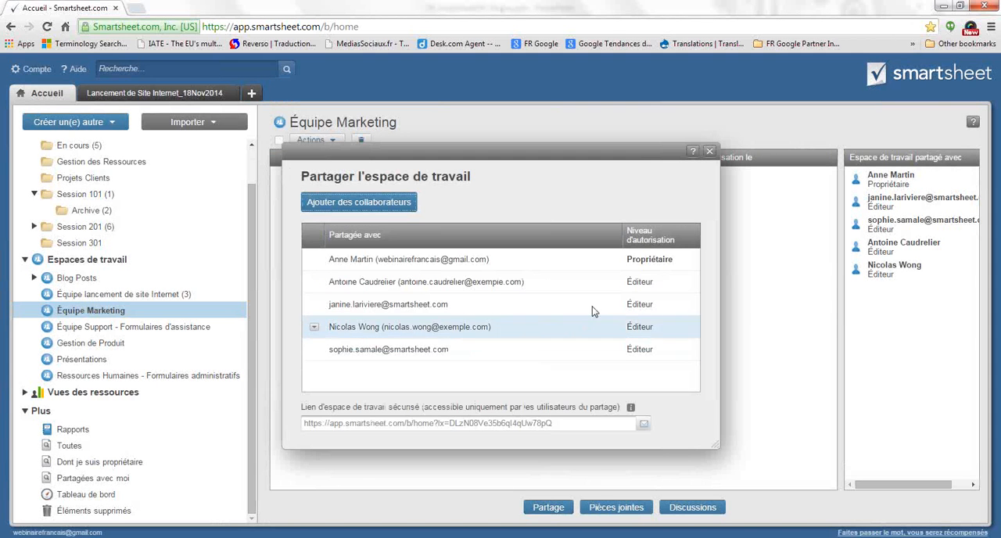
pyautogui.click(314, 283)
pyautogui.click(356, 305)
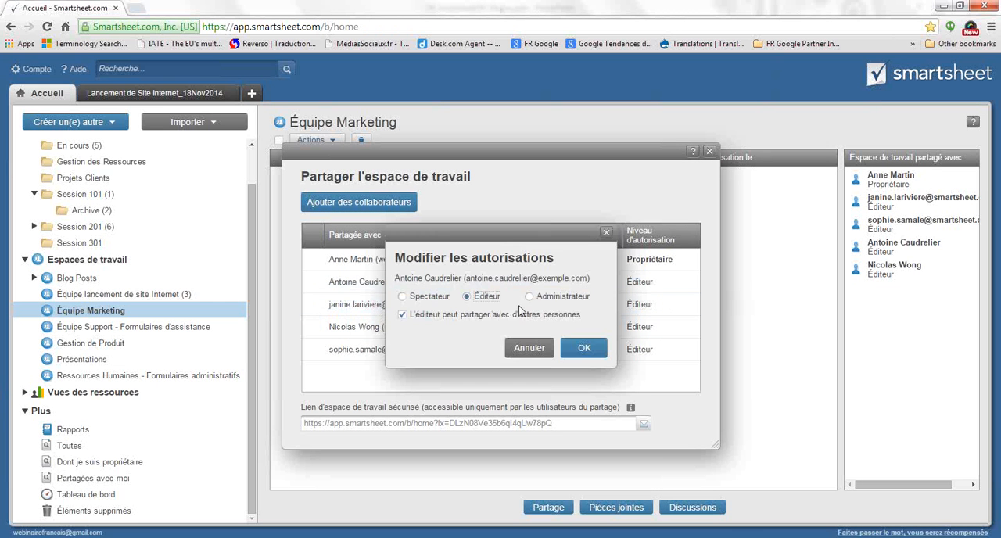
pyautogui.click(531, 301)
pyautogui.click(579, 348)
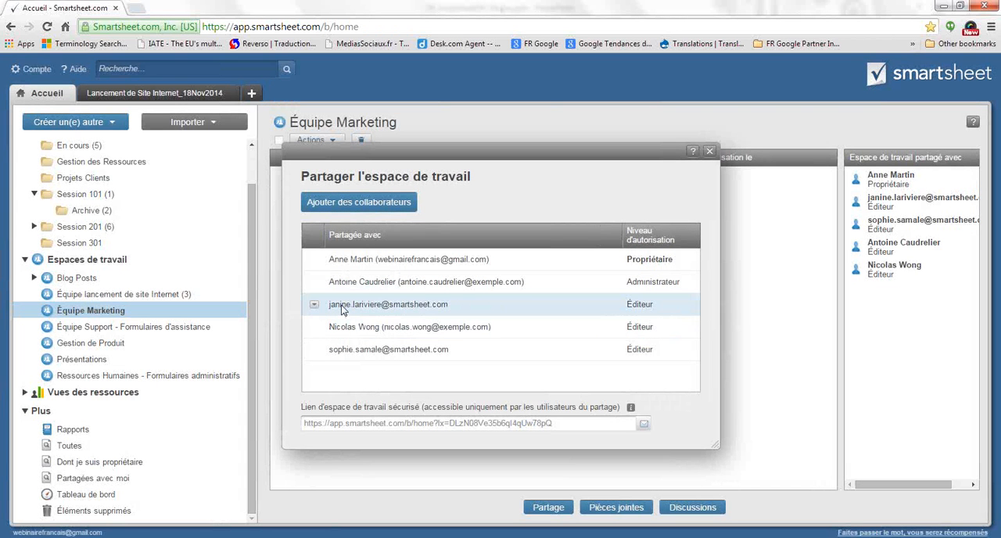
# Change the collaborator in the fourth row of the share list to Administrateur and close the sharing settings
pyautogui.click(314, 328)
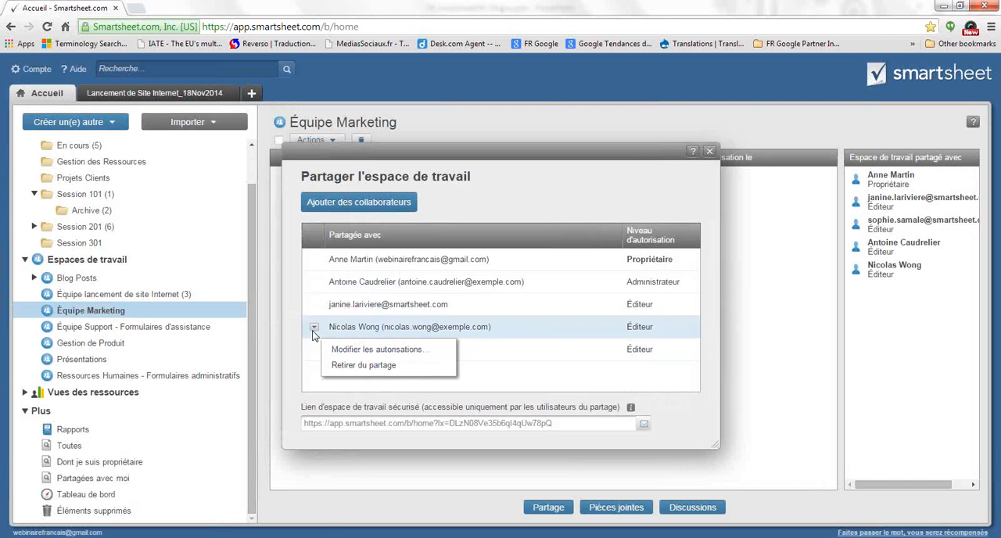
pyautogui.click(367, 350)
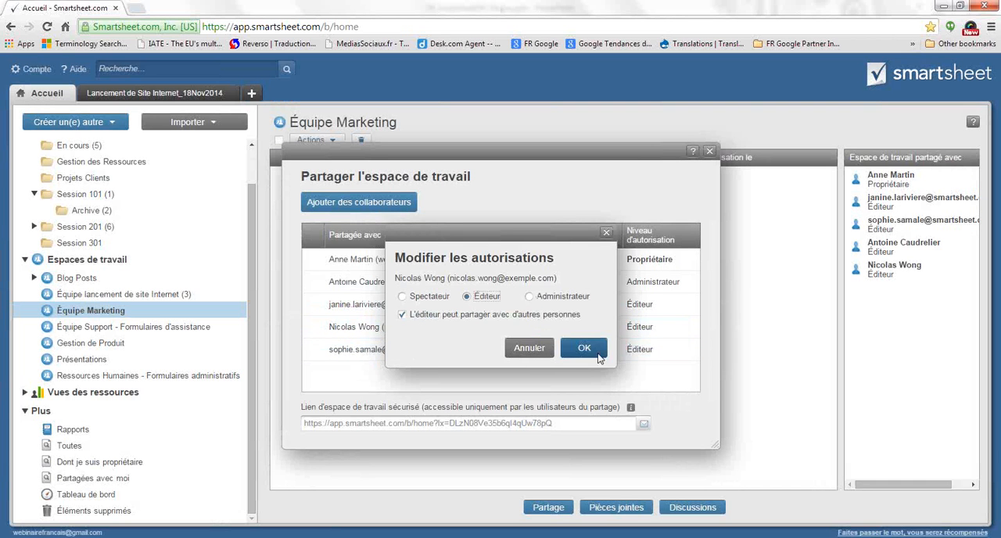
pyautogui.click(532, 297)
pyautogui.click(584, 349)
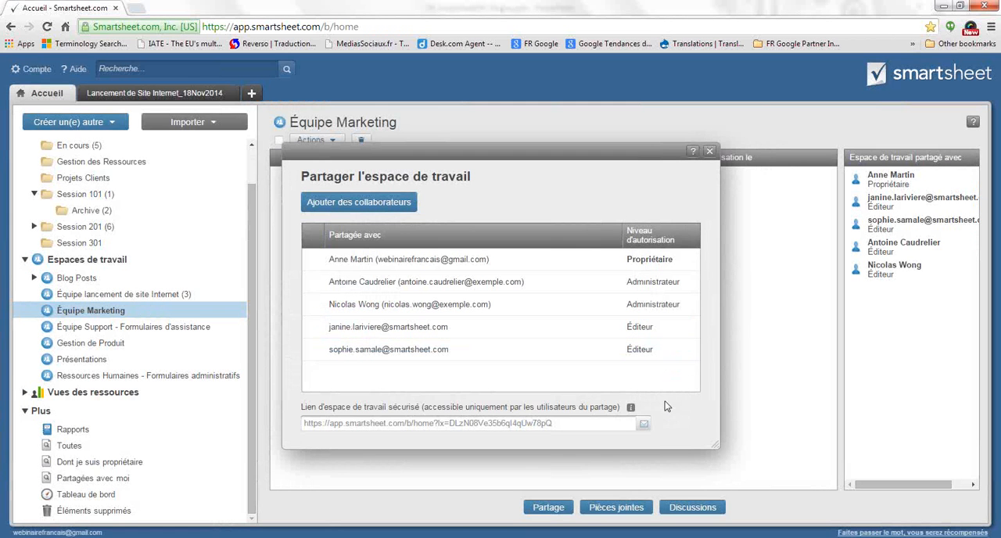
pyautogui.click(710, 151)
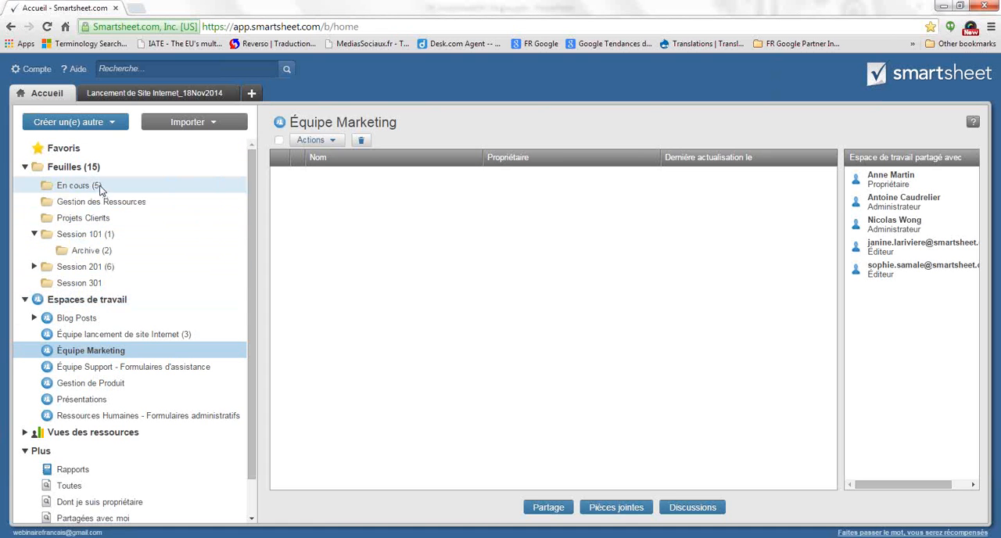
# Move the Lancement de Site Internet-101 sheet from the Session 101 Archive folder to the Équipe Marketing workspace and open that workspace
pyautogui.click(130, 183)
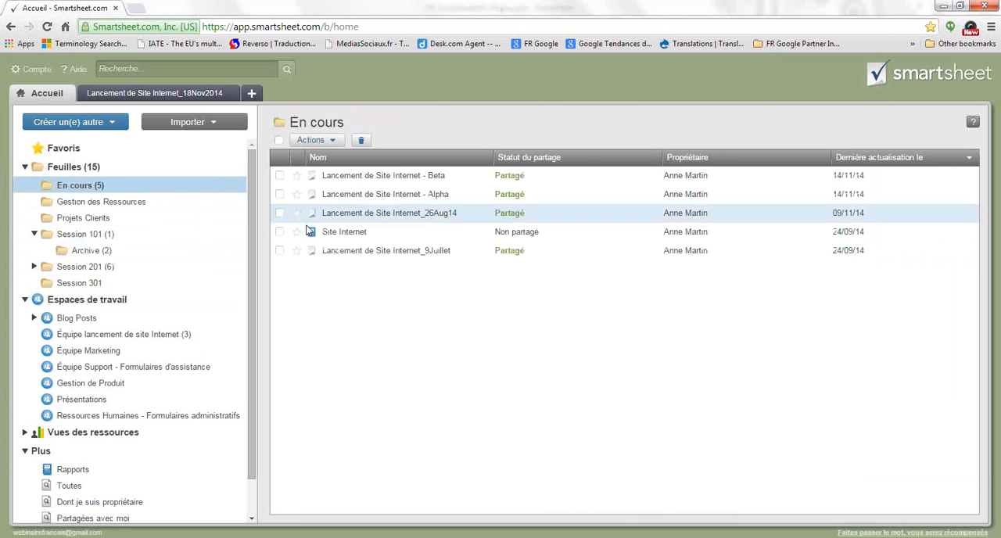
pyautogui.click(92, 250)
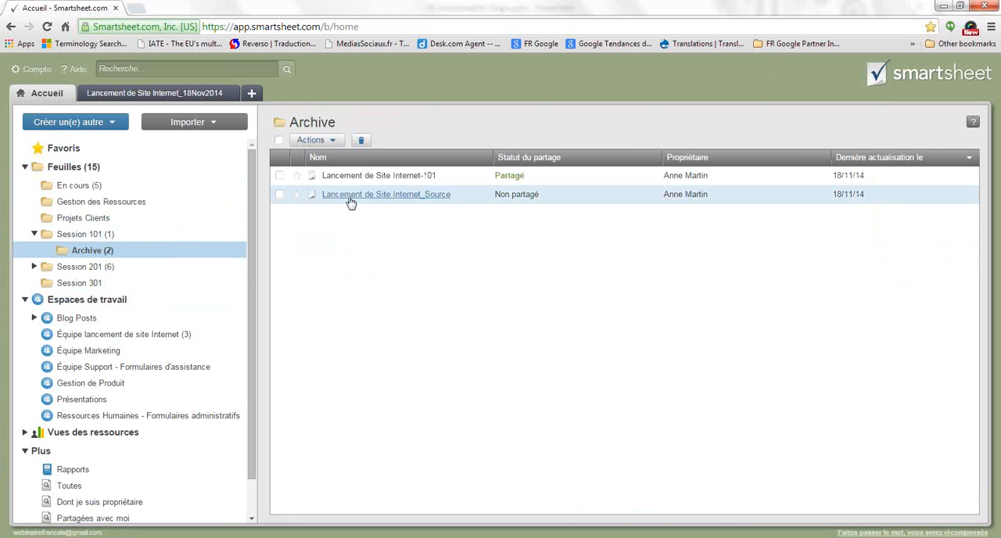
pyautogui.moveTo(350, 179); pyautogui.dragTo(82, 350)
pyautogui.click(597, 347)
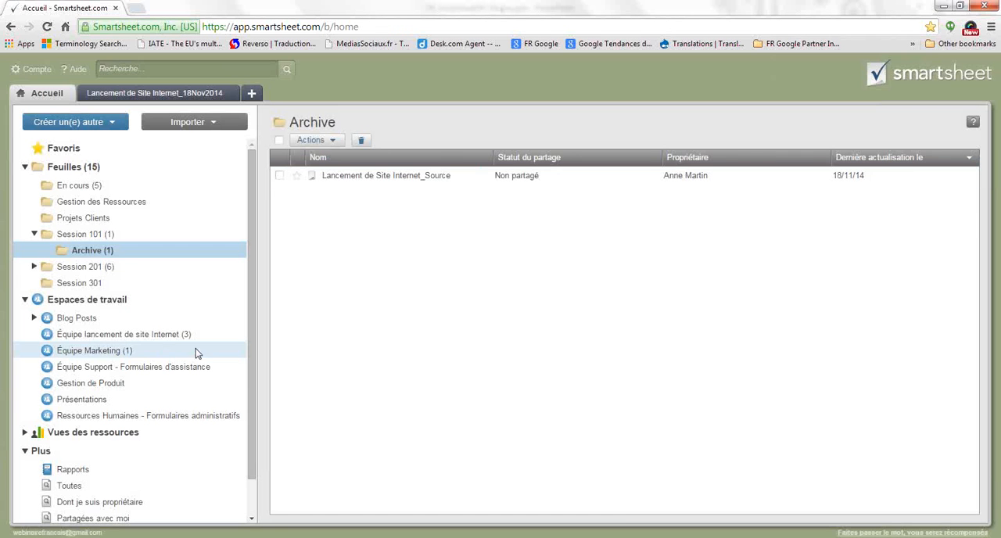
pyautogui.click(111, 352)
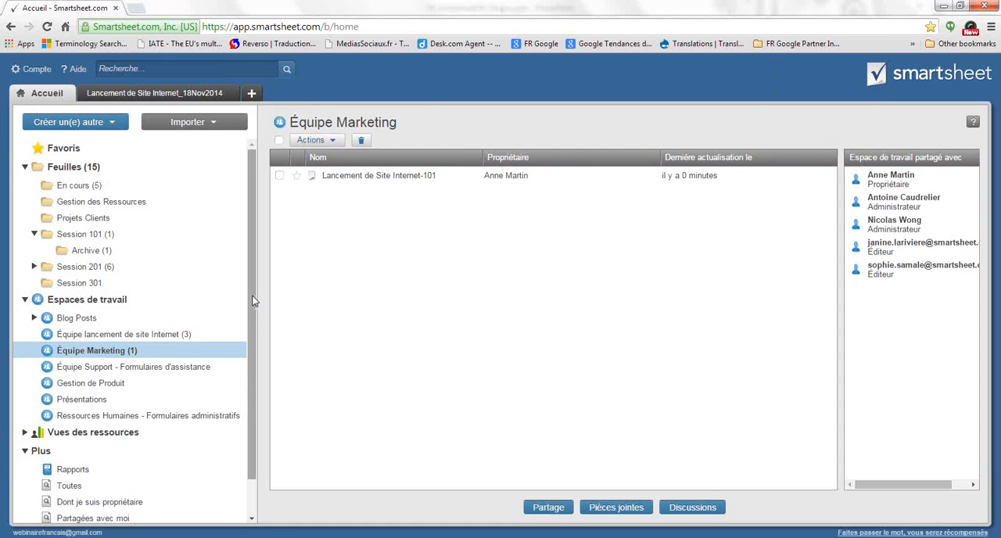
# Examine the Espaces de travail list and the Toutes, Dont je suis propriétaire, Partagées avec moi and Éléments supprimés views
pyautogui.scroll(-2, 238, 426)
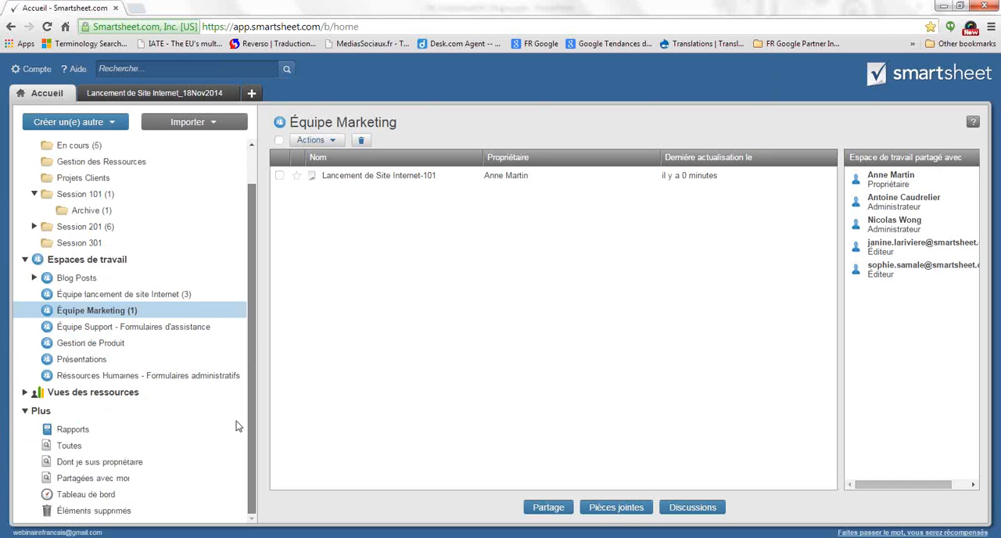
pyautogui.click(39, 259)
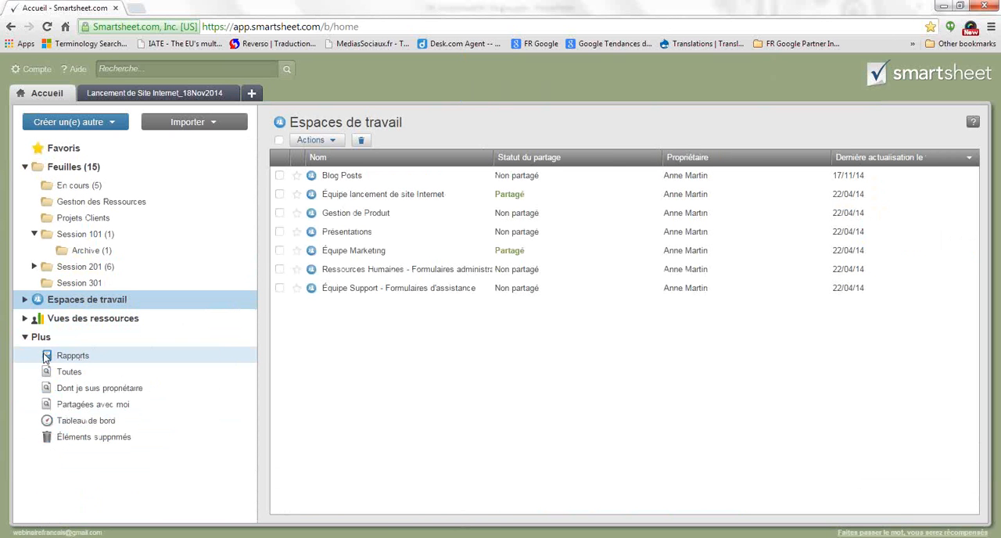
pyautogui.click(66, 374)
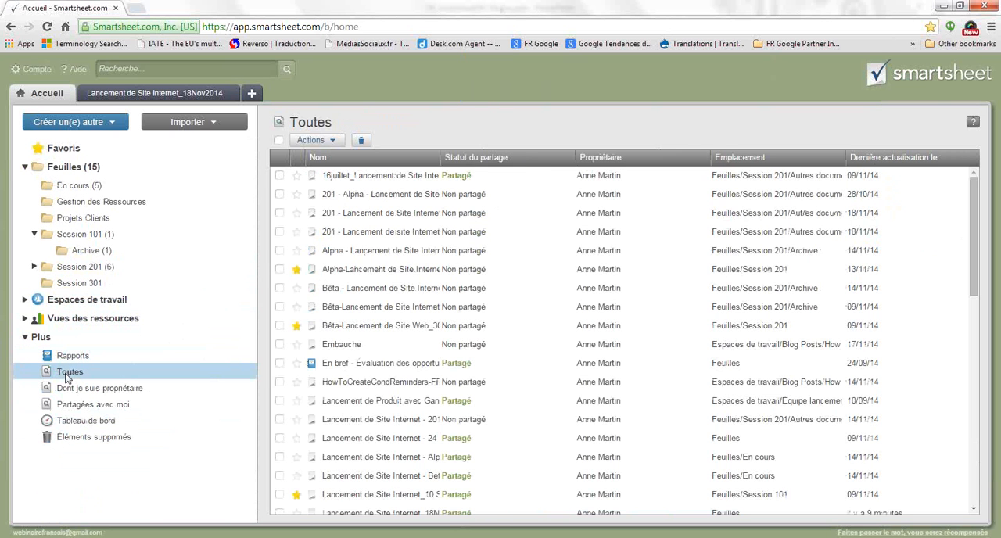
pyautogui.click(129, 391)
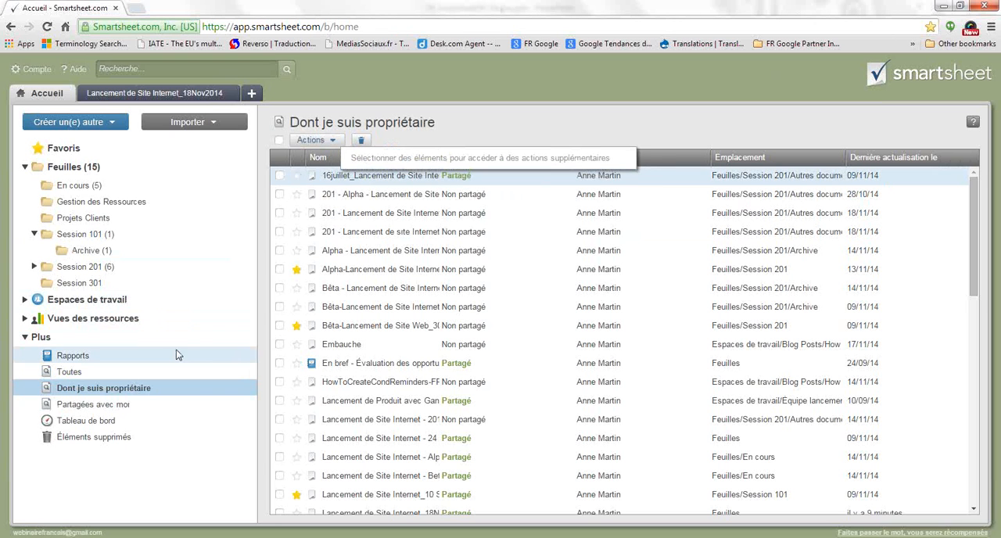
pyautogui.click(103, 405)
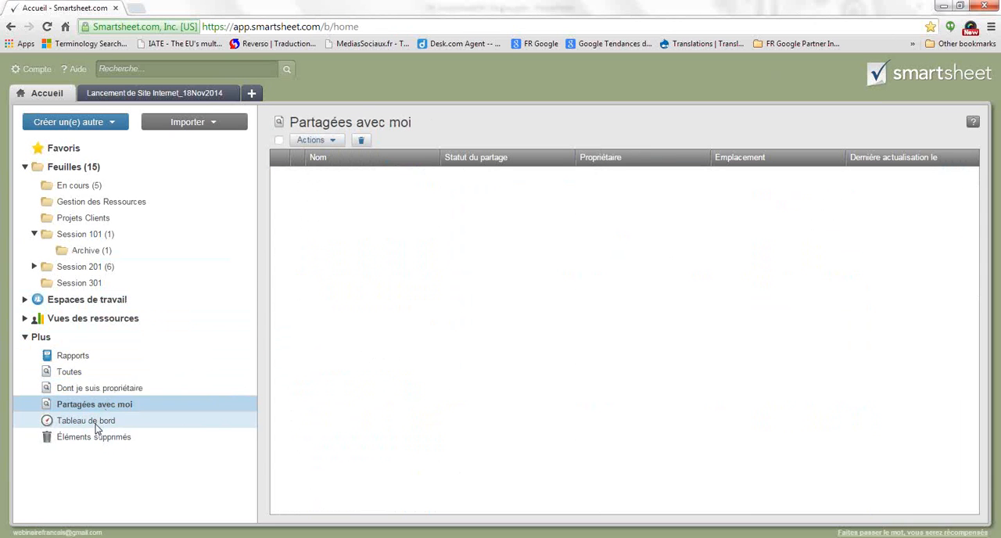
pyautogui.click(82, 438)
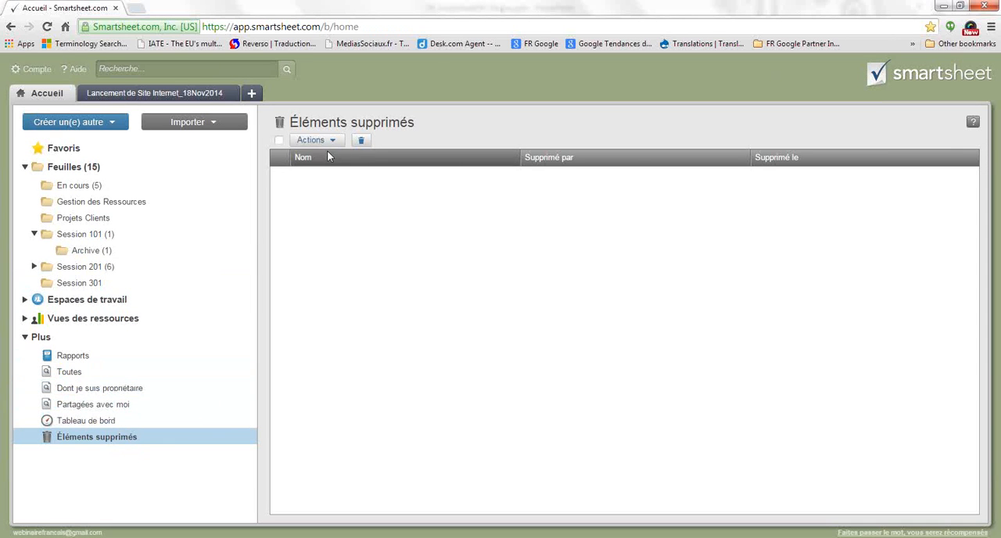
pyautogui.click(75, 439)
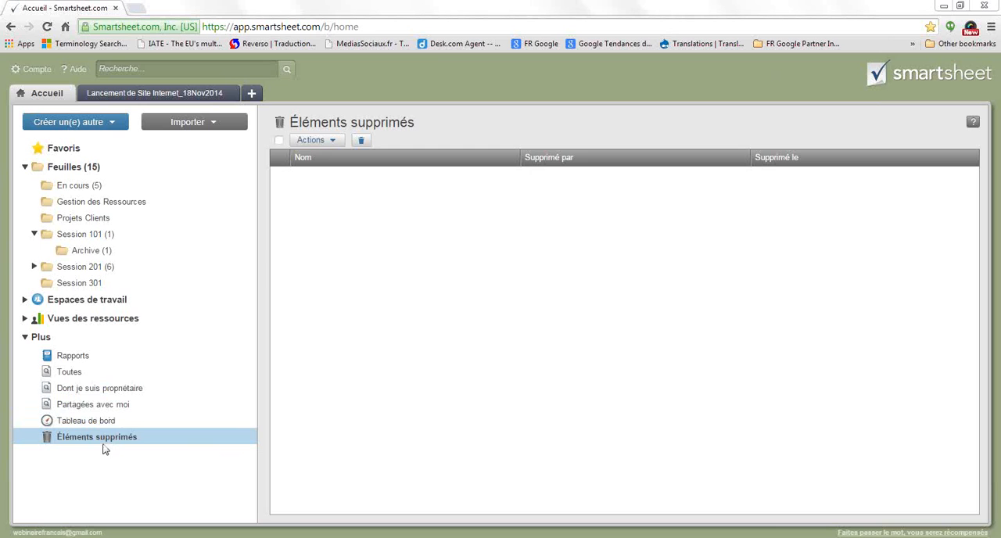
# Switch to the PowerPoint presentation to read slide 3, Commentaires clients, and return to the Smartsheet window in Chrome
pyautogui.hotkey('alt', 'Tab')
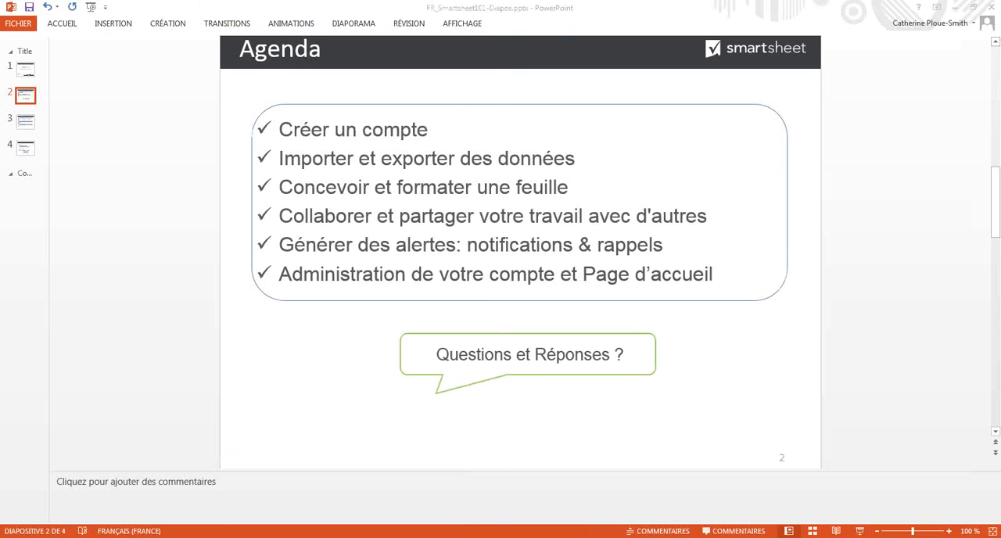
pyautogui.click(24, 129)
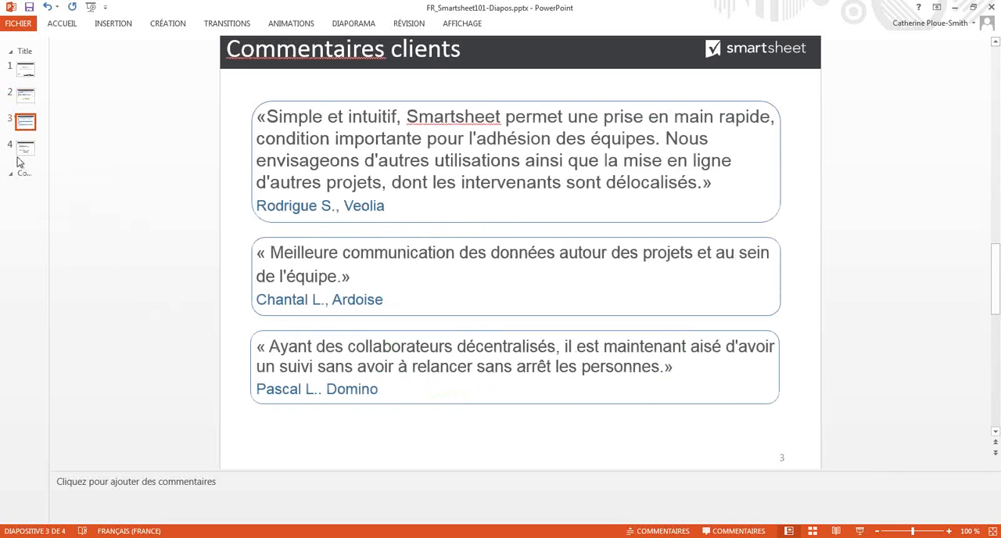
pyautogui.moveTo(150, 537)
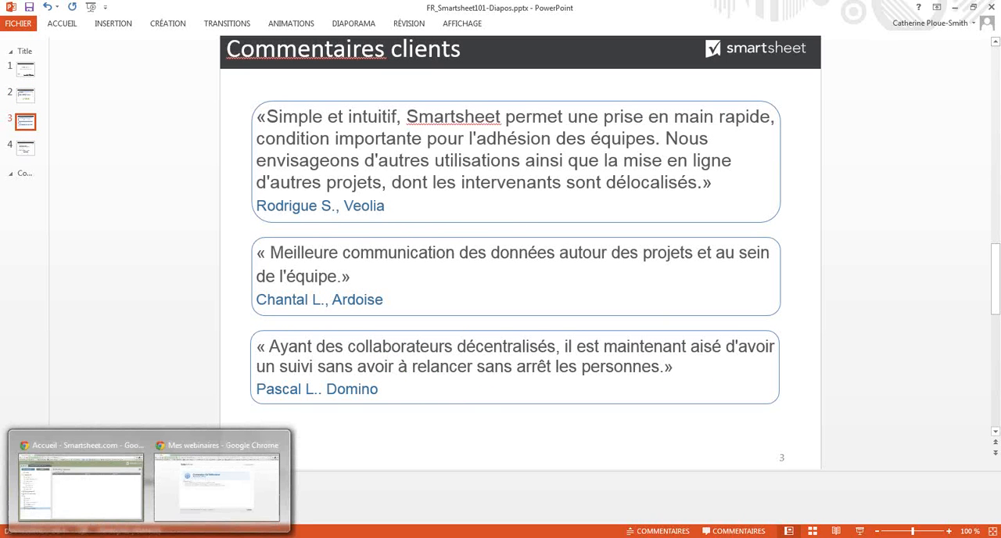
pyautogui.click(112, 496)
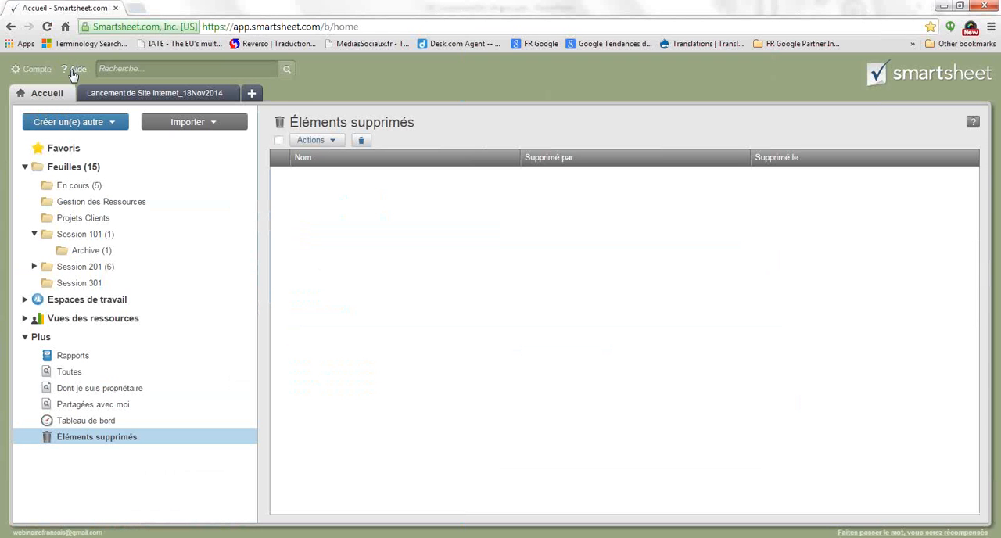
# Open the help center from fr.smartsheet.com in a new browser tab and examine its learning resources and the topics under Parcourir par rubrique
pyautogui.click(76, 70)
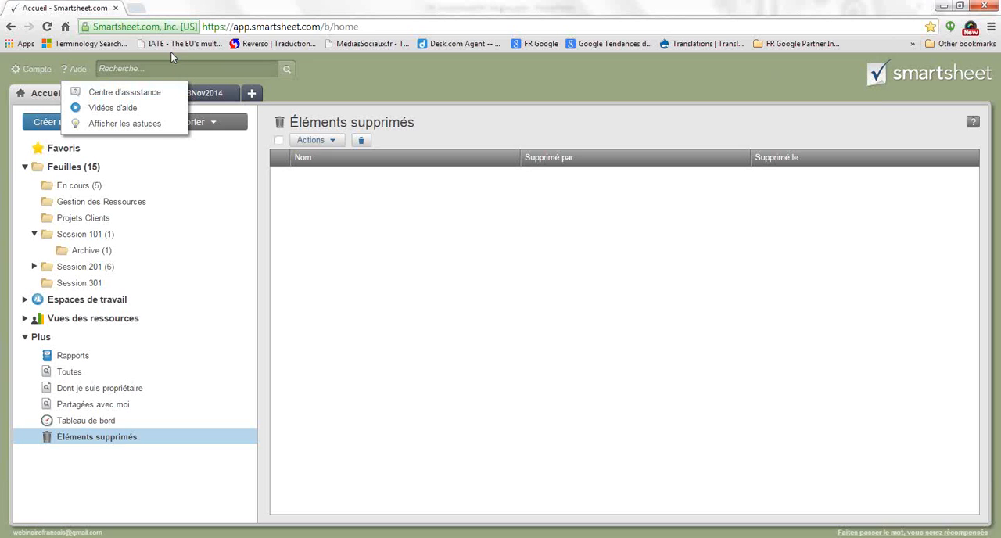
pyautogui.click(135, 9)
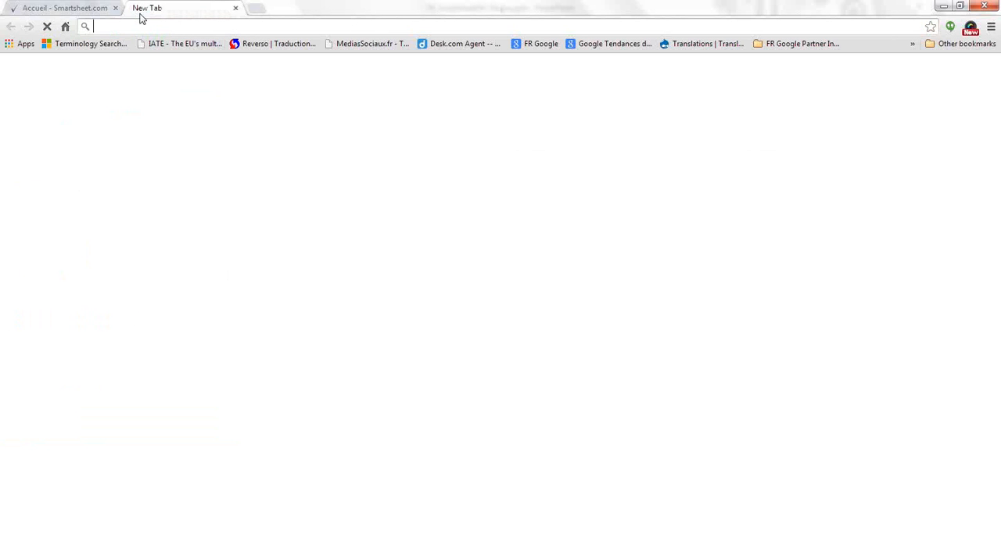
pyautogui.write('fr.smartsheet.com')
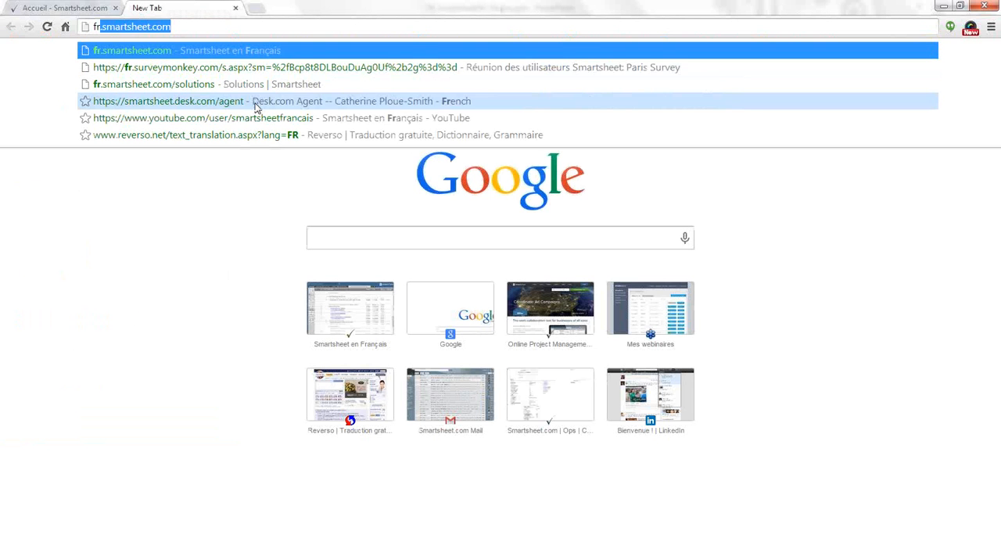
pyautogui.press('Return')
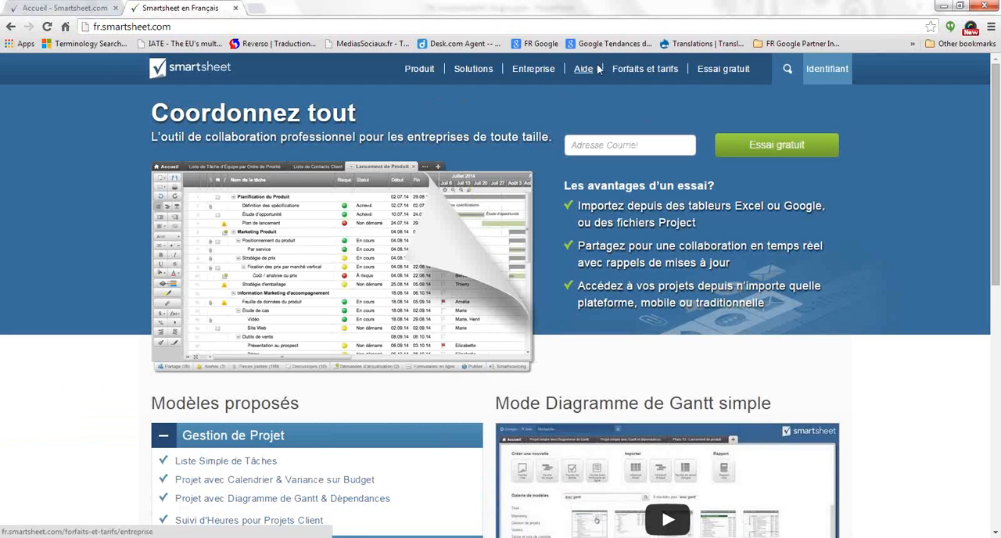
pyautogui.click(590, 74)
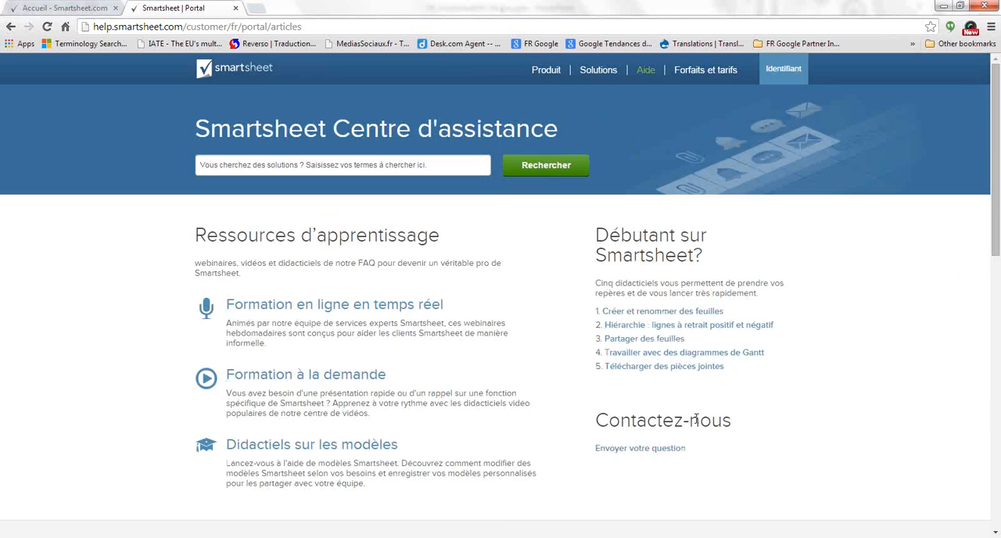
pyautogui.scroll(-3, 686, 422)
pyautogui.scroll(-4, 686, 422)
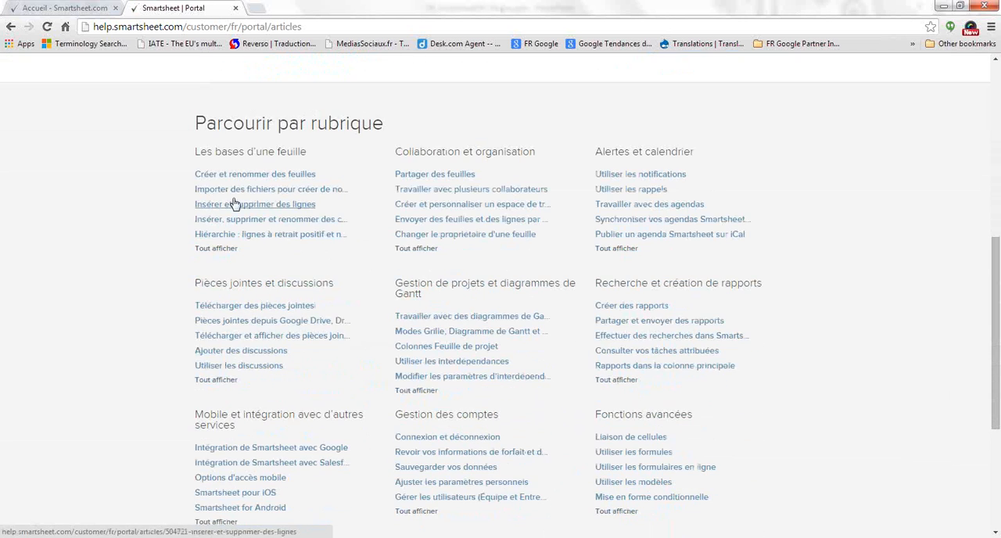
pyautogui.scroll(-4, 587, 282)
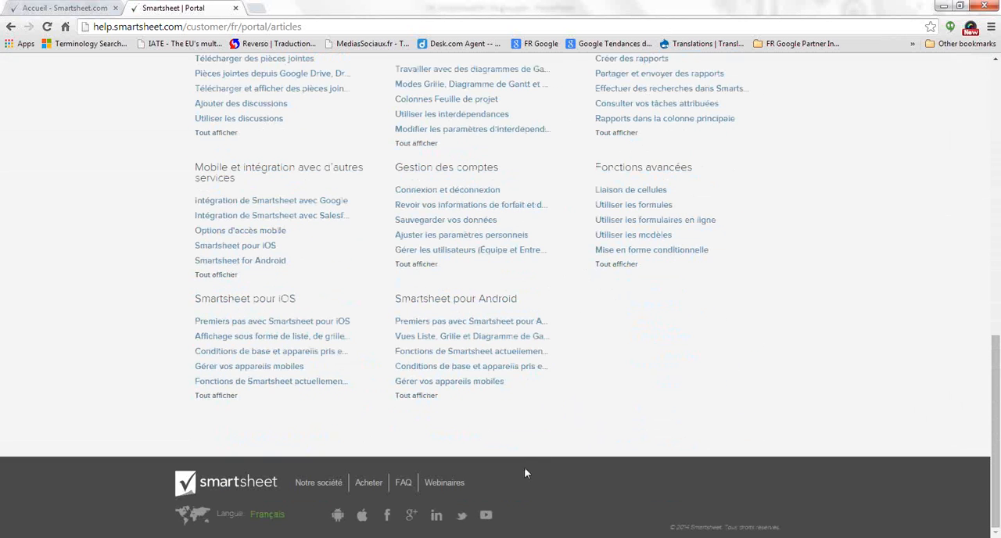
pyautogui.scroll(8, 493, 470)
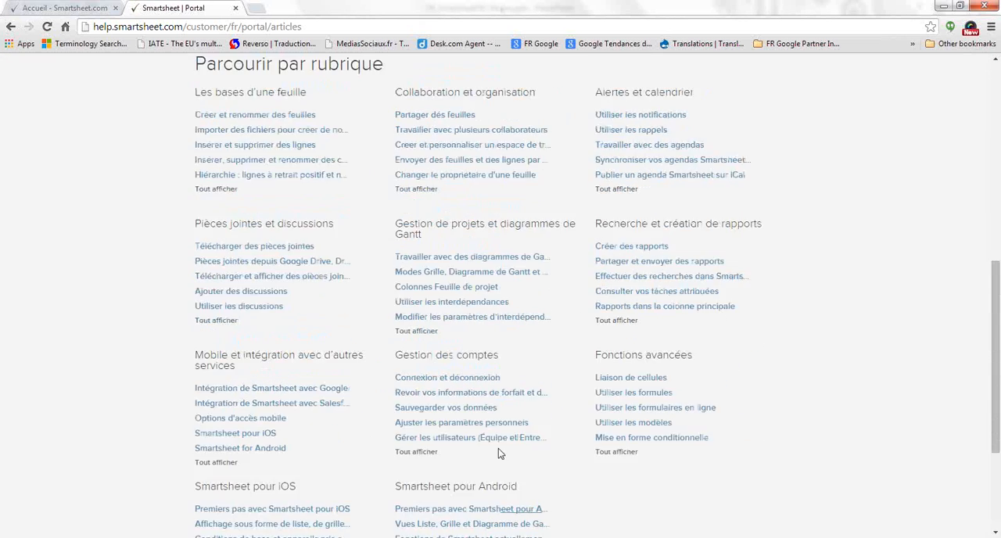
pyautogui.scroll(3, 513, 410)
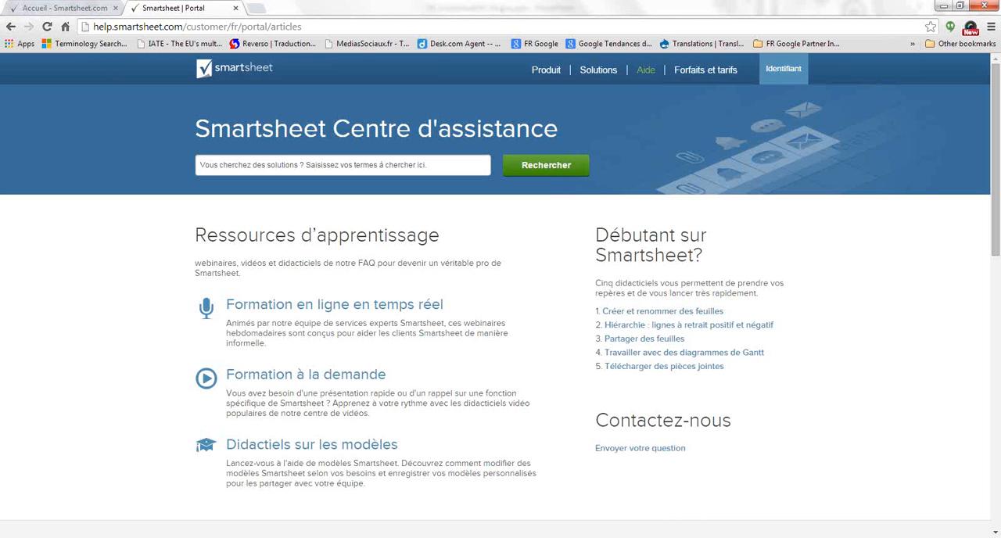
# Switch back to the PowerPoint presentation and go to slide 4
pyautogui.hotkey('alt', 'Tab')
pyautogui.click(20, 148)
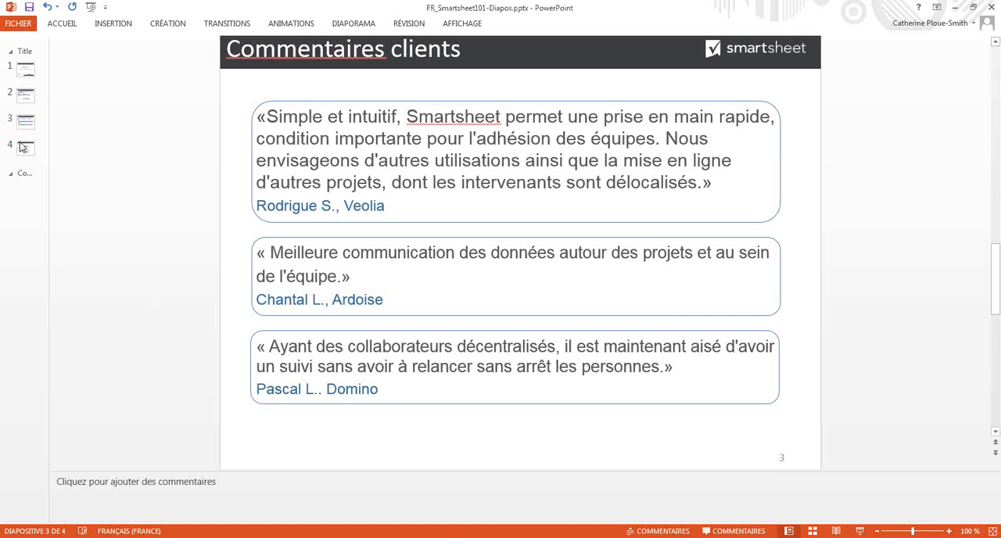